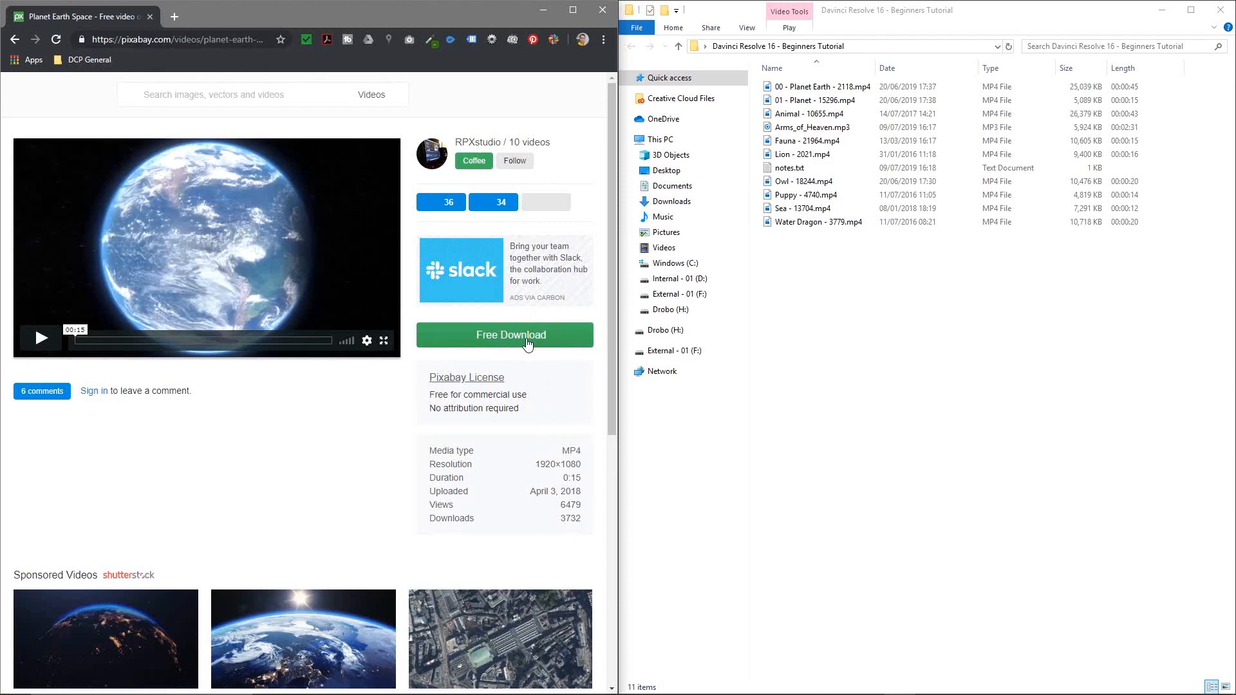
Search the Pixabay video library for "cars"
drag(531, 468, 585, 466)
click(581, 466)
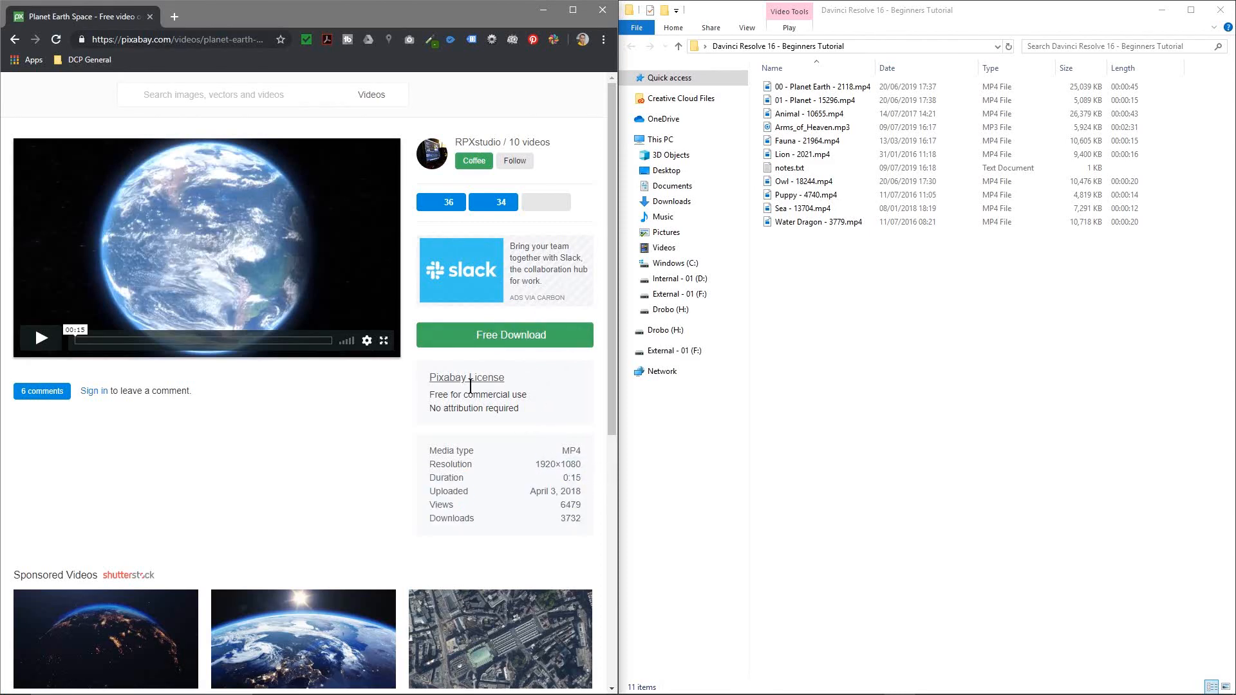
click(210, 90)
text(cars)
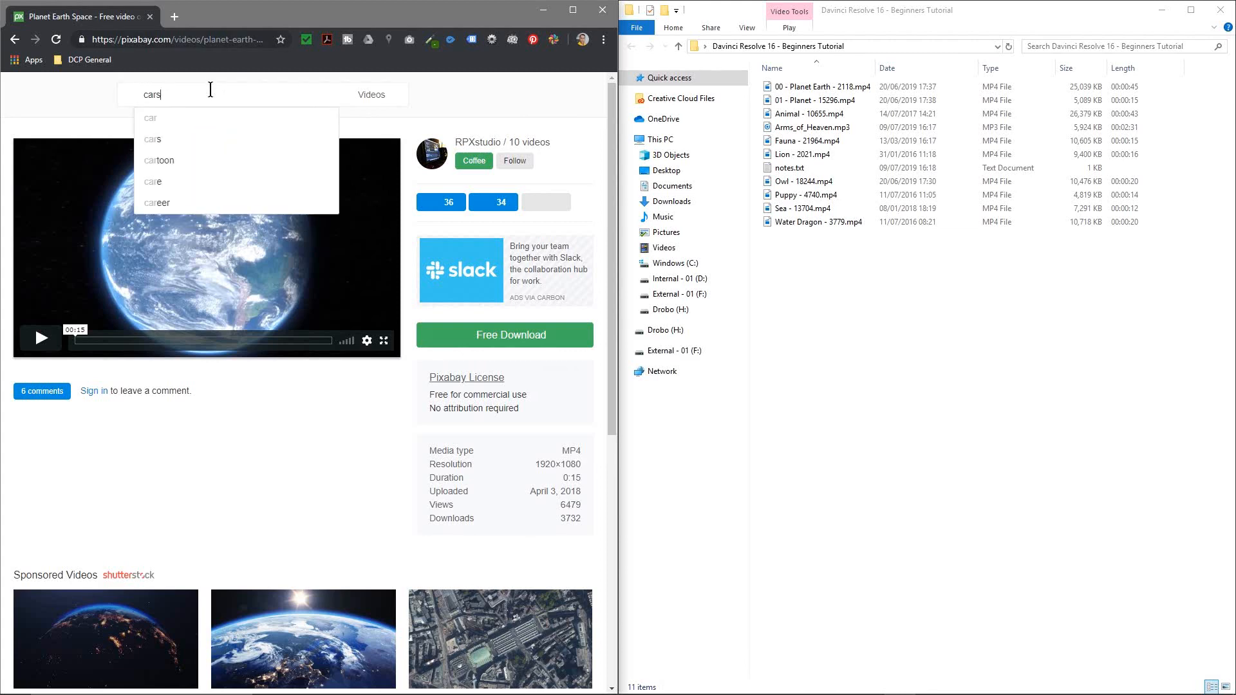
key(Return)
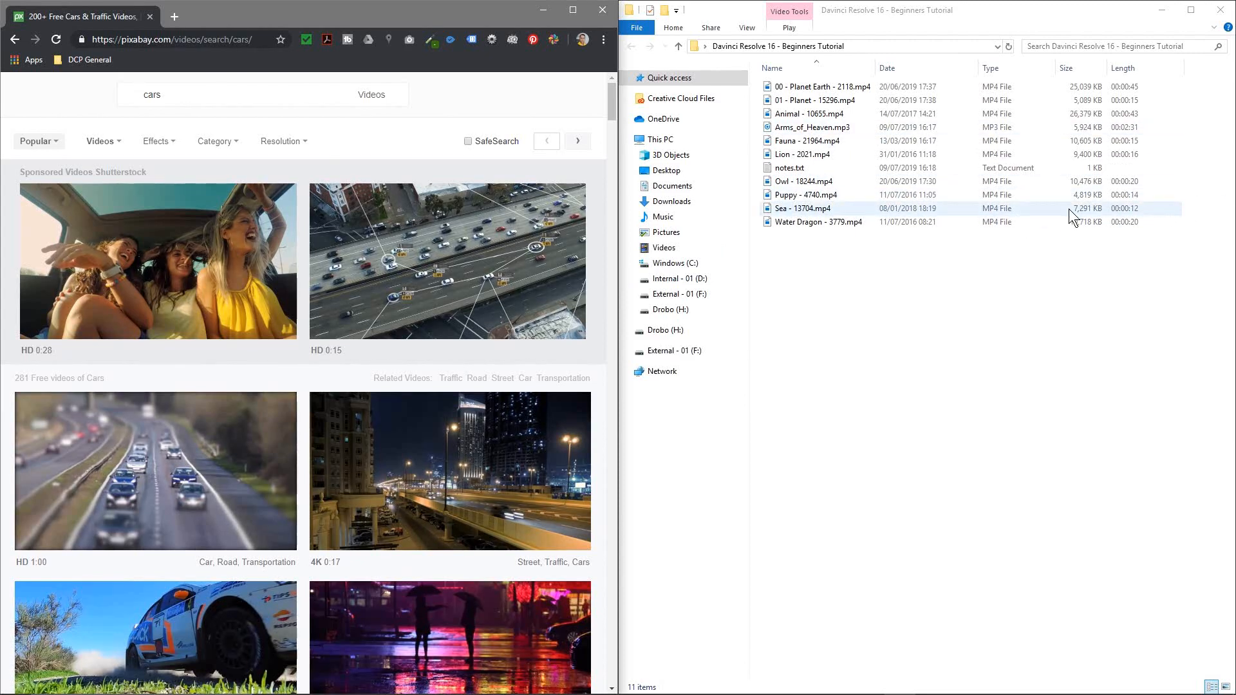
Browse through the car video results to examine the available free clips and their resolutions
scroll(239, 466, down, 3)
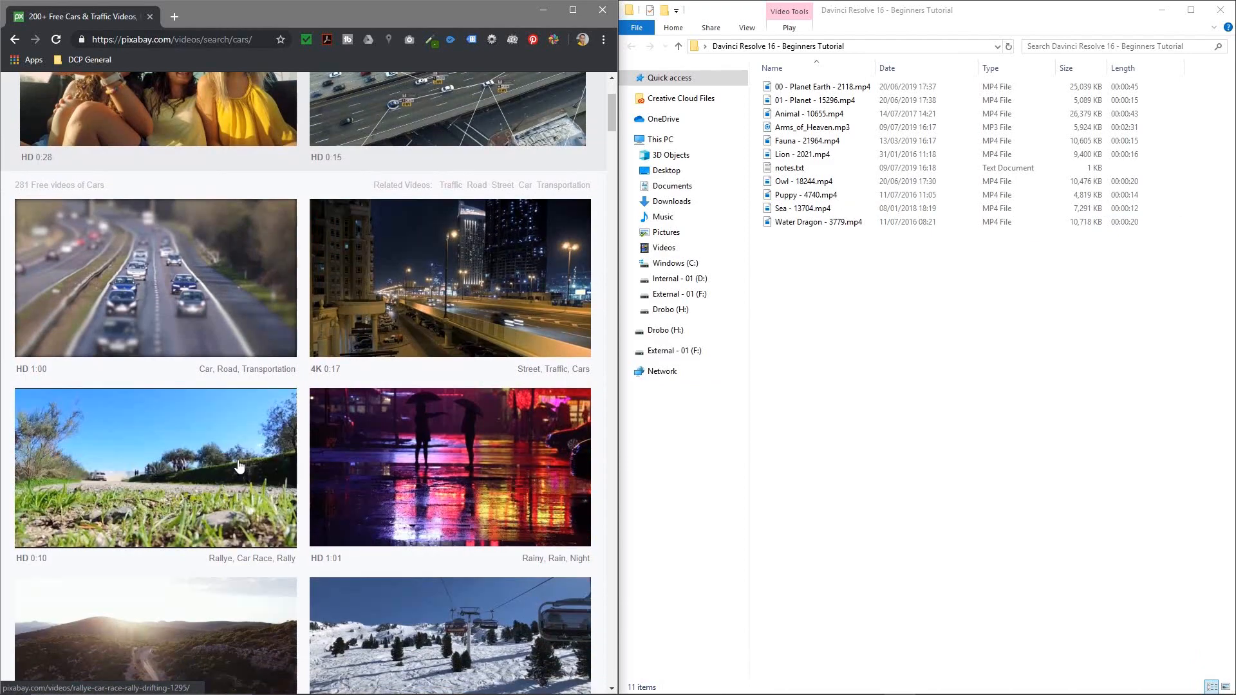
scroll(251, 457, down, 4)
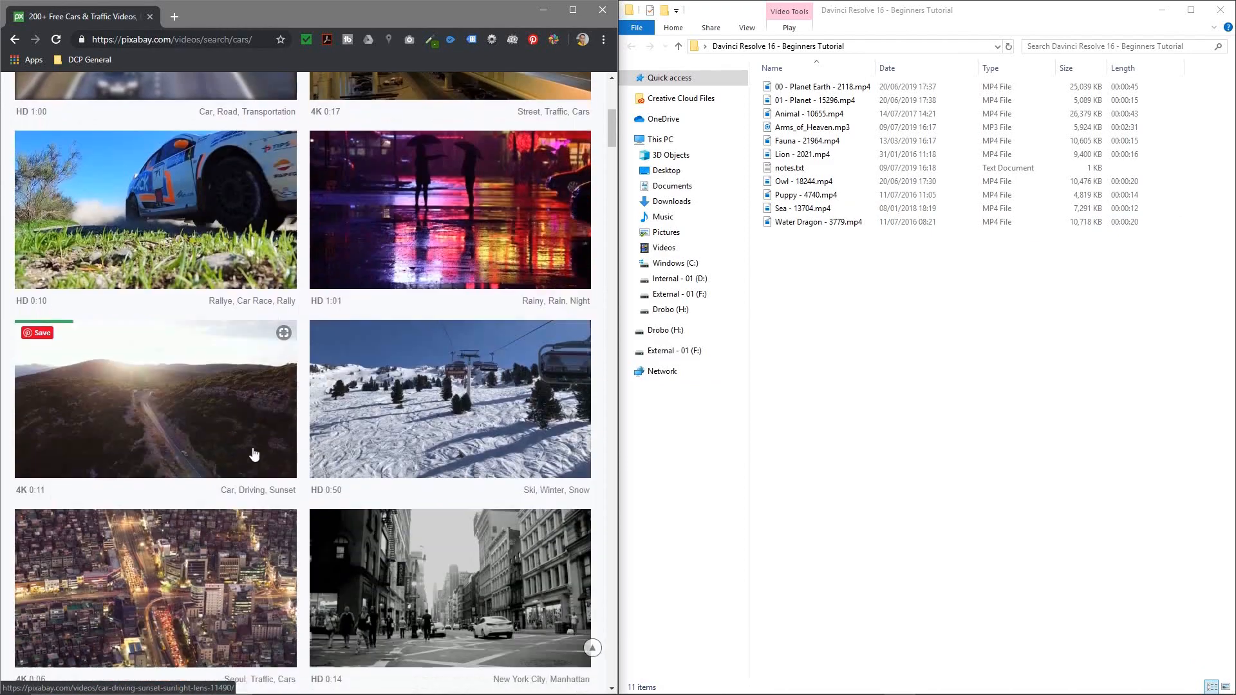
scroll(257, 451, down, 11)
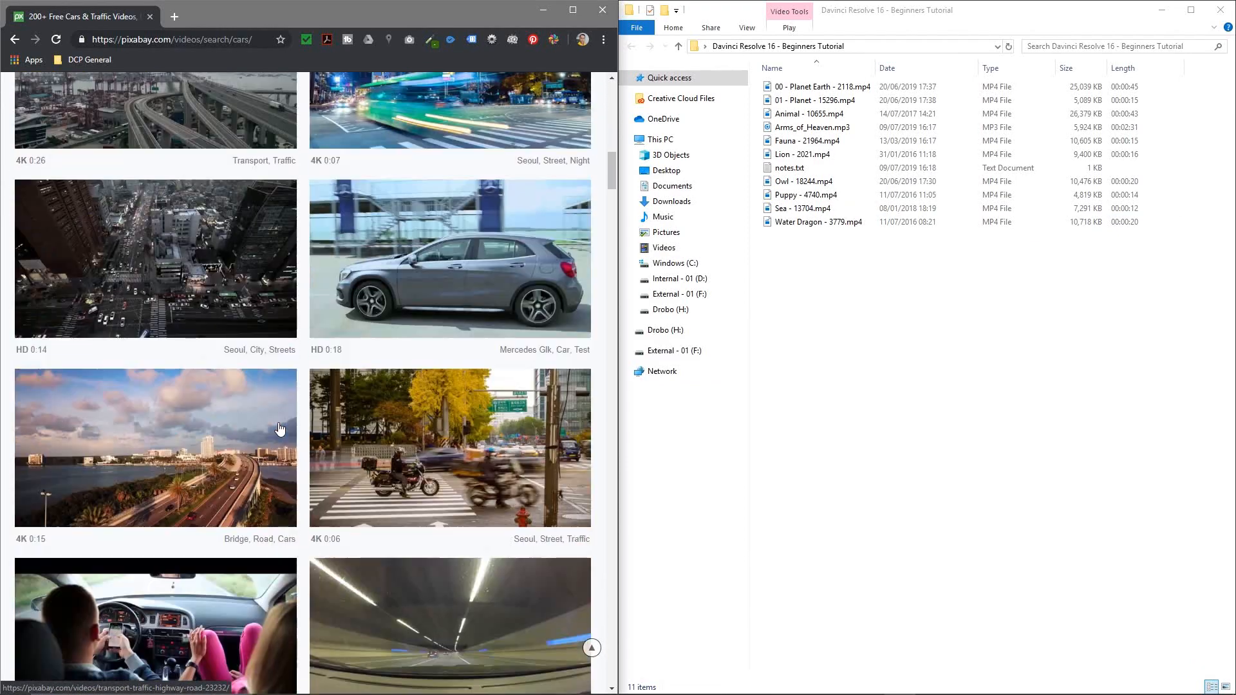
scroll(279, 429, down, 4)
scroll(281, 426, down, 5)
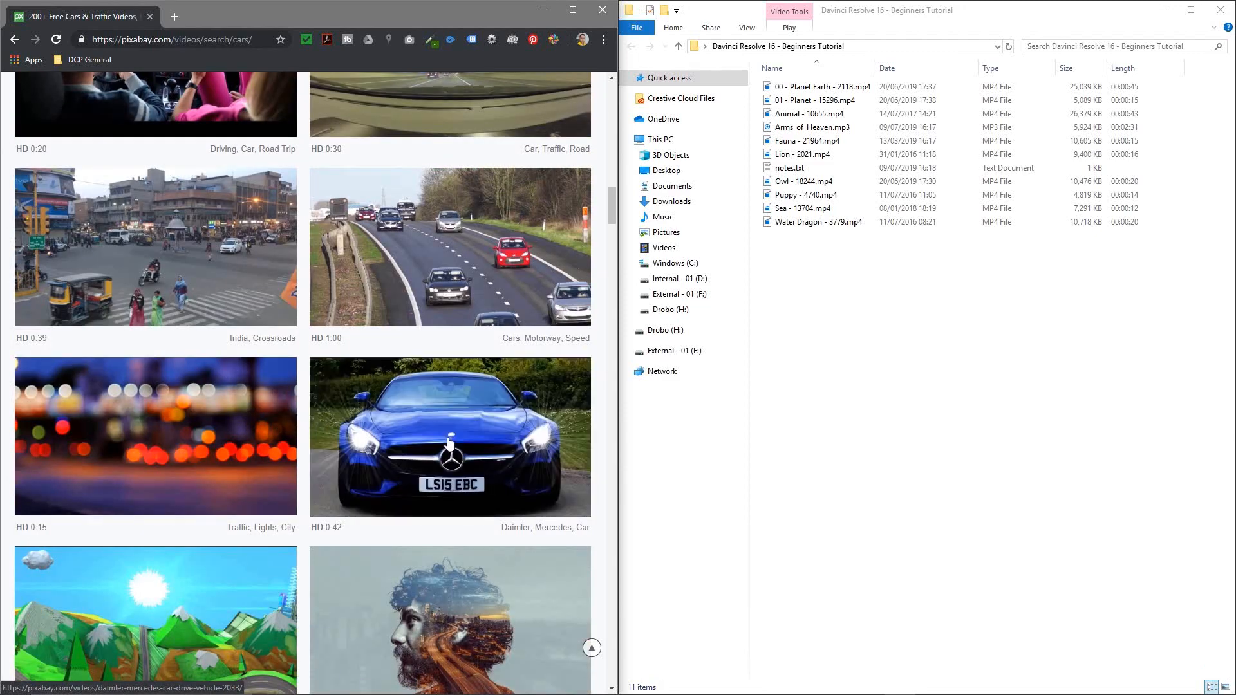
scroll(449, 443, down, 5)
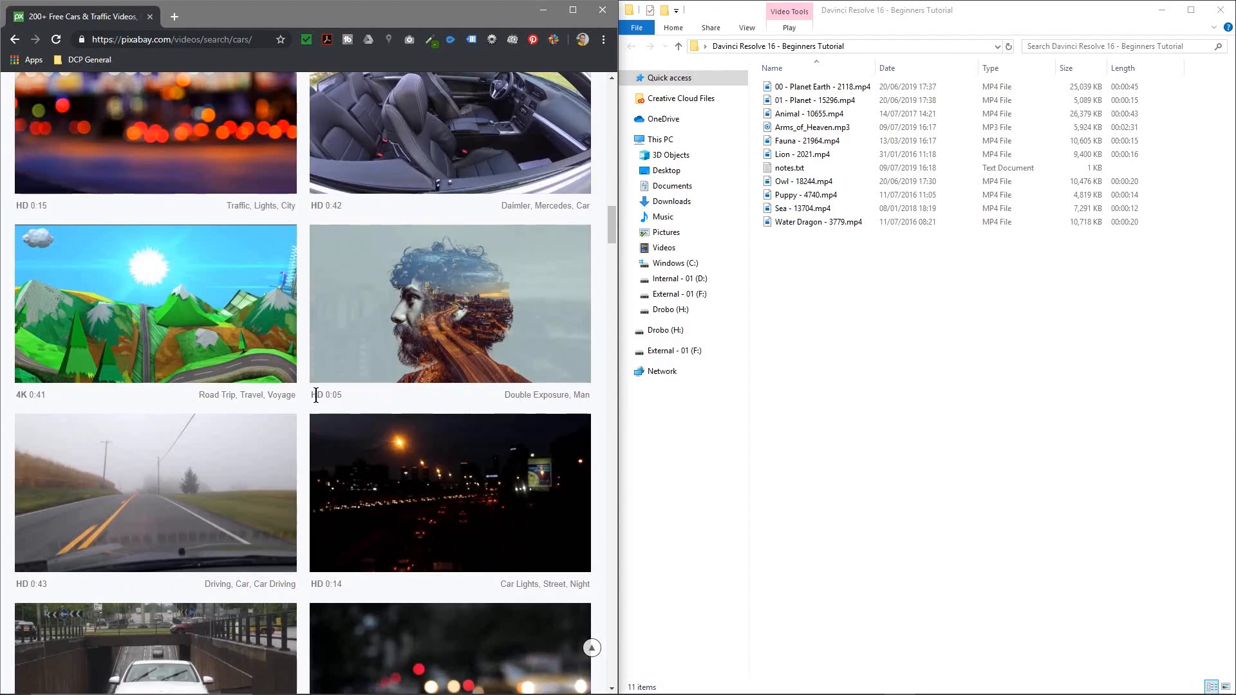
scroll(307, 354, up, 6)
scroll(306, 354, up, 20)
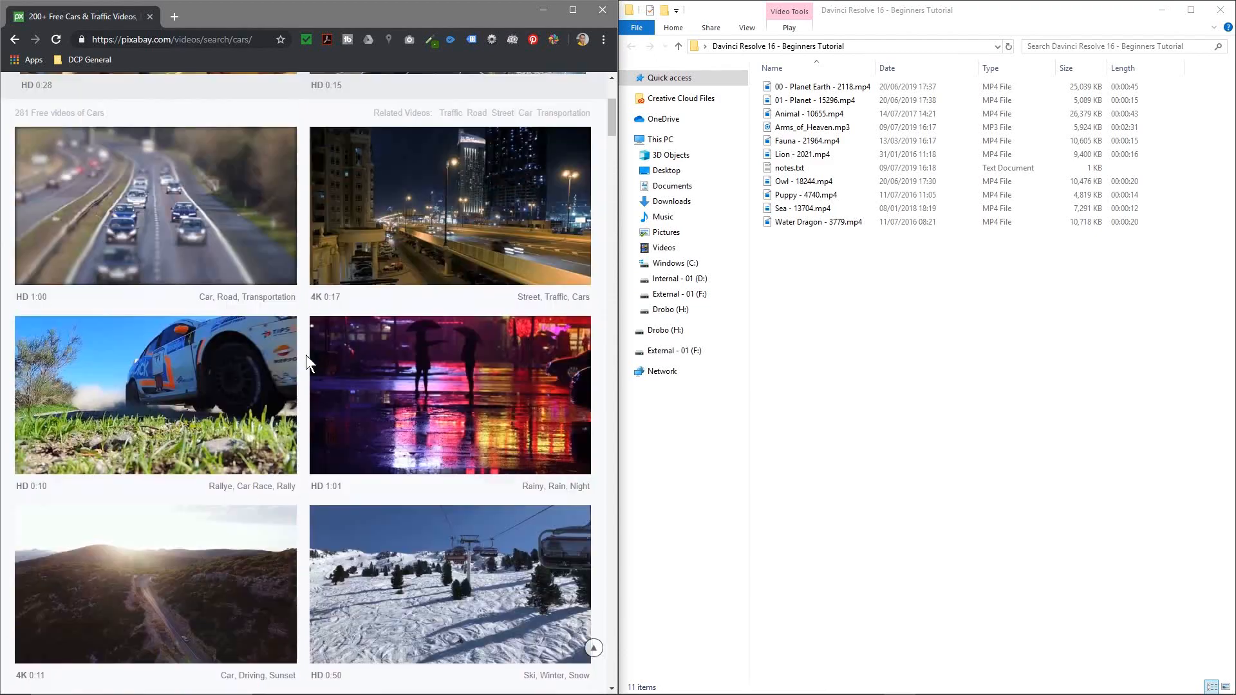
scroll(306, 354, up, 4)
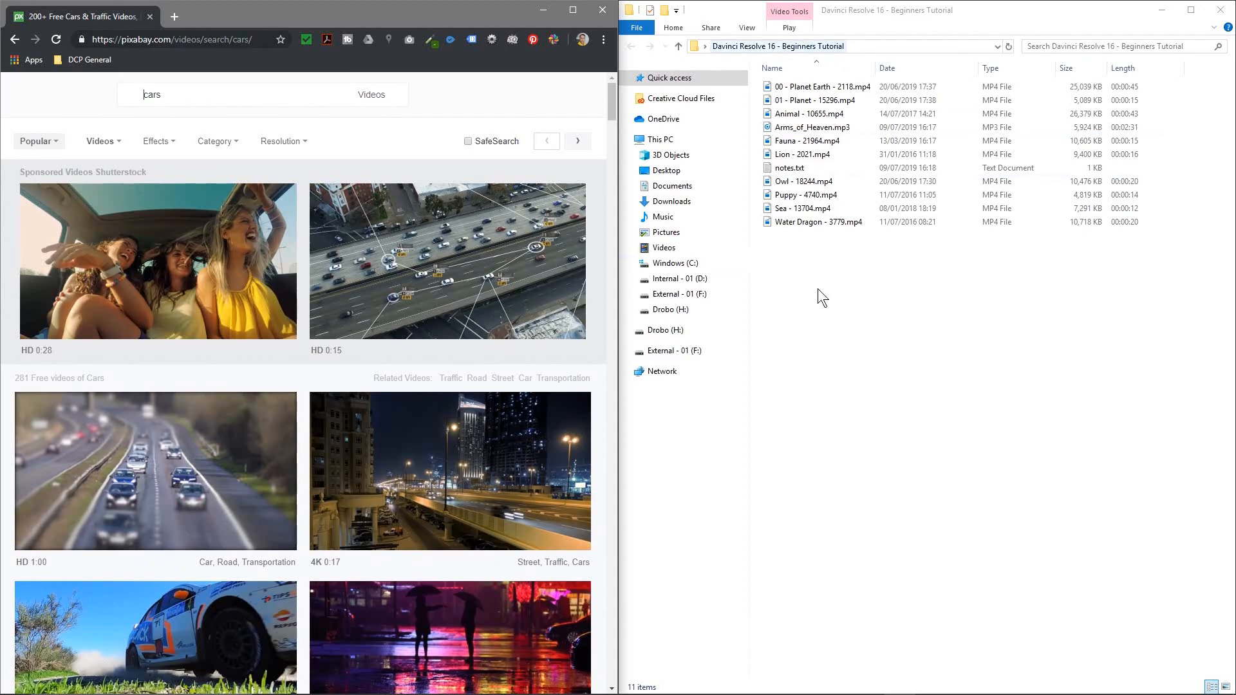
Close the browser and tutorial folder windows and launch DaVinci Resolve
click(601, 10)
click(1230, 15)
key(super)
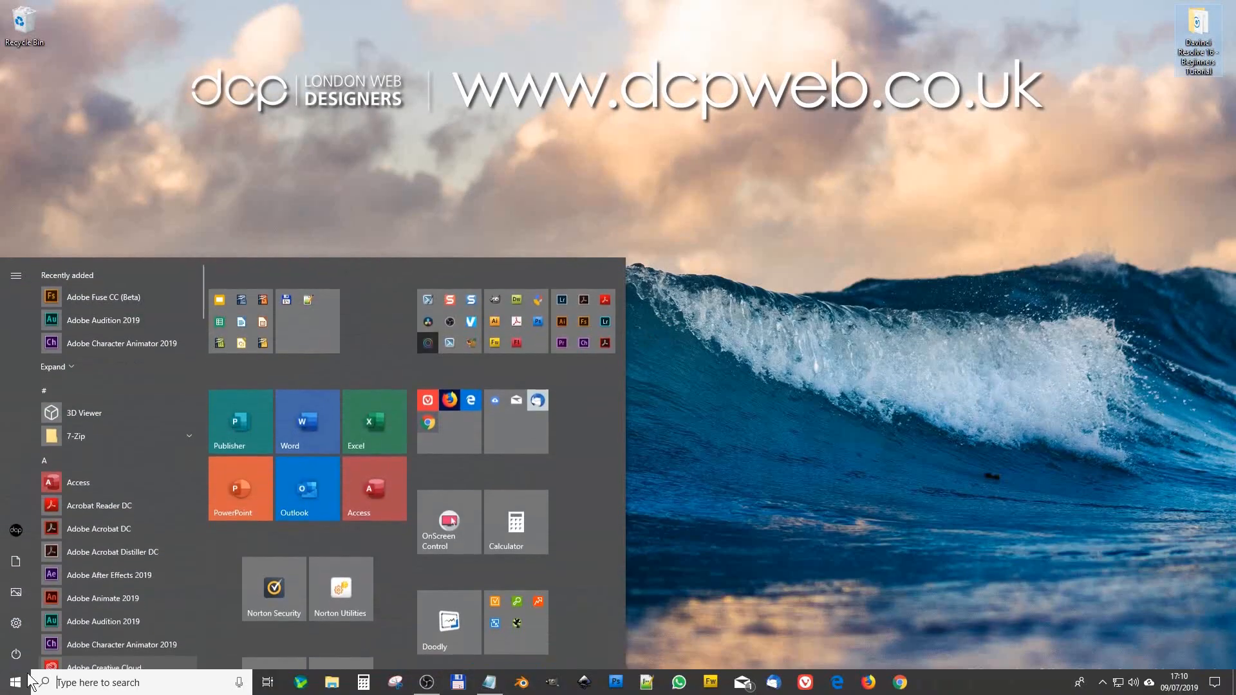
click(457, 337)
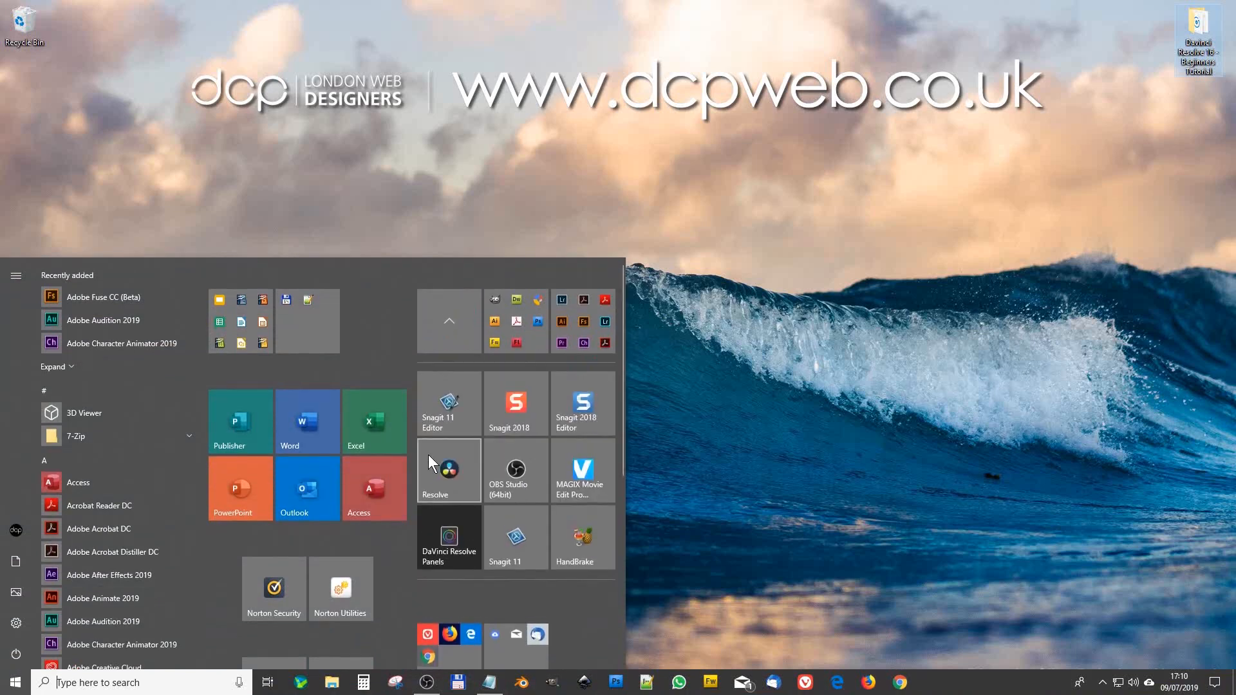
click(452, 473)
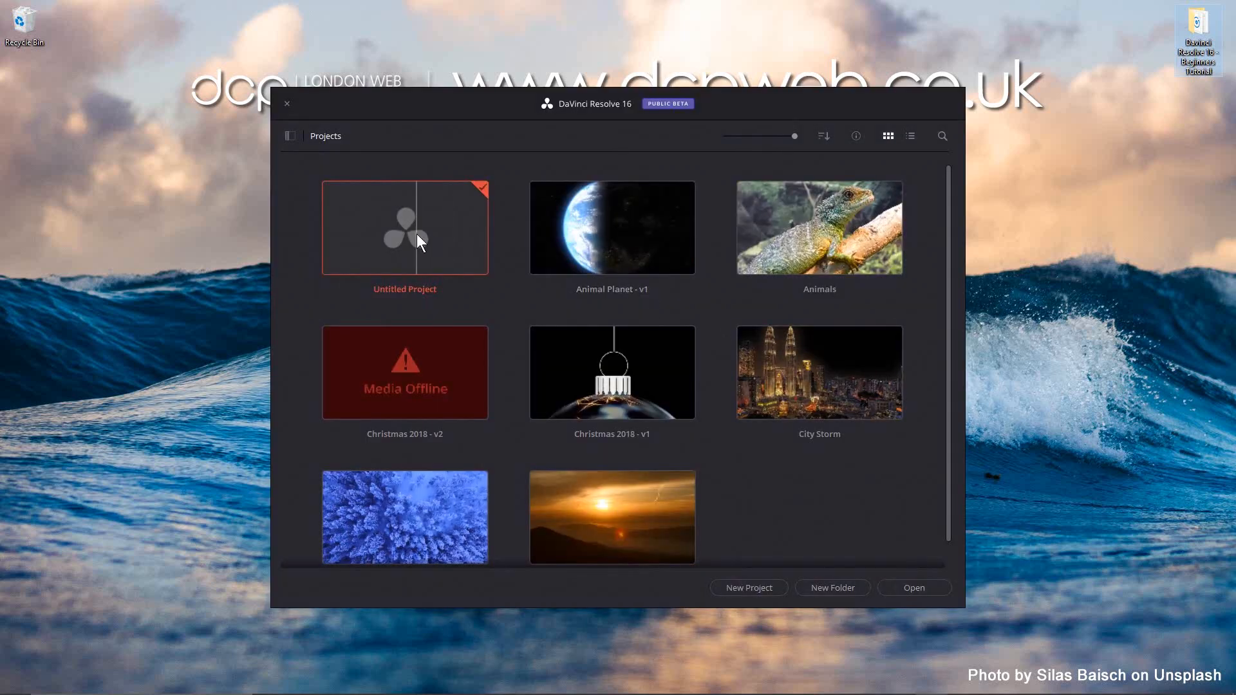
Create a new project named "Animal Planet - v2"
click(750, 588)
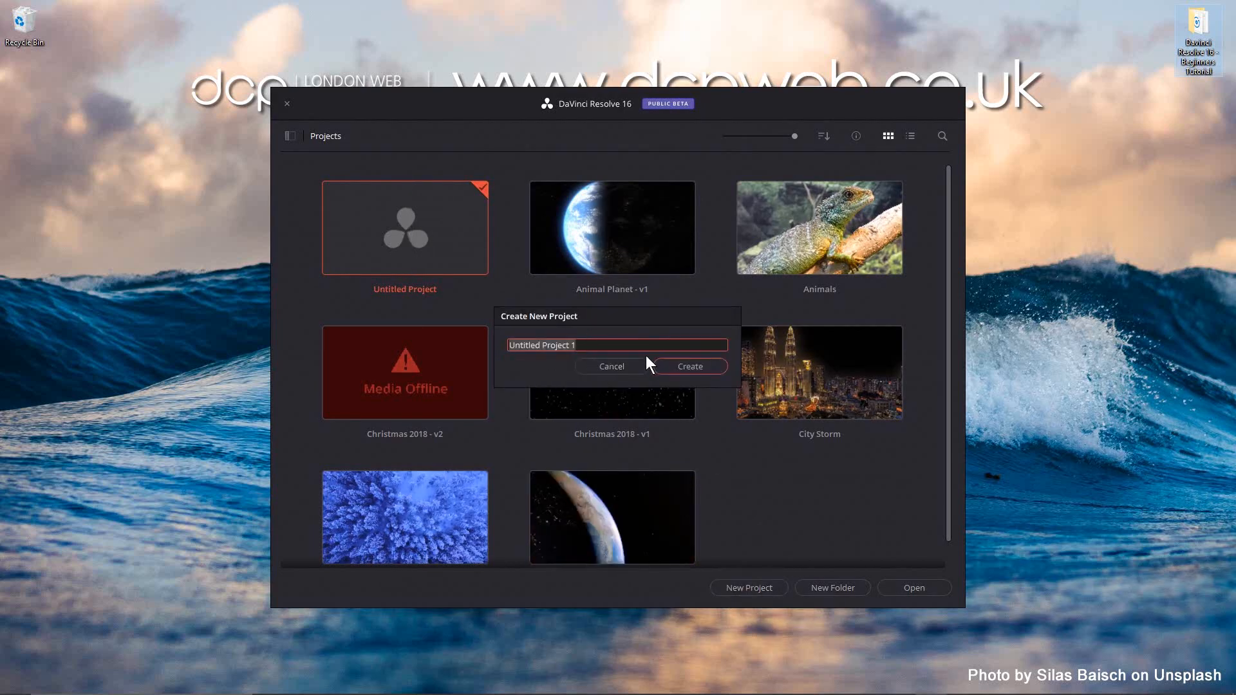
text(Animat)
text(ion)
key(BackSpace)
key(BackSpace)
key(BackSpace)
key(BackSpace)
key(BackSpace)
text(al)
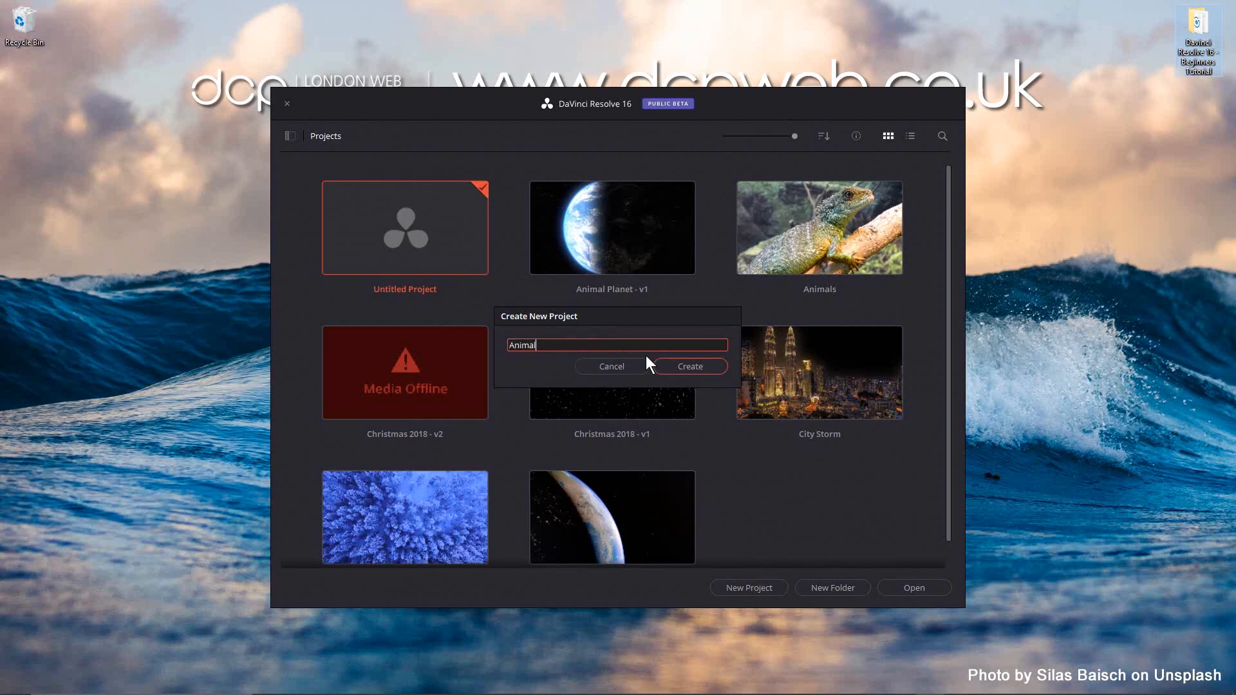
text( Planet)
text( - v1)
click(702, 368)
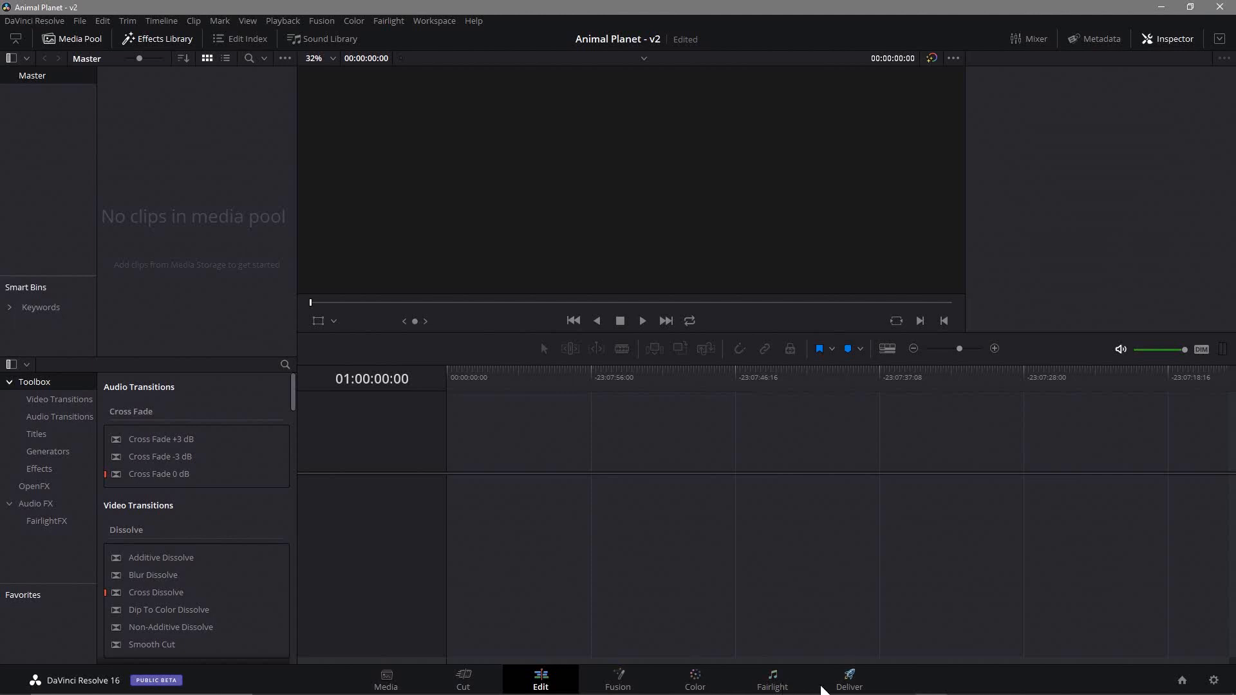
Open the Media page and, in the tutorial folder window over it, select all video and music files except notes.txt
click(385, 685)
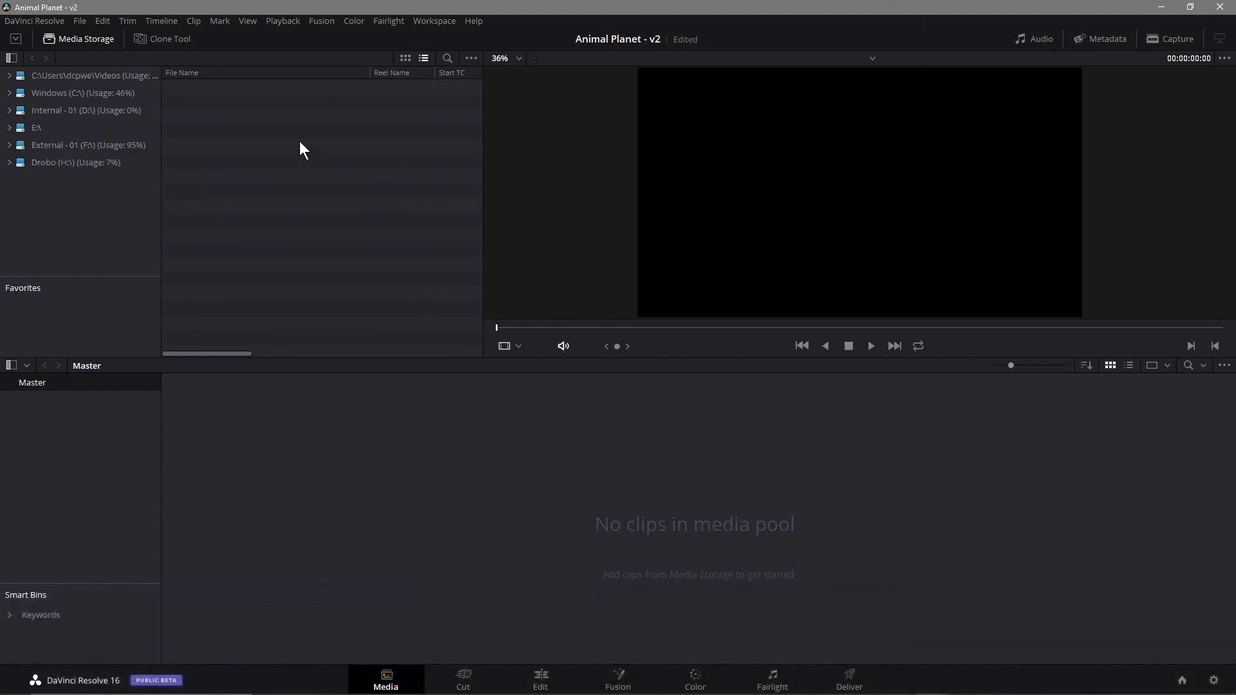
drag(781, 8, 622, 13)
double_click(1195, 31)
click(999, 11)
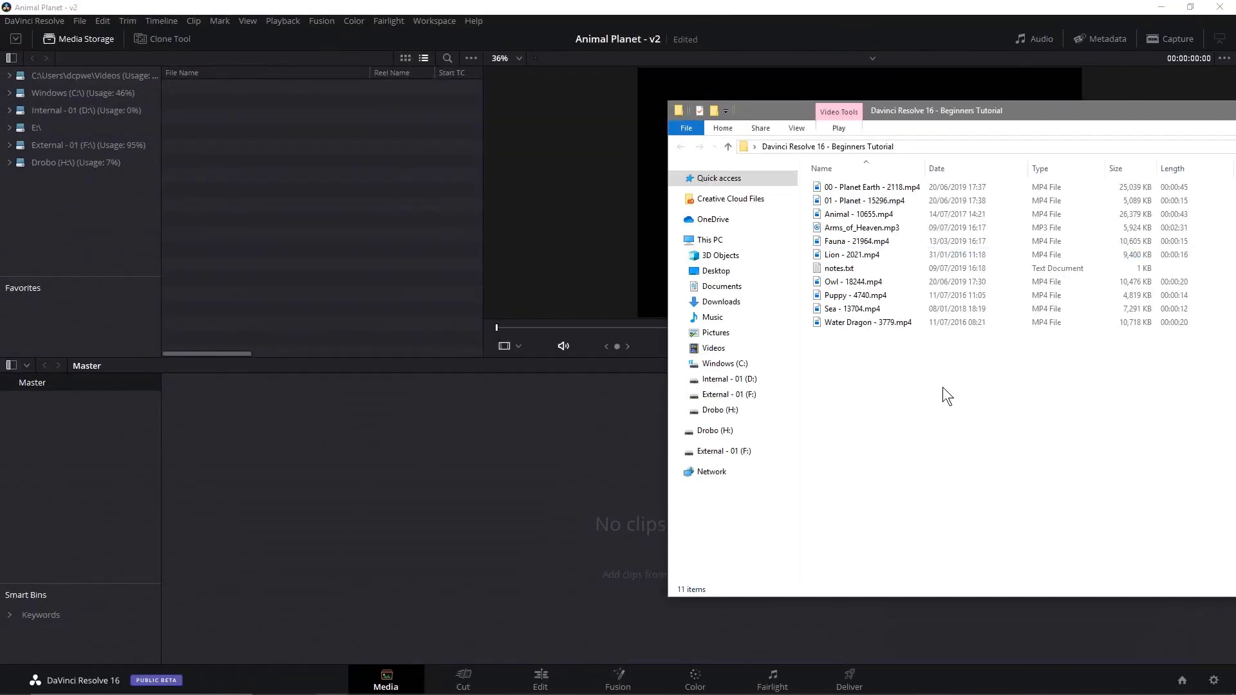
drag(907, 347, 860, 185)
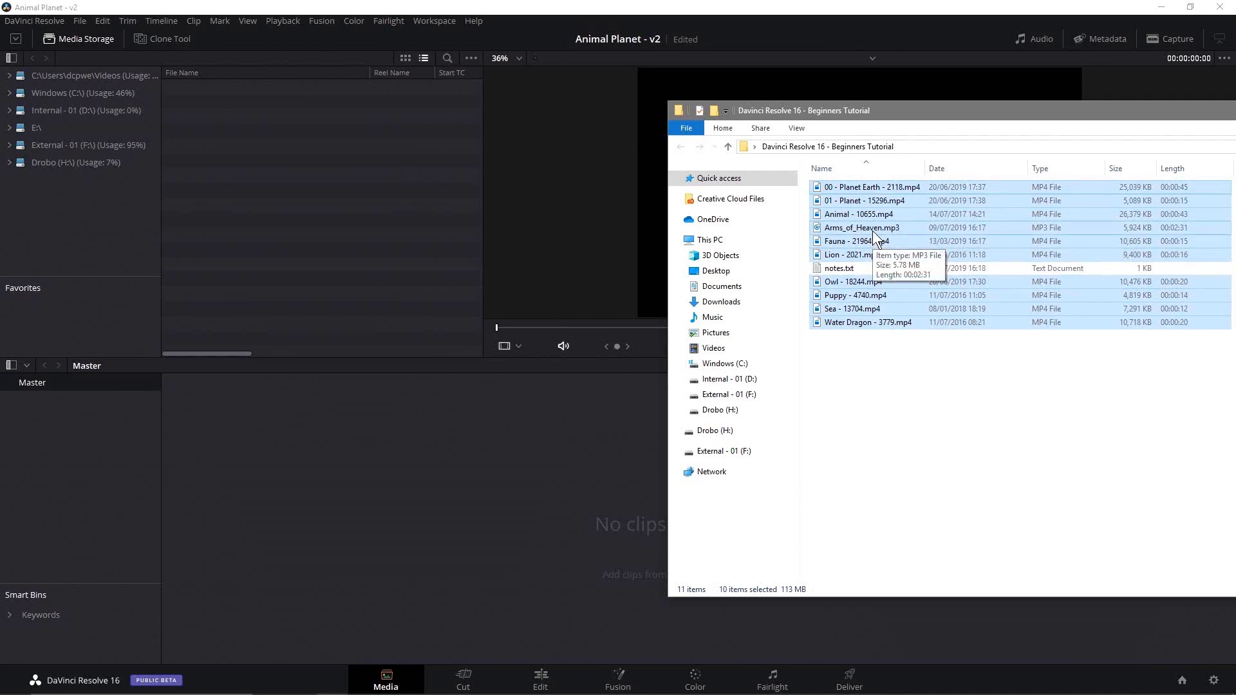
key(super)
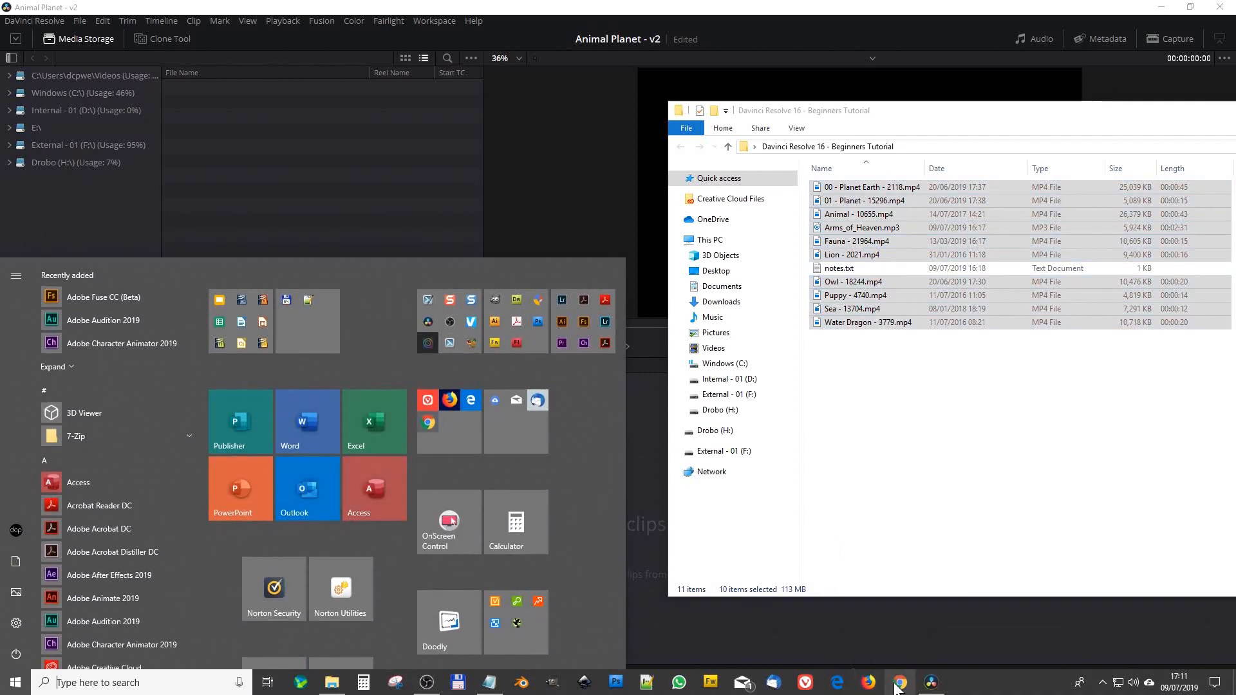
click(899, 682)
double_click(577, 9)
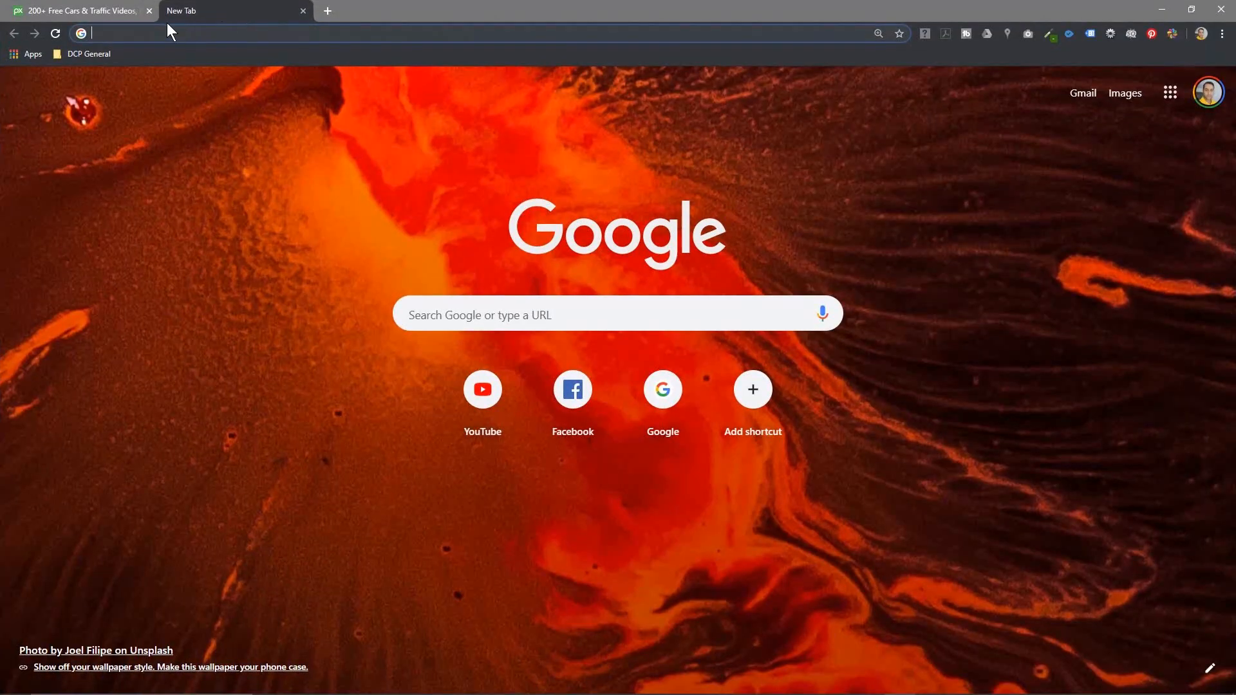
click(148, 10)
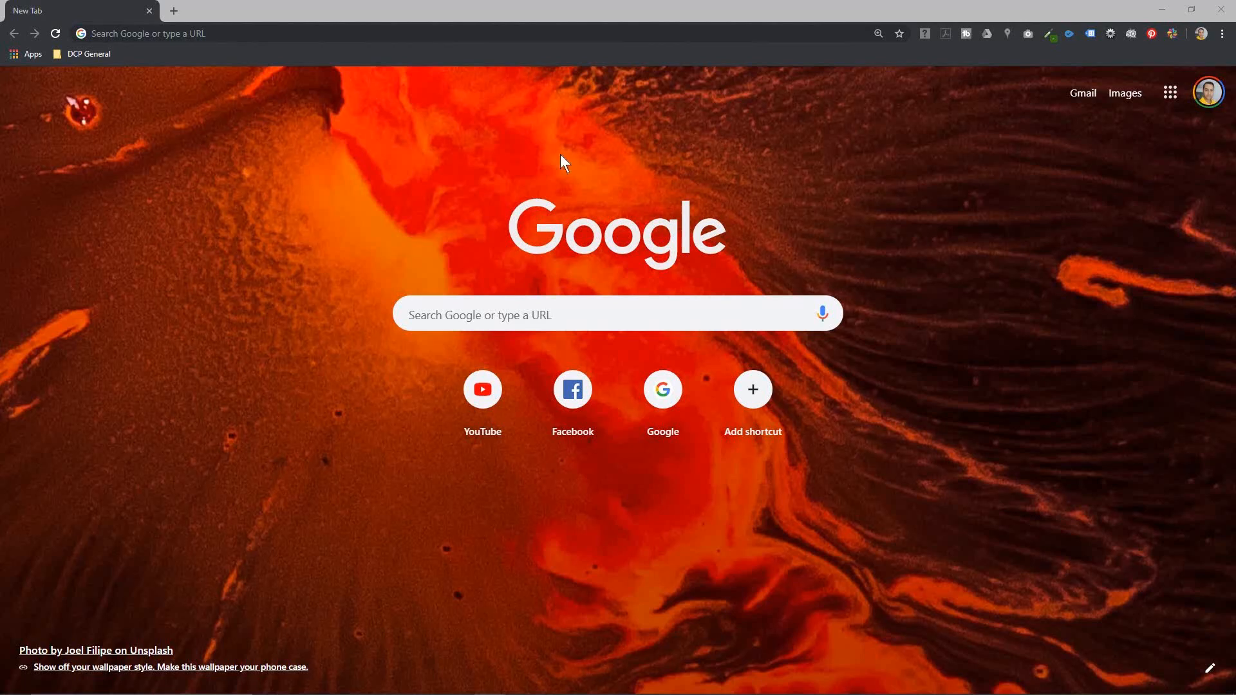
click(292, 35)
text(https://www.youtube.com/audiolibrary/music)
key(Return)
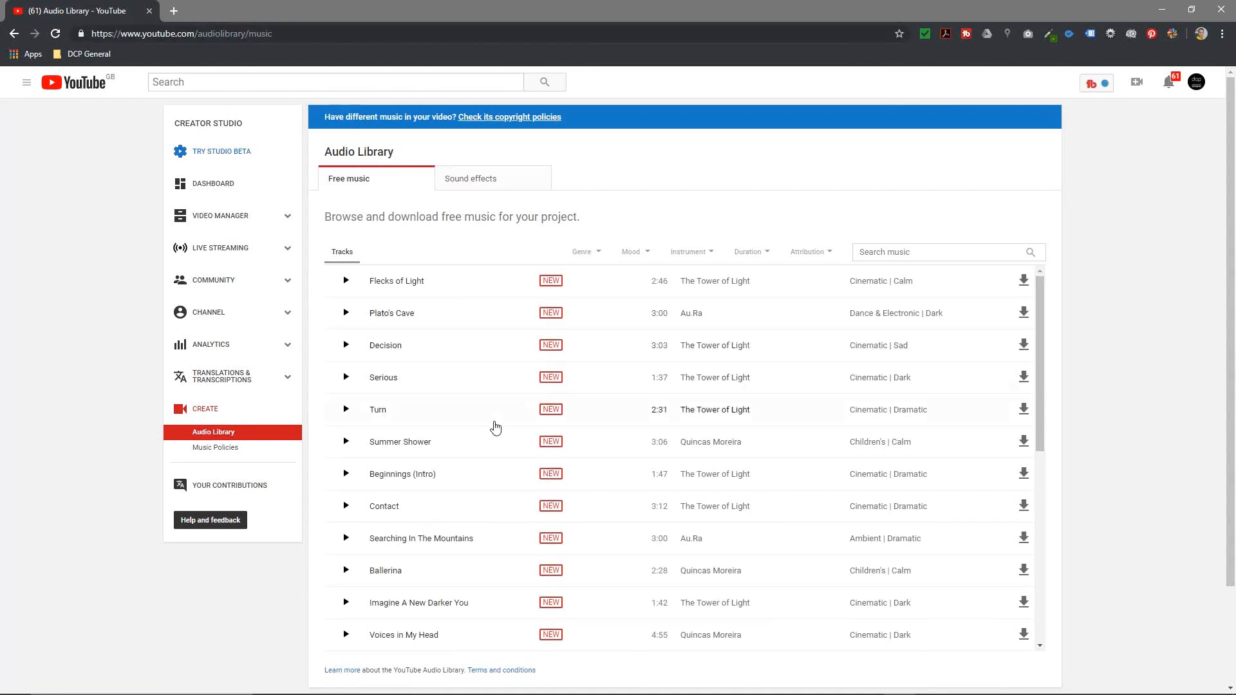
Browse the free music tracks and search the library for "Arms of Heaven"
scroll(492, 427, down, 3)
scroll(492, 428, down, 3)
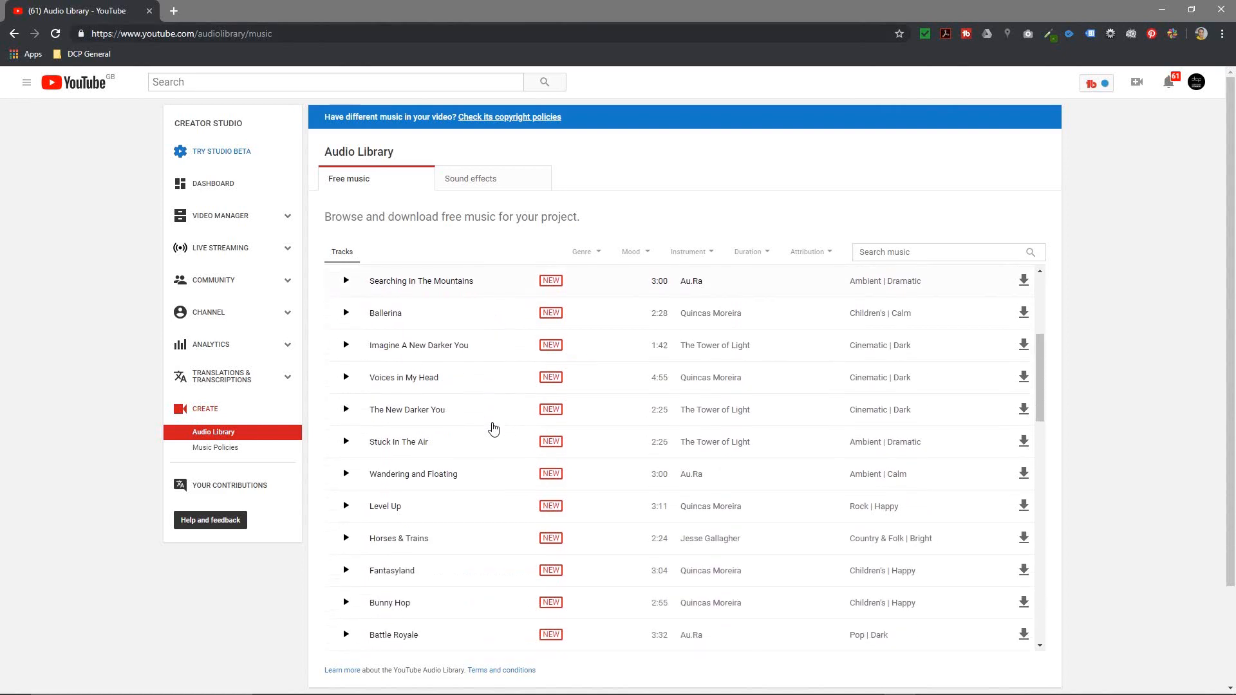
scroll(727, 425, up, 1)
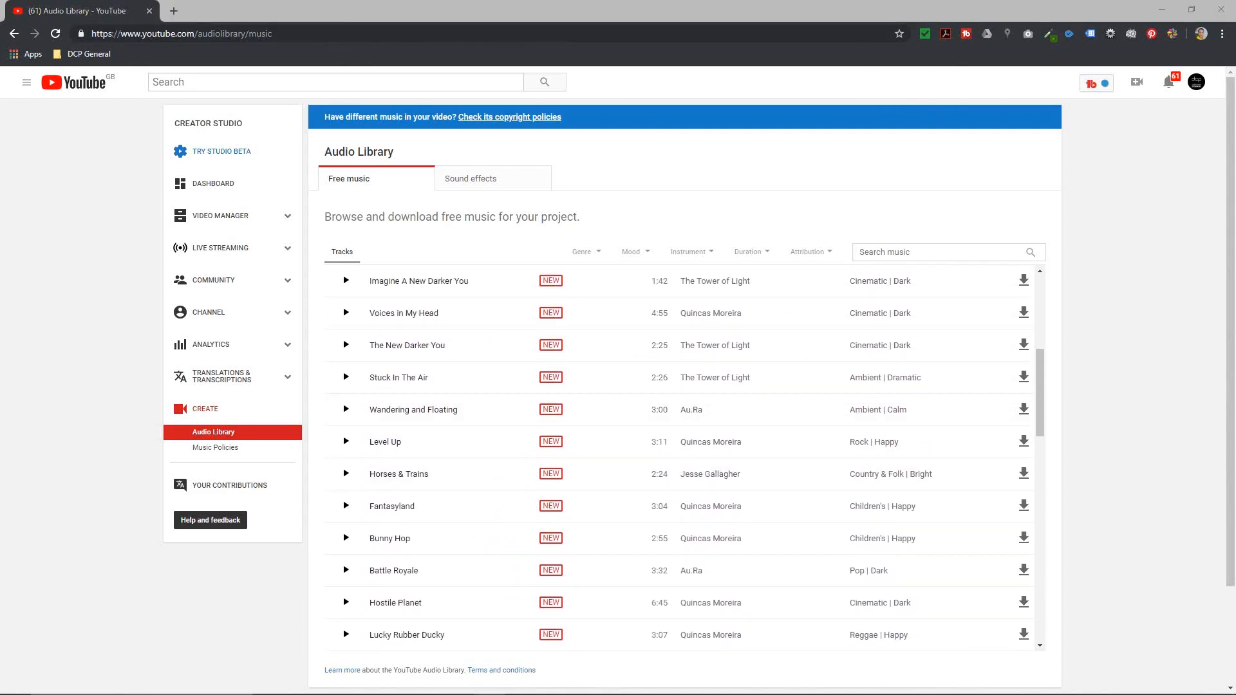
click(926, 251)
text(Arms of Heaven)
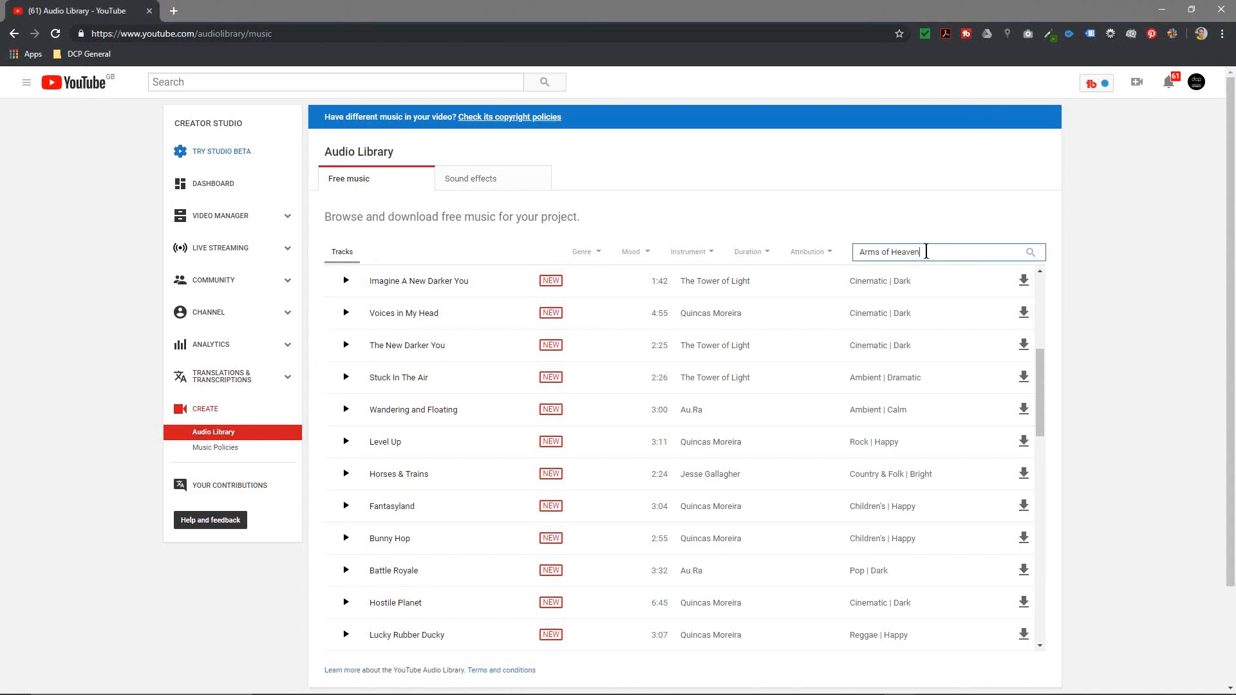
click(1029, 253)
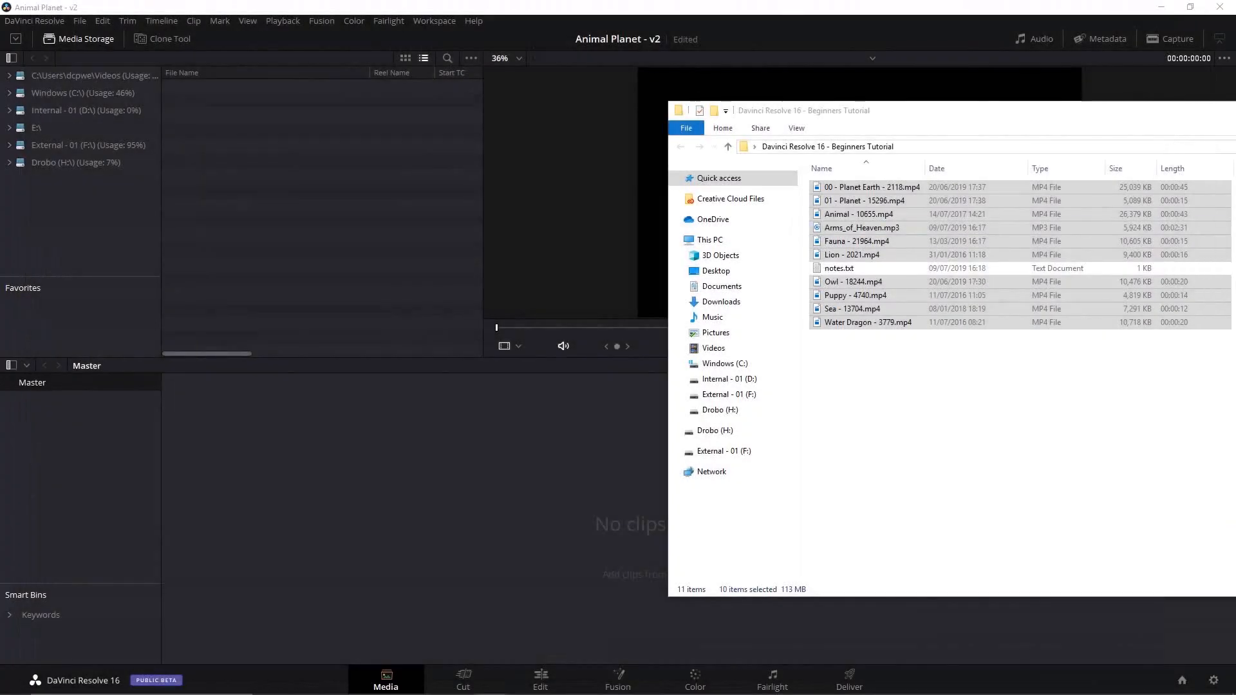
Load the video clips and Arms_of_Heaven.mp3 from the tutorial folder into Resolve's media storage browser, leaving out notes.txt
click(972, 422)
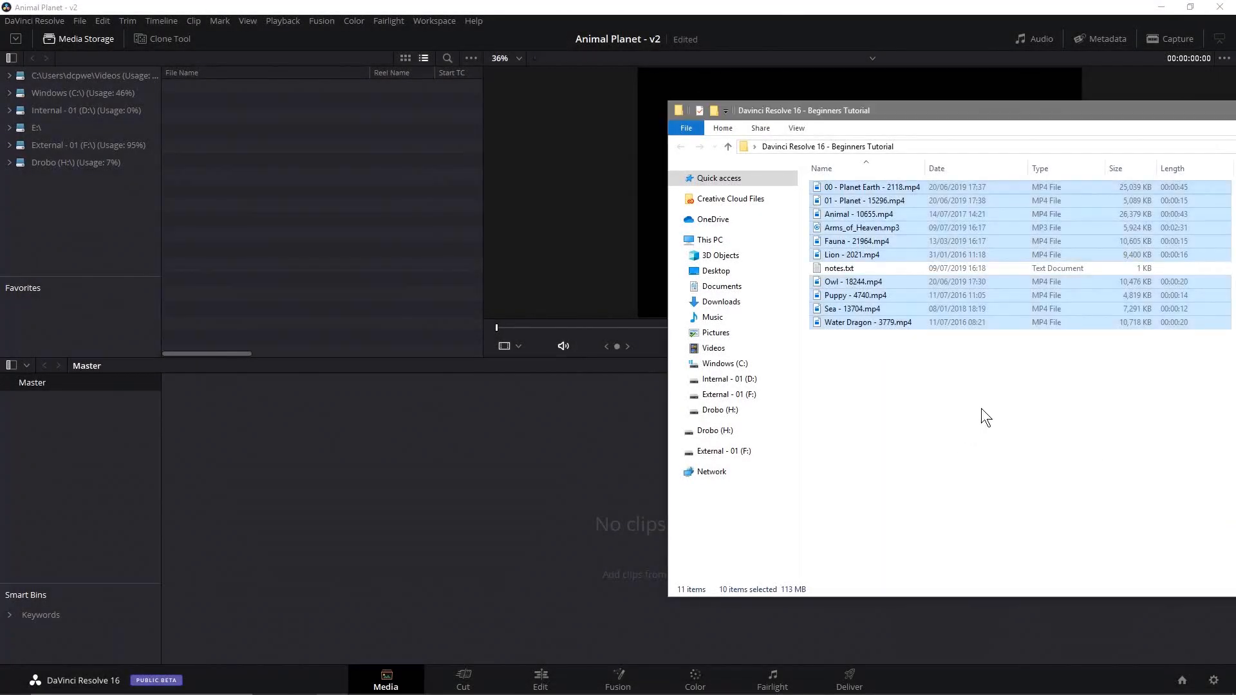
drag(853, 284, 859, 186)
drag(851, 230, 314, 152)
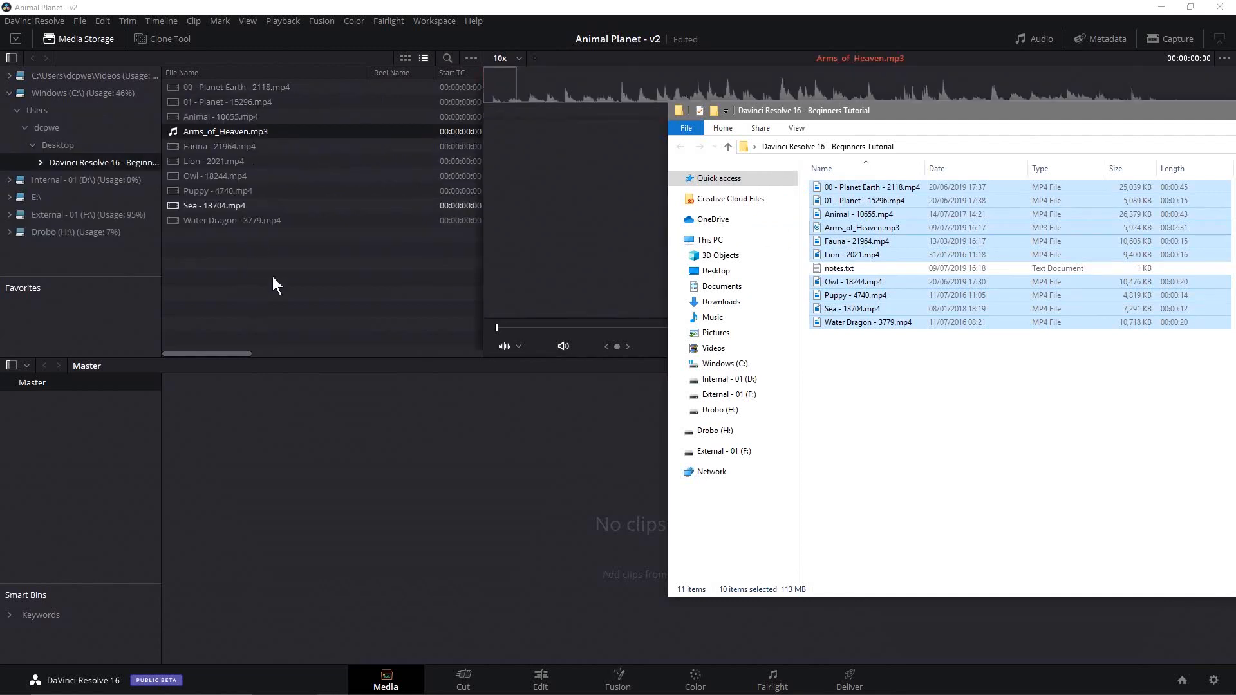
click(373, 226)
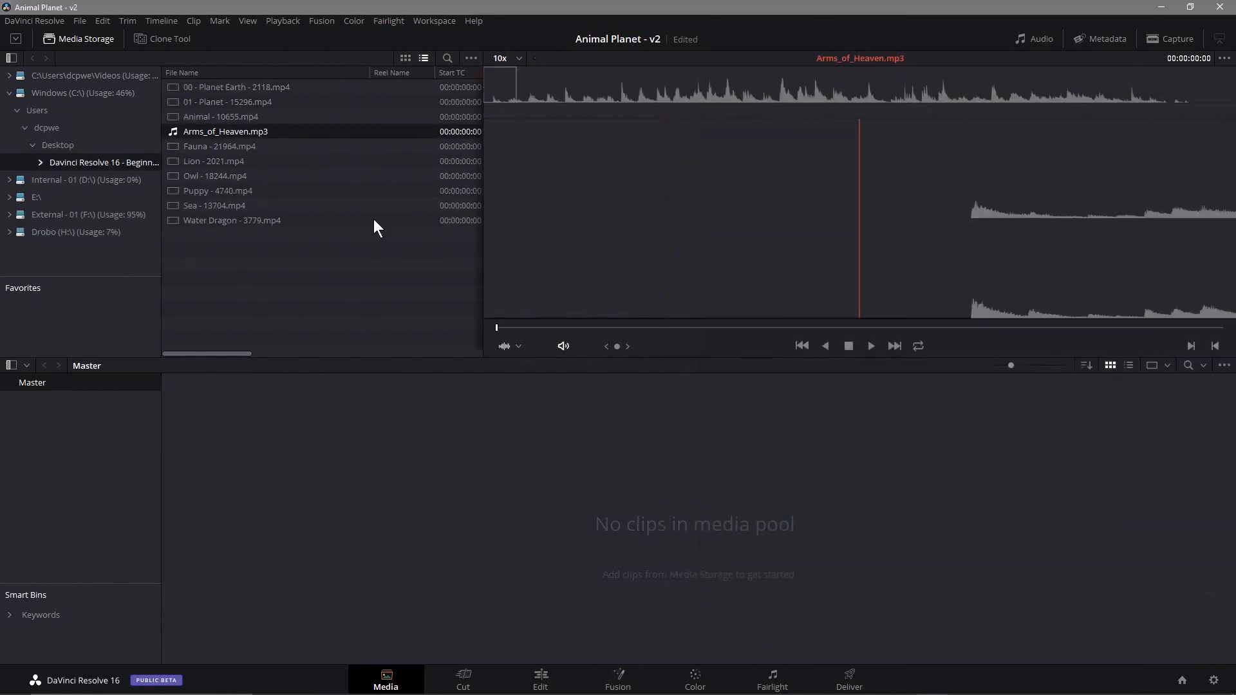
Preview several video clips from the media storage list one after another, including Fauna - 21964.mp4
click(225, 90)
click(235, 116)
click(234, 148)
click(212, 203)
click(225, 172)
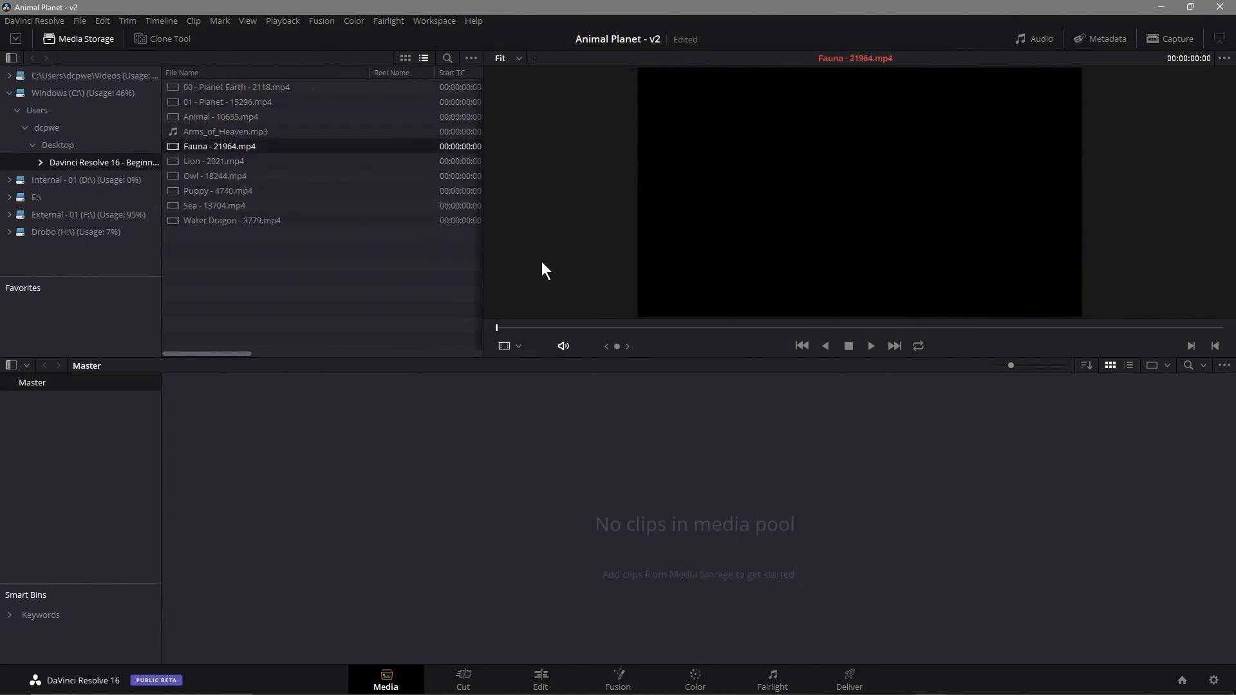
Play Puppy - 4740.mp4 forwards and in reverse, and preview Water Dragon - 3779.mp4
click(223, 191)
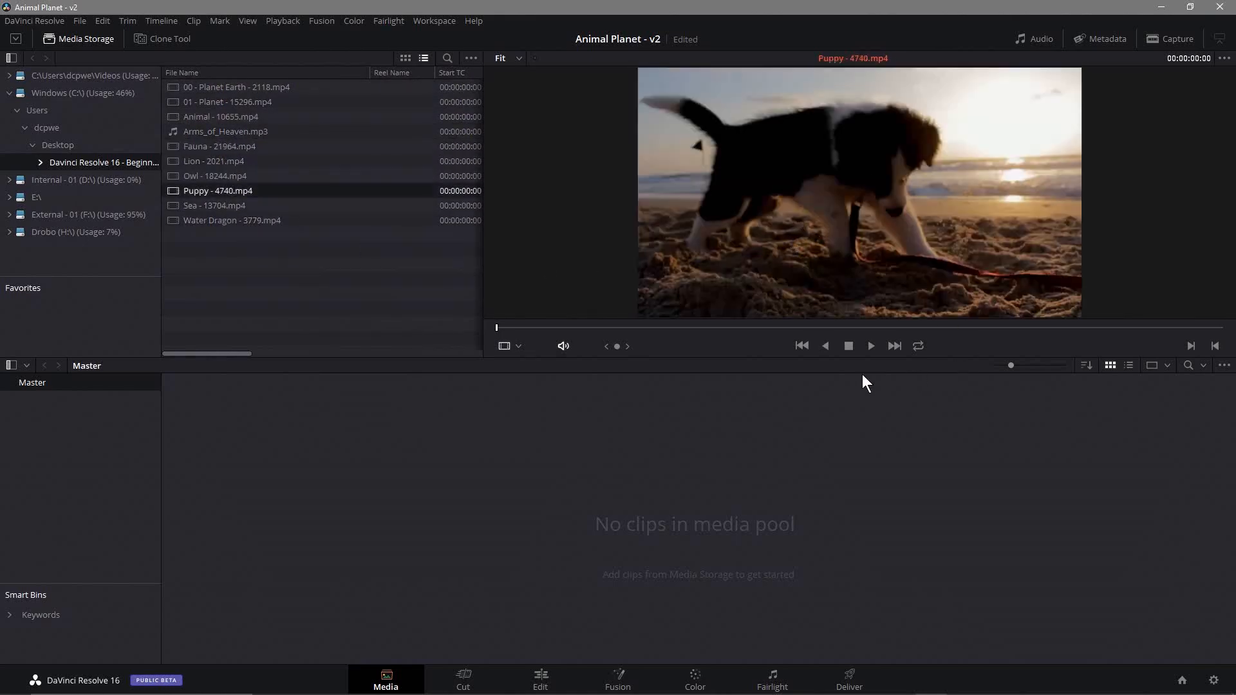
click(872, 347)
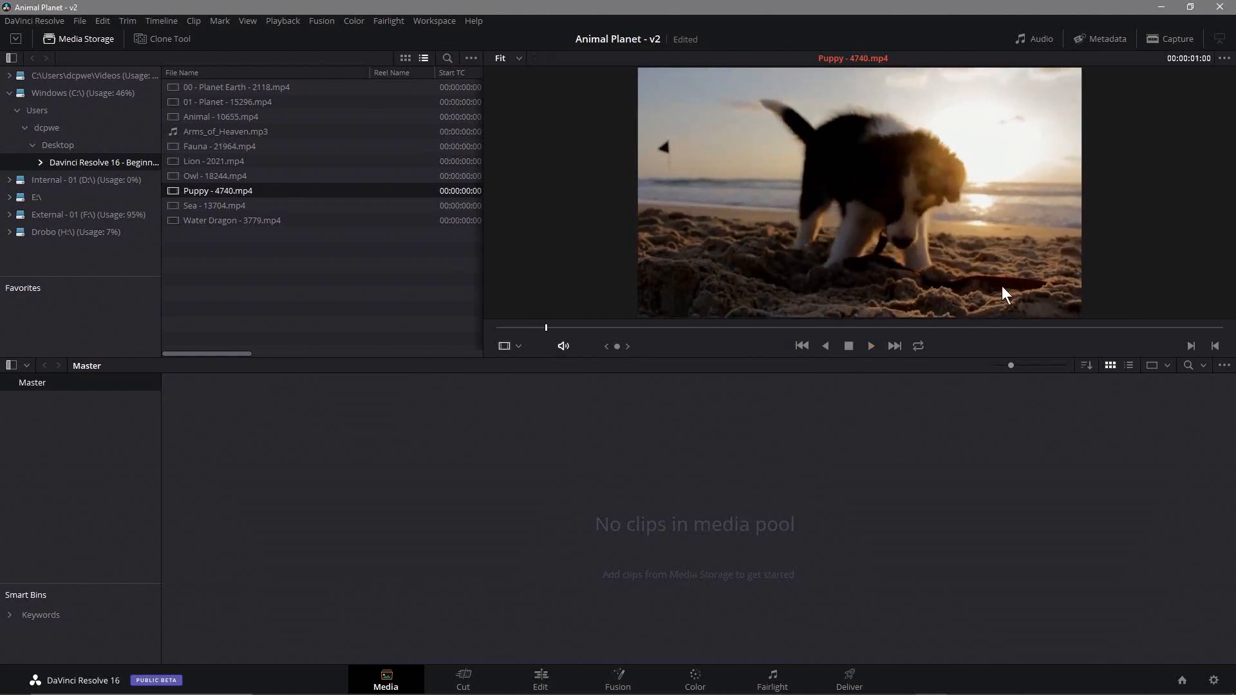
click(827, 347)
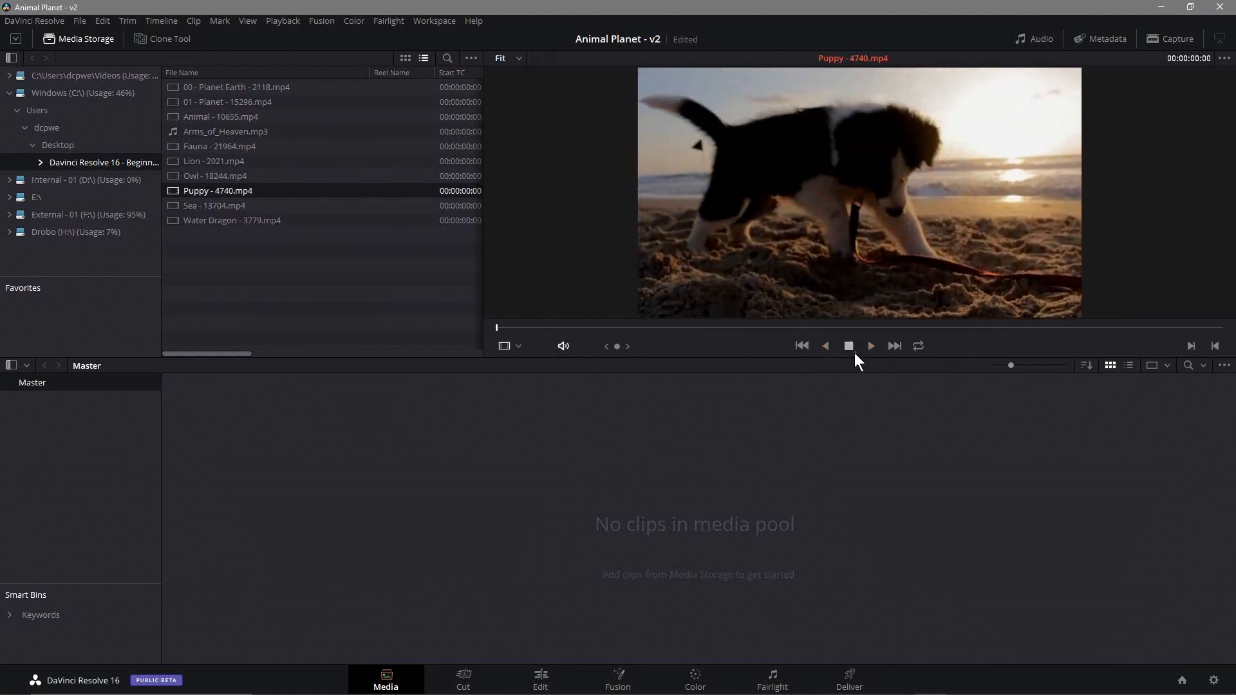
click(236, 220)
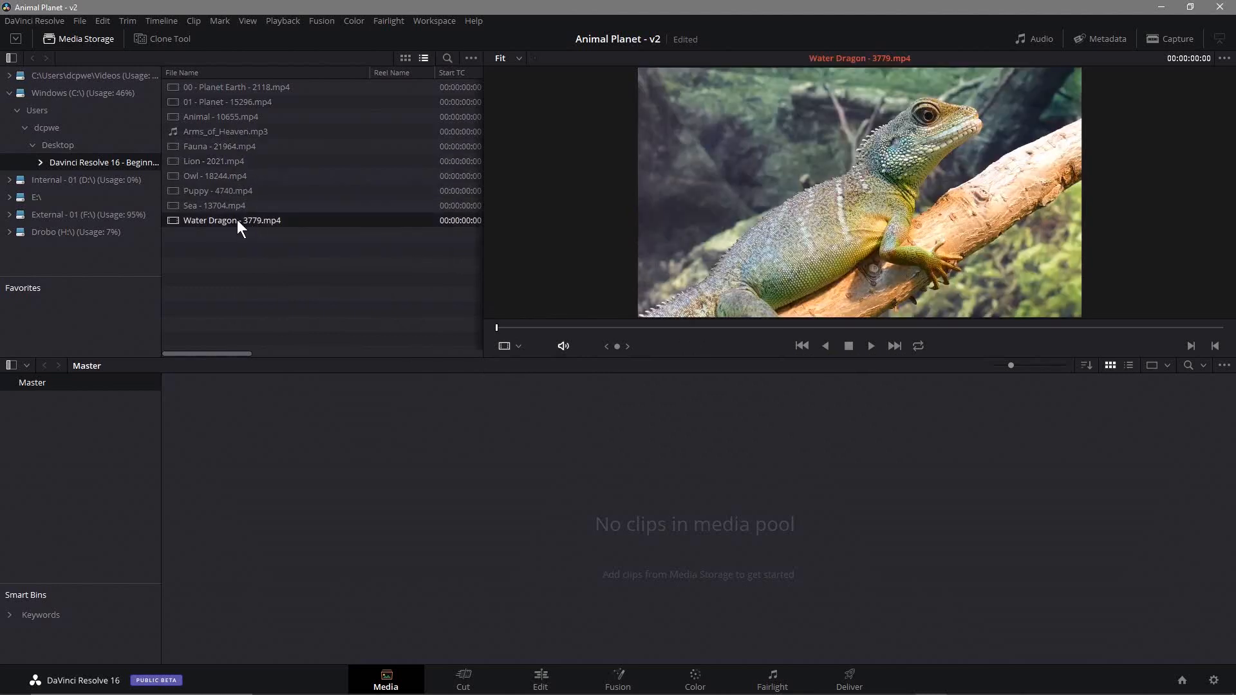
Add all listed video clips and Arms_of_Heaven.mp3 to the media pool, change the project frame rate to match the clips, and save the project
shift+click(243, 86)
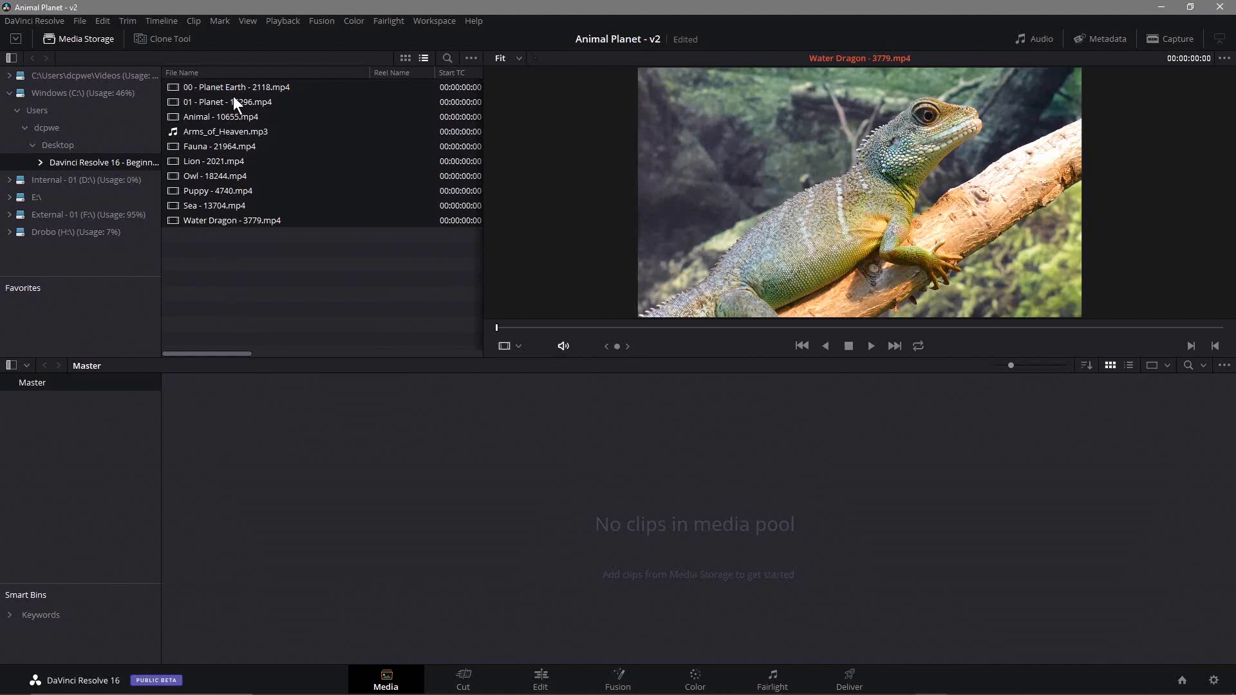
drag(230, 116, 488, 464)
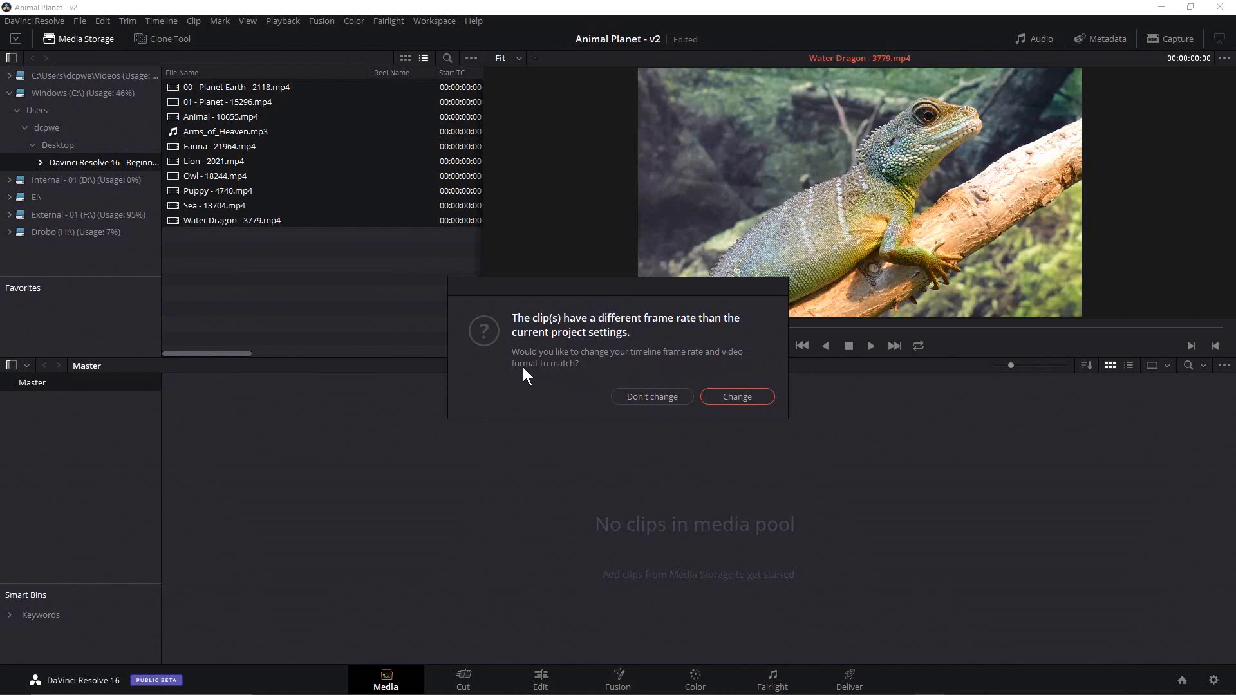
click(721, 399)
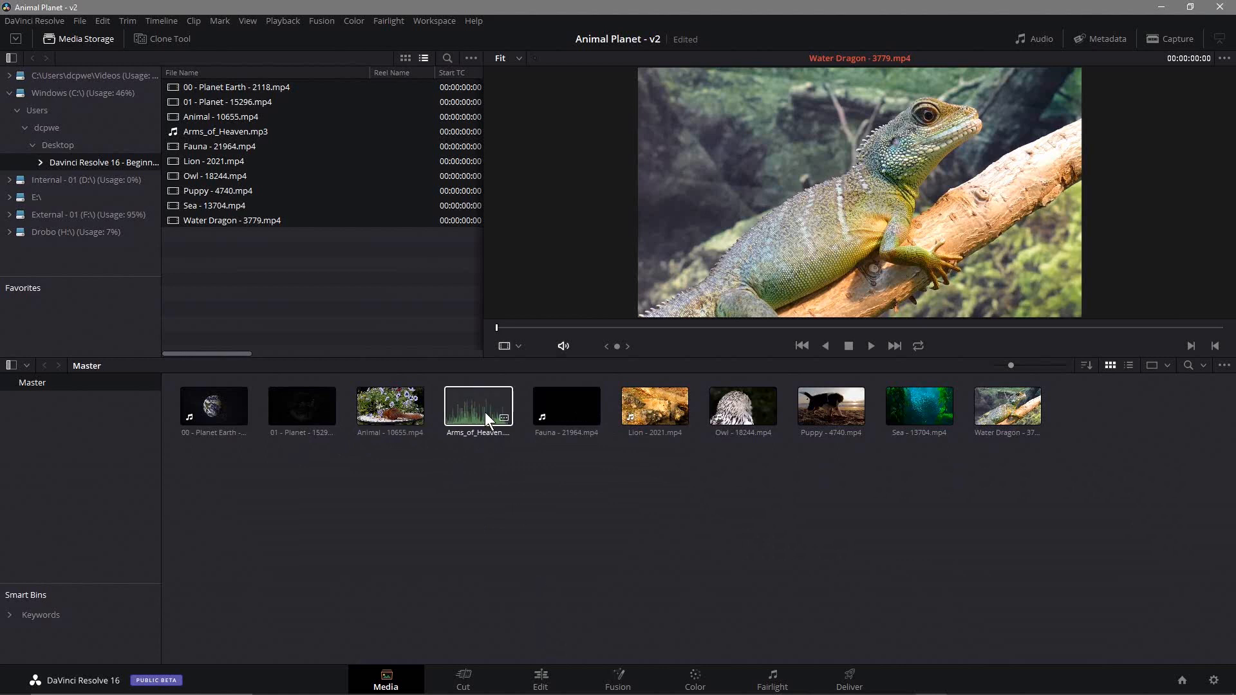
click(78, 21)
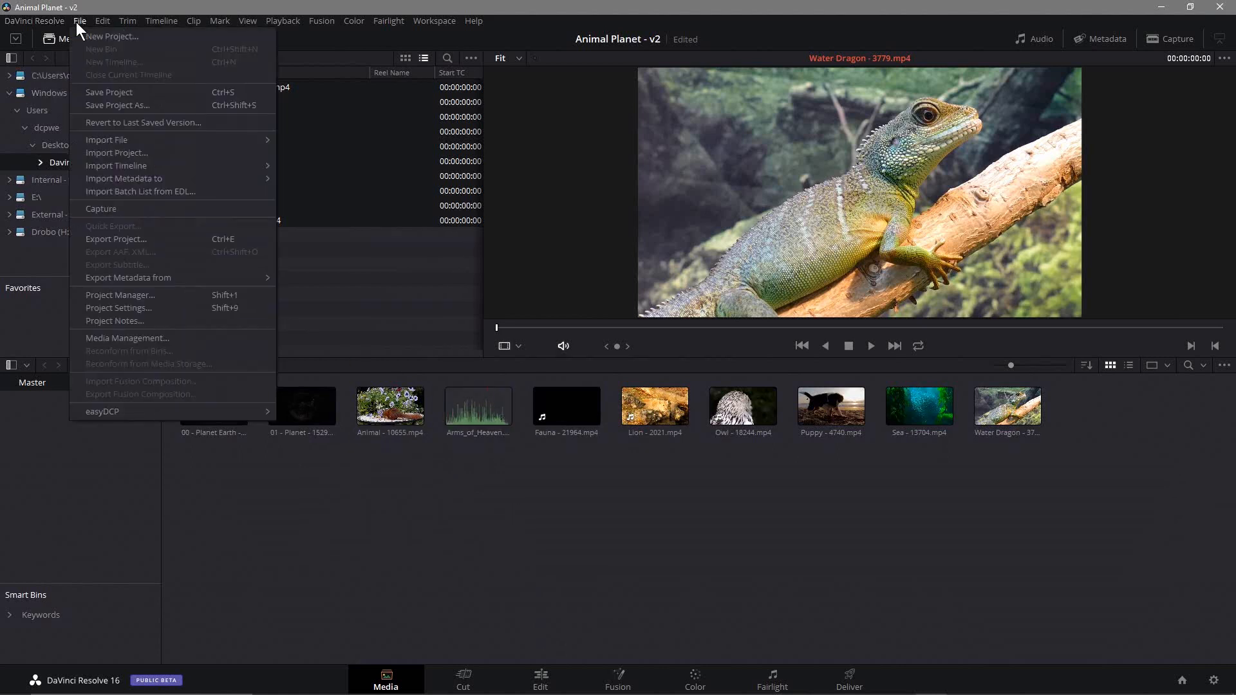
click(89, 92)
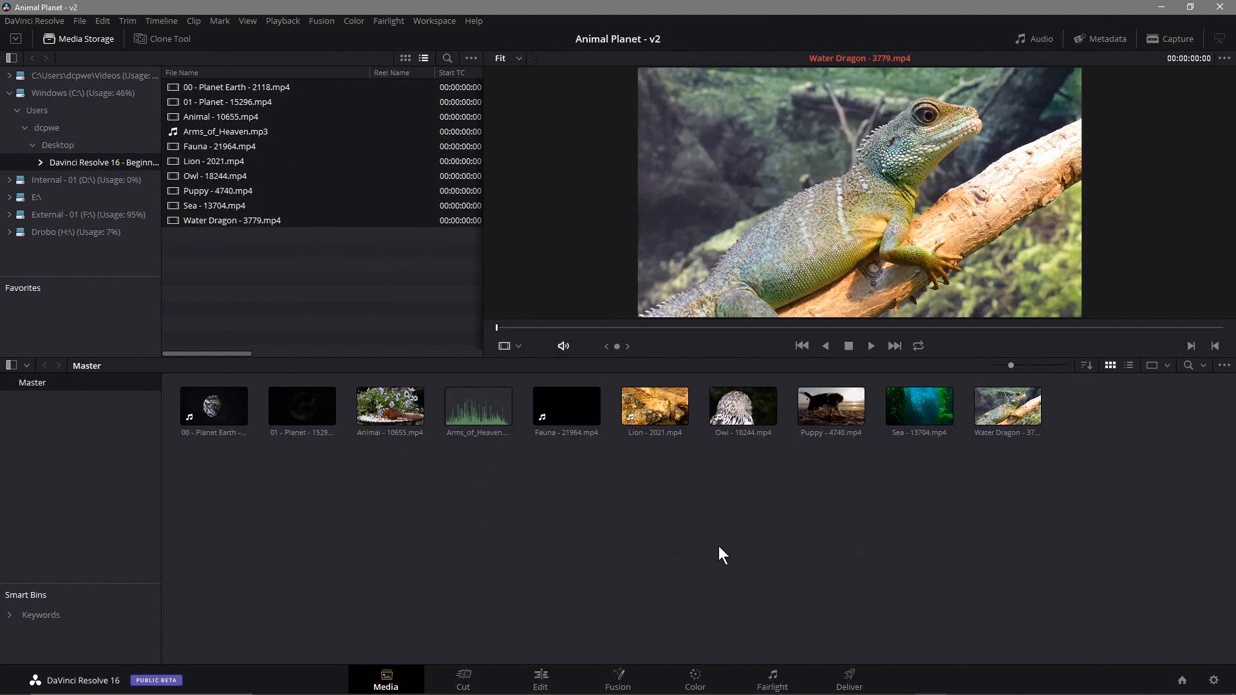
Preview Animal - 10655.mp4 and Owl - 18244.mp4, and look over the Cut and Edit pages
click(204, 120)
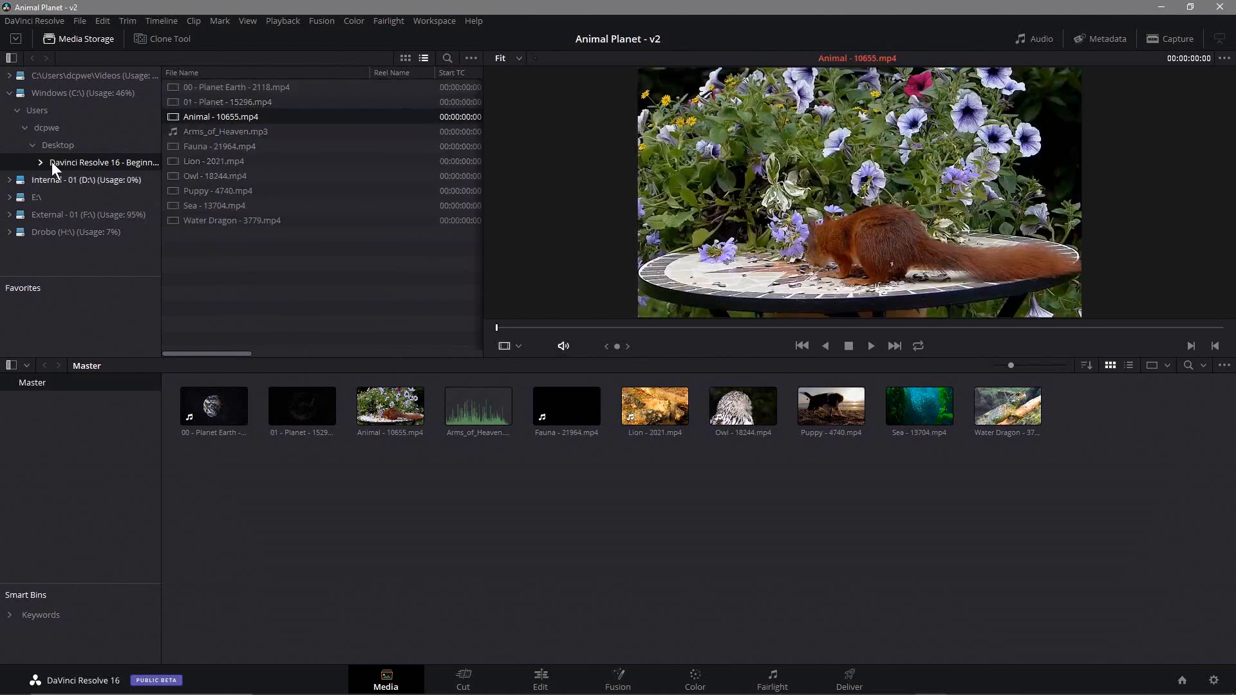
mouse_move(226, 176)
mouse_down()
mouse_move(307, 319)
mouse_move(396, 543)
mouse_move(202, 173)
mouse_up()
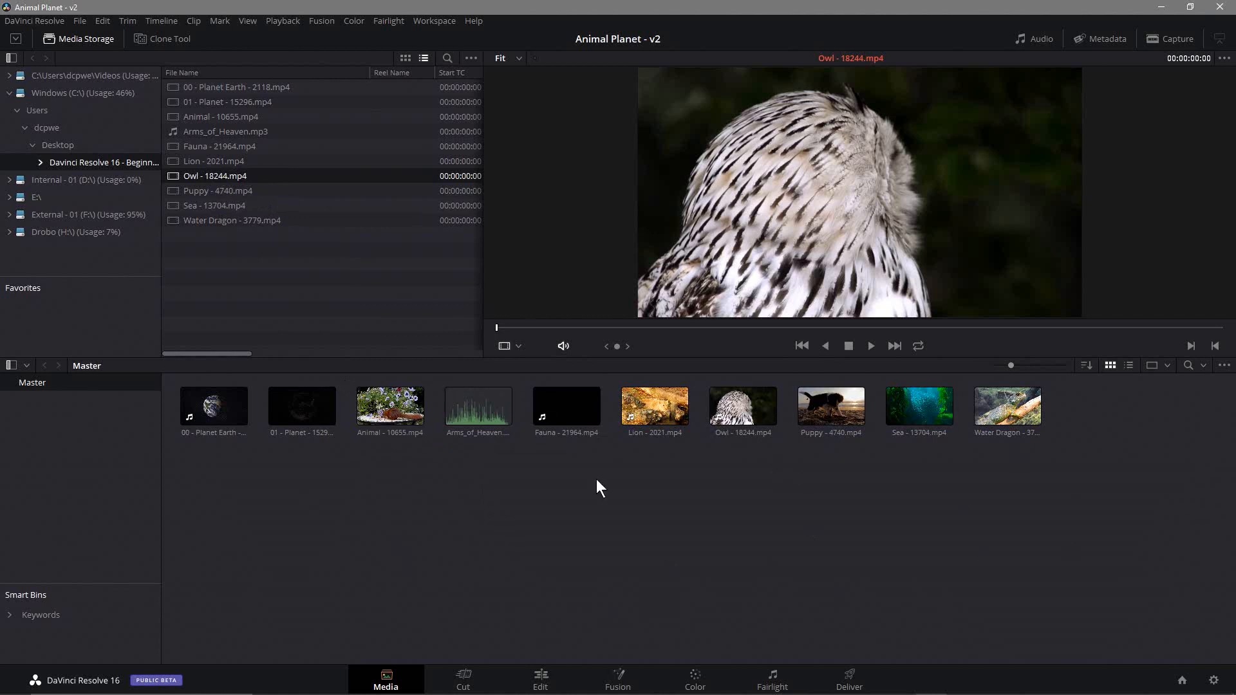
click(465, 682)
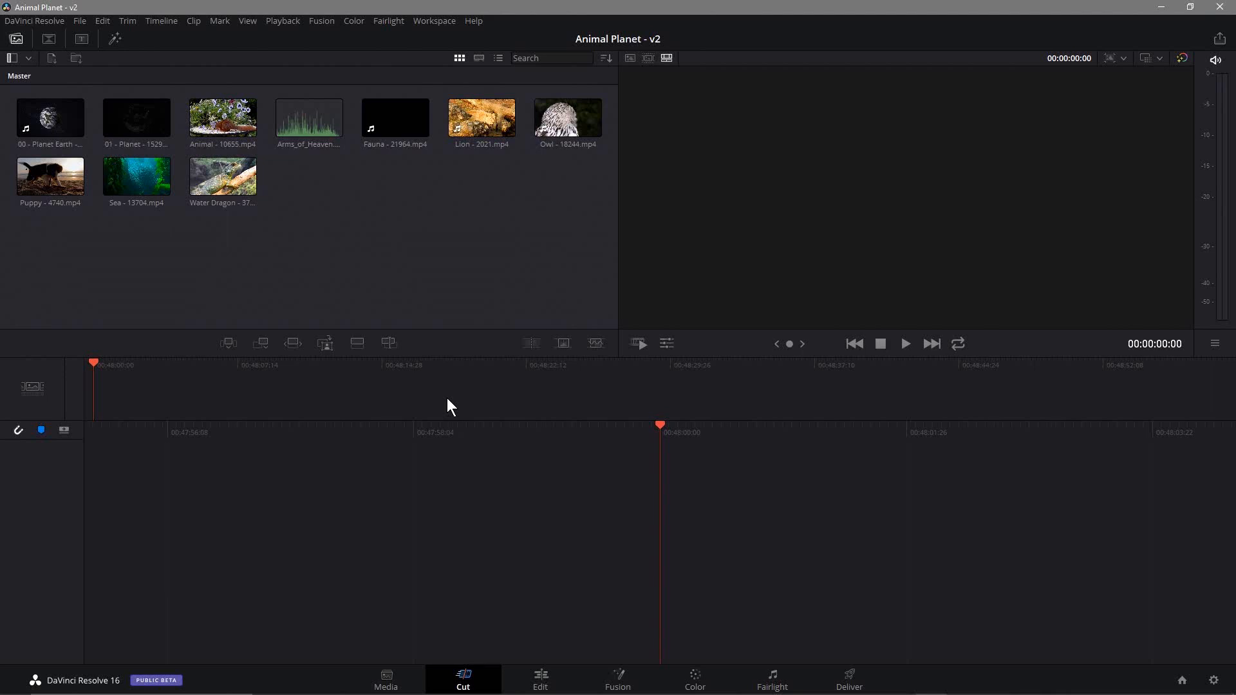
click(540, 679)
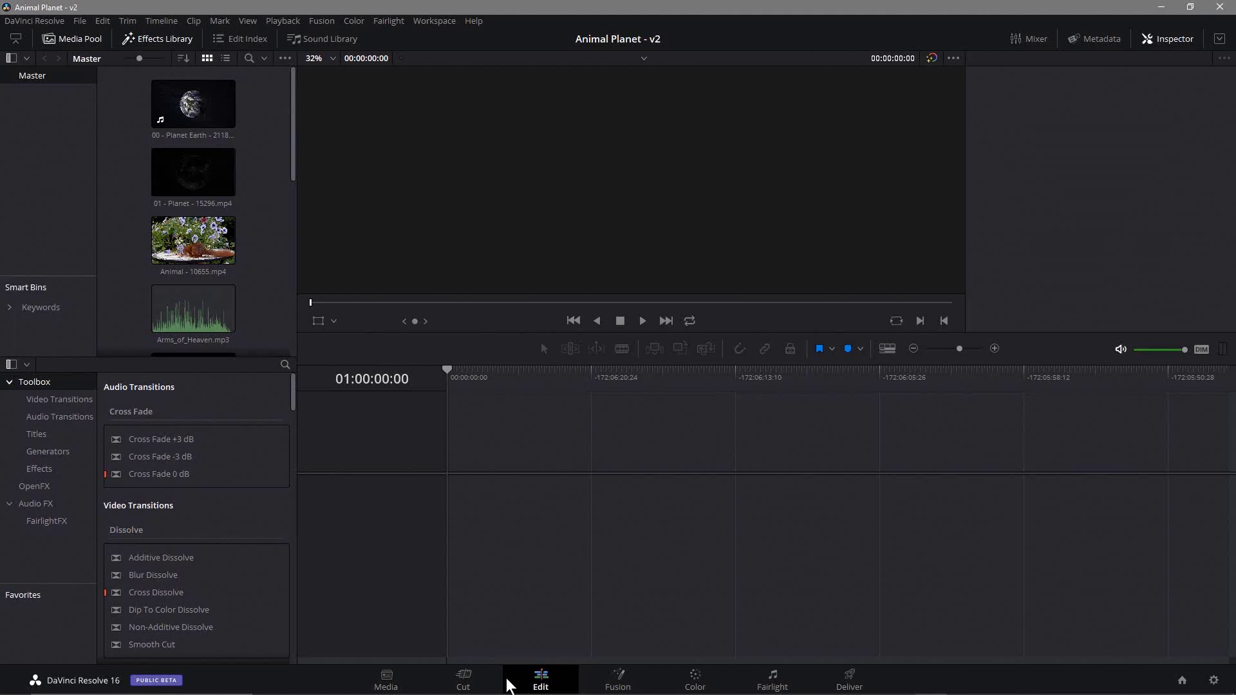
On the Cut page, start a timeline with the 00 - Planet Earth - 2118.mp4 clip and save the project
click(462, 683)
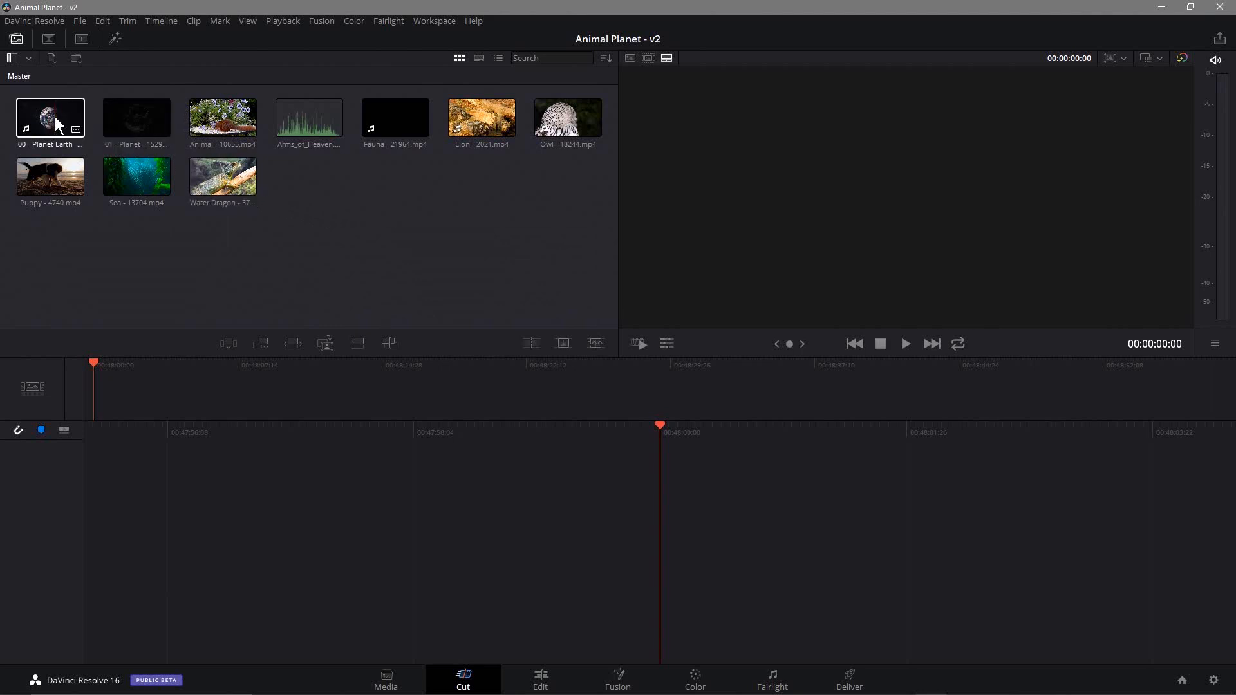
drag(51, 118, 720, 439)
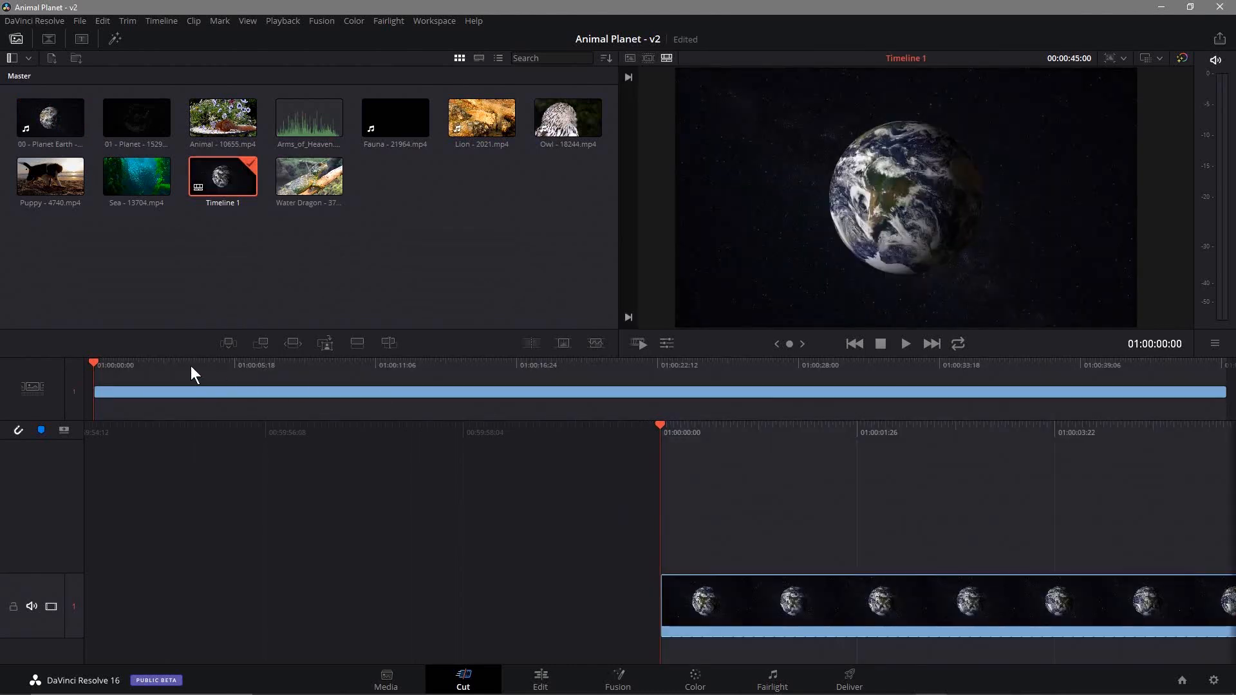
click(72, 21)
click(79, 90)
Scrub through the Planet Earth clip using the detailed timeline, the overview timeline and the jog control
mouse_move(670, 426)
mouse_down()
mouse_move(499, 423)
mouse_move(670, 425)
mouse_up()
drag(861, 474, 586, 477)
drag(623, 426, 264, 426)
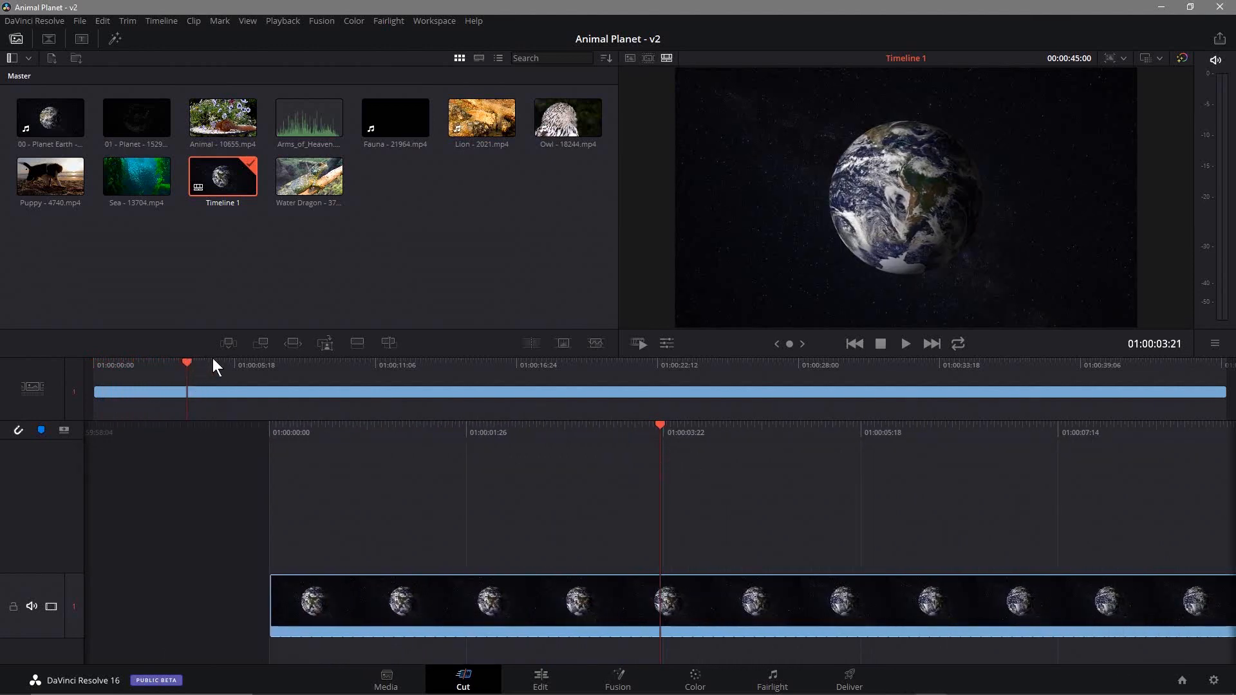
drag(187, 360, 125, 400)
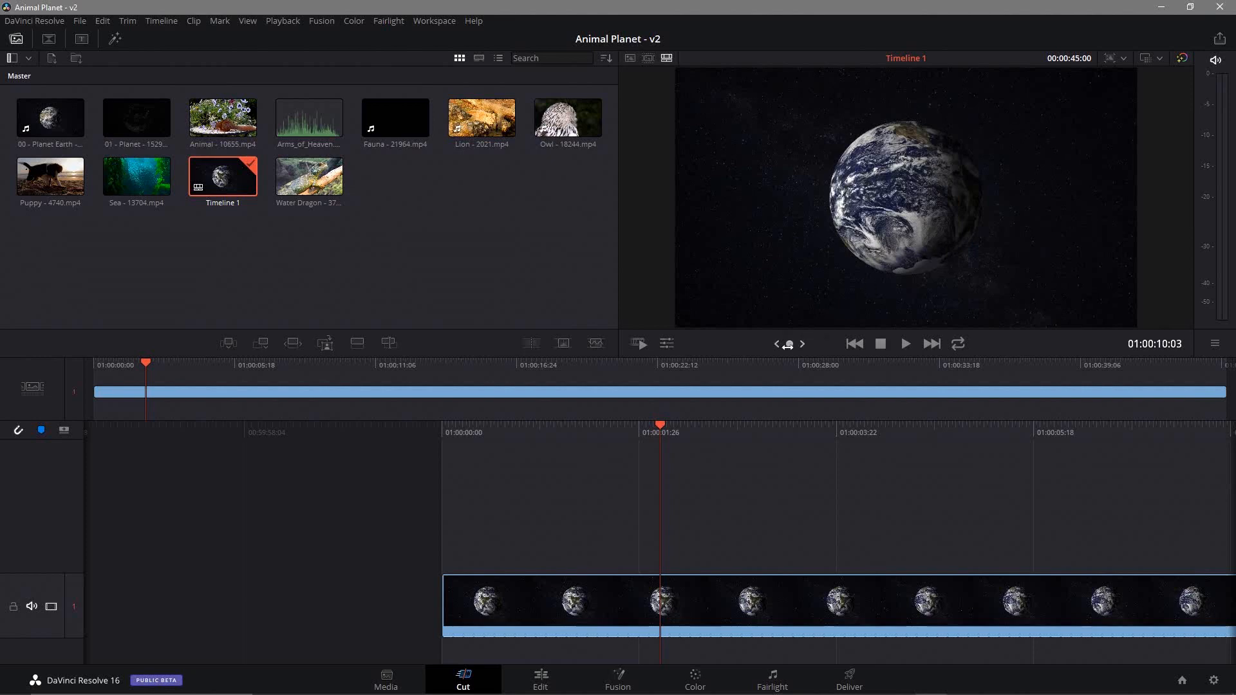
drag(789, 344, 1195, 362)
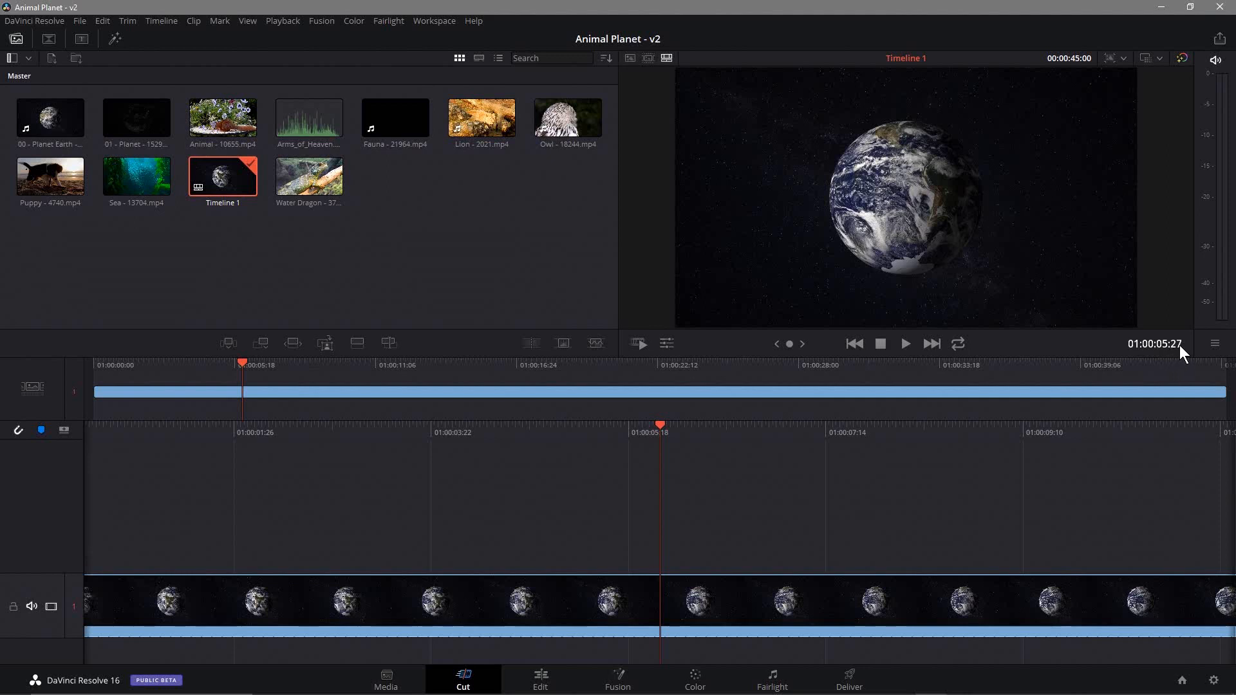
Split the Planet Earth clip at 01:00:07:00 and delete the part after the cut
drag(789, 344, 827, 344)
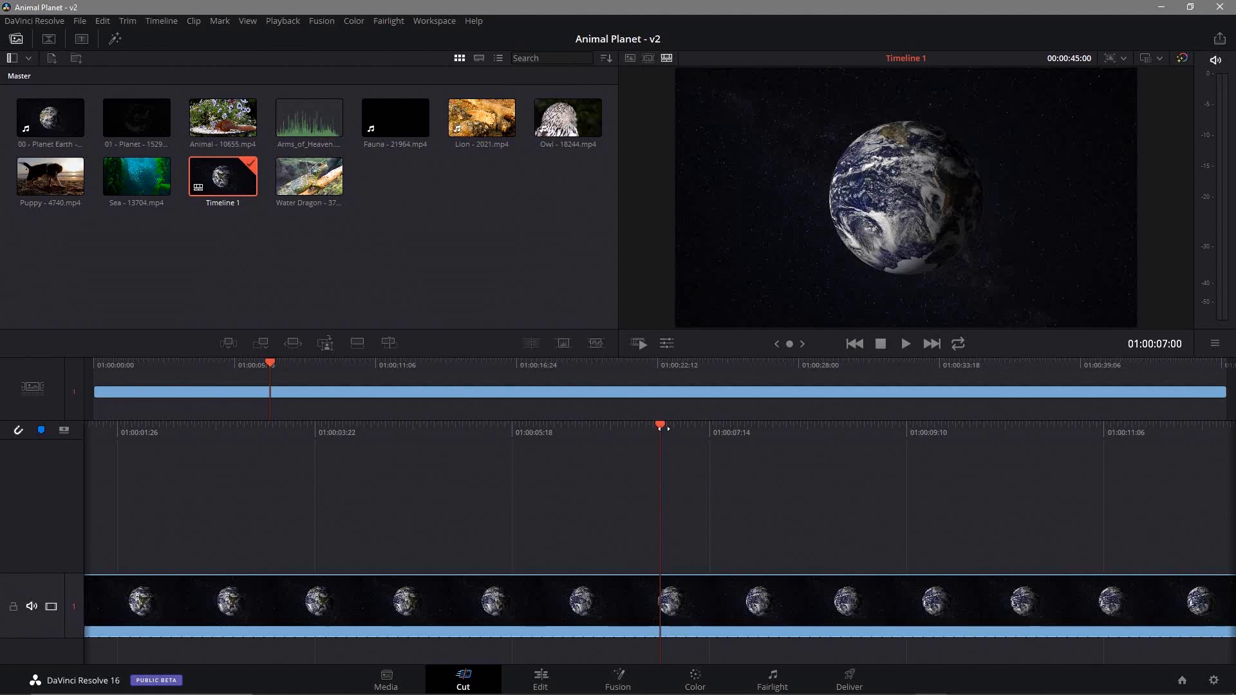
mouse_move(660, 418)
click(660, 411)
click(739, 593)
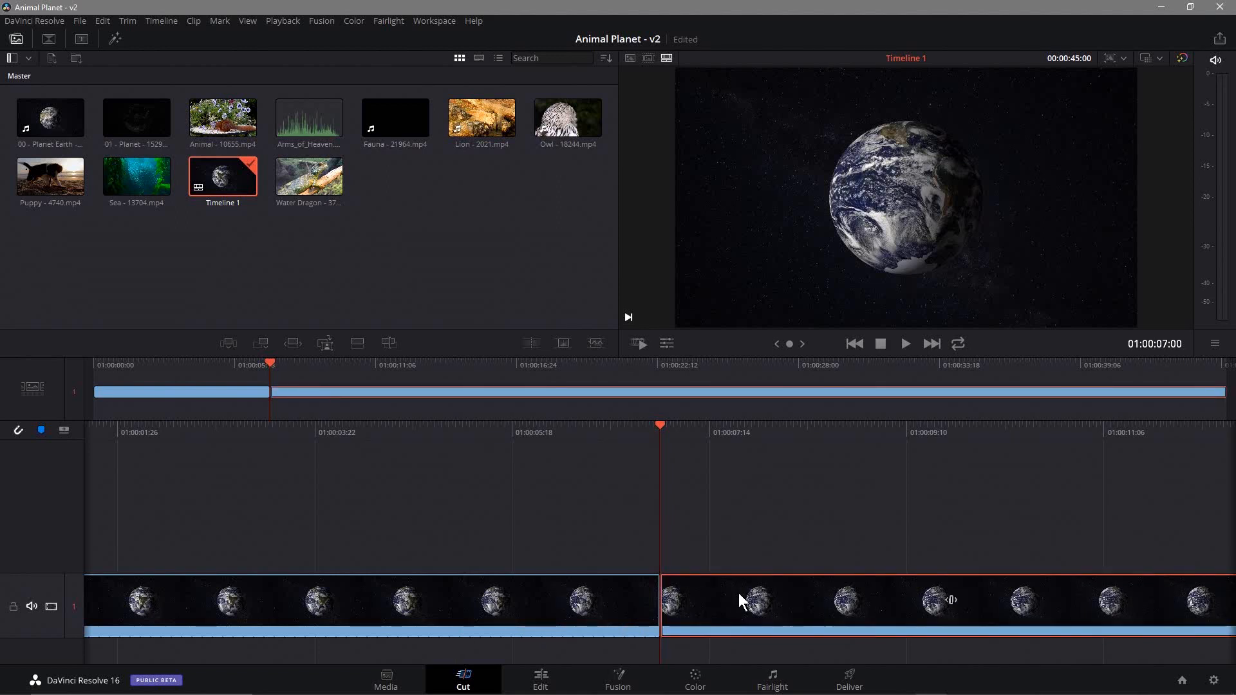
key(Delete)
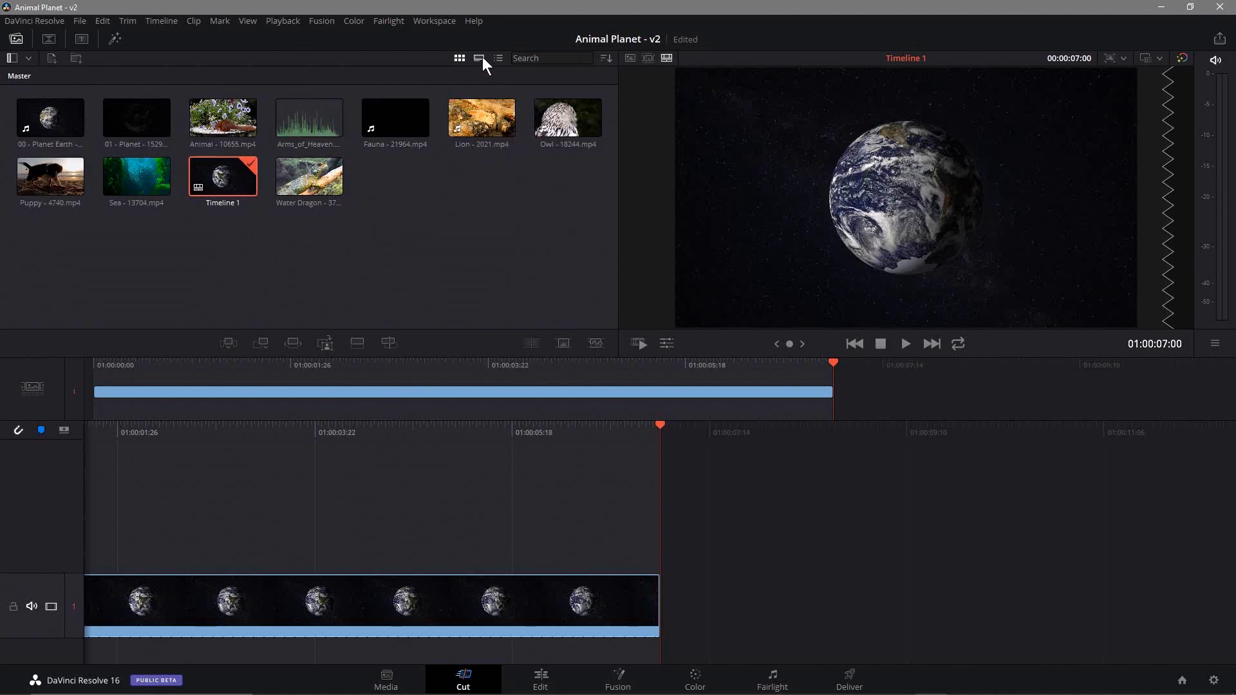
Try the list and thumbnail views of the media pool and set it to the filmstrip view
click(499, 58)
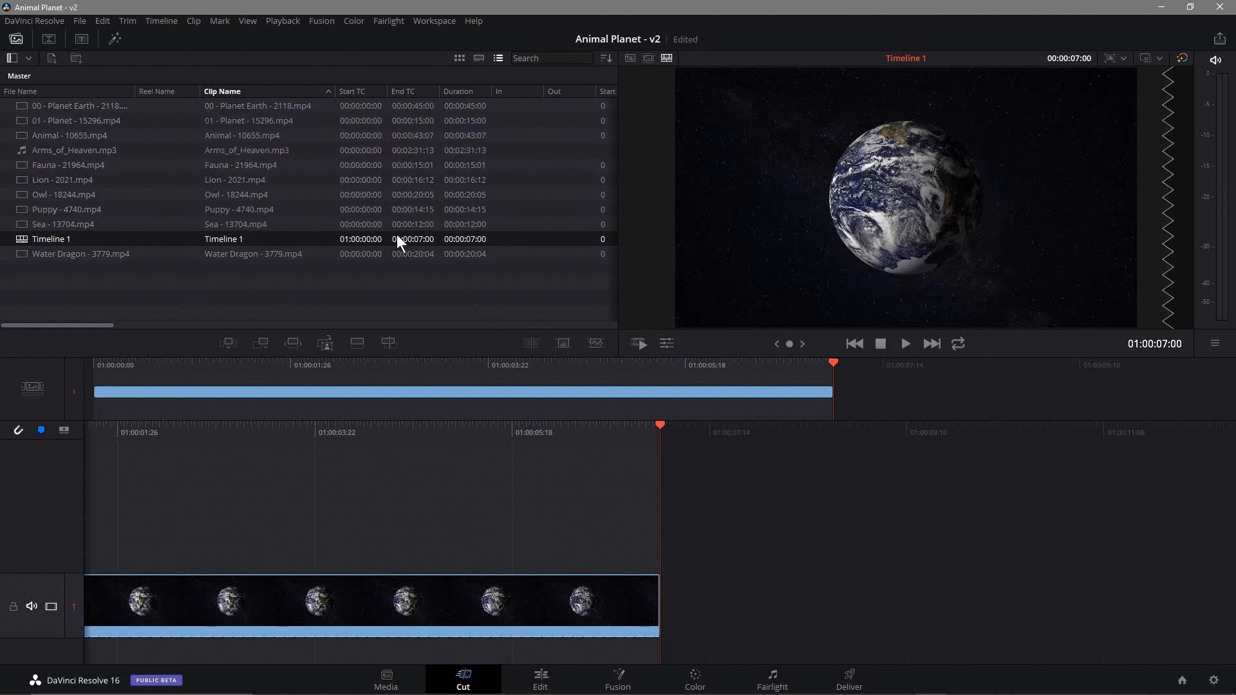
click(459, 58)
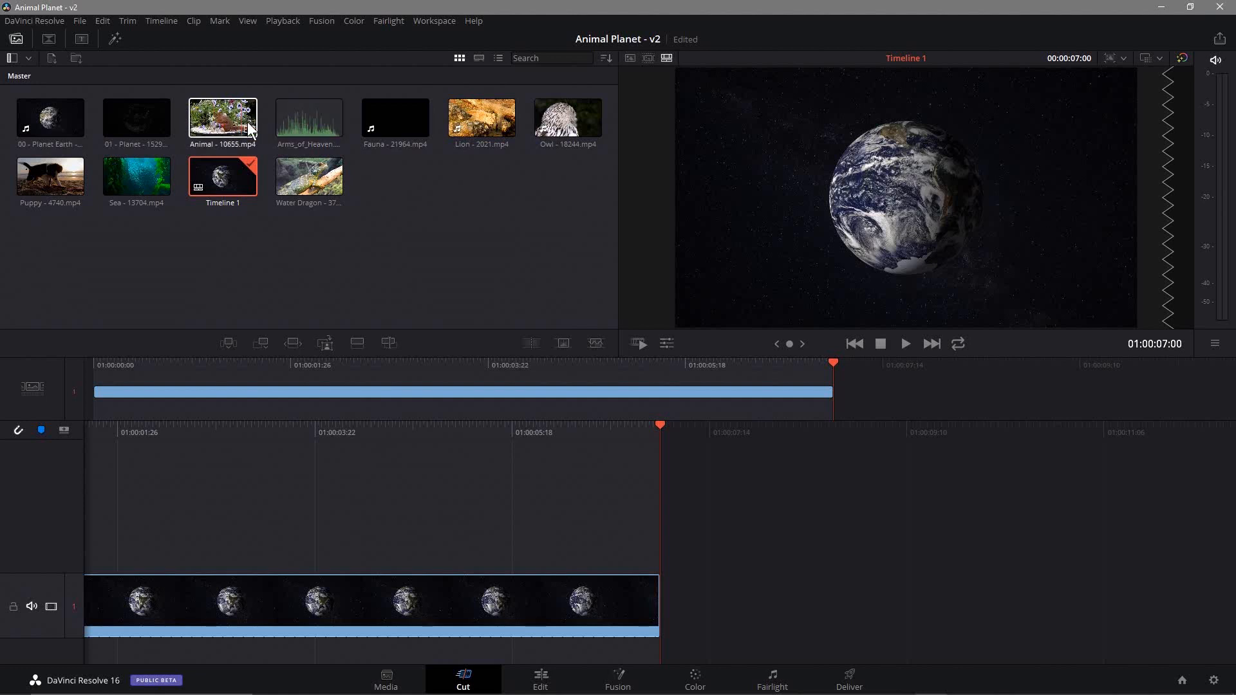
click(483, 58)
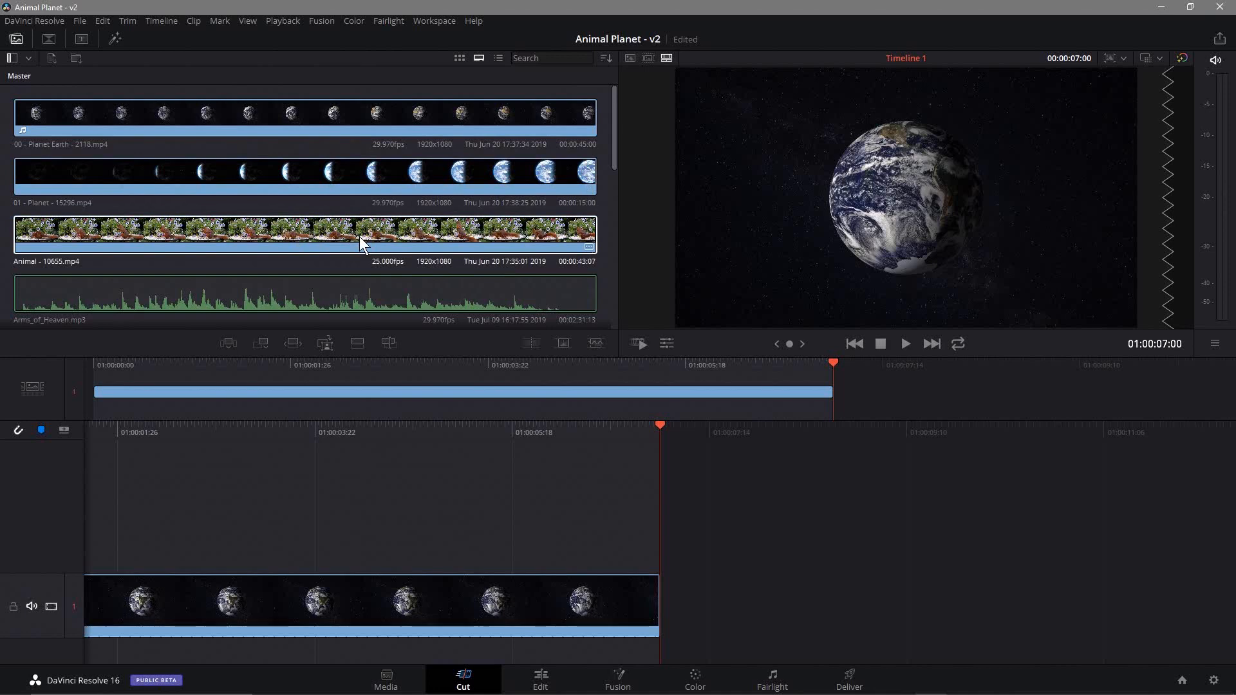
Append Animal - 10655.mp4 to the timeline directly after the Planet Earth clip
scroll(361, 237, down, 1)
scroll(366, 226, down, 1)
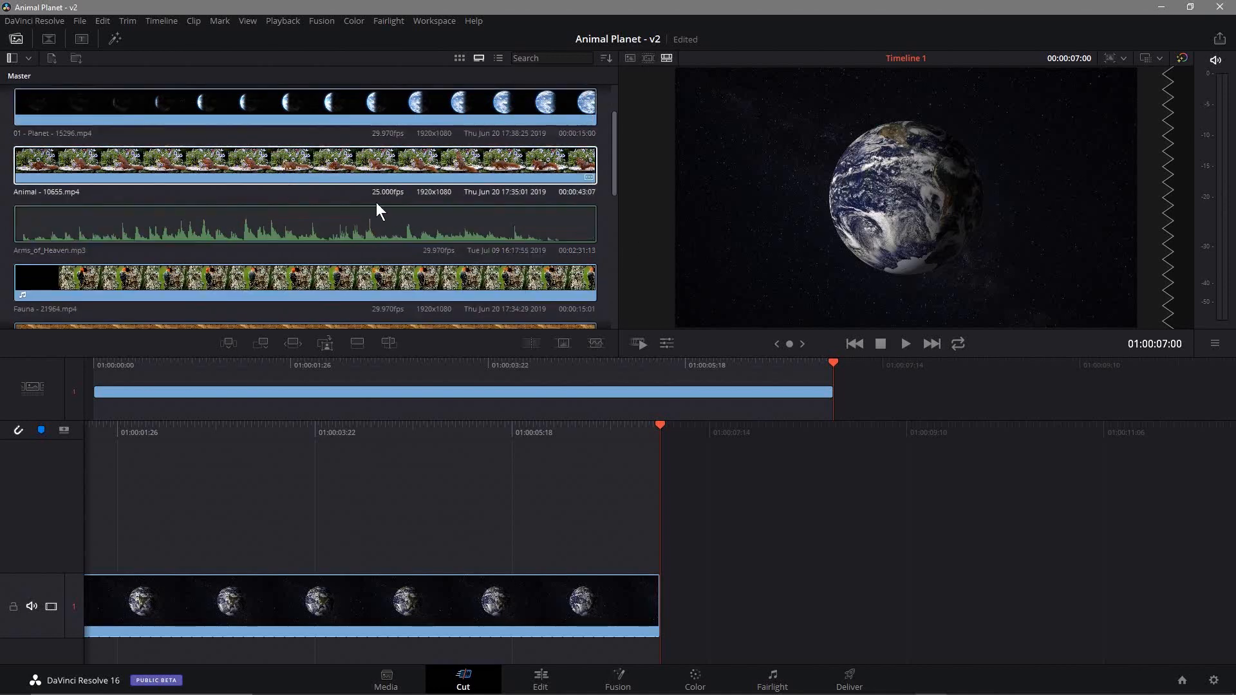
scroll(333, 223, up, 1)
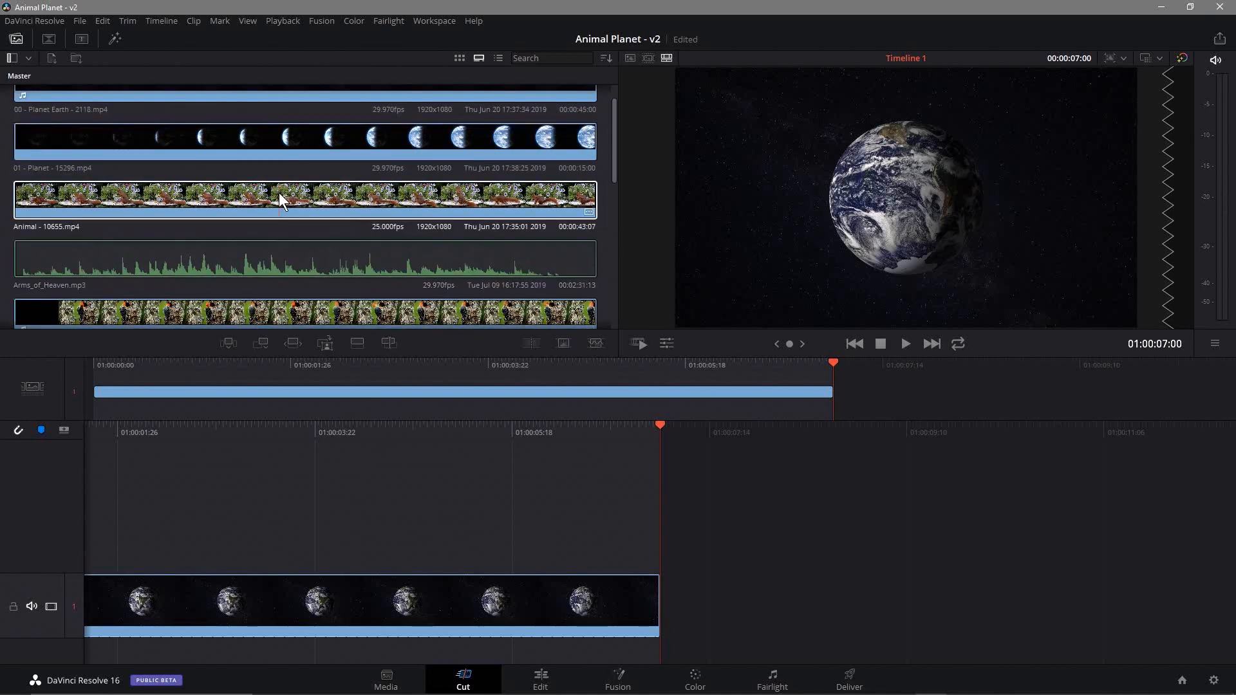
drag(211, 197, 767, 582)
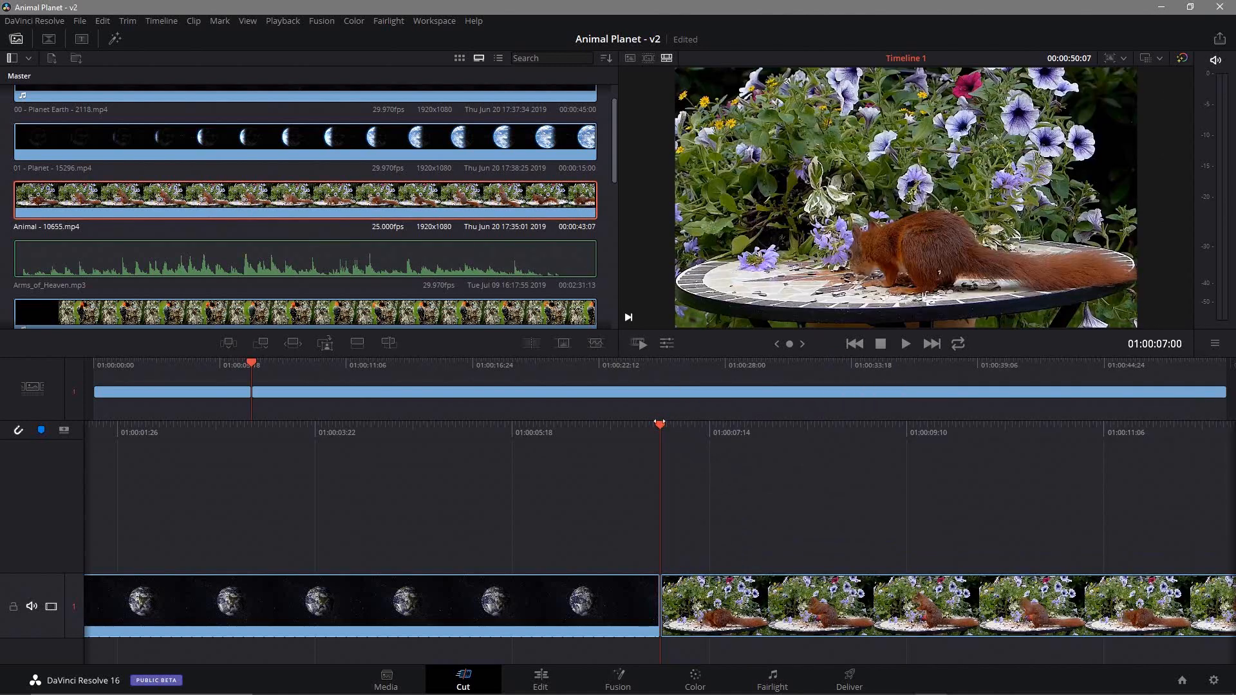
Split the squirrel clip at 01:00:11:06 and delete the part before the cut, closing the gap
drag(677, 448, 211, 428)
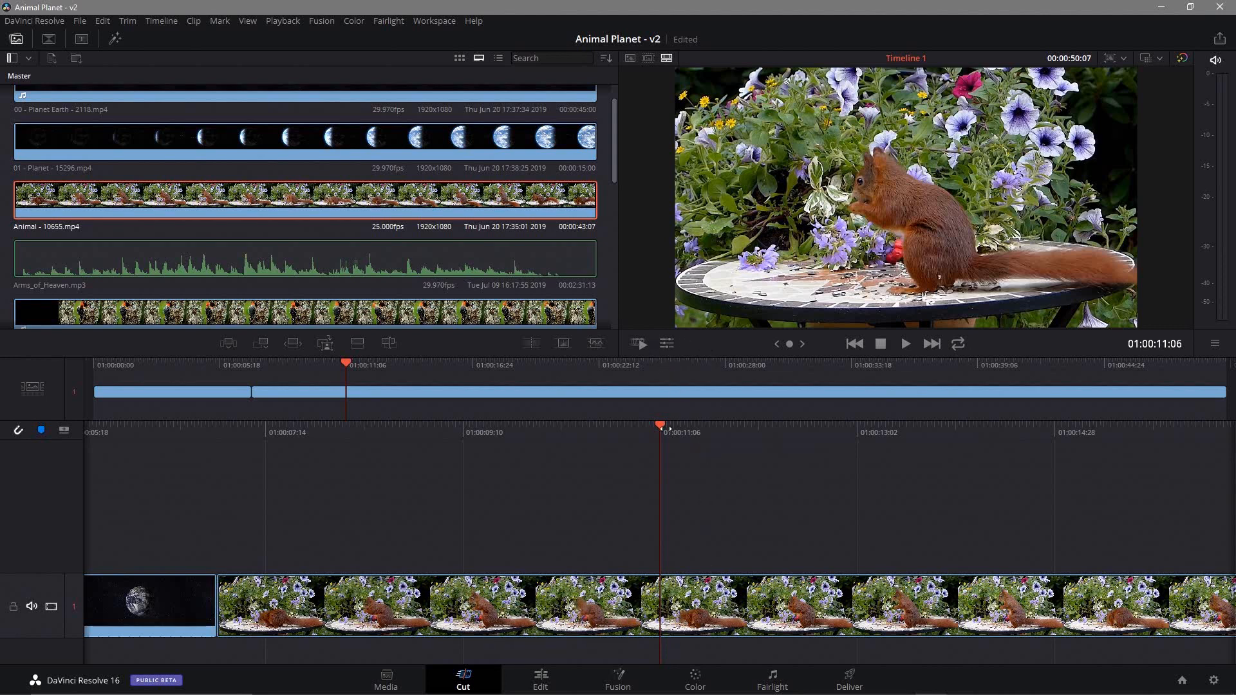
mouse_move(660, 425)
click(659, 405)
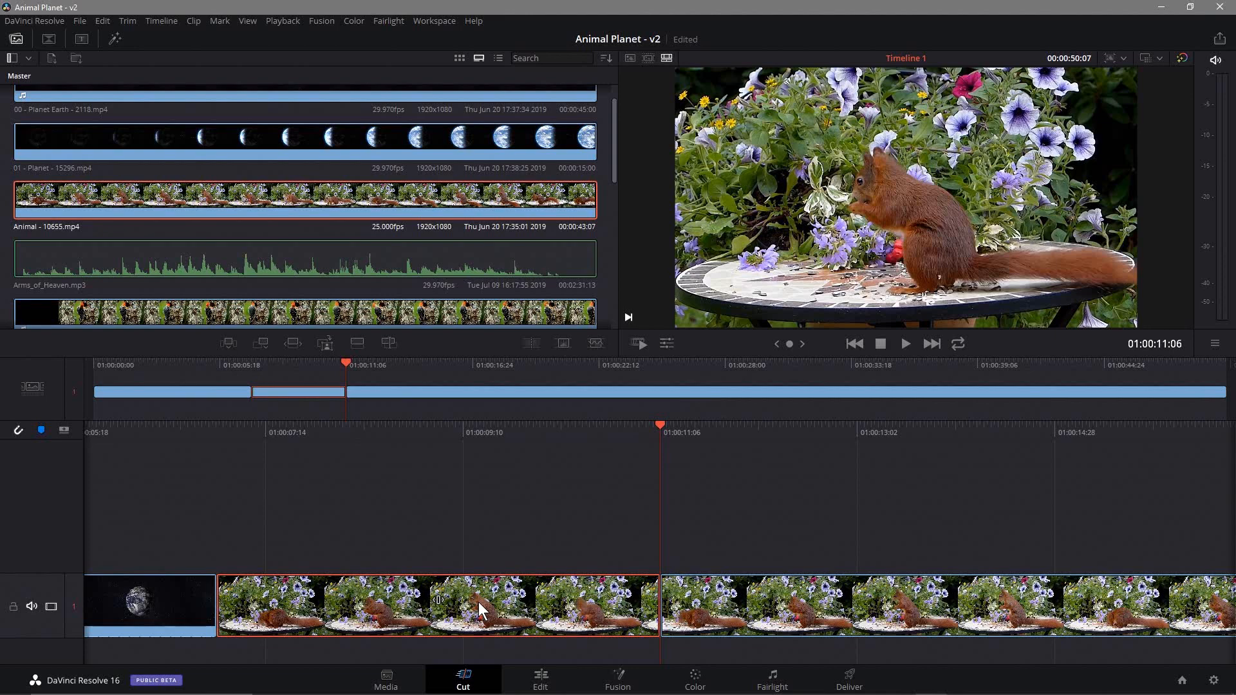
key(BackSpace)
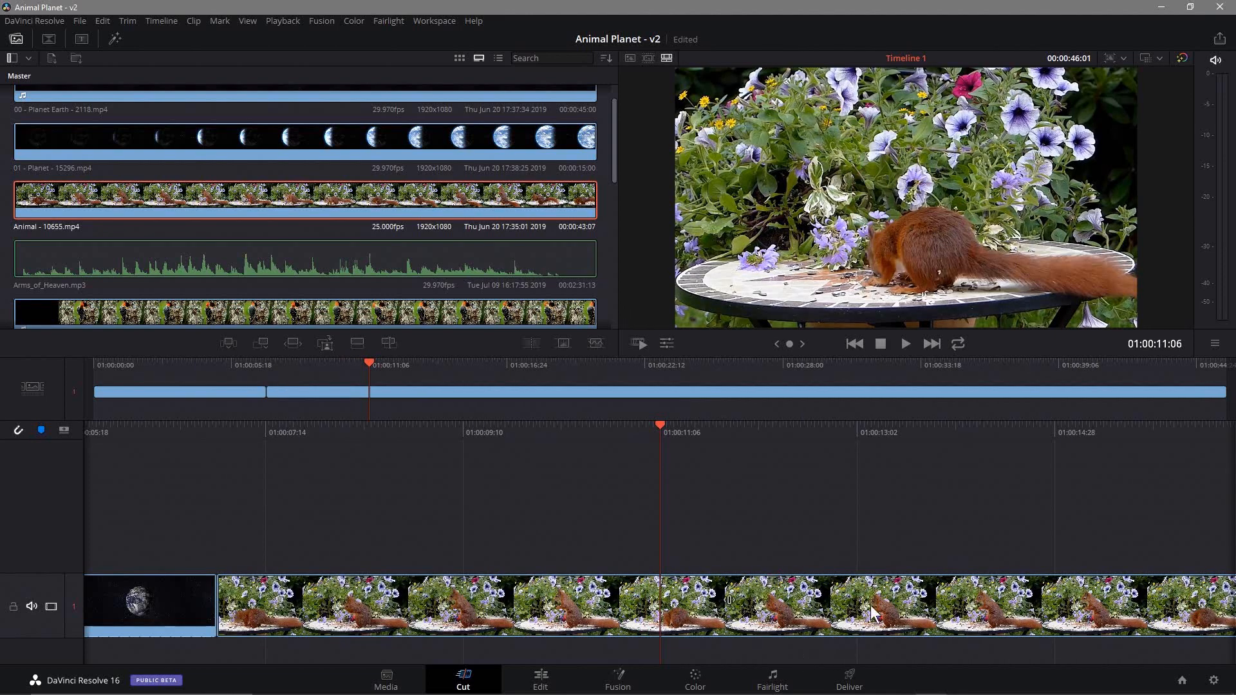
Split the remaining squirrel clip at 01:00:11:00, delete the part after the cut, and save the project
drag(659, 420, 1102, 483)
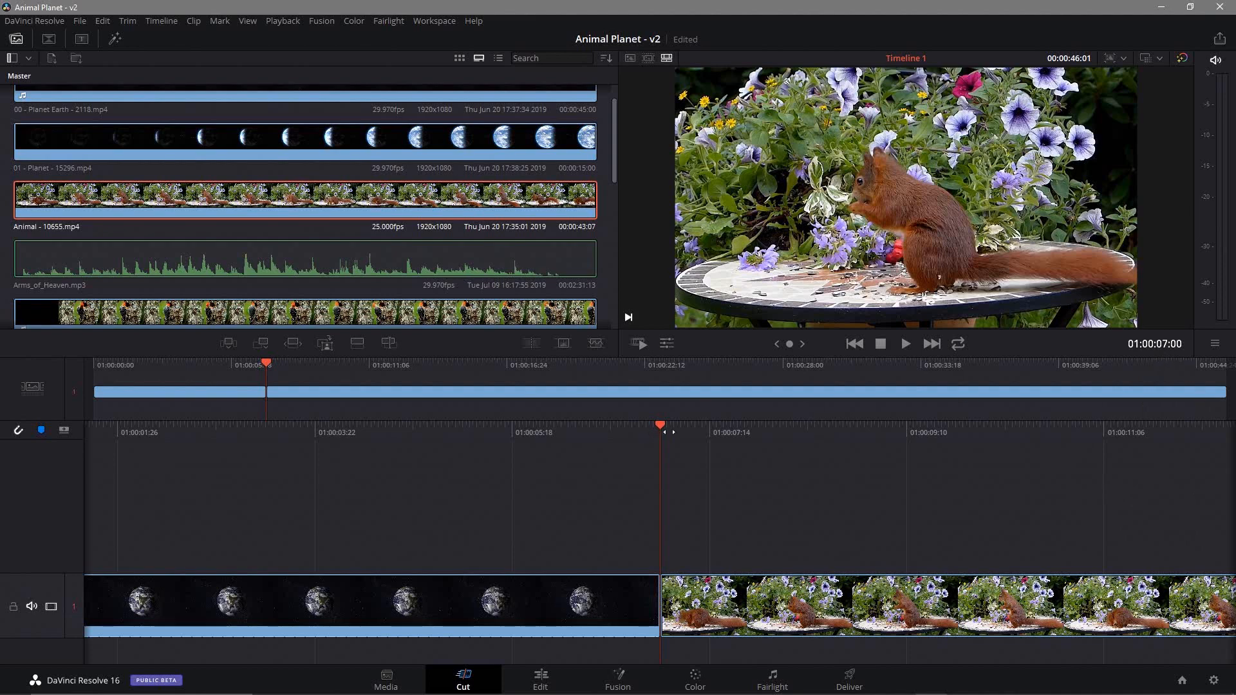
drag(670, 426, 239, 456)
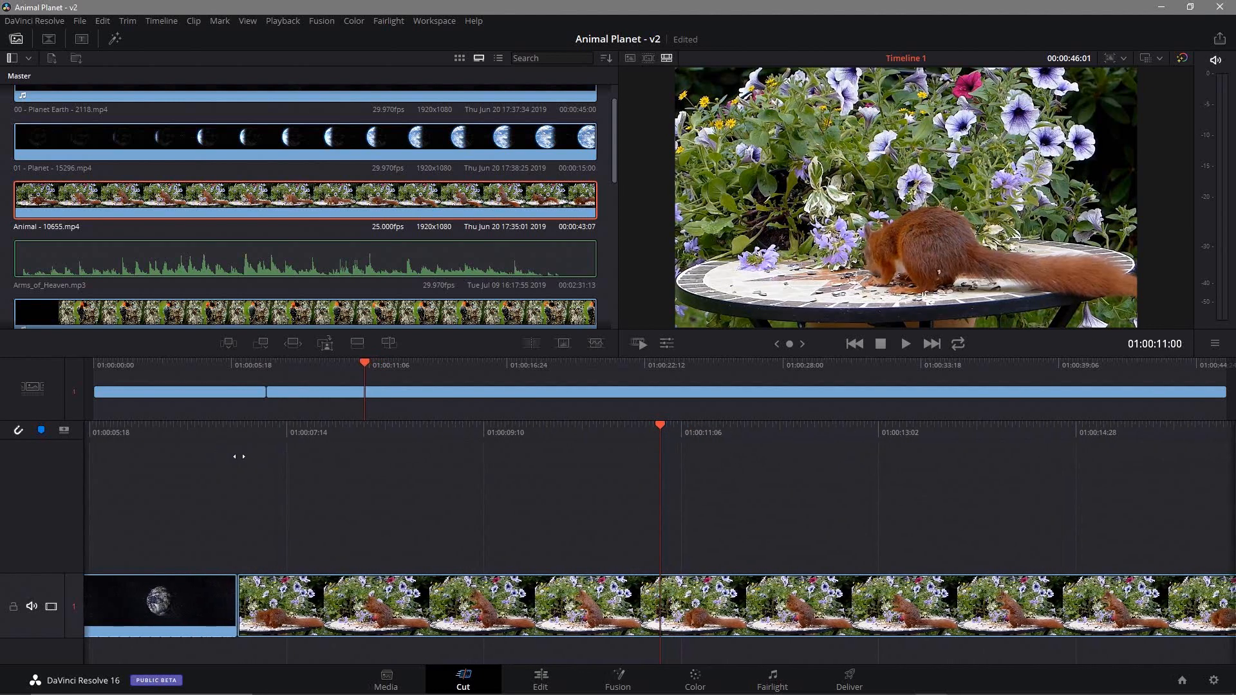
mouse_move(660, 425)
click(660, 413)
click(746, 608)
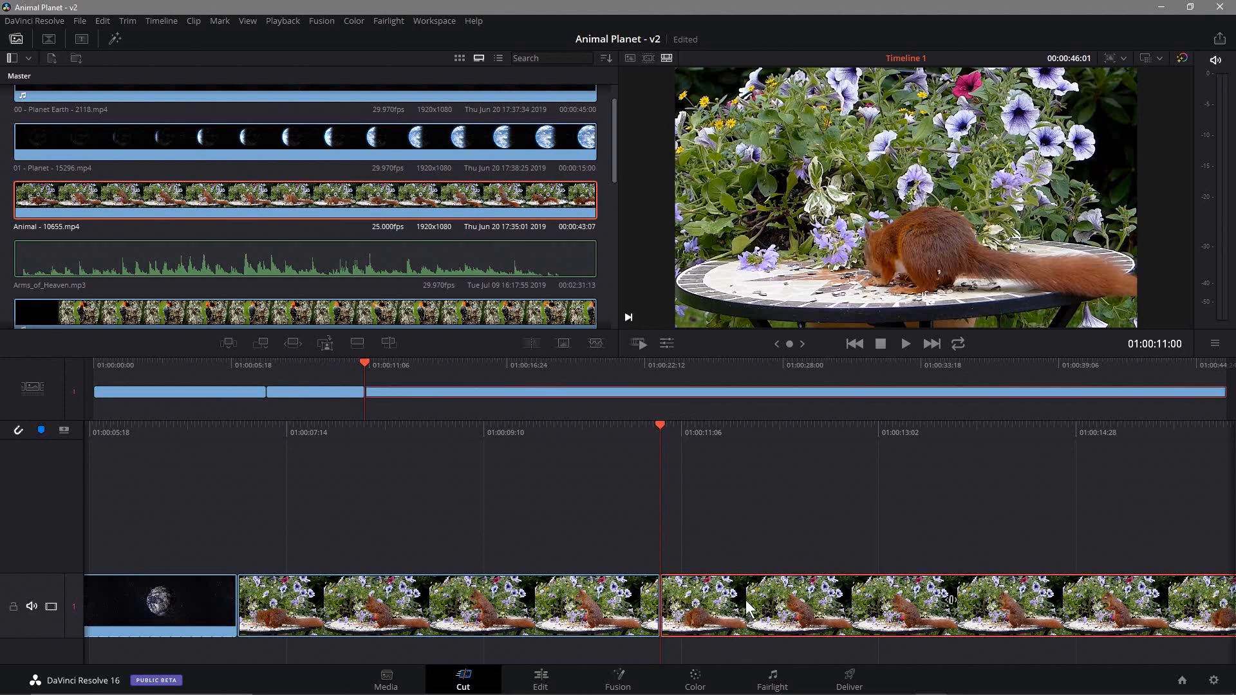
key(Delete)
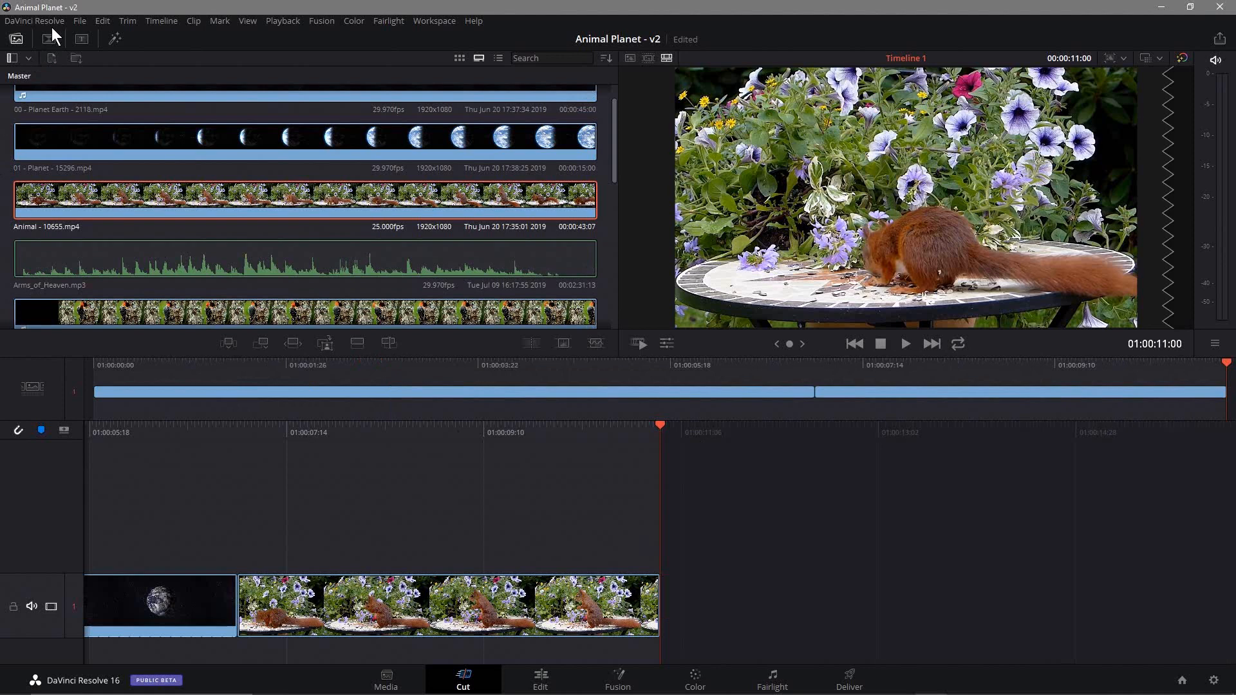
click(80, 21)
click(98, 91)
Append Fauna - 21964.mp4 after the squirrel clip and move the playhead into it to 01:00:13:14
scroll(335, 264, down, 1)
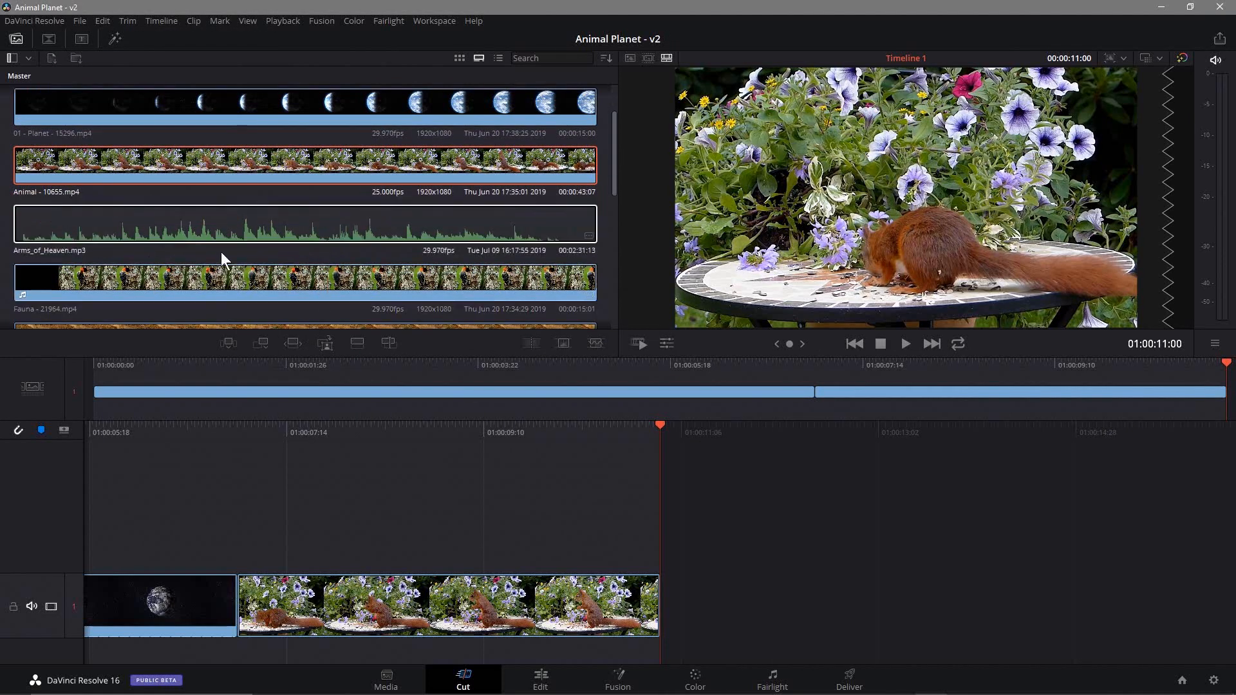
scroll(308, 289, down, 1)
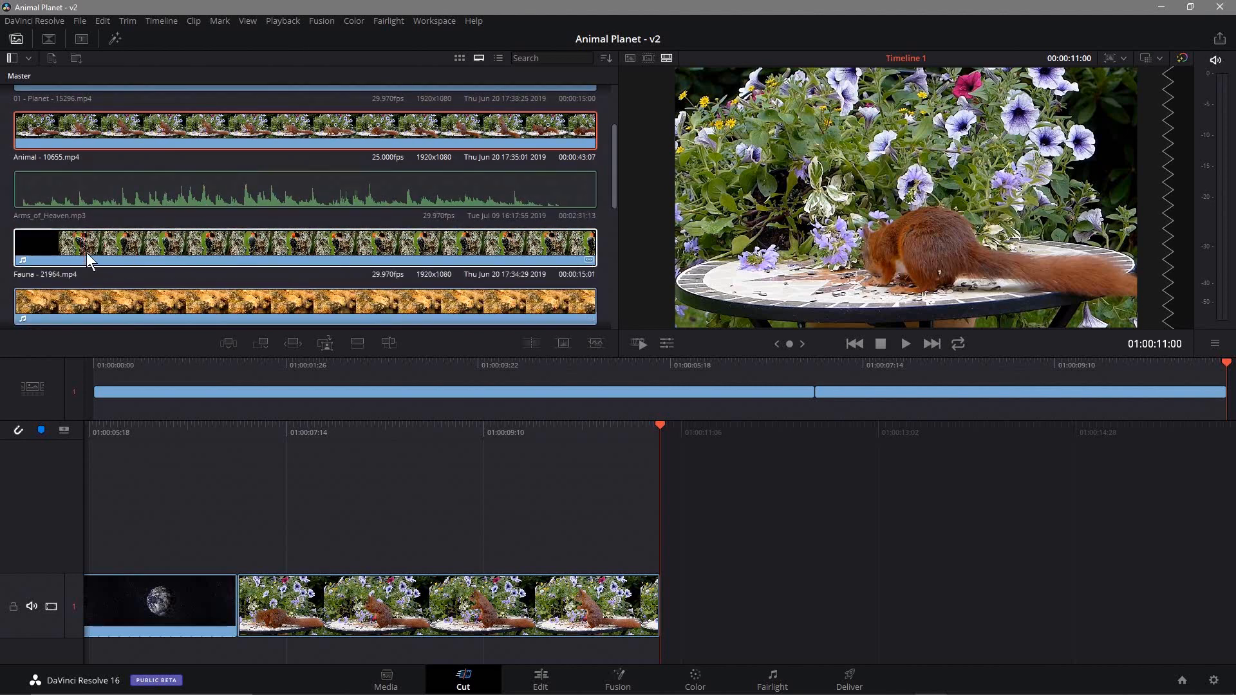
click(121, 245)
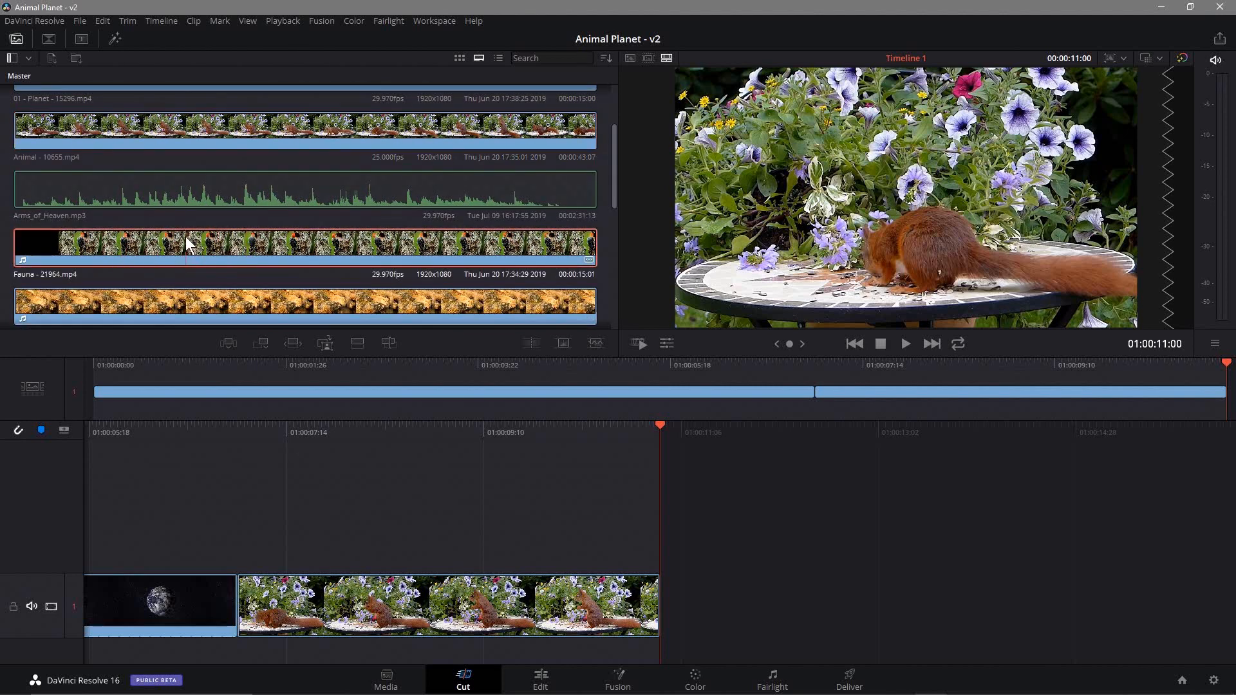
drag(186, 237, 730, 572)
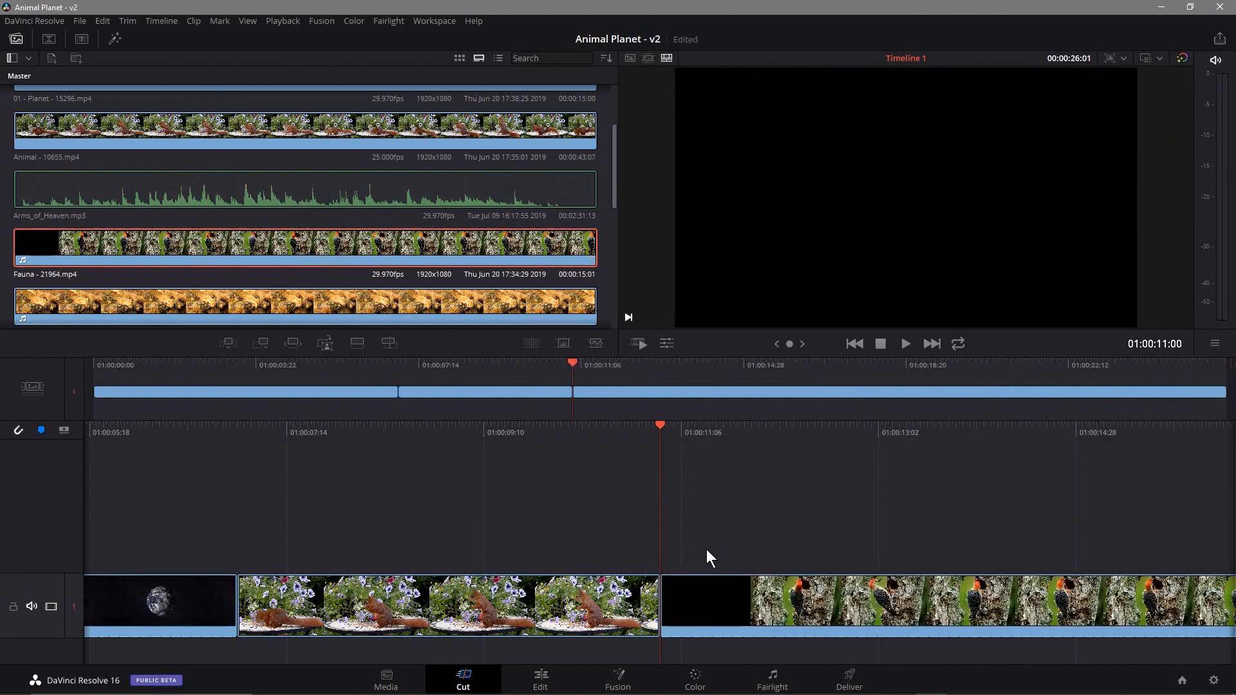
drag(659, 425, 400, 475)
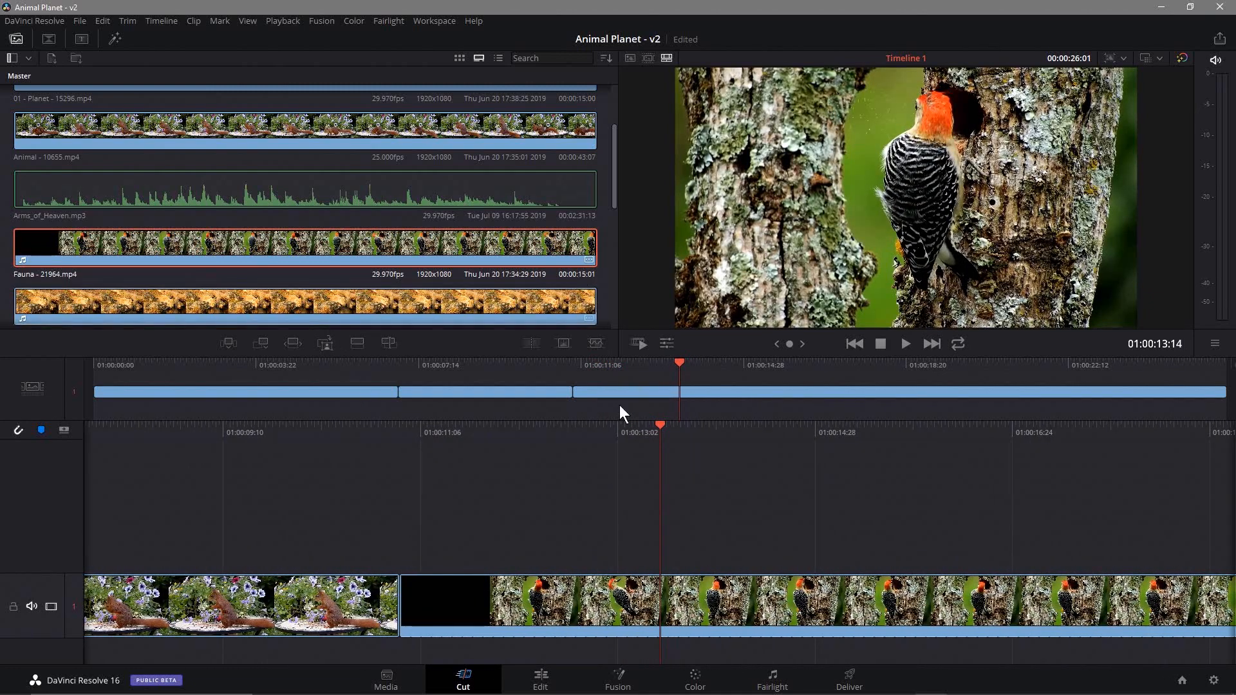
Split the woodpecker clip at 01:00:13:02 and delete the part before the cut, closing the gap
drag(650, 428, 696, 429)
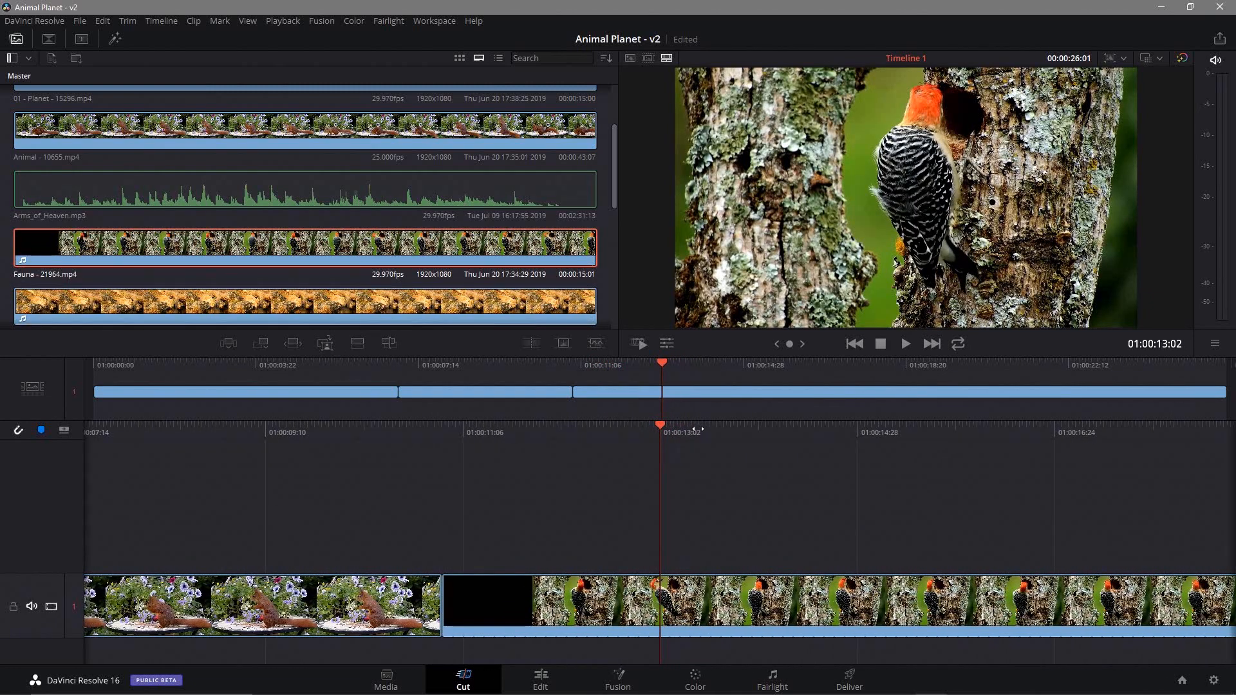
click(660, 414)
click(560, 603)
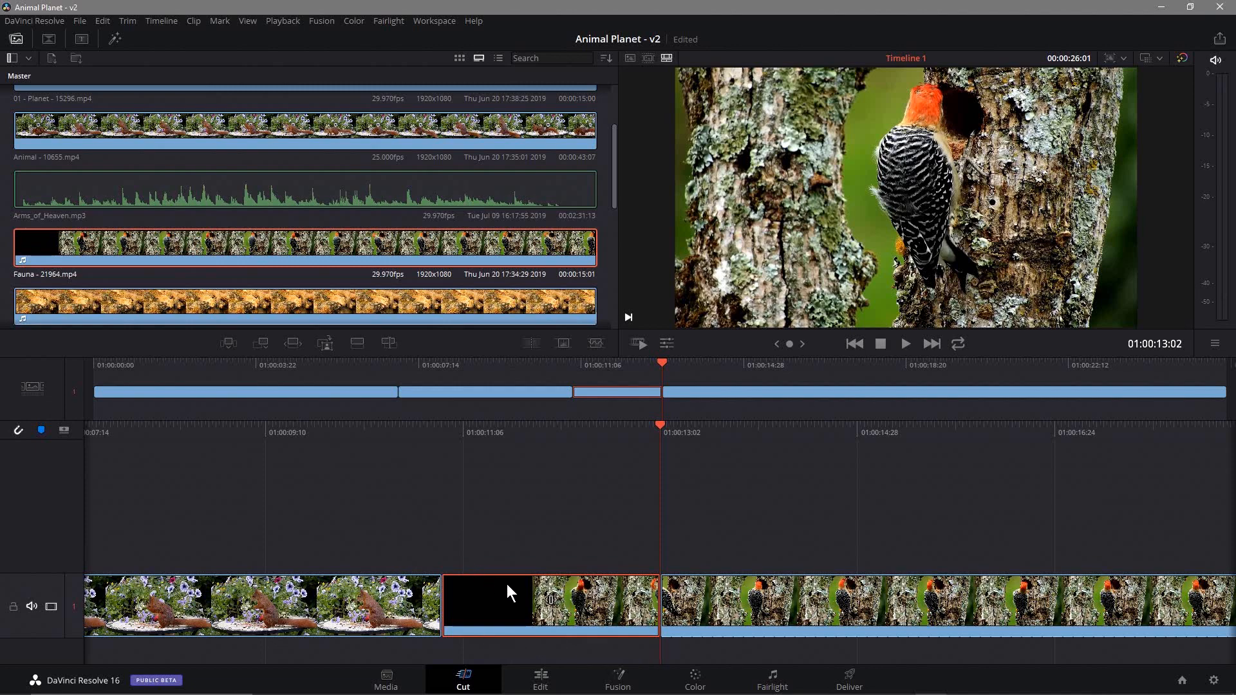
key(Delete)
Split the remaining woodpecker clip at 01:00:15:00 and delete the part after the cut
drag(652, 428, 837, 493)
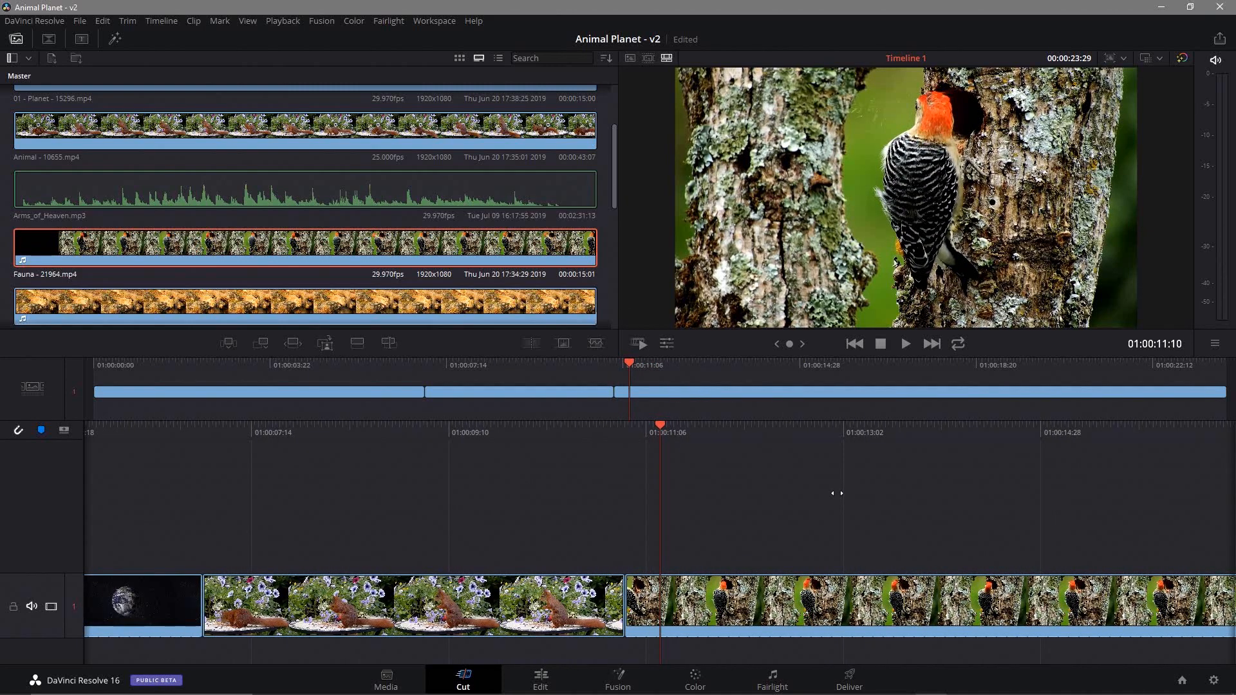
drag(836, 493, 447, 523)
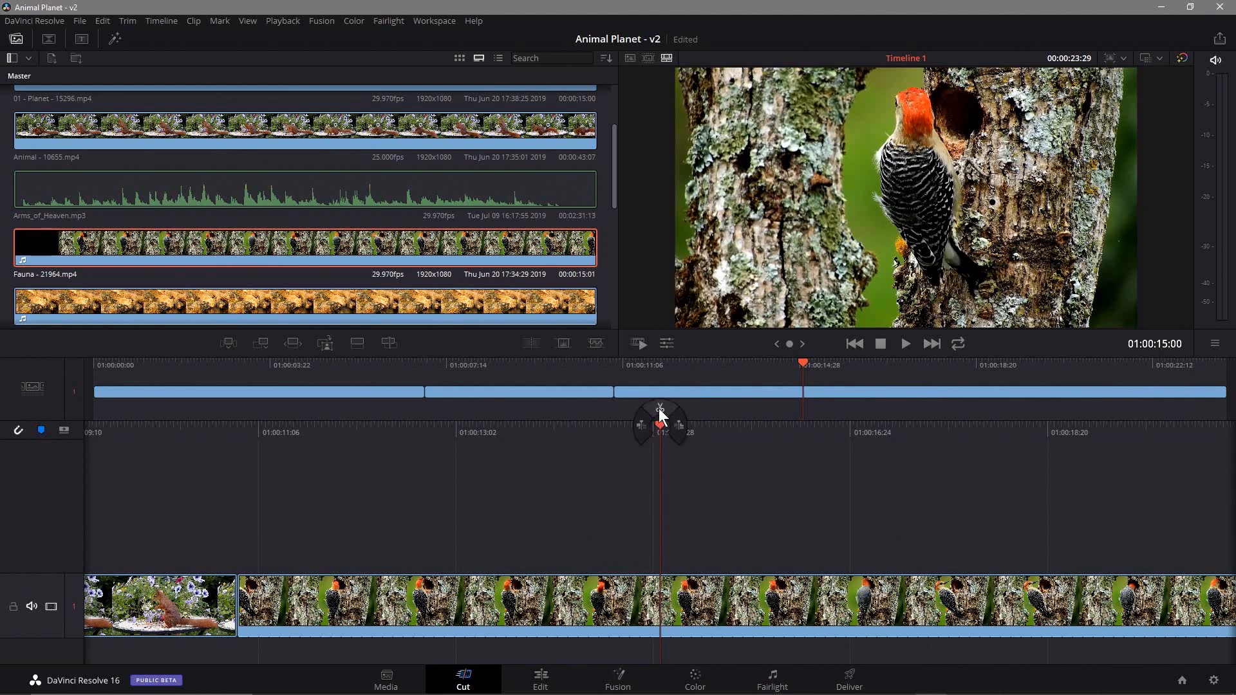
click(660, 408)
click(710, 593)
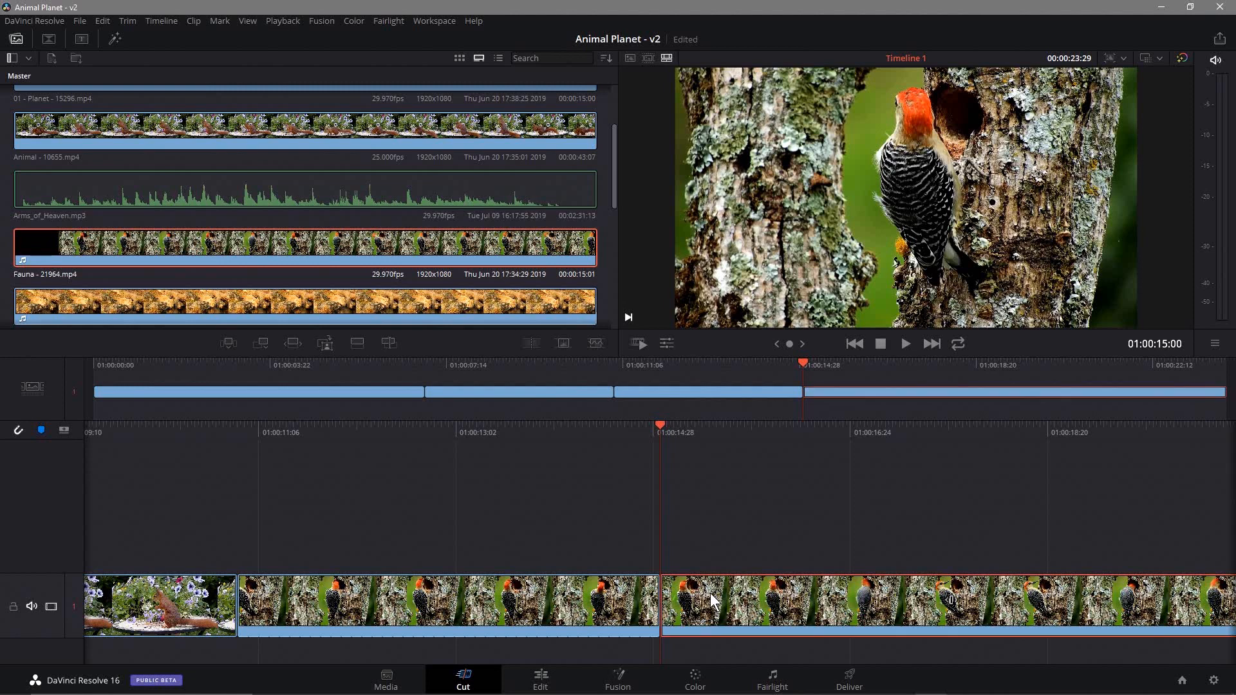
key(Delete)
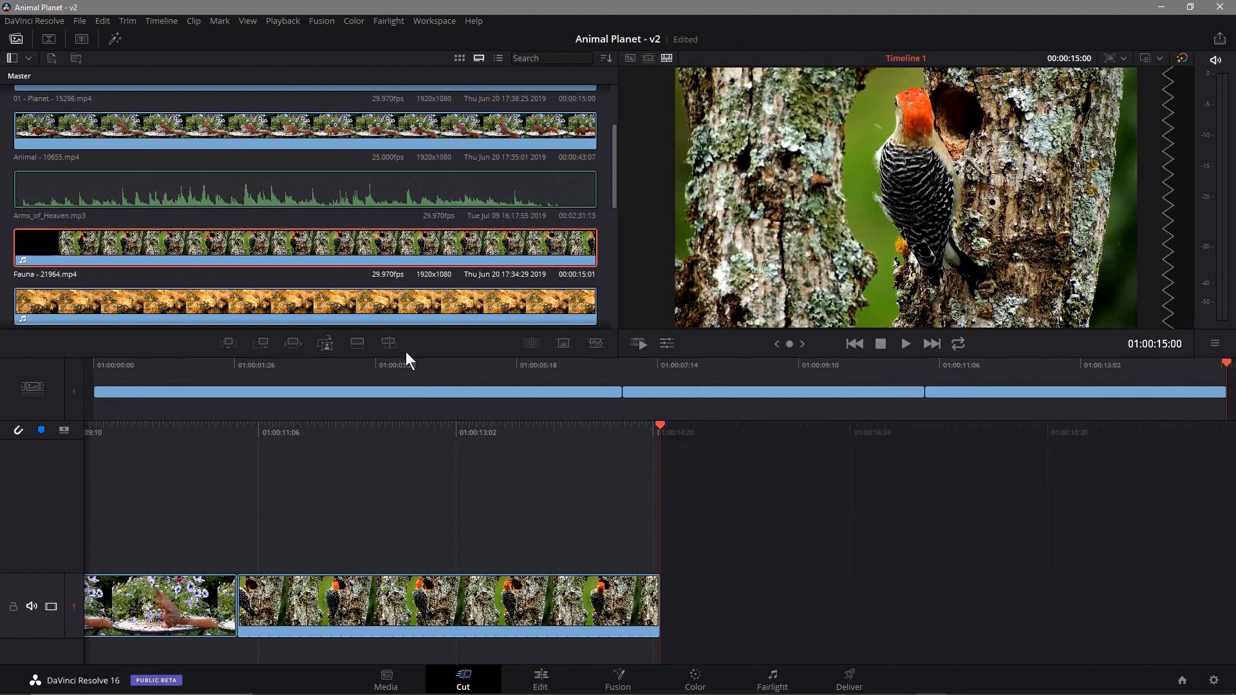
Append Lion - 2021.mp4 to the timeline directly after the woodpecker clip and play into it
scroll(276, 264, down, 1)
drag(276, 270, 746, 589)
key(space)
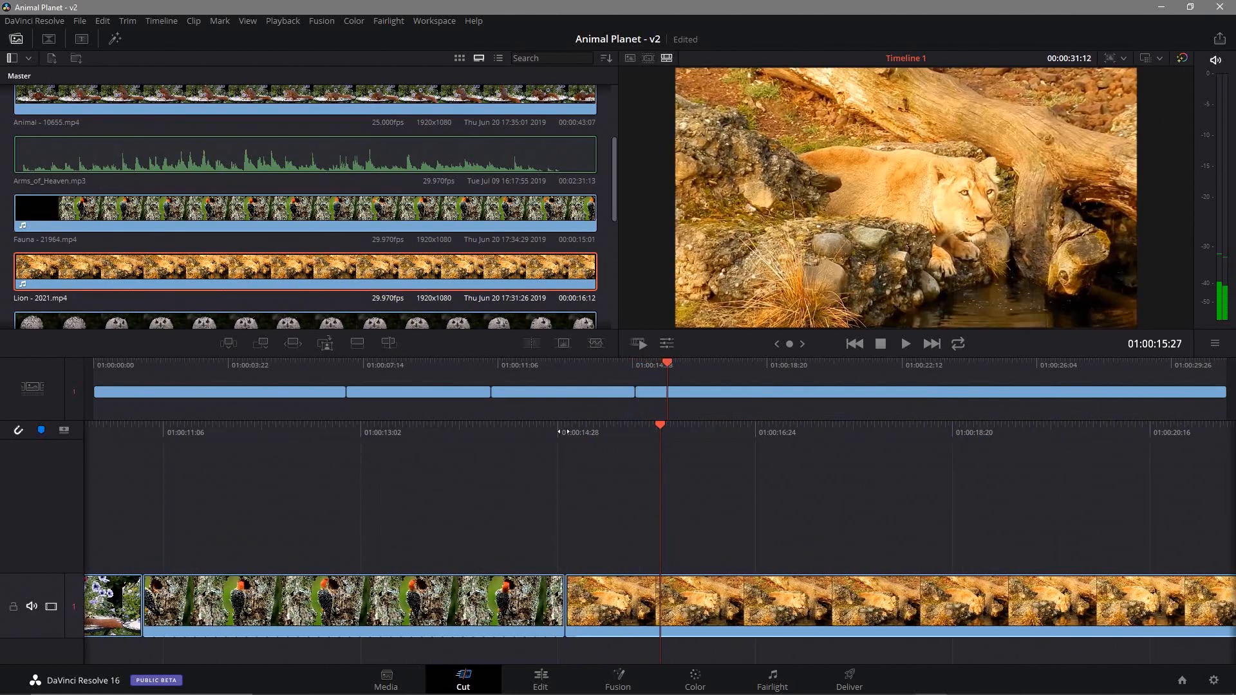
Split the lion clip at 01:00:17:04 and delete the part before the cut, closing the gap
drag(664, 364, 745, 430)
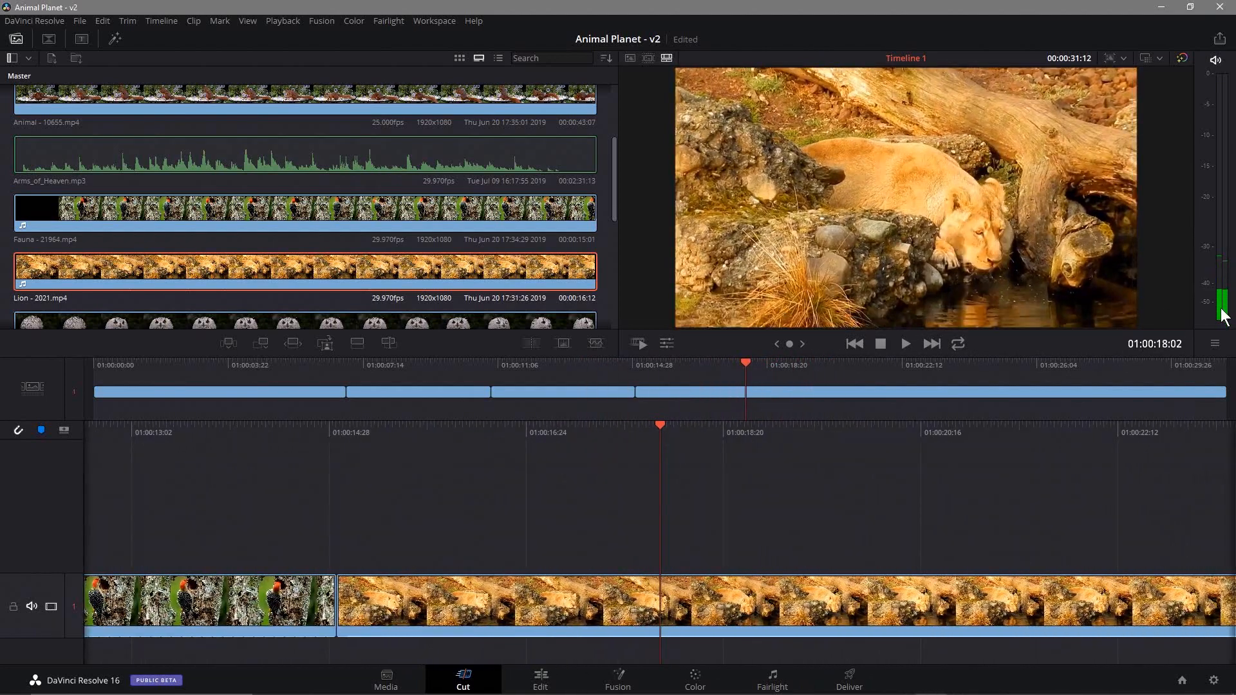
drag(660, 426, 764, 497)
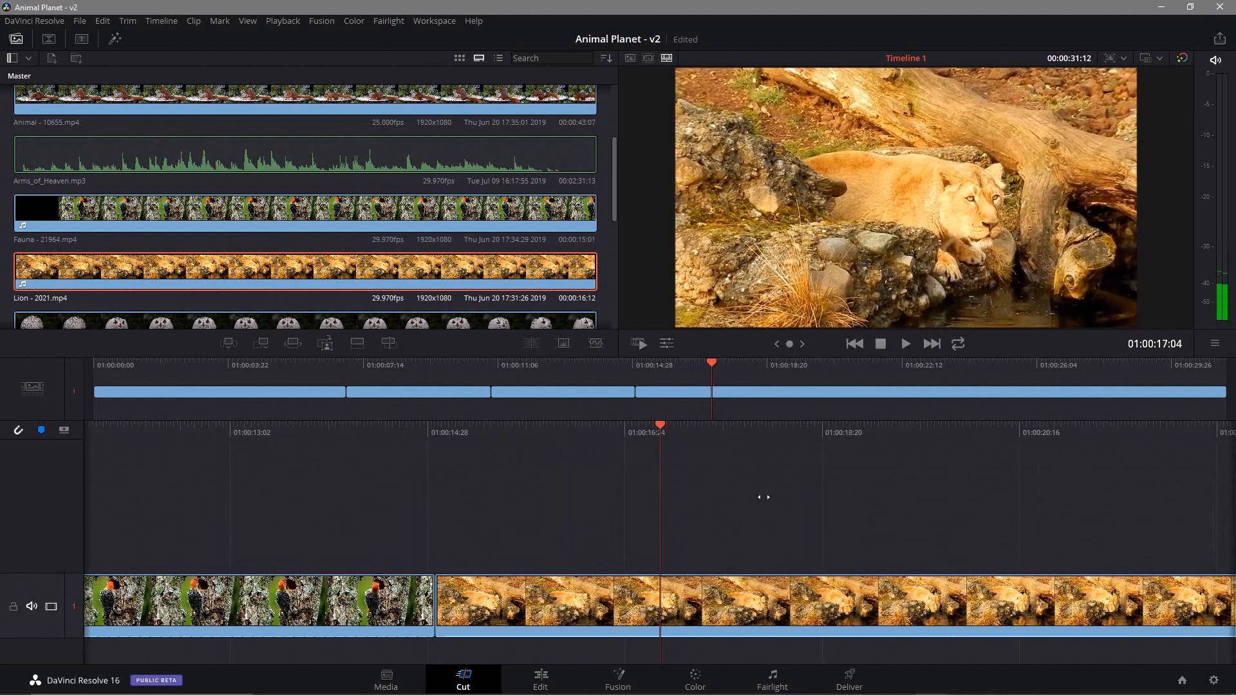
click(660, 417)
click(566, 617)
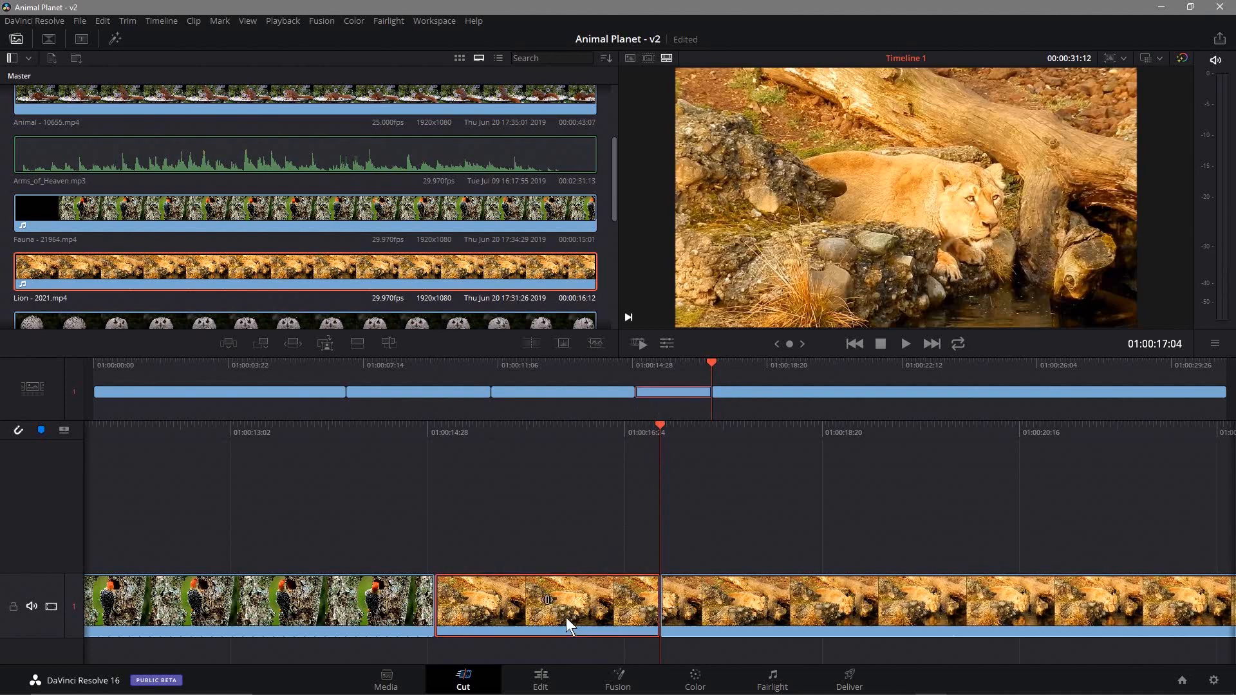
key(Delete)
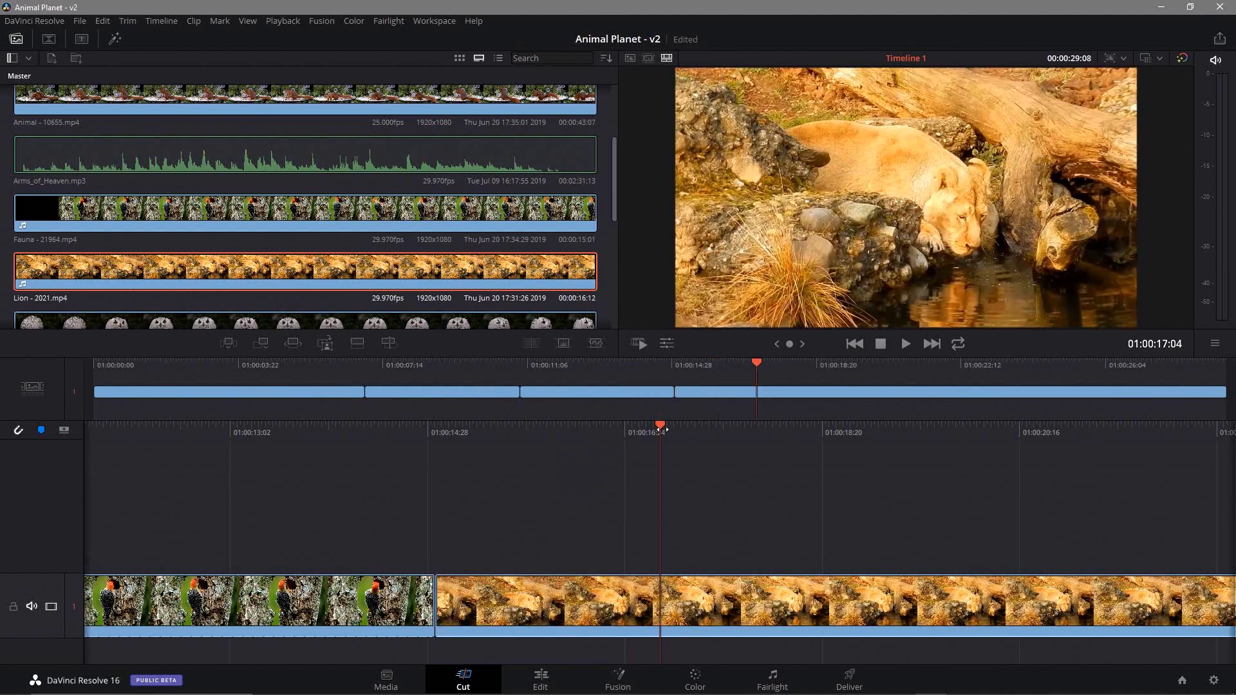
Split the remaining lion clip at 01:00:19:00 and delete the part after the cut
drag(655, 429, 456, 542)
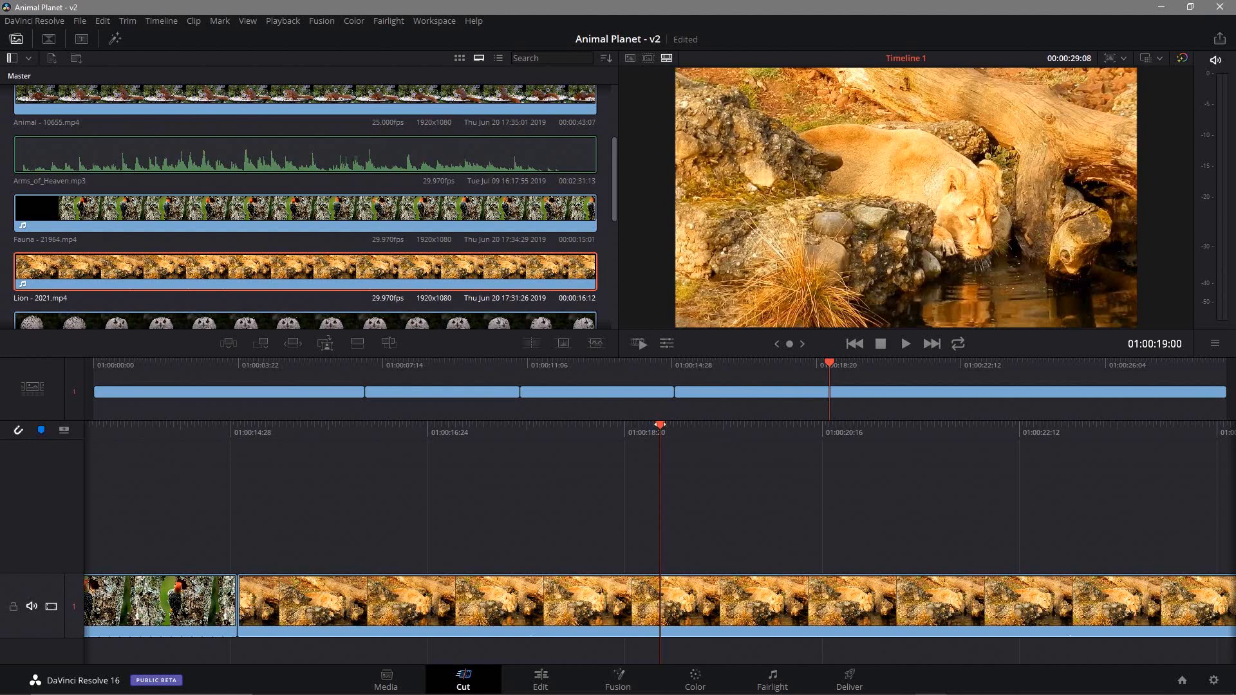
click(728, 593)
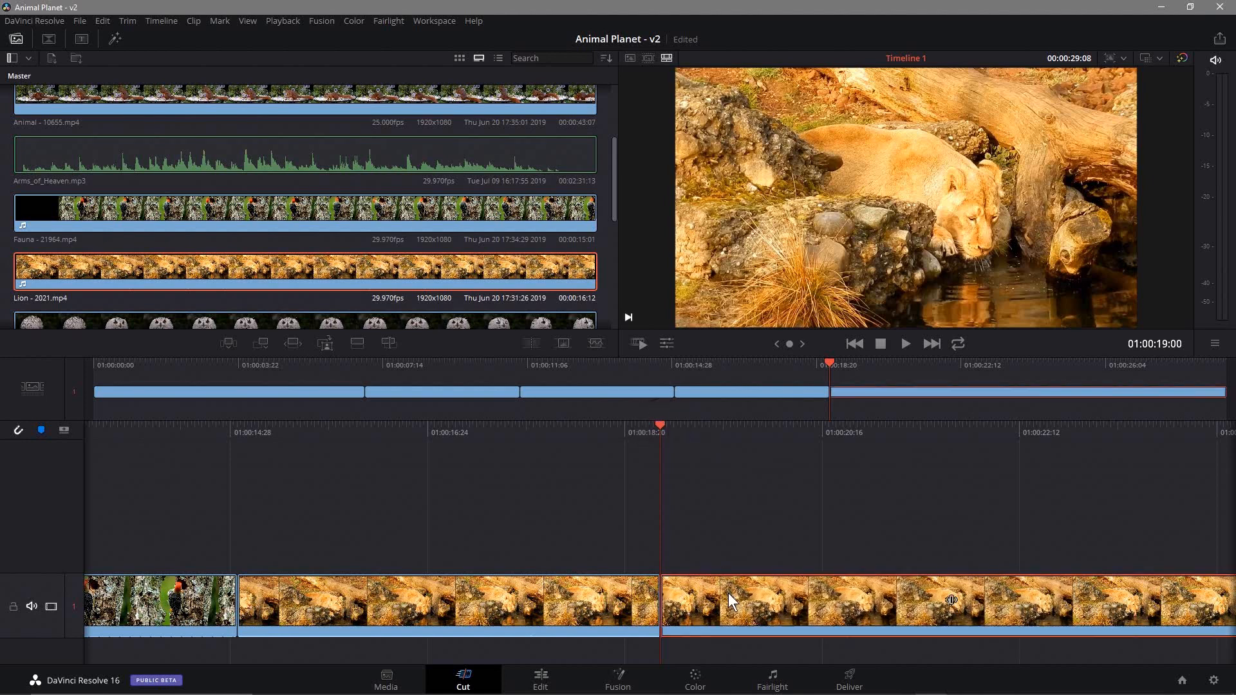
key(Delete)
Append Owl - 18244.mp4 to the timeline directly after the lion clip and play into it
scroll(384, 247, down, 1)
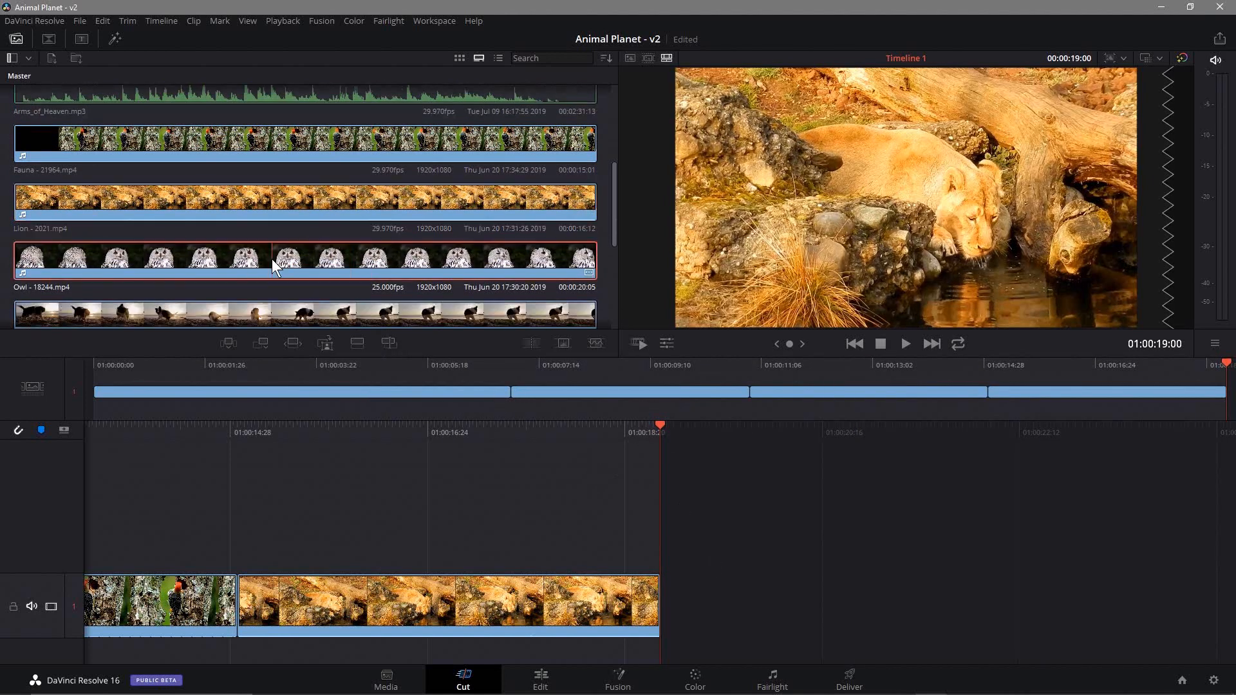
drag(250, 263, 715, 602)
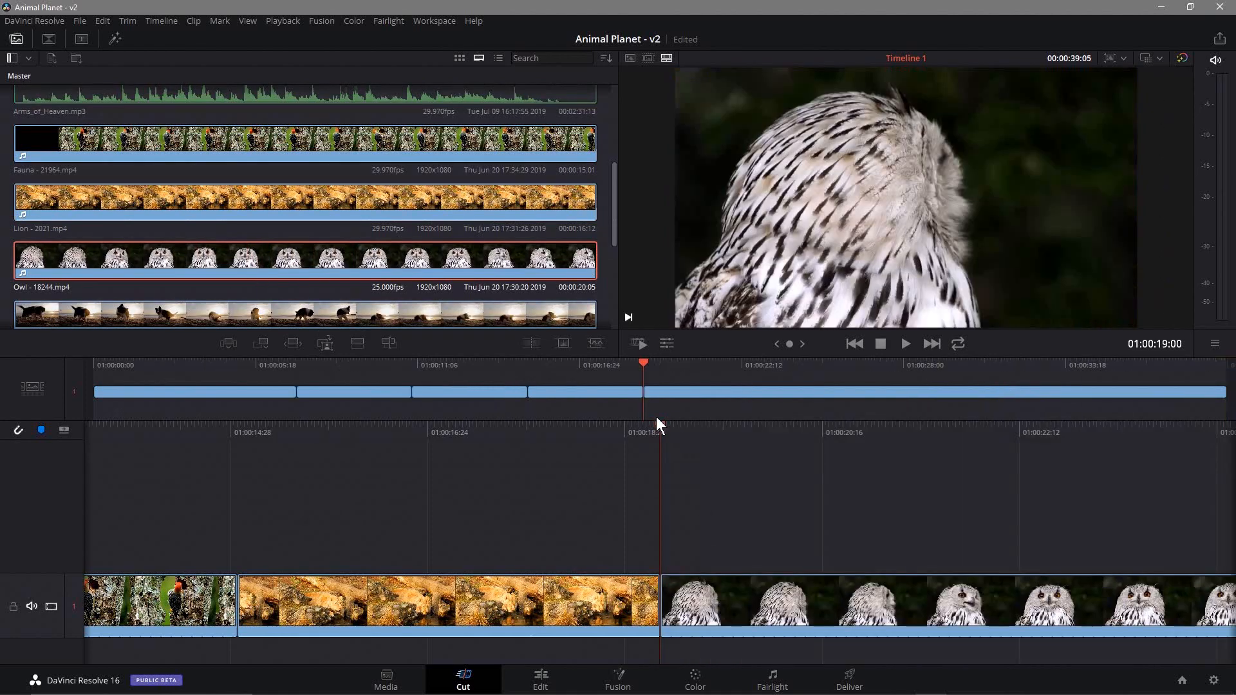
key(space)
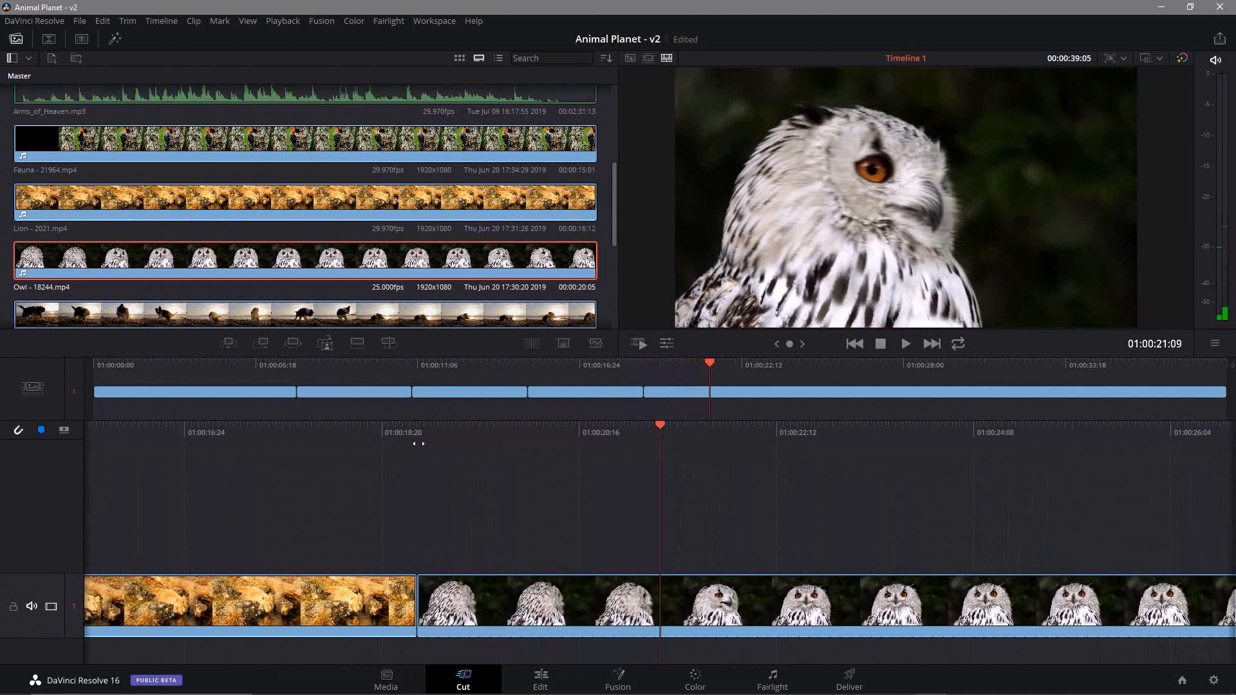
Split the owl clip at 01:00:21:04 and delete the part before the cut, closing the gap
drag(430, 440, 434, 440)
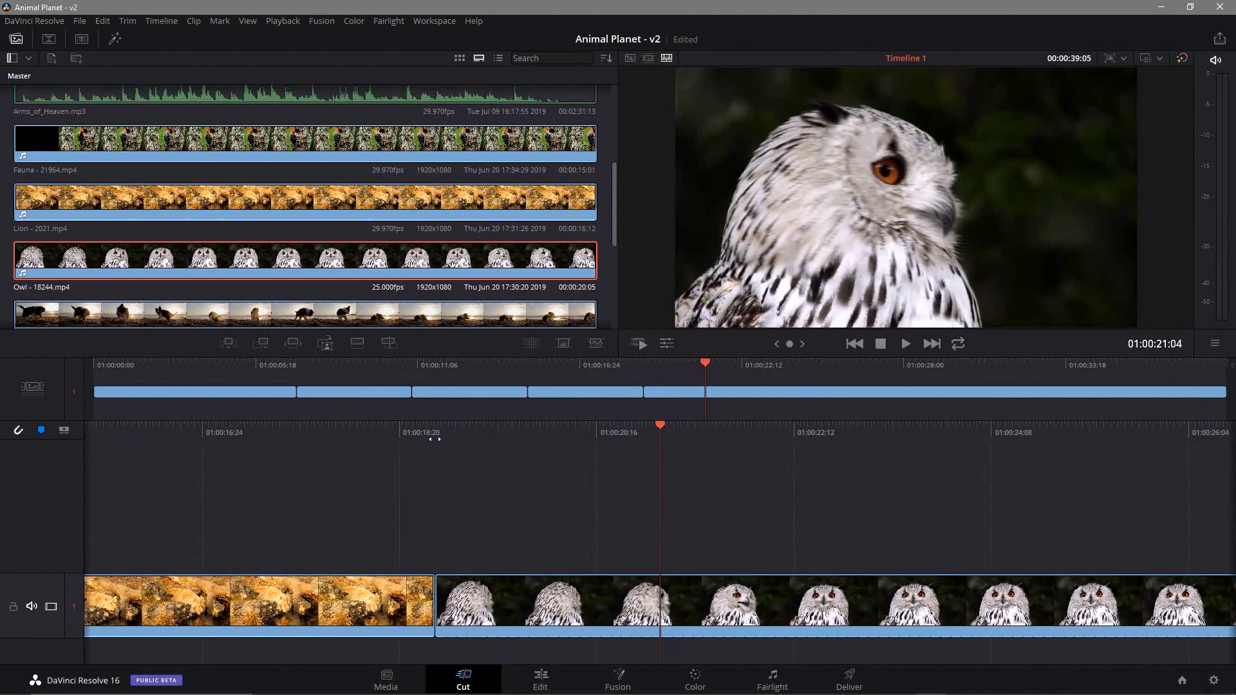
right_click(661, 424)
click(659, 412)
click(590, 608)
key(Delete)
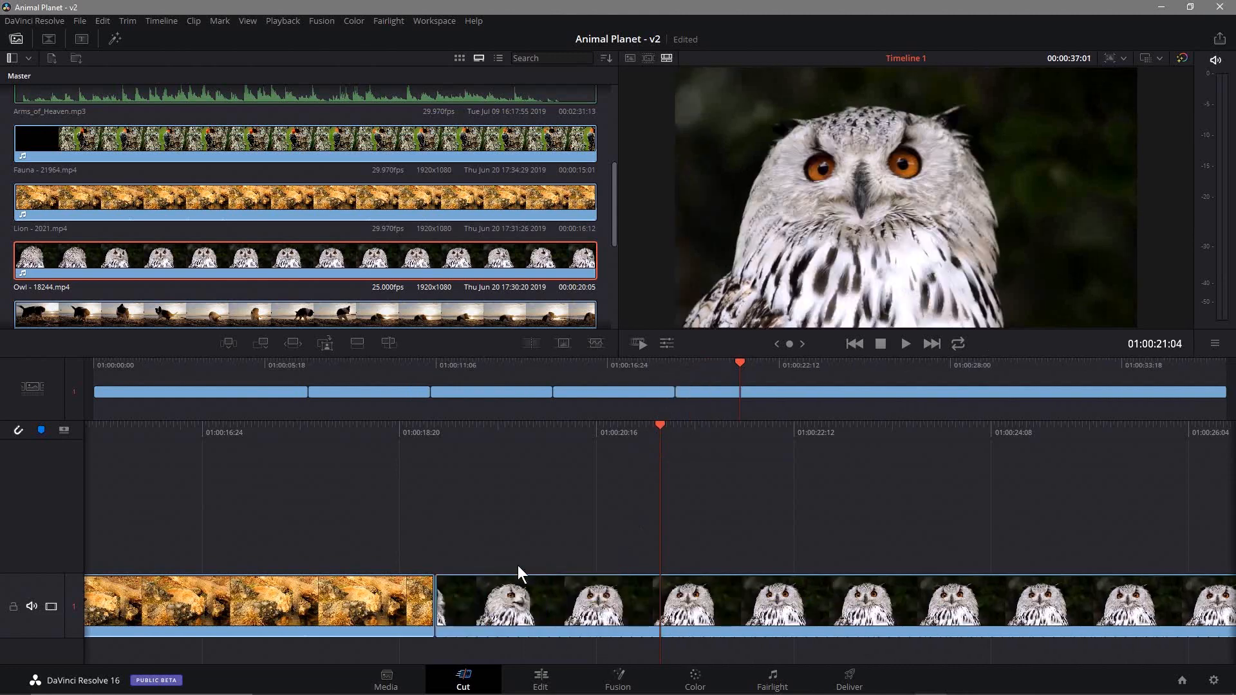
Split the remaining owl clip at 01:00:23:00 and delete the part after the cut
drag(660, 425, 463, 500)
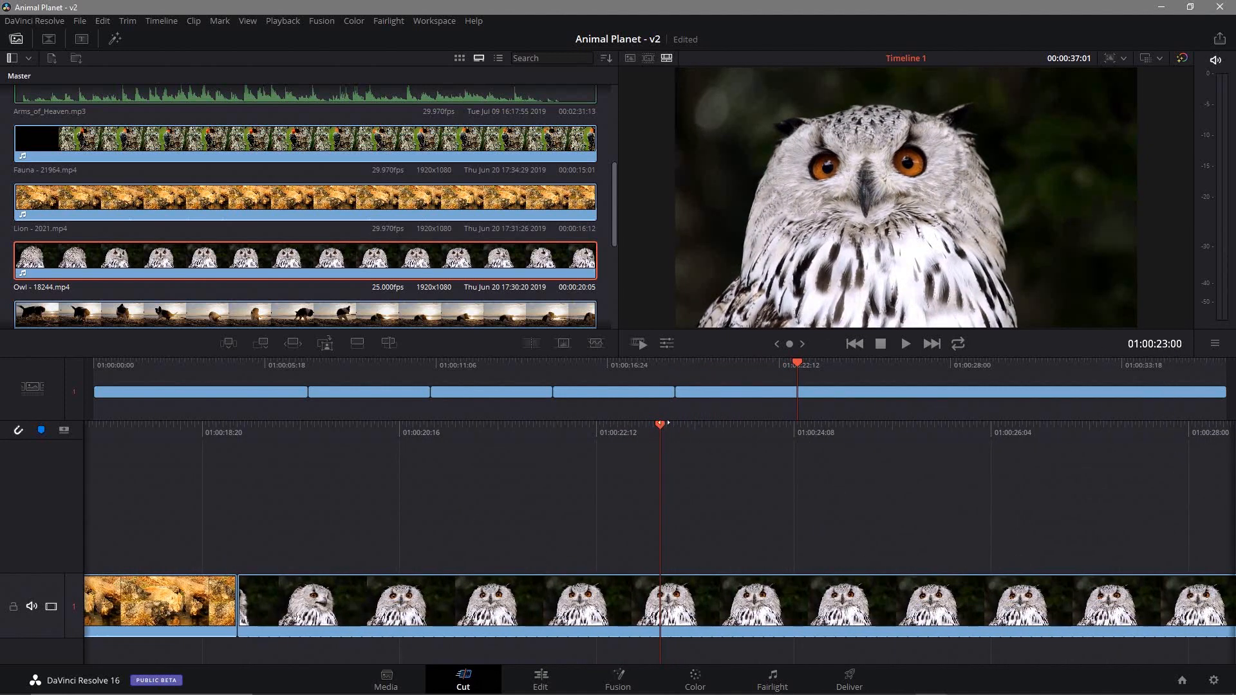
key(ctrl+b)
click(698, 601)
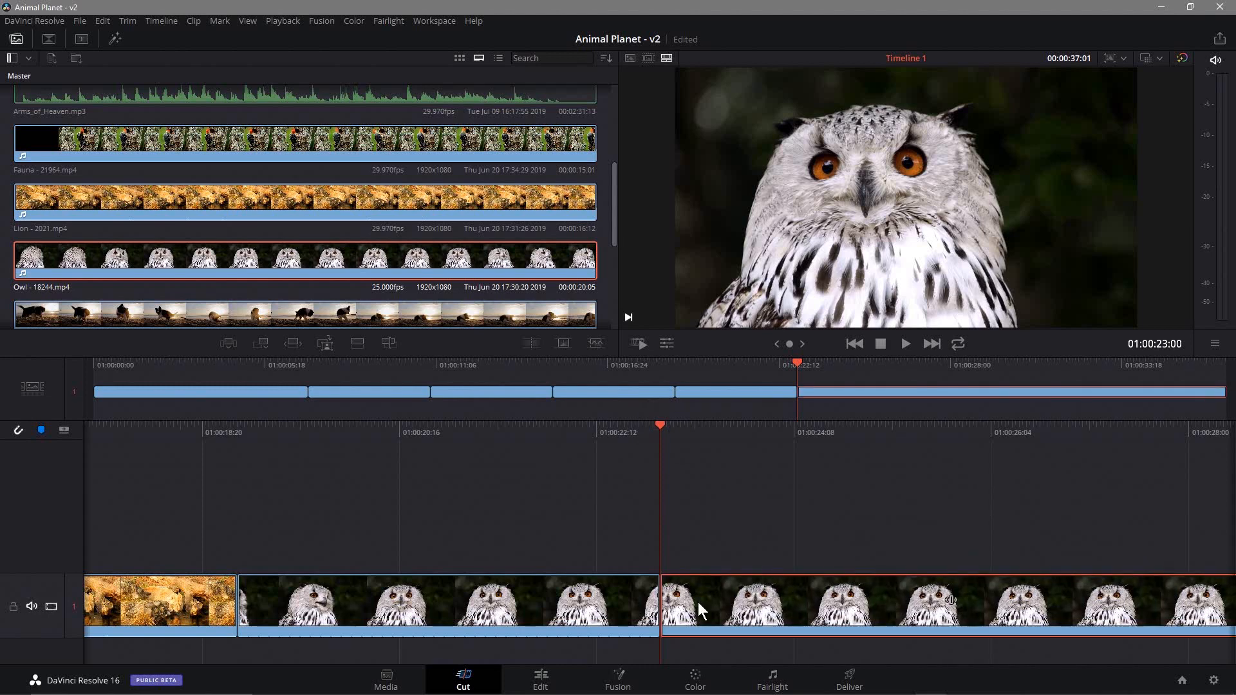
key(Delete)
Append Puppy - 4740.mp4 to the timeline directly after the owl clip and play into it
scroll(385, 257, down, 1)
scroll(316, 286, down, 1)
drag(222, 245, 731, 566)
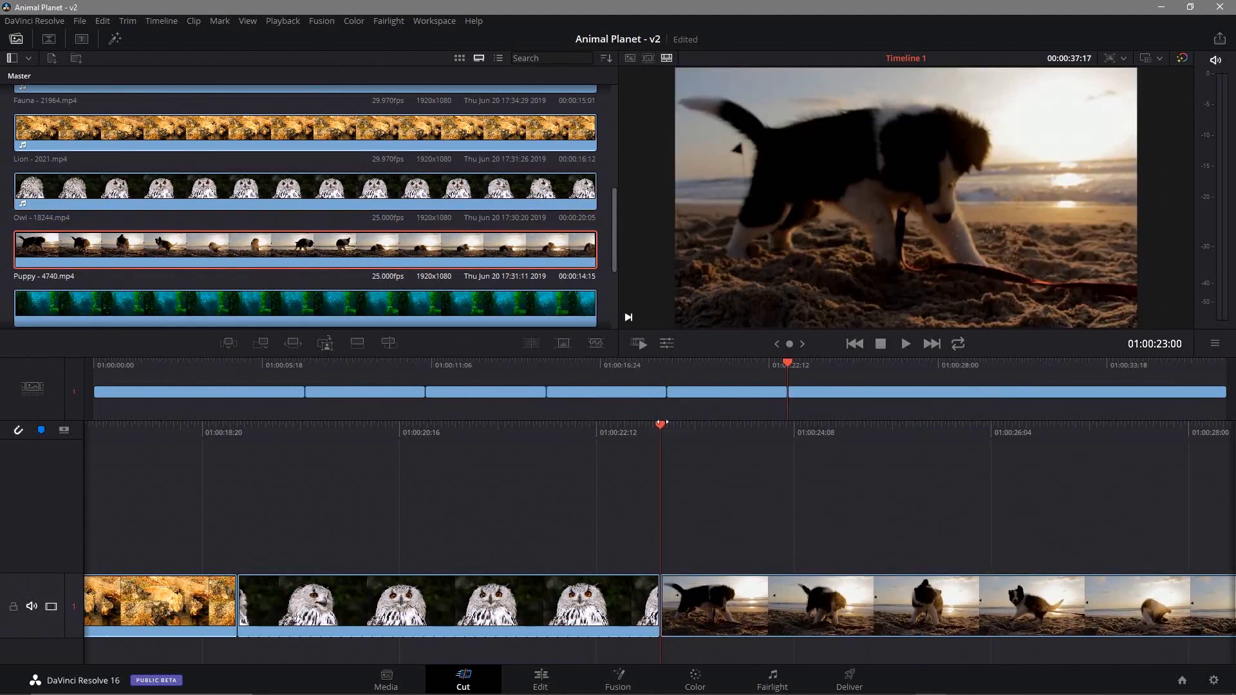
key(space)
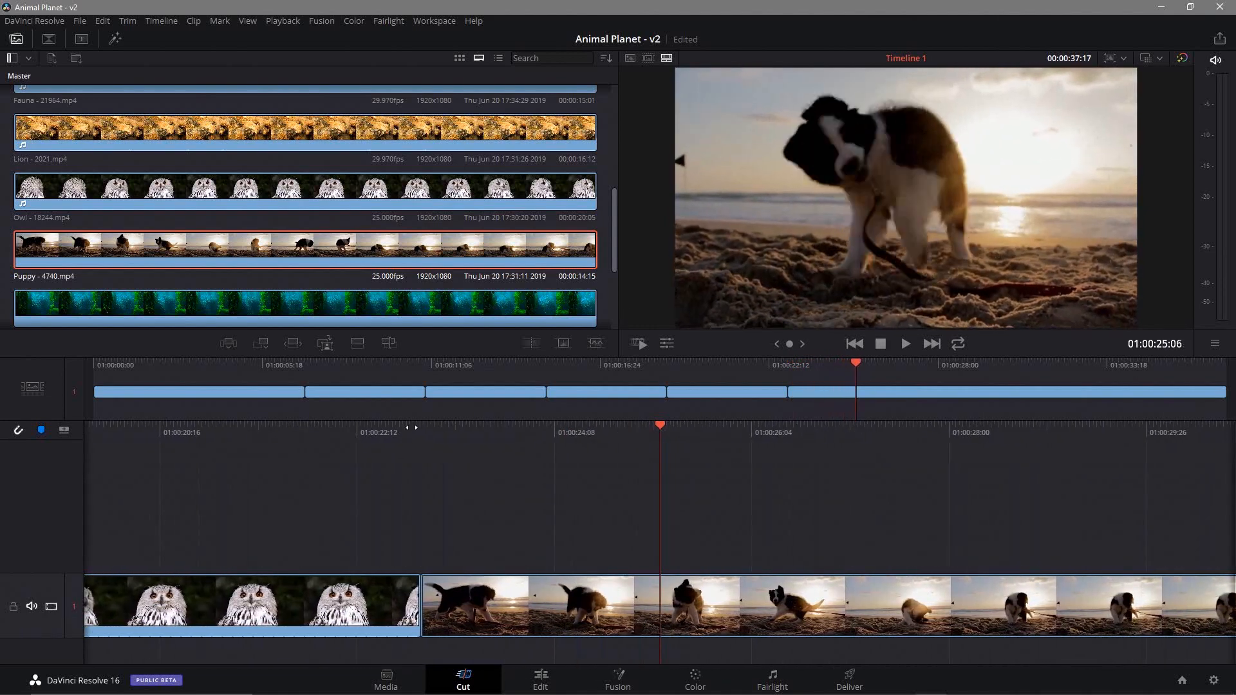
Review the puppy clip from its start, split it at 01:00:33:00 and delete the part after the cut
drag(301, 433, 661, 459)
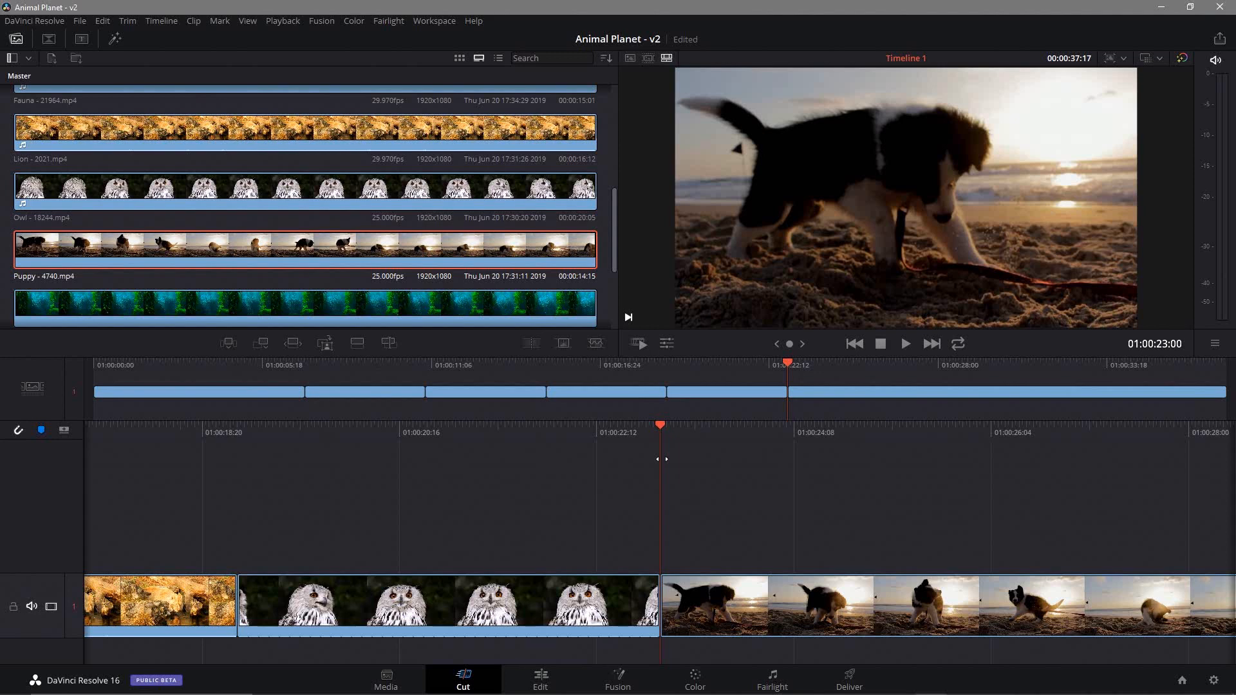
drag(662, 459, 11, 497)
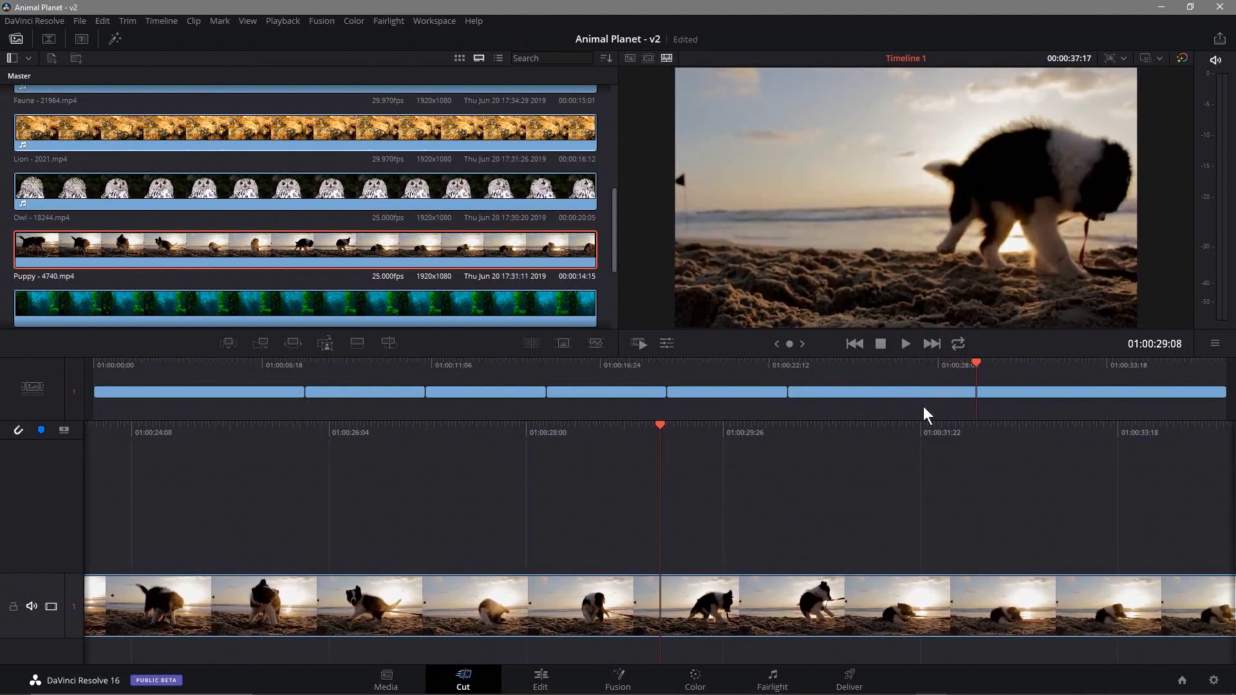
drag(653, 427, 267, 438)
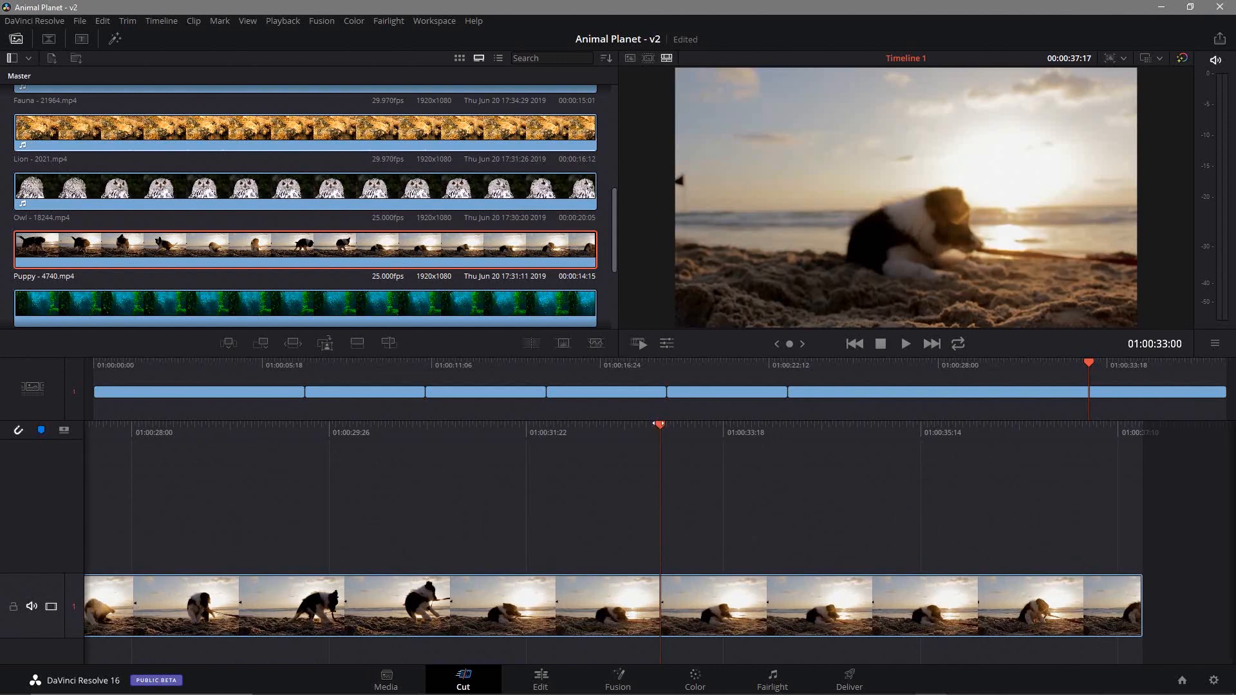
click(664, 405)
click(729, 616)
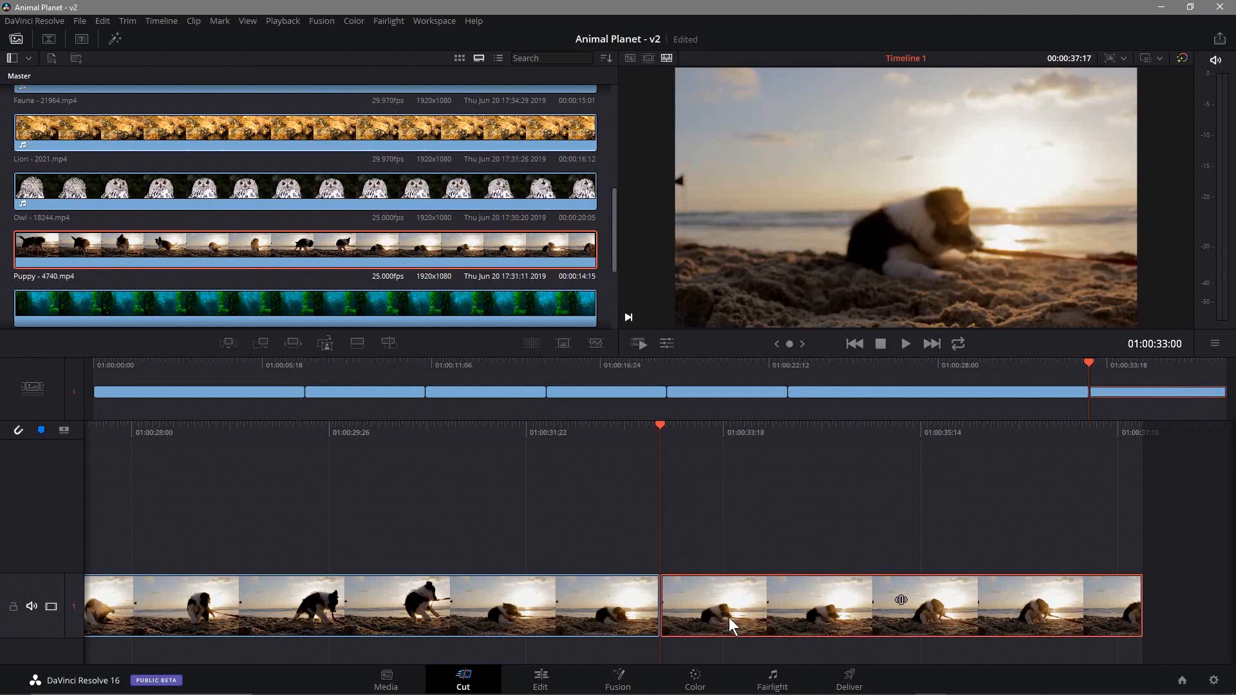
key(Delete)
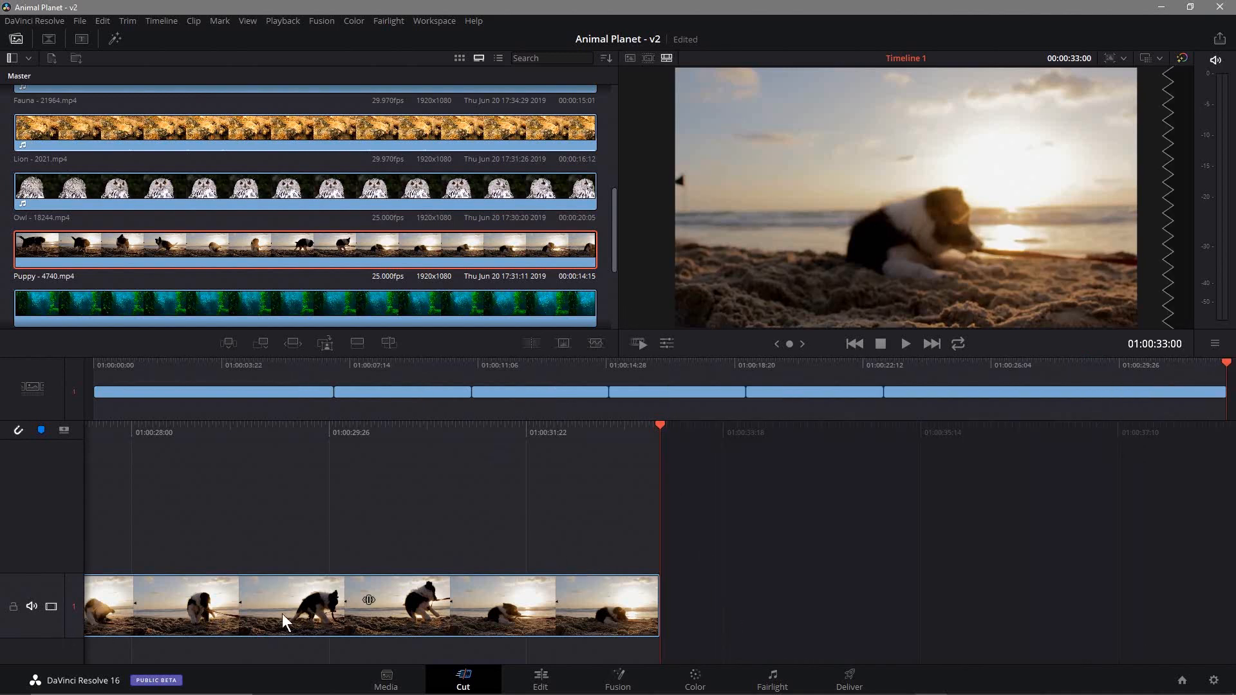
Append Sea - 13704.mp4 to the timeline directly after the puppy clip
scroll(406, 288, down, 1)
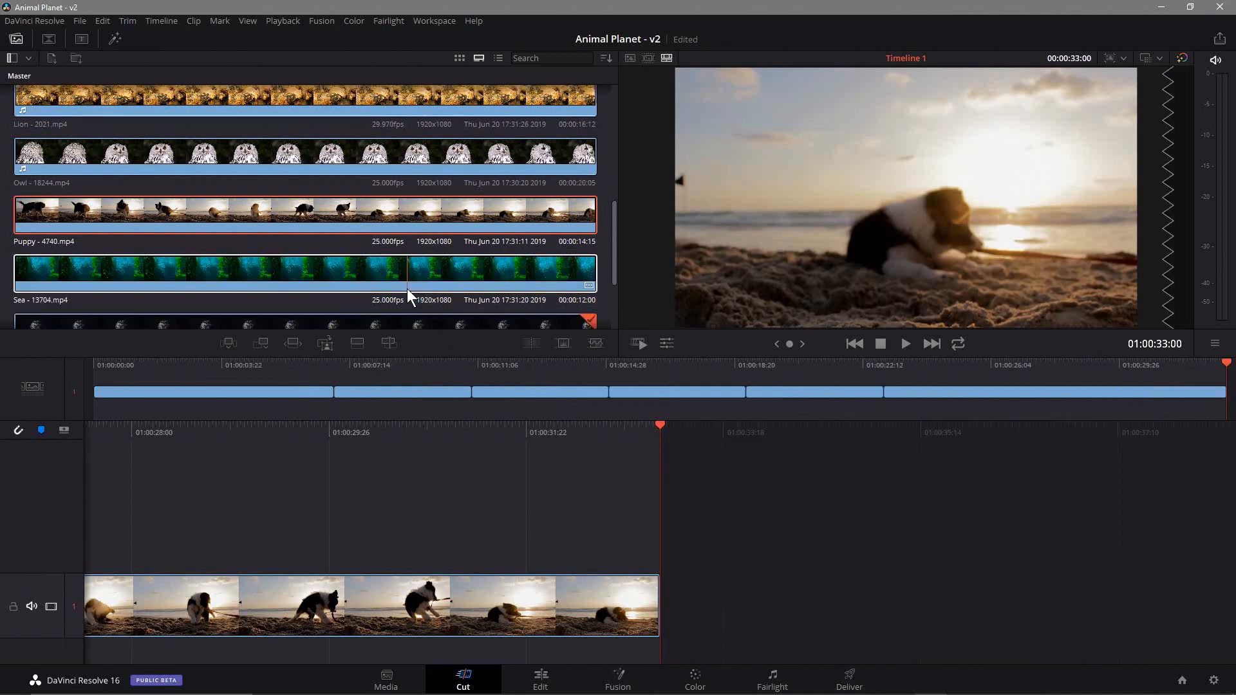
click(319, 276)
drag(329, 274, 786, 601)
Scrub through the sea clip and split it at 01:00:37:00
drag(663, 423, 482, 466)
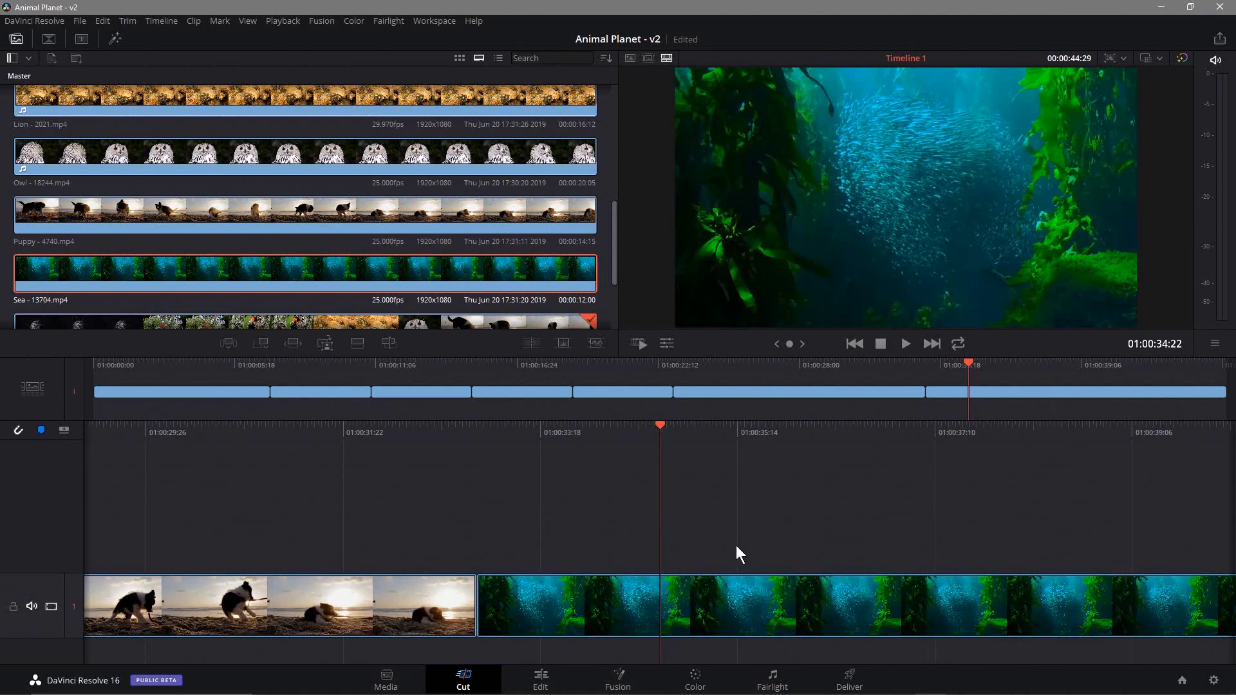
drag(669, 427, 419, 486)
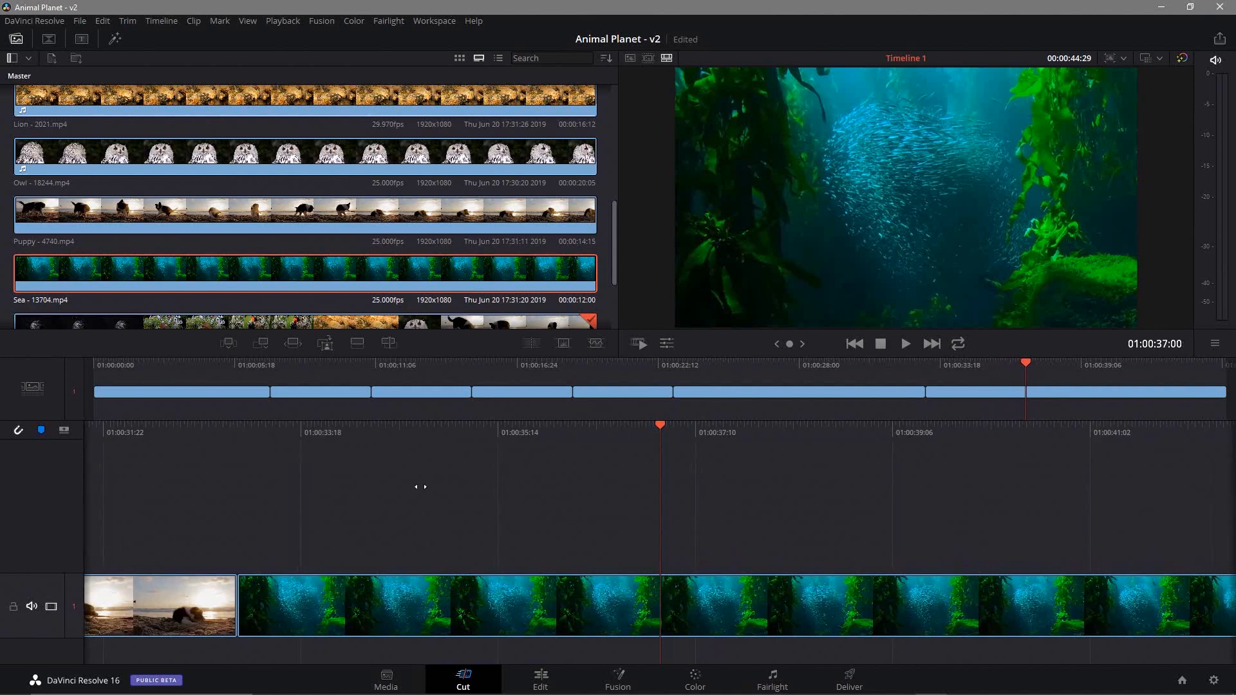
click(660, 414)
Split the second sea segment at 01:00:41:02 and delete the middle piece between the two cuts
drag(652, 422, 228, 425)
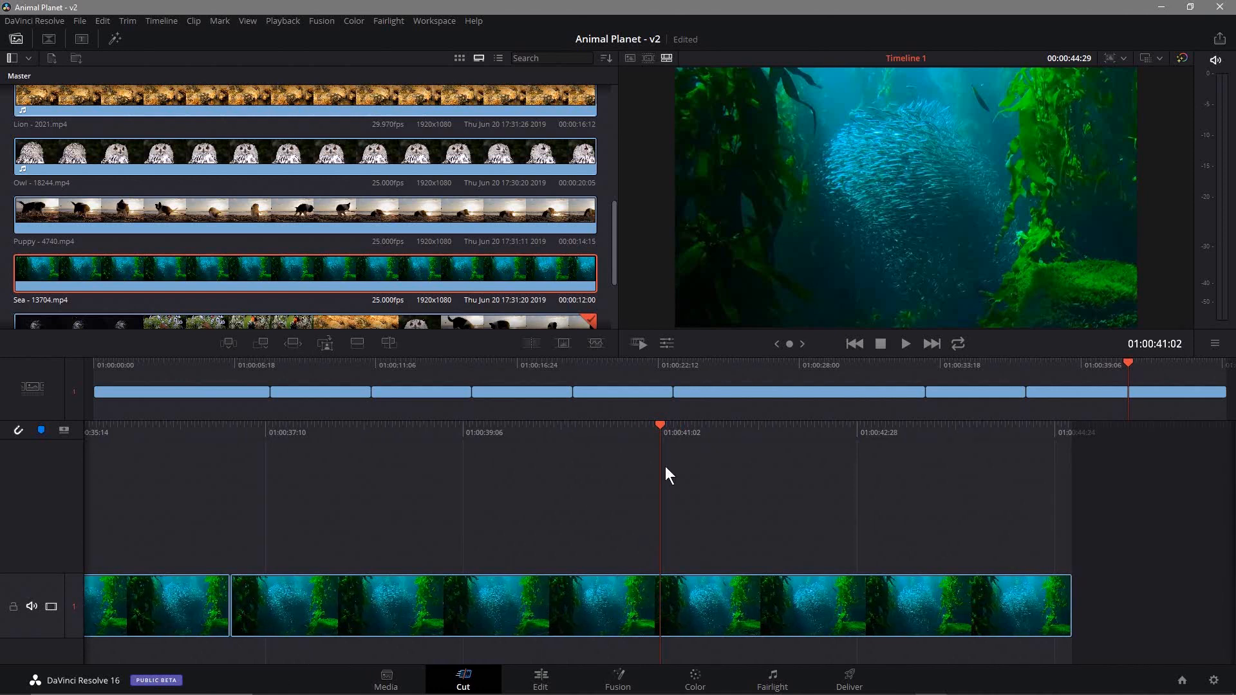
click(660, 409)
click(445, 598)
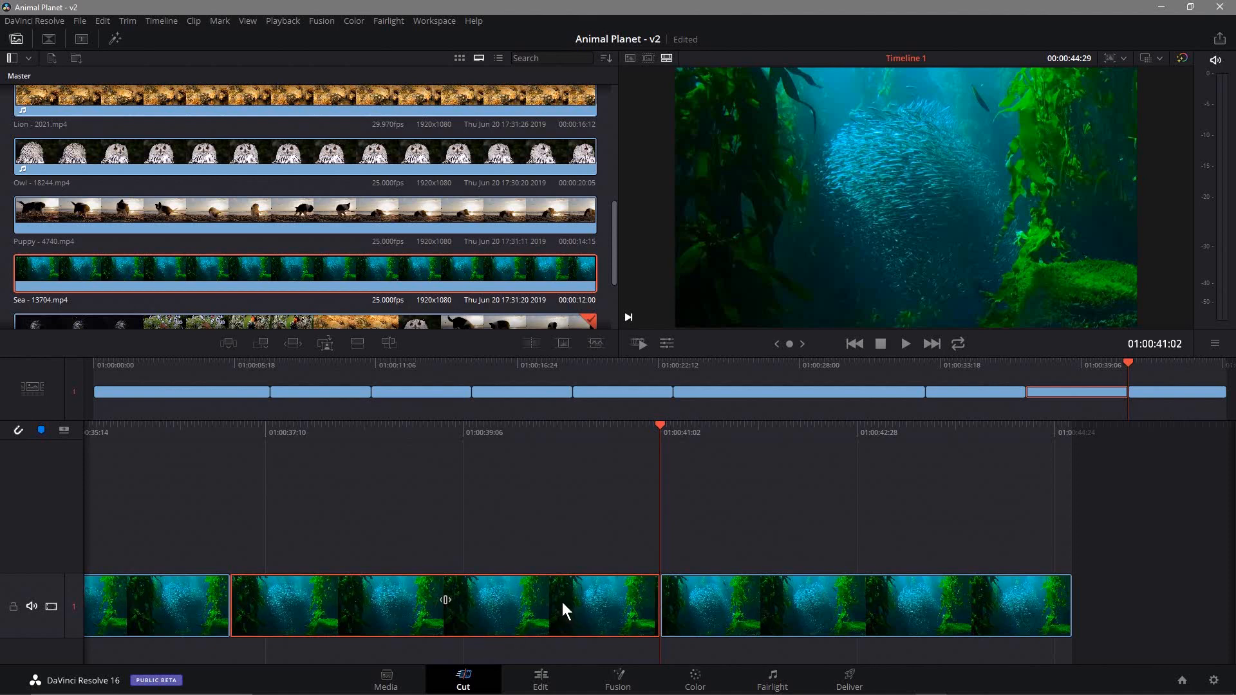
key(Delete)
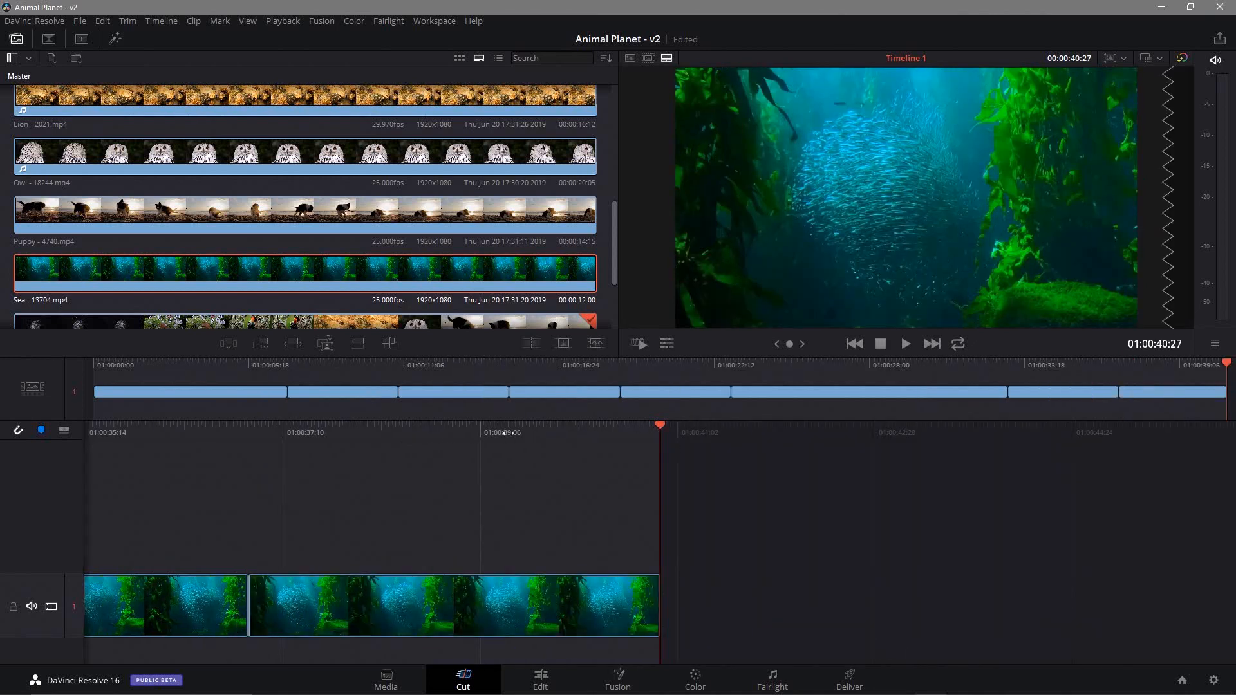
Review the cut sea footage back to 01:00:36:00 and delete the last sea segment, keeping only the first
drag(672, 422, 1087, 470)
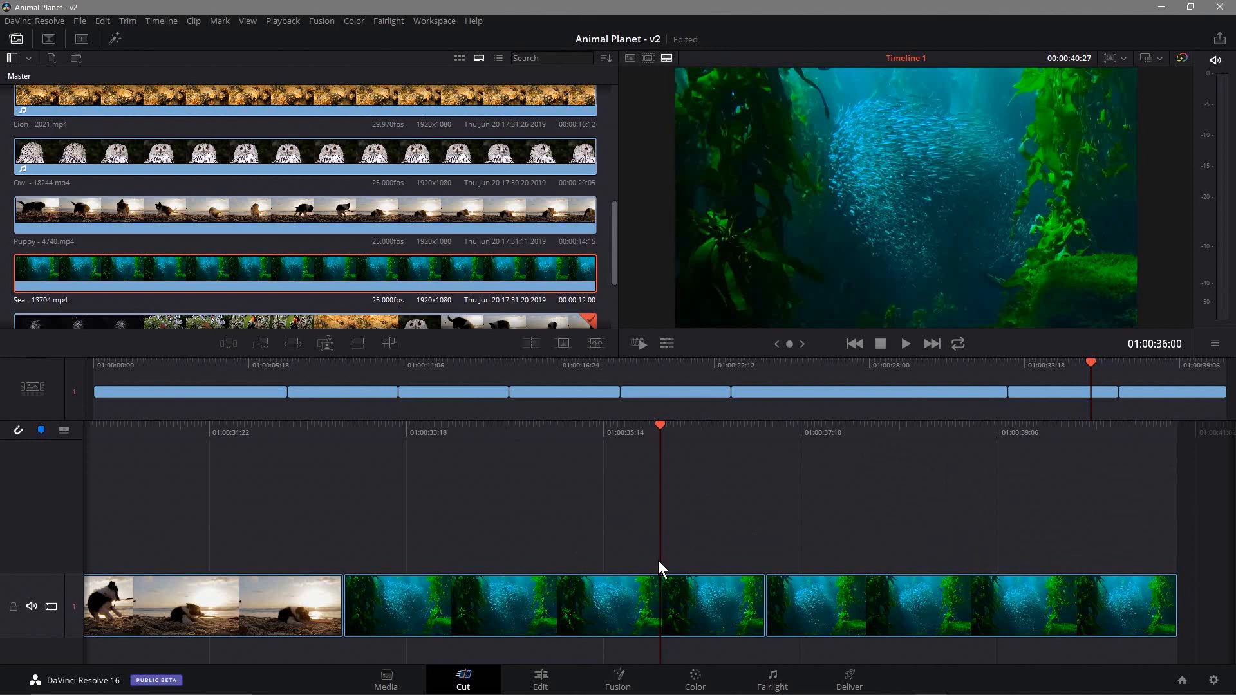
click(835, 590)
key(Delete)
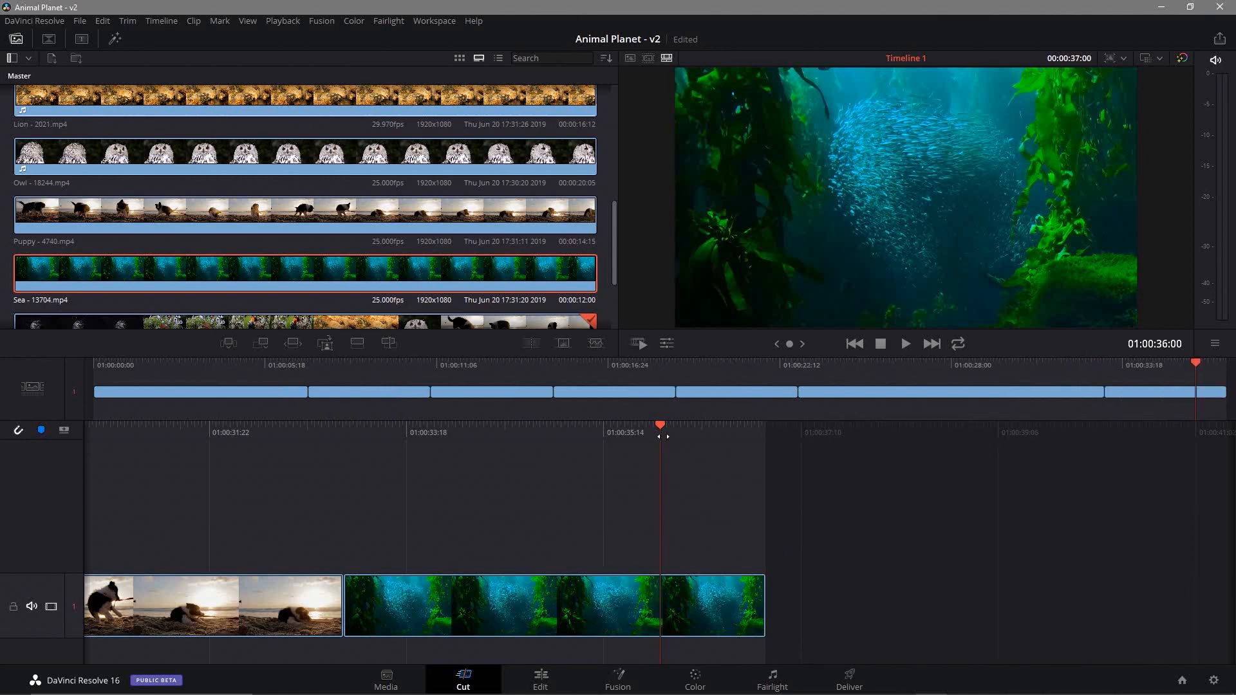
Append Water Dragon - 3779.mp4 to the timeline directly after the sea clip at 01:00:37:00
drag(669, 428, 567, 436)
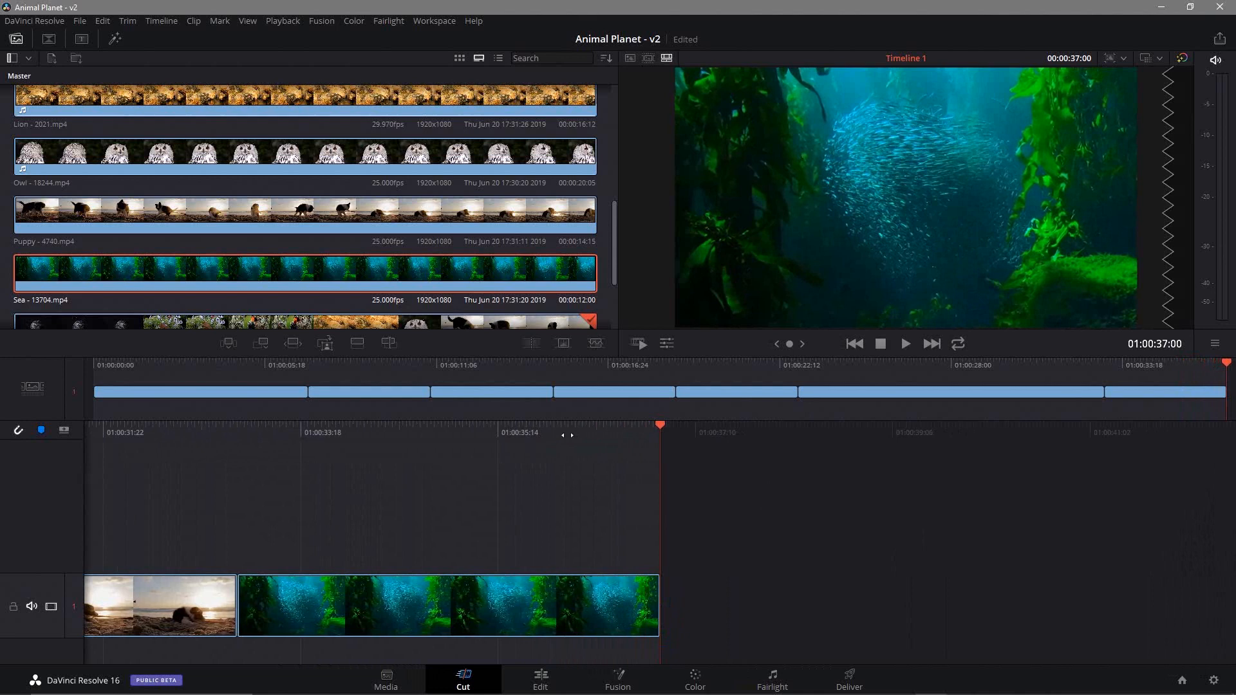
scroll(348, 272, down, 1)
click(347, 273)
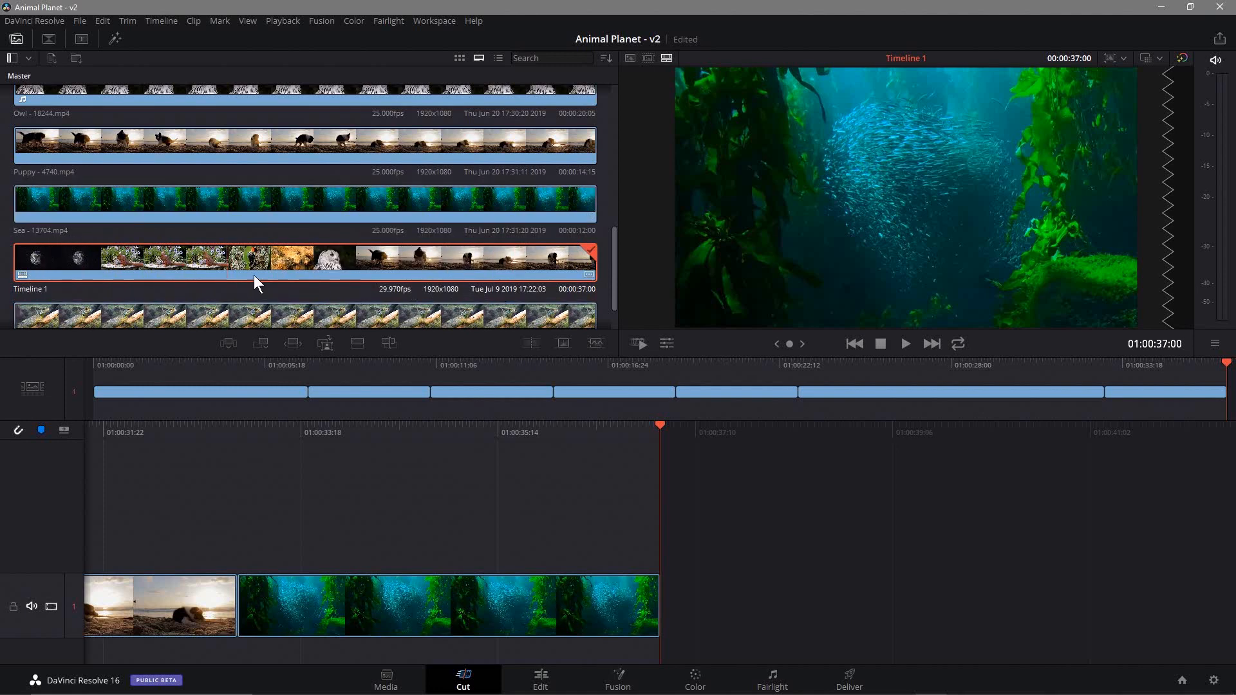
scroll(257, 276, down, 1)
drag(145, 276, 685, 543)
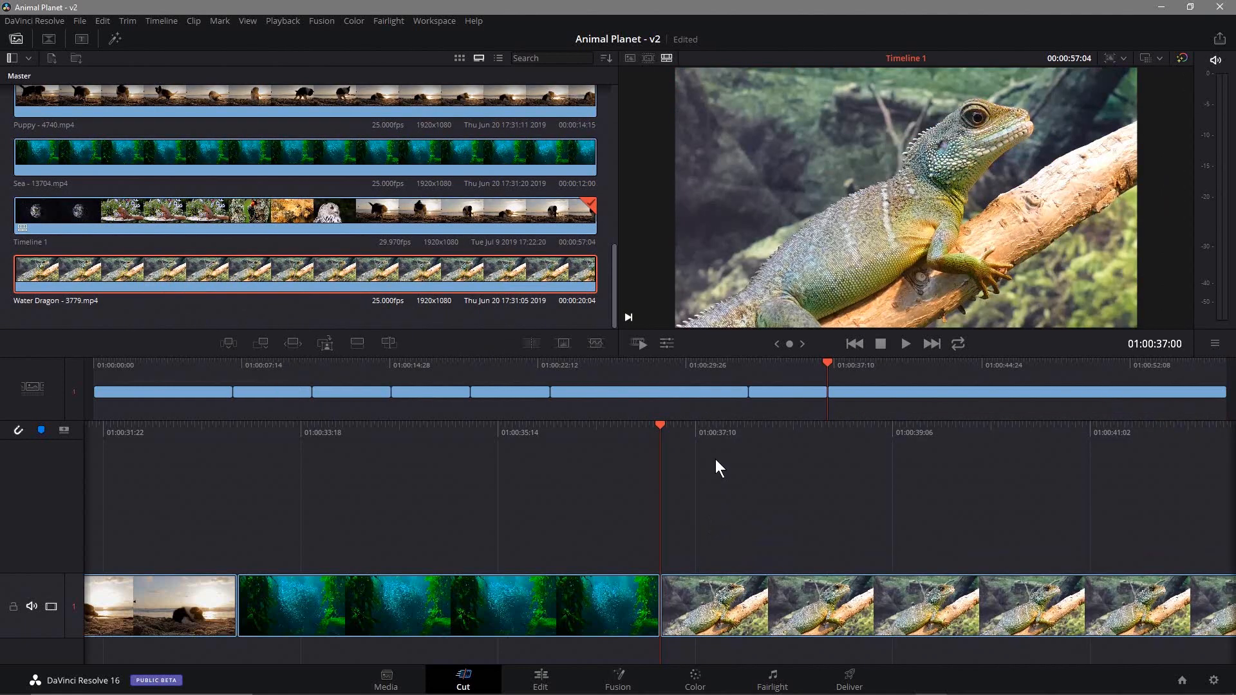
Trim the water dragon clip to end at 01:00:41:00 by splitting it there and deleting the remainder
mouse_move(641, 425)
mouse_down()
mouse_move(525, 433)
mouse_move(613, 433)
mouse_move(649, 448)
mouse_up()
drag(652, 448, 233, 457)
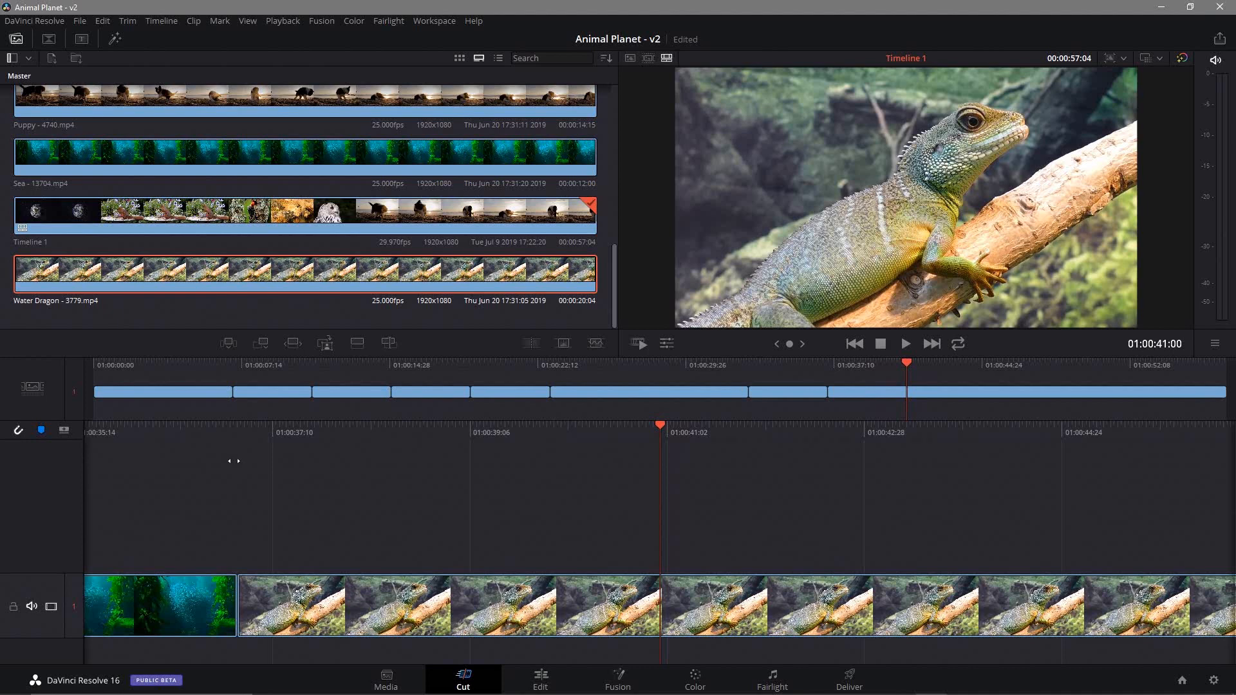
click(771, 608)
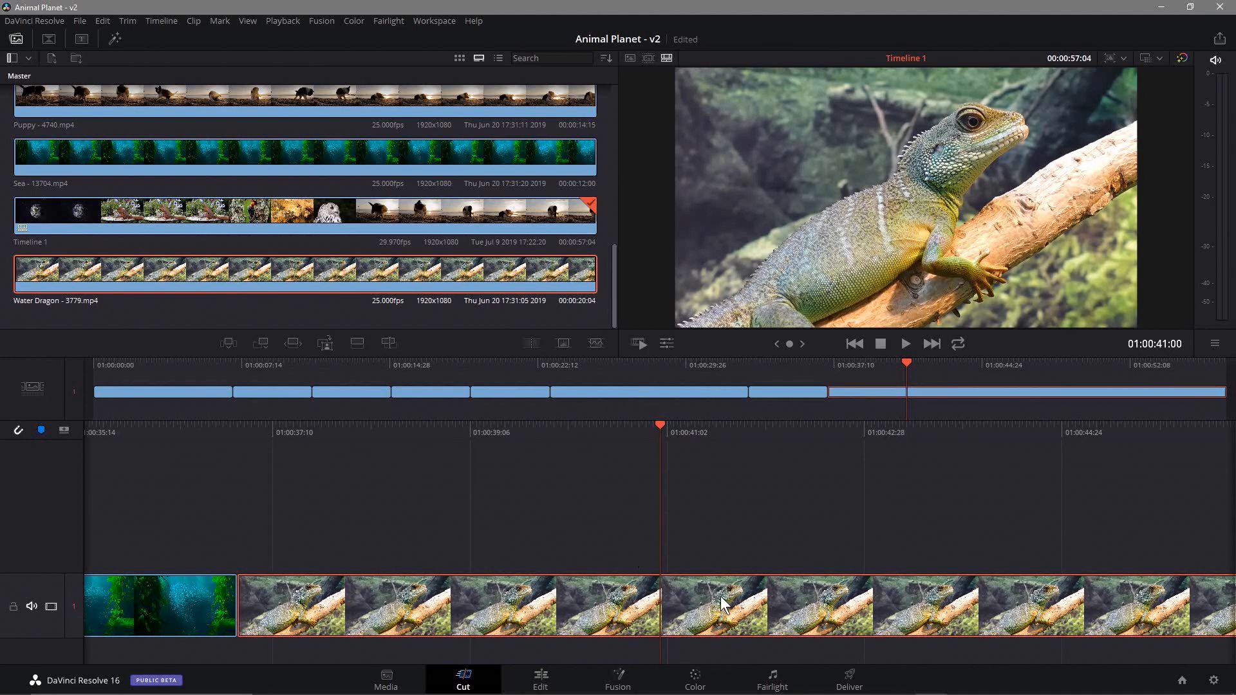
click(657, 420)
key(Delete)
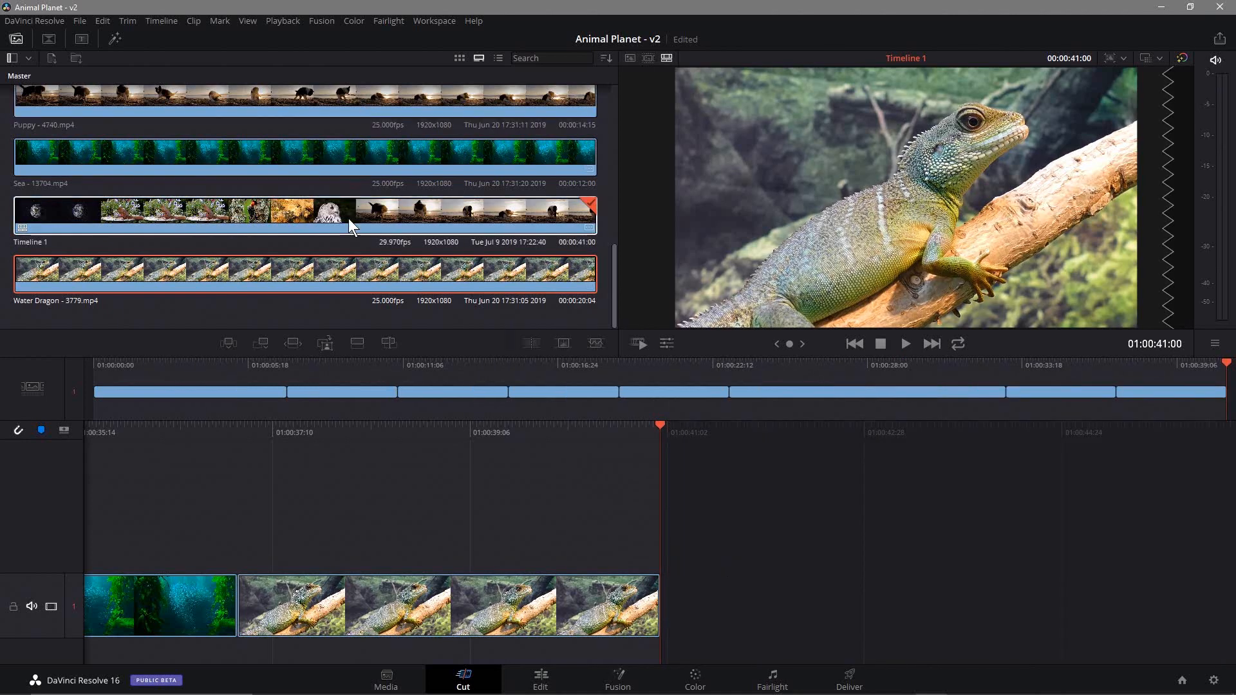
Append 01 - Planet - 15296.mp4 after the water dragon clip, scrub through it to 01:00:47:07 and save the project
scroll(348, 222, up, 3)
scroll(349, 222, up, 2)
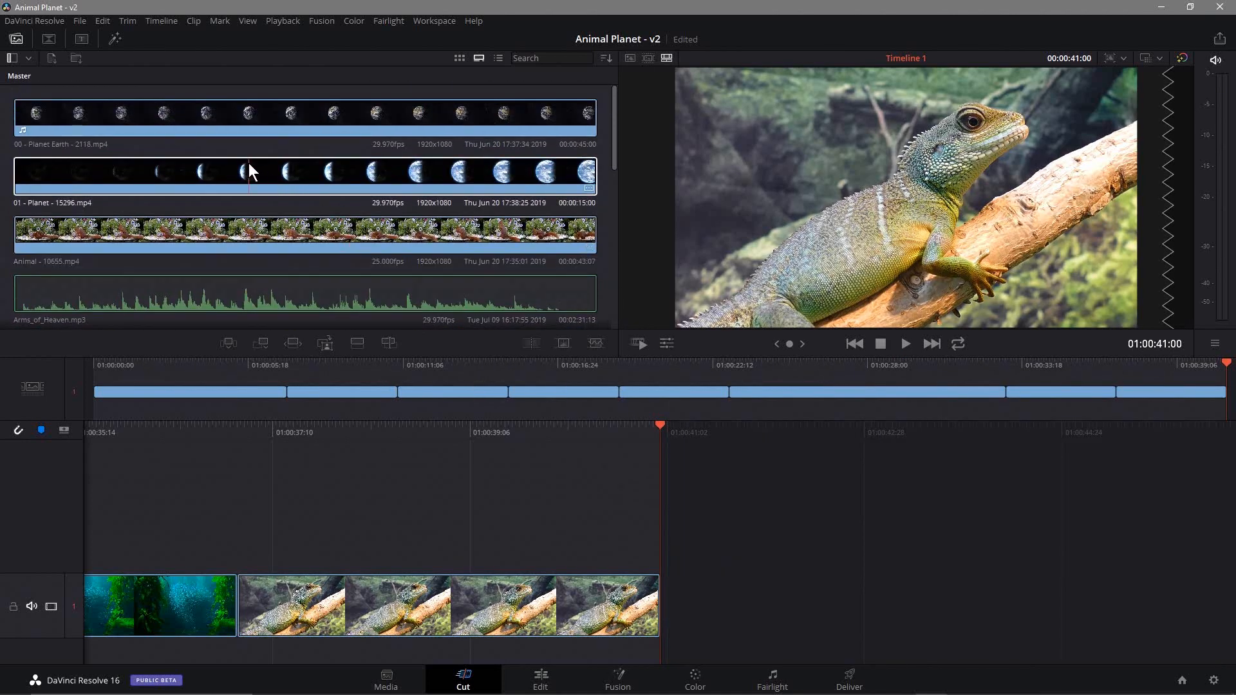
drag(242, 168, 743, 551)
drag(662, 427, 2, 384)
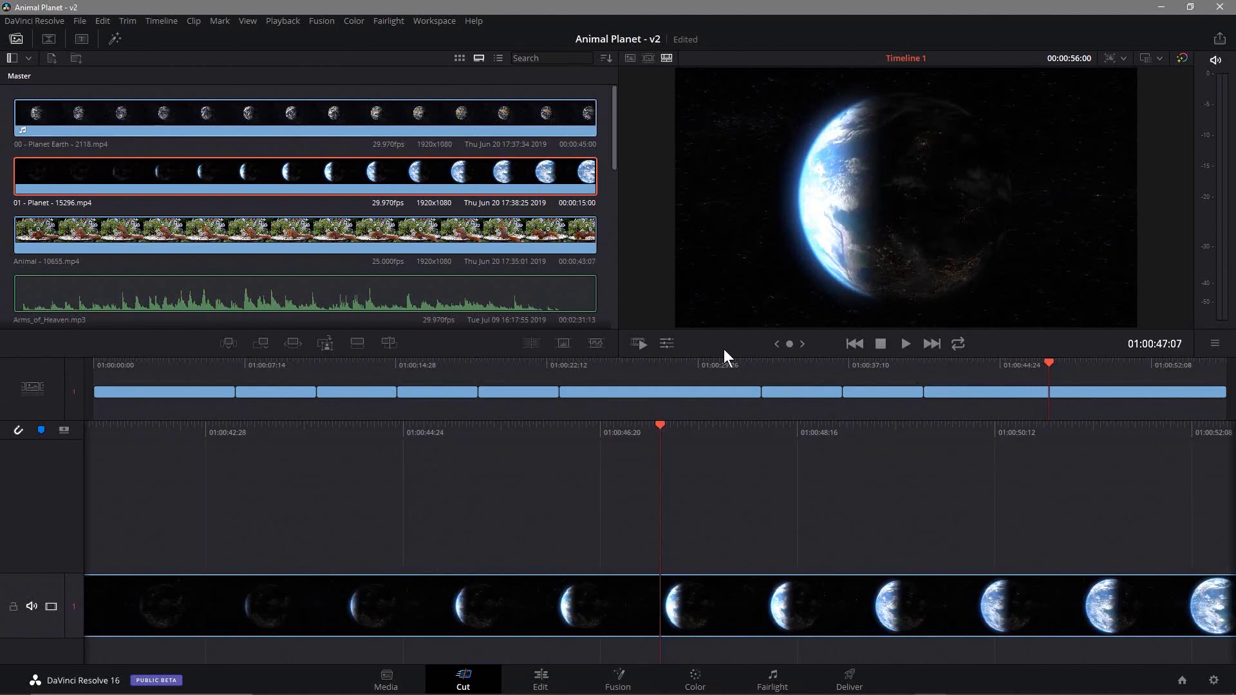
click(80, 21)
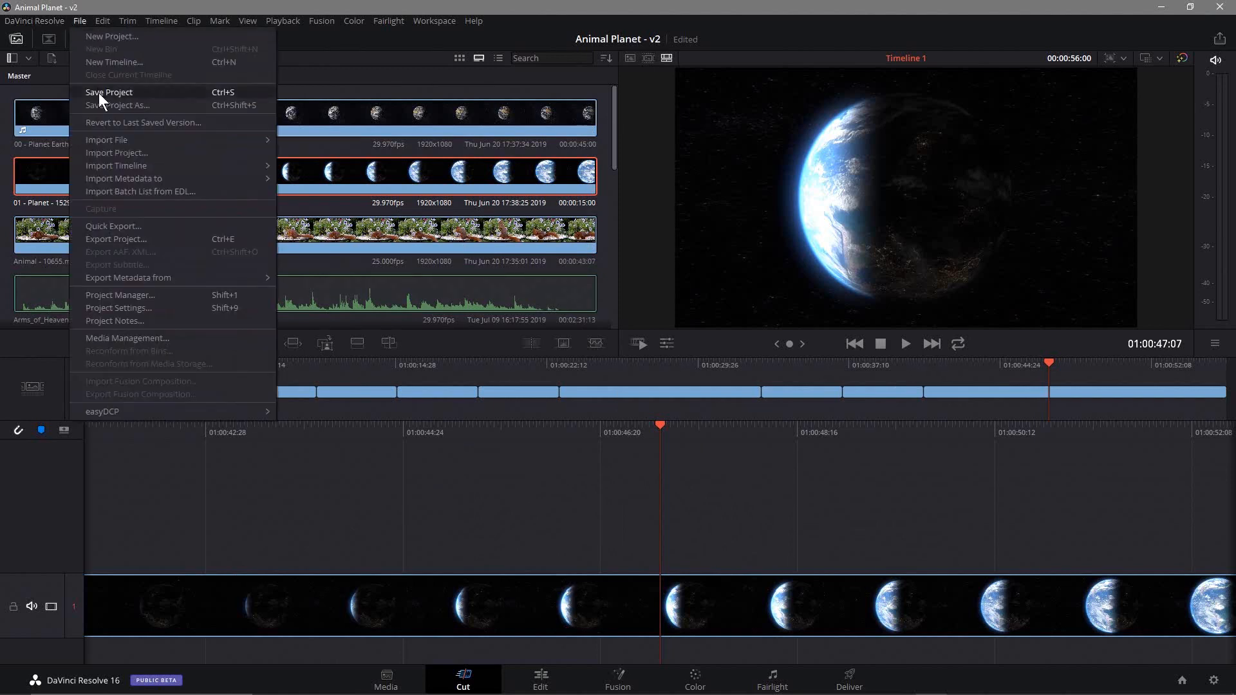
click(107, 92)
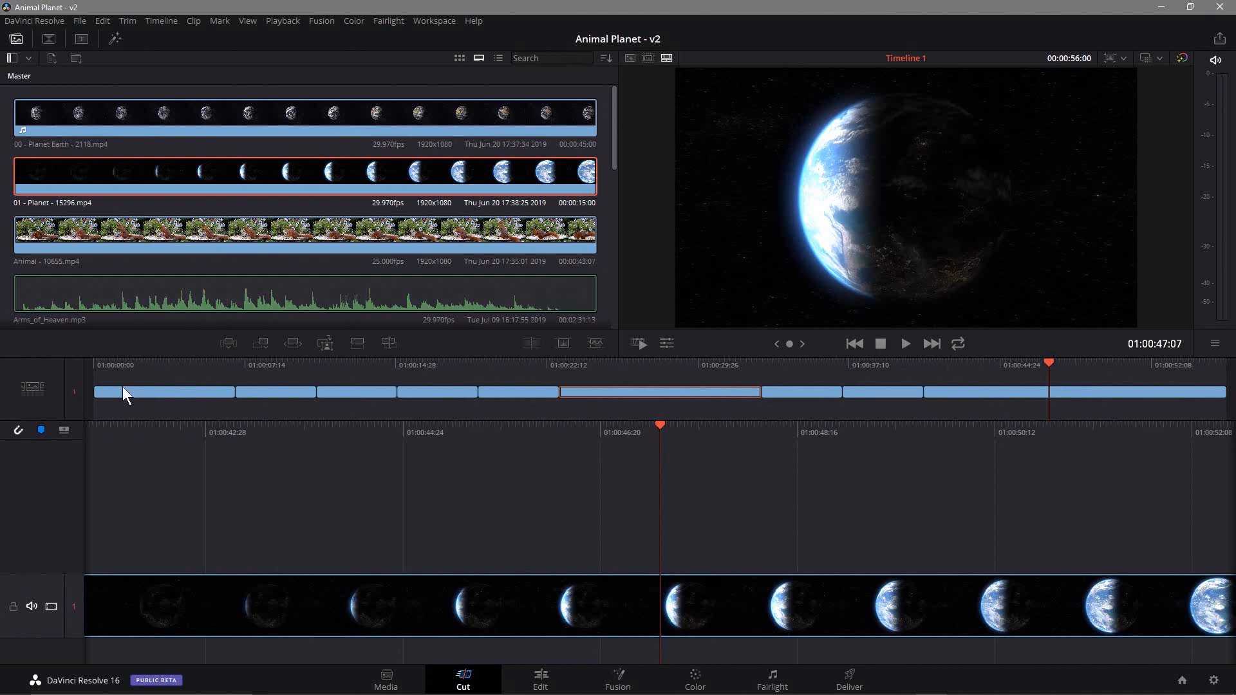
Scrub through the closing planet clip and back to 01:00:00:05 at the timeline's start, and save the project
drag(1056, 367, 1121, 361)
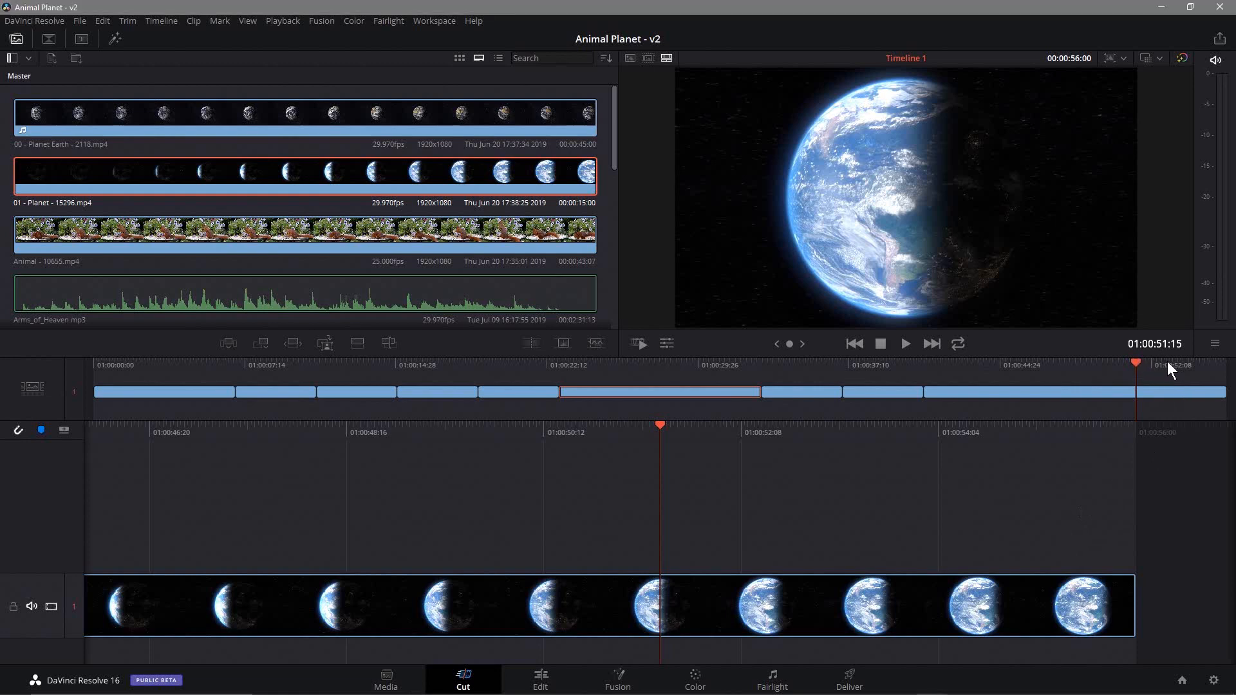
drag(1137, 365, 98, 473)
click(79, 21)
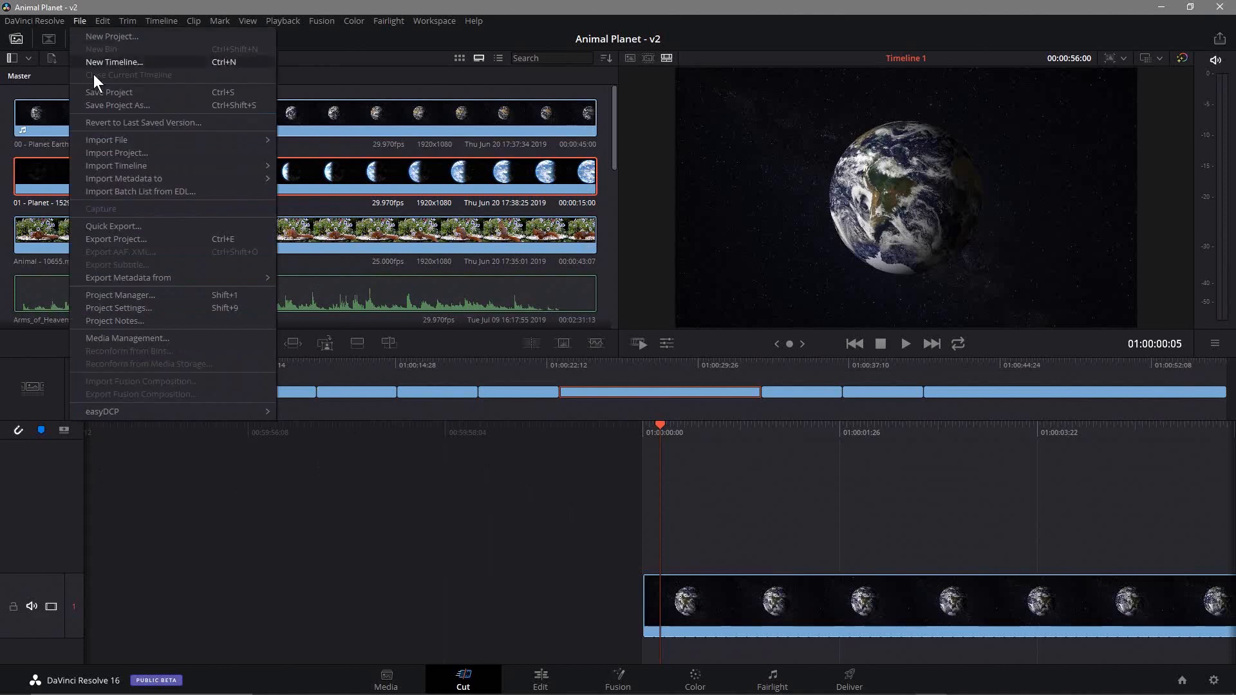
click(98, 95)
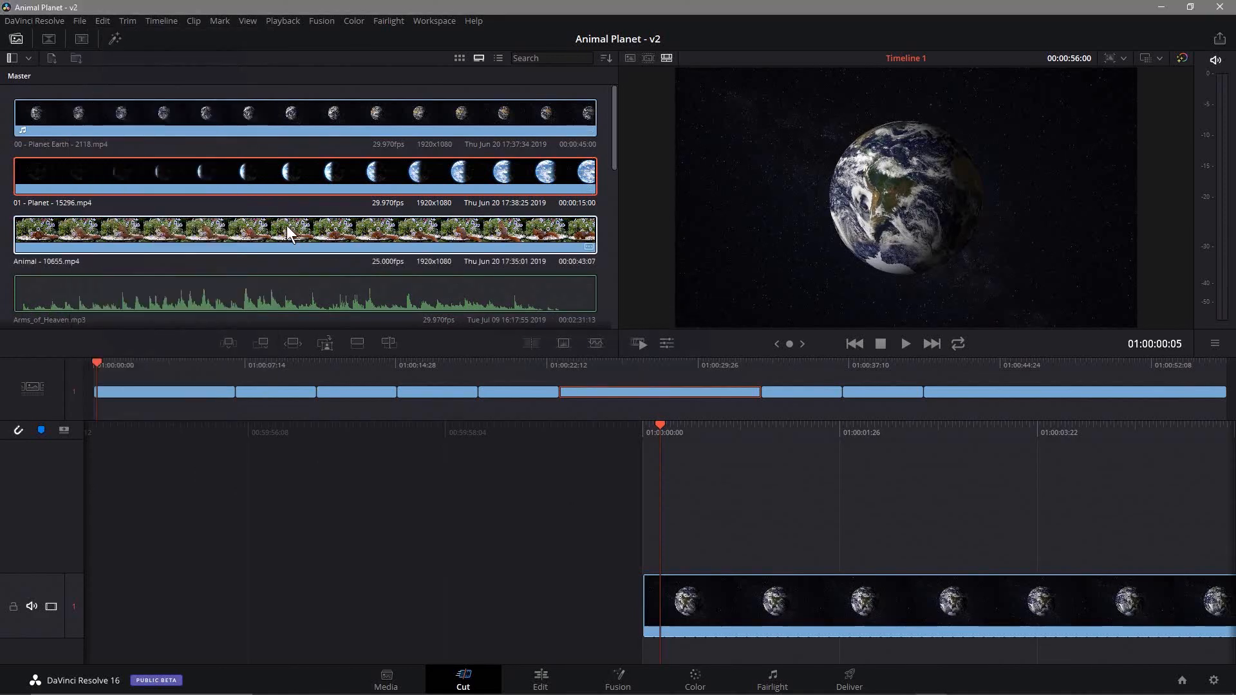
Switch to the Edit page and unlink the audio of the opening 00 - Planet Earth - 2118.mp4 clip from its video
click(542, 682)
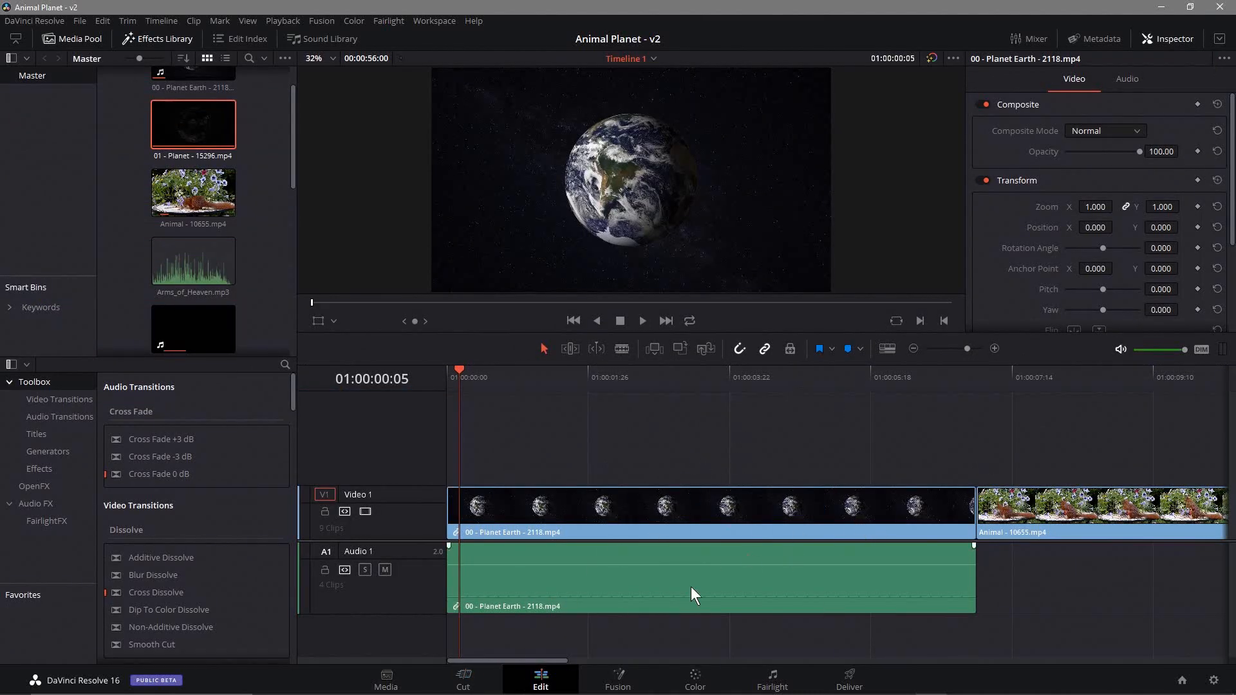
click(465, 681)
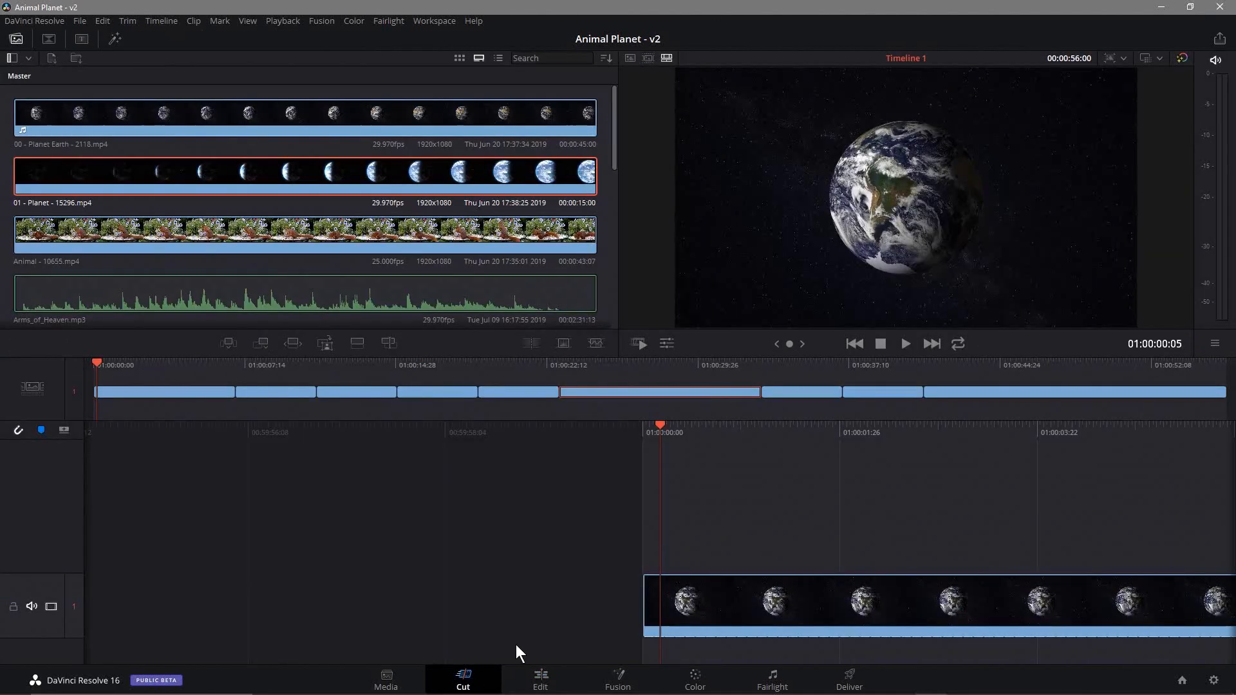
click(543, 682)
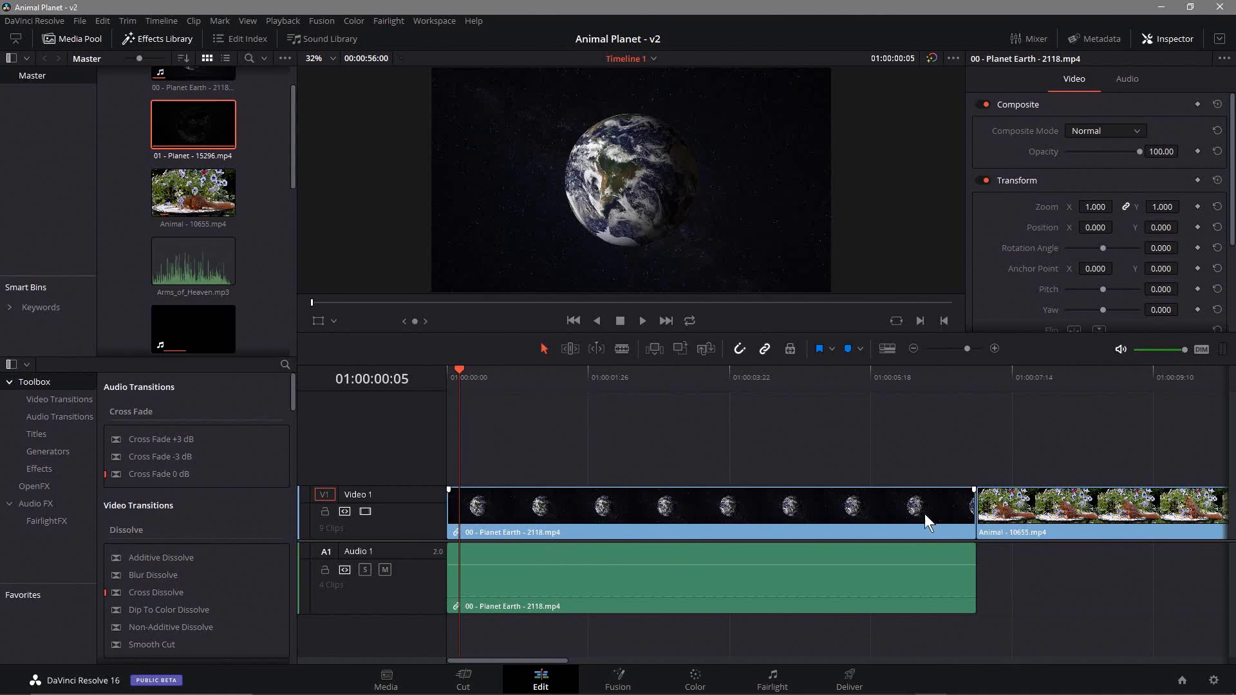
click(724, 597)
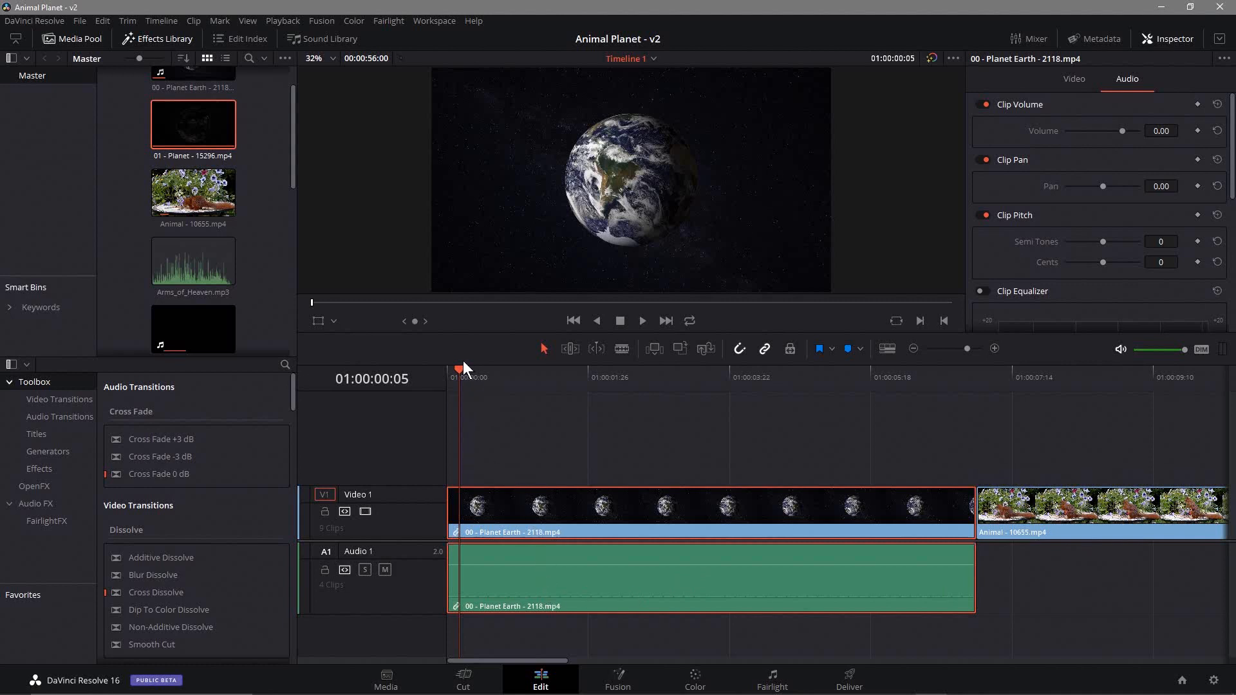
drag(457, 365, 500, 366)
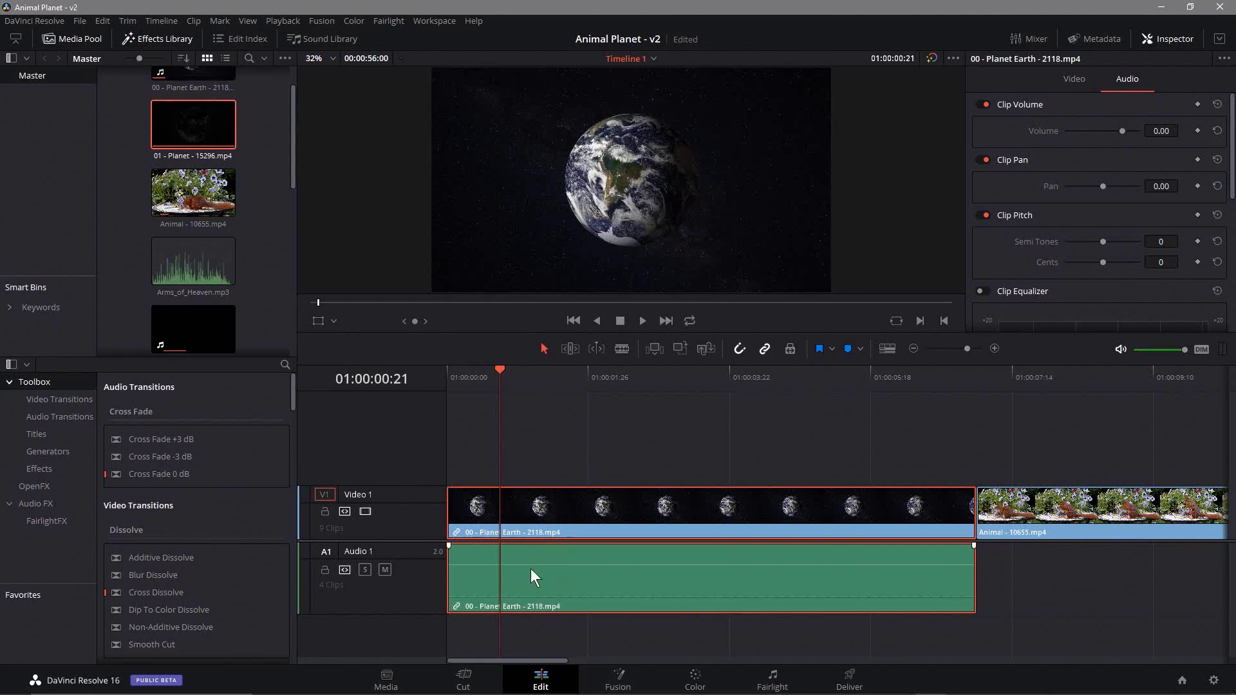
right_click(602, 577)
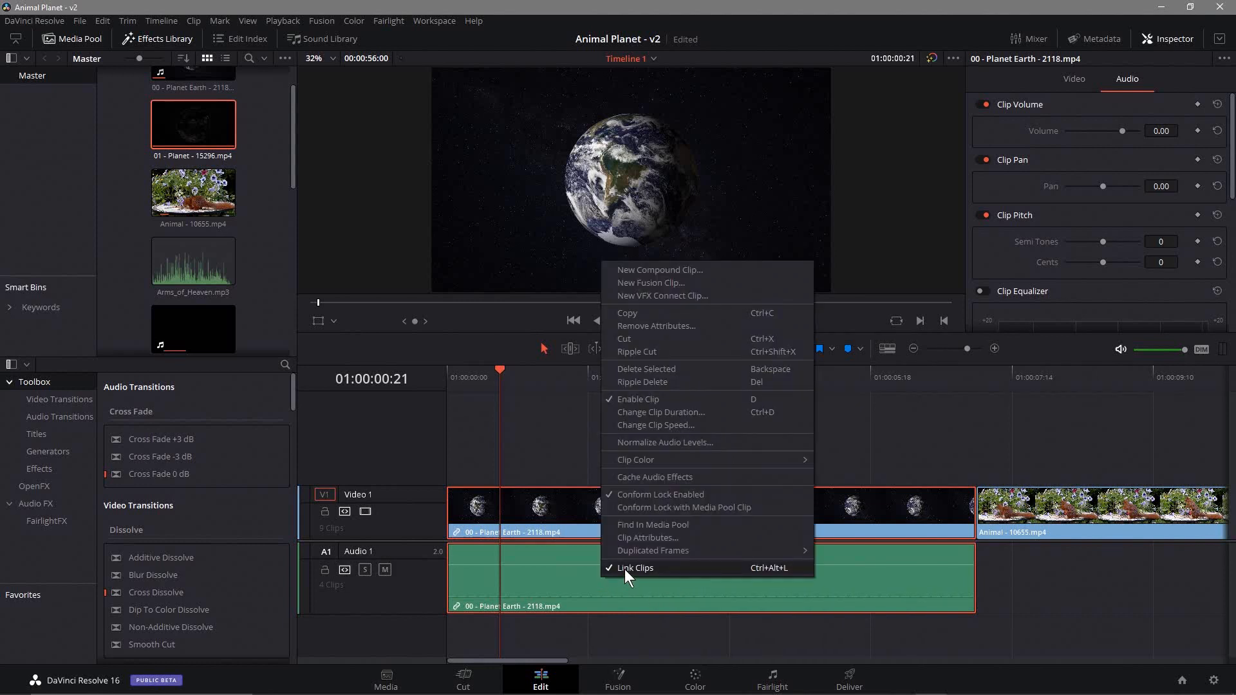
click(625, 569)
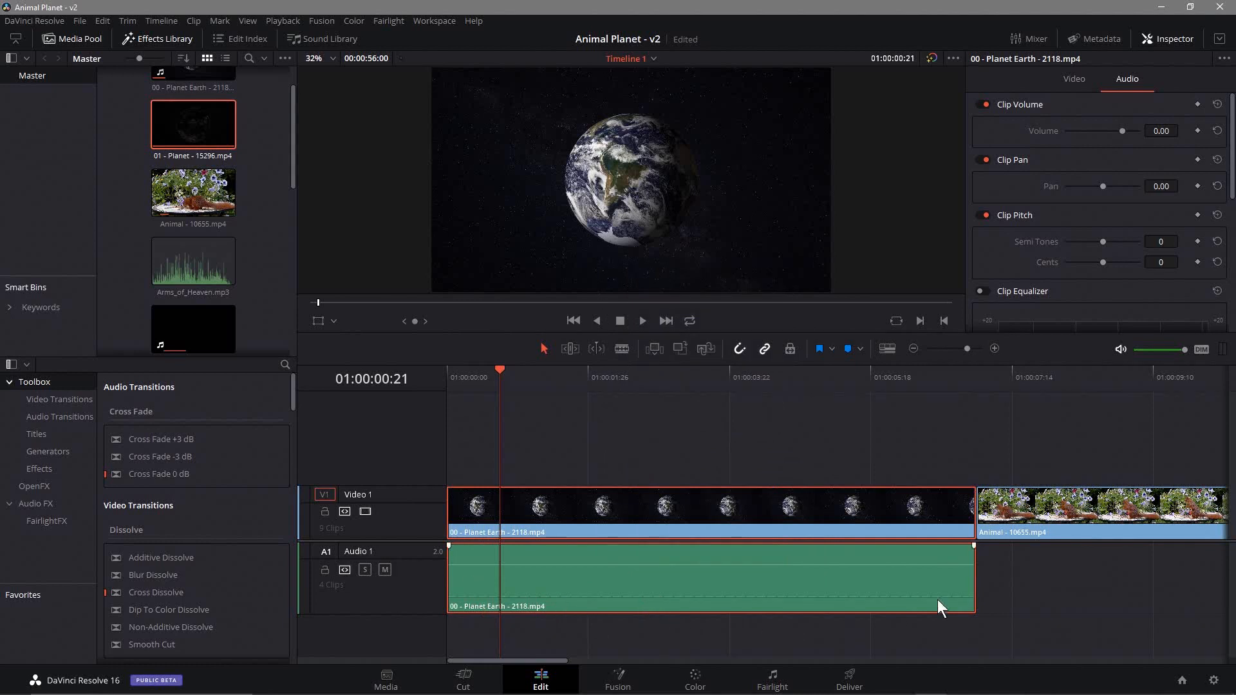
click(1002, 583)
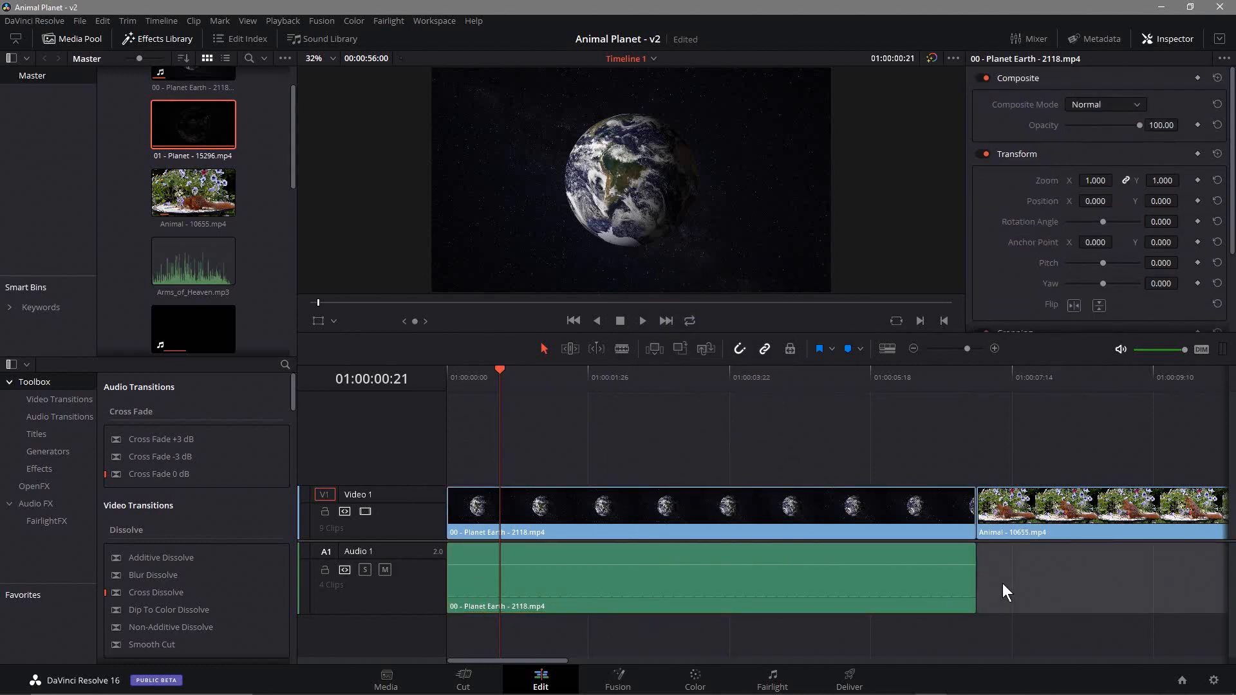
Try ripple-deleting the unlinked Planet Earth audio, and undo the deletion
click(773, 583)
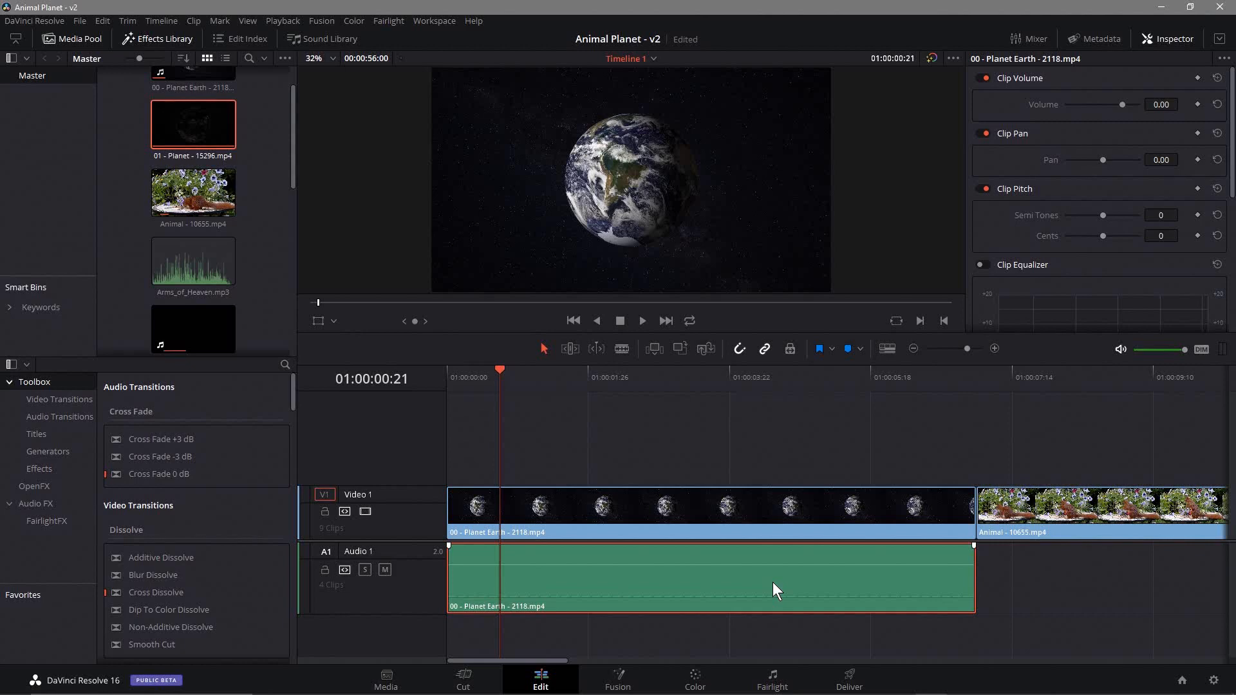
key(Delete)
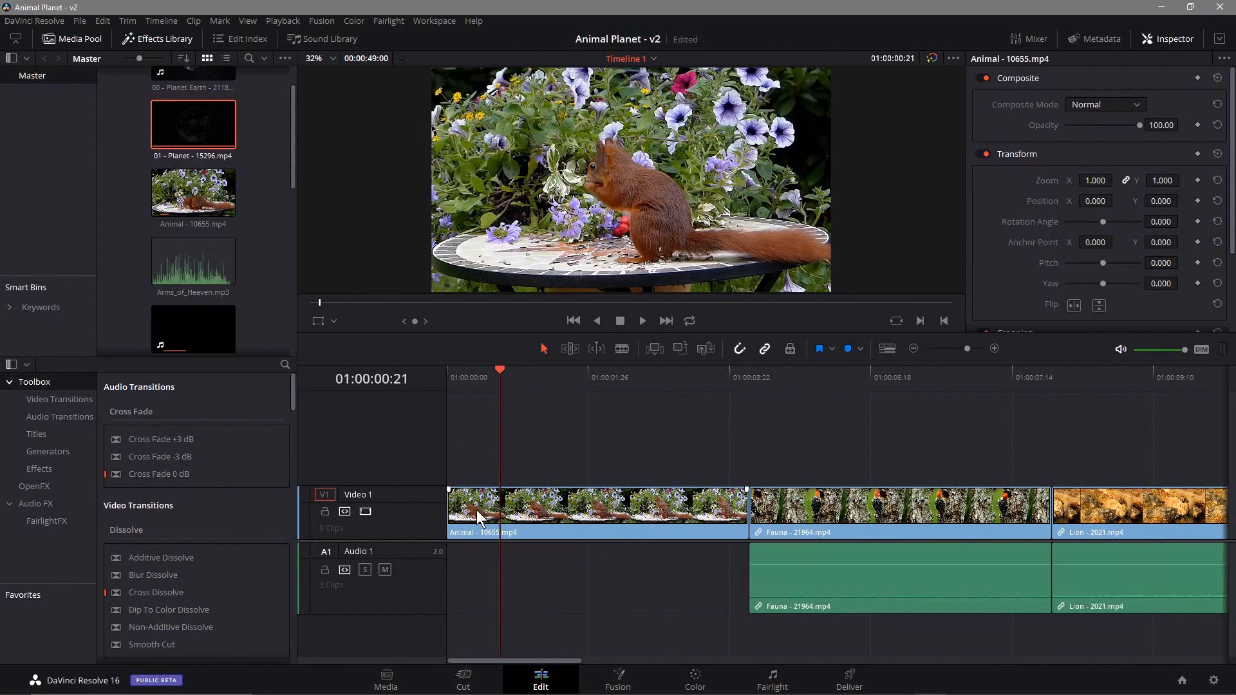
key(ctrl+z)
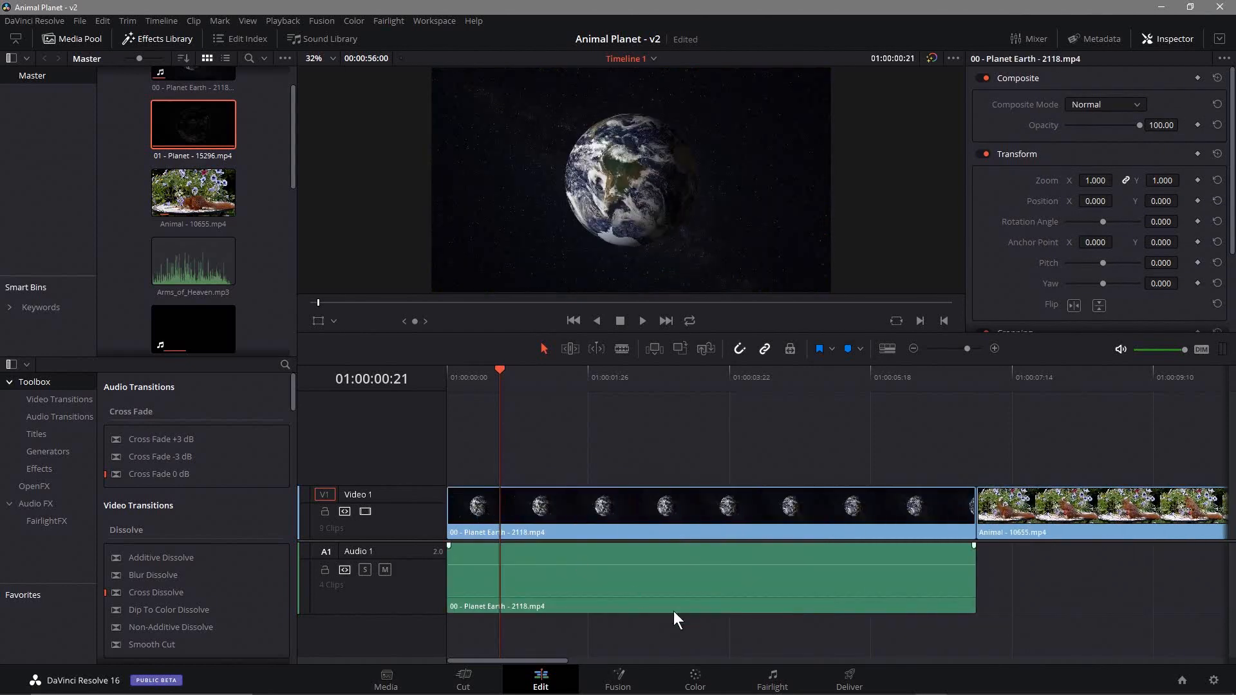
Delete only the Planet Earth clip's audio without rippling the timeline, and save the project
click(720, 578)
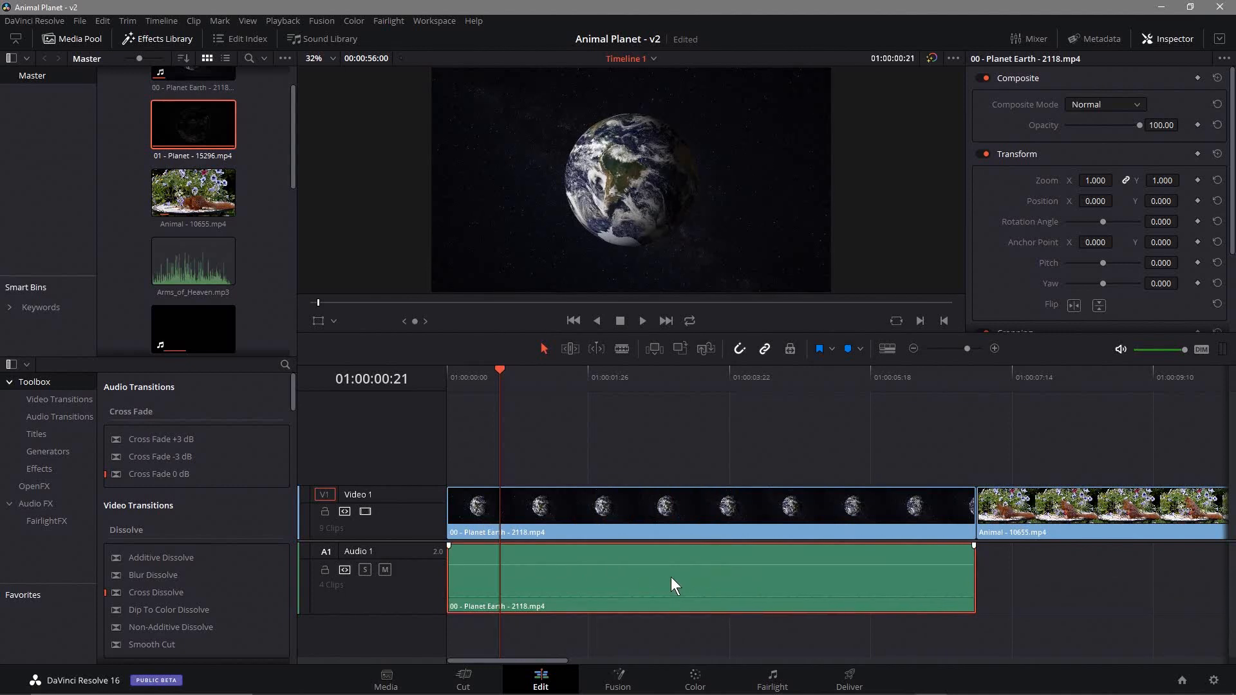
key(Delete)
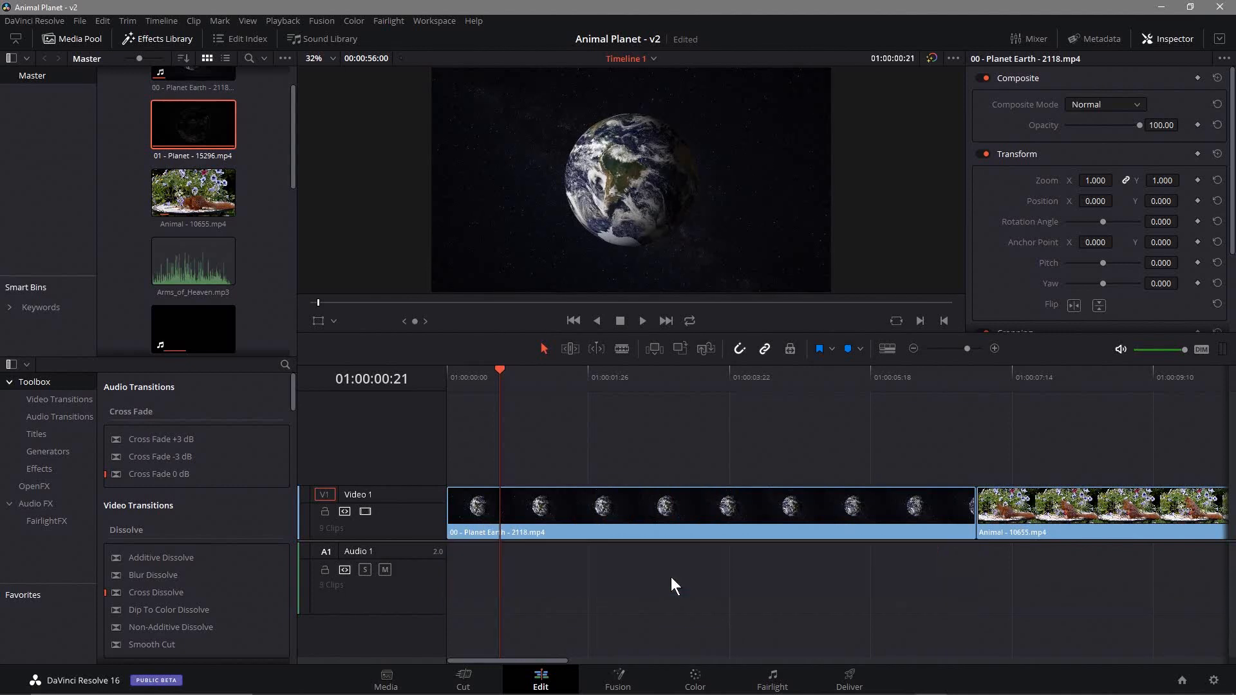
key(ctrl+s)
Unlink the audio of Fauna - 21964.mp4 from its video and delete only the audio part
drag(497, 369, 1018, 412)
click(967, 574)
right_click(967, 574)
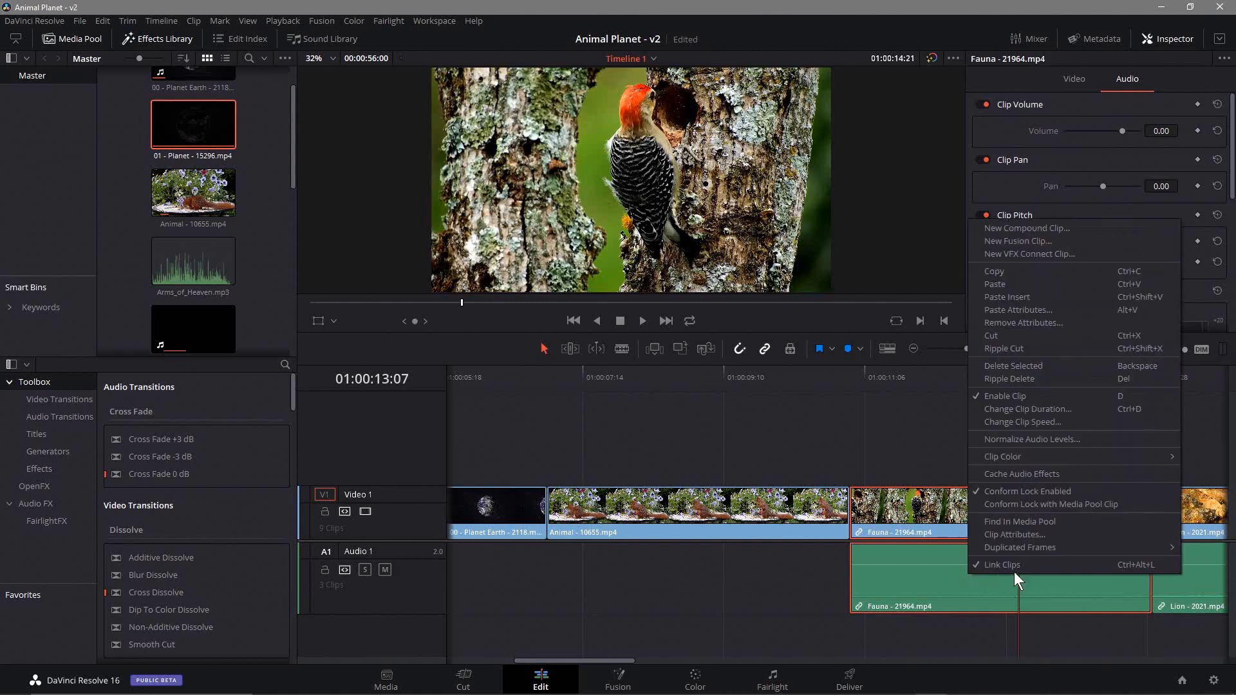
click(1013, 561)
click(773, 598)
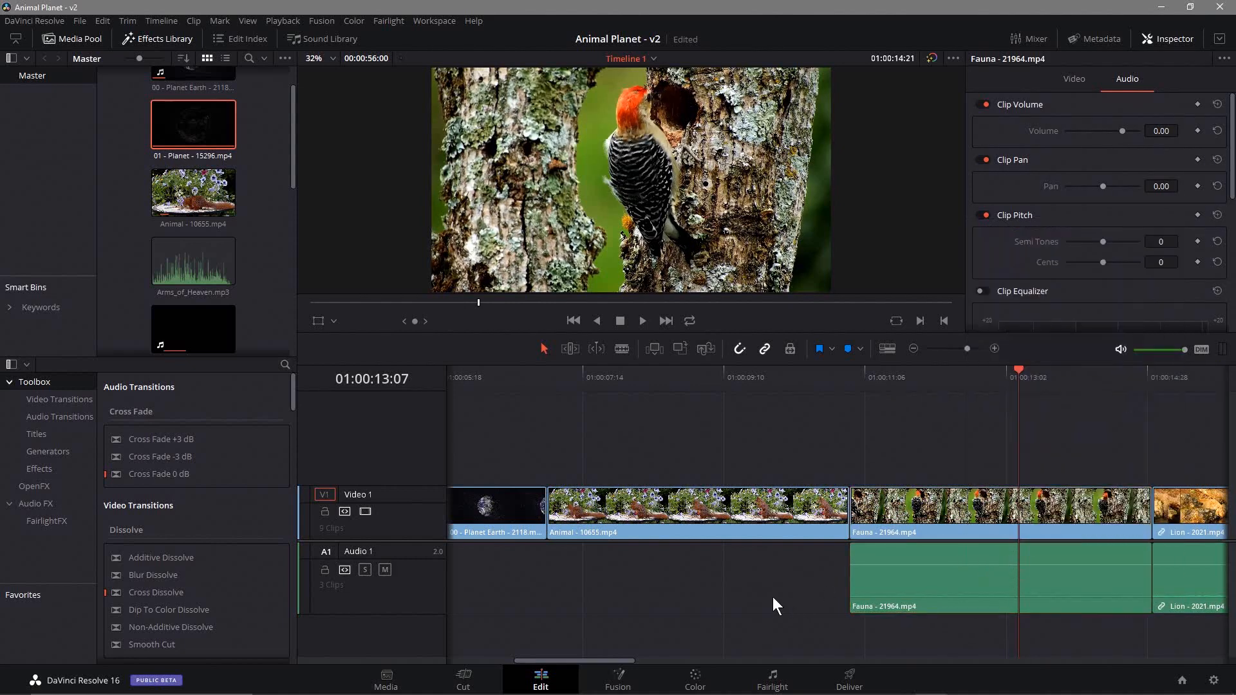
click(902, 577)
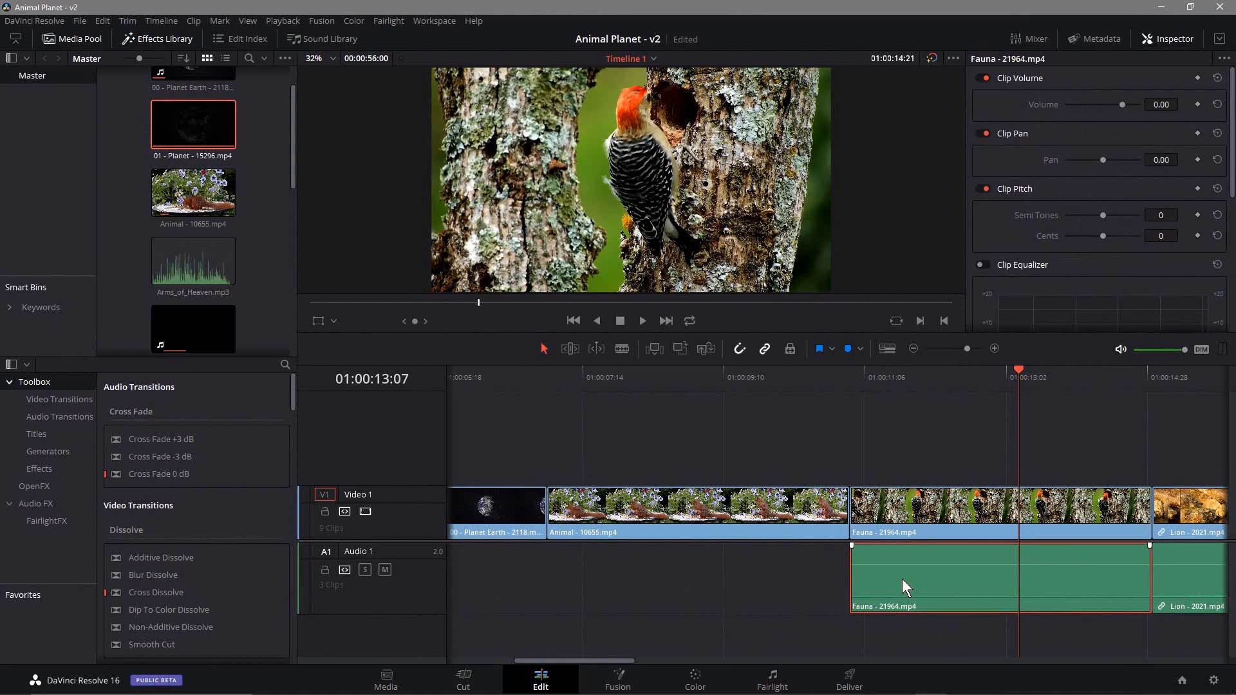
key(Delete)
Unlink the audio of Lion - 2021.mp4 from its video and delete only the audio part
drag(1017, 371, 1223, 423)
click(957, 576)
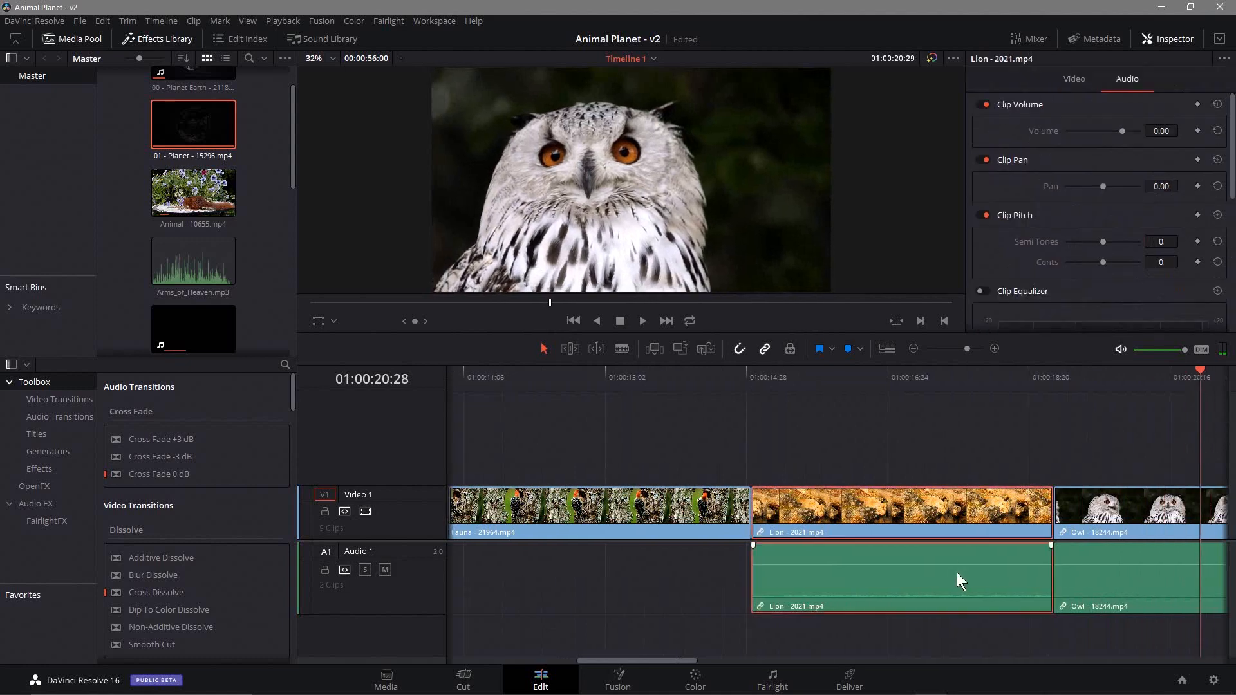
right_click(956, 573)
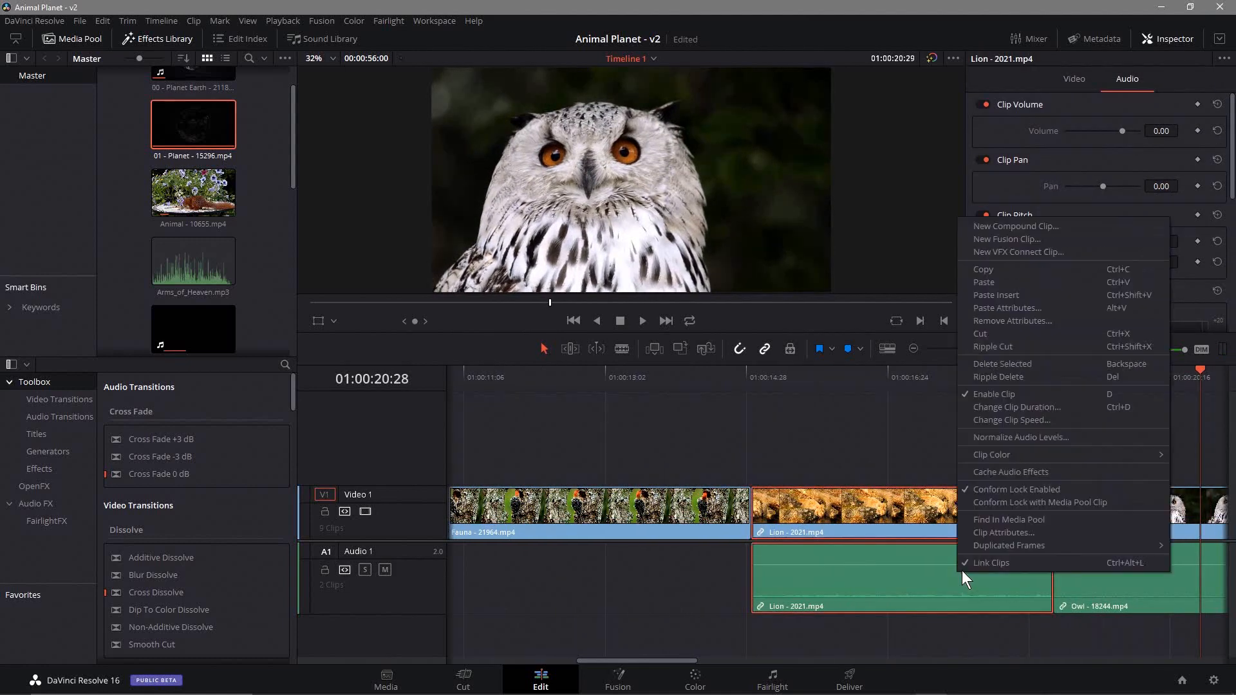
click(1004, 558)
click(687, 600)
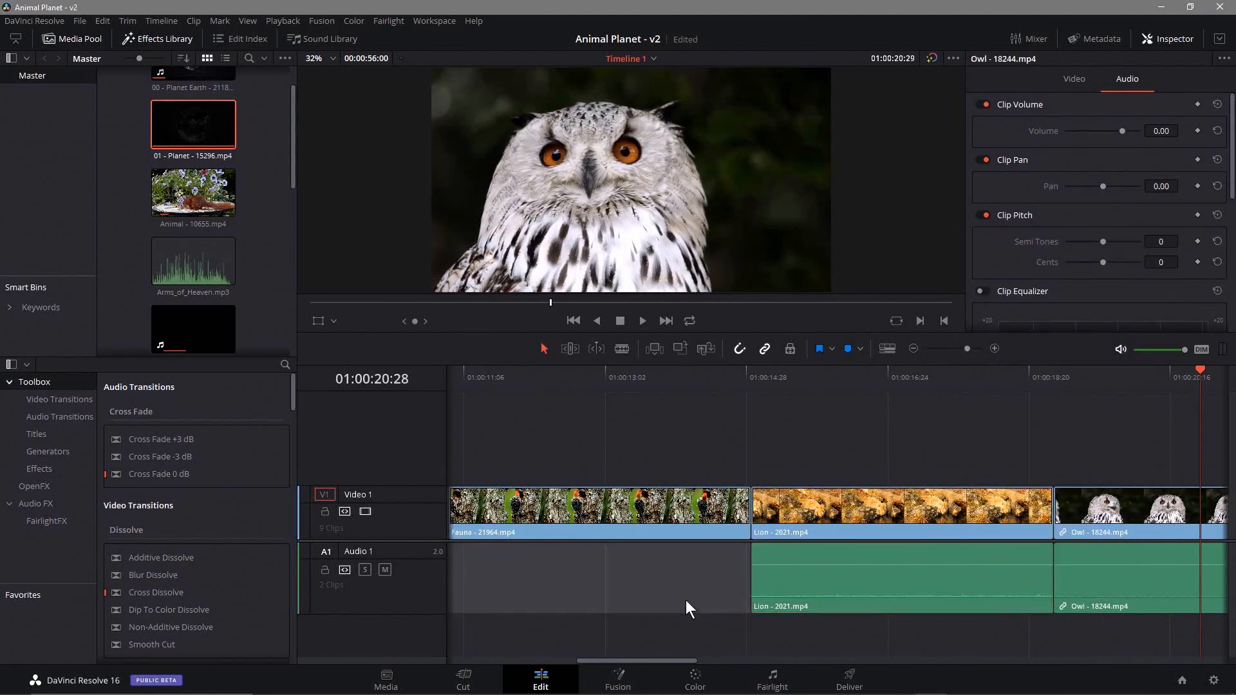
click(826, 575)
key(BackSpace)
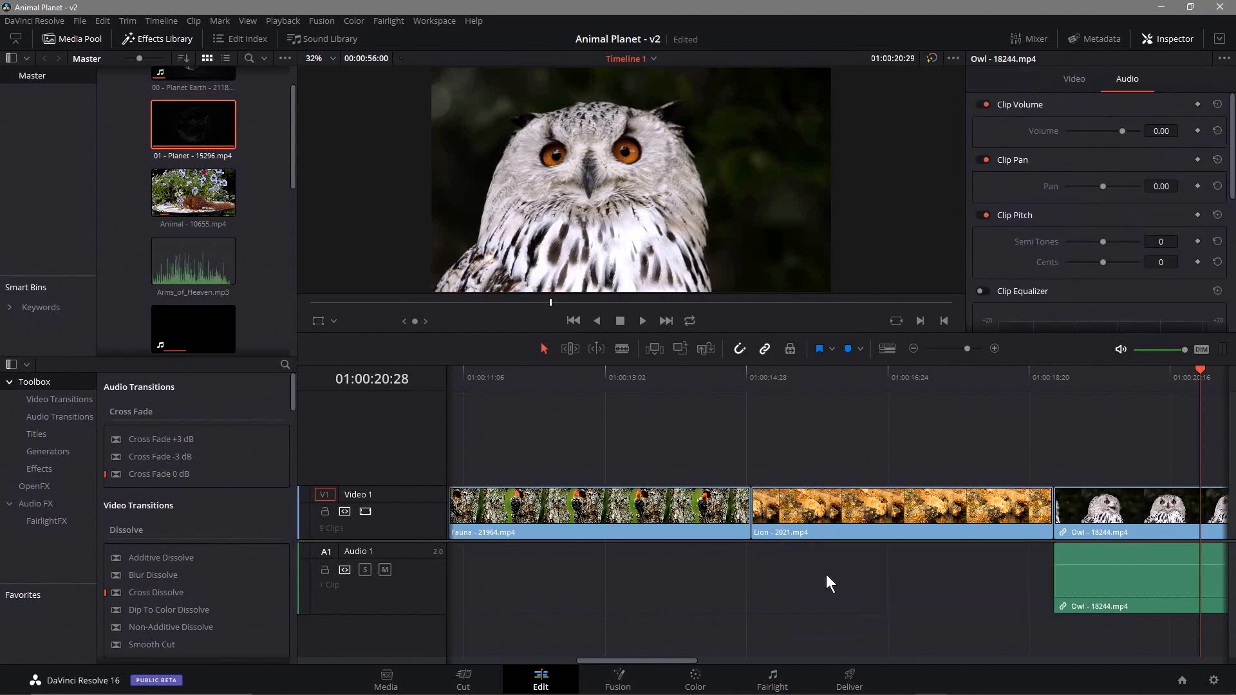
Unlink the audio of Owl - 18244.mp4 from its video and delete only the audio part
right_click(1081, 571)
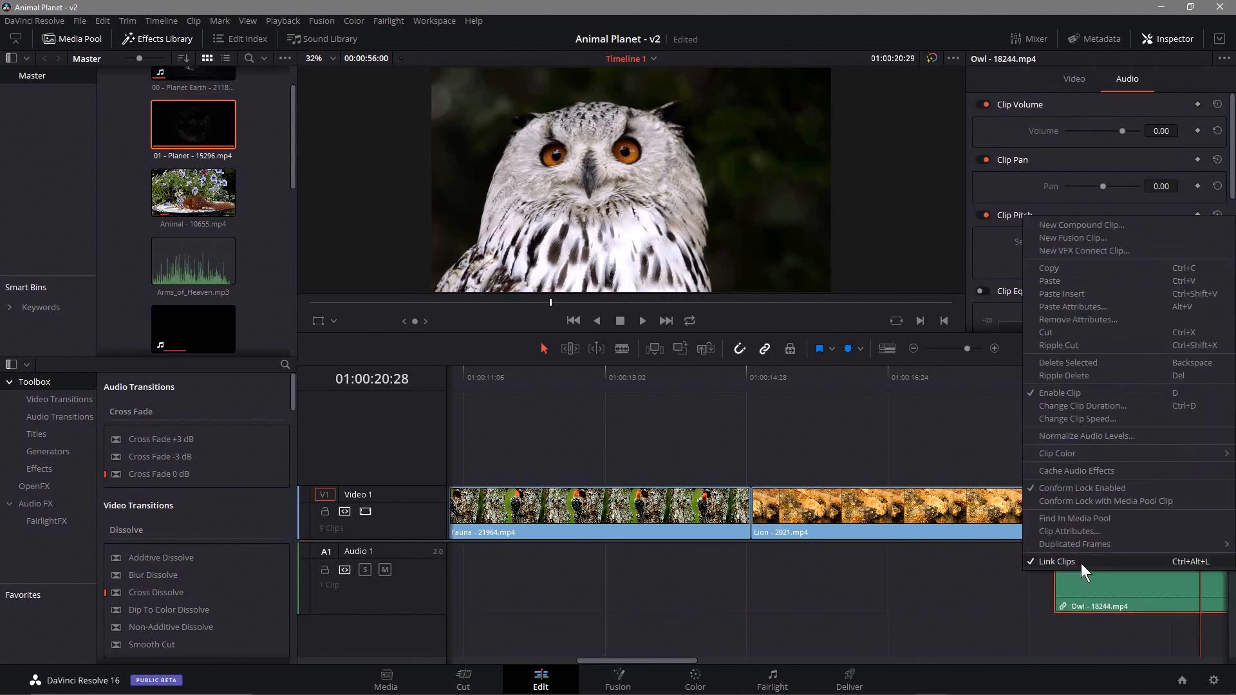
click(1080, 563)
click(985, 584)
click(1120, 584)
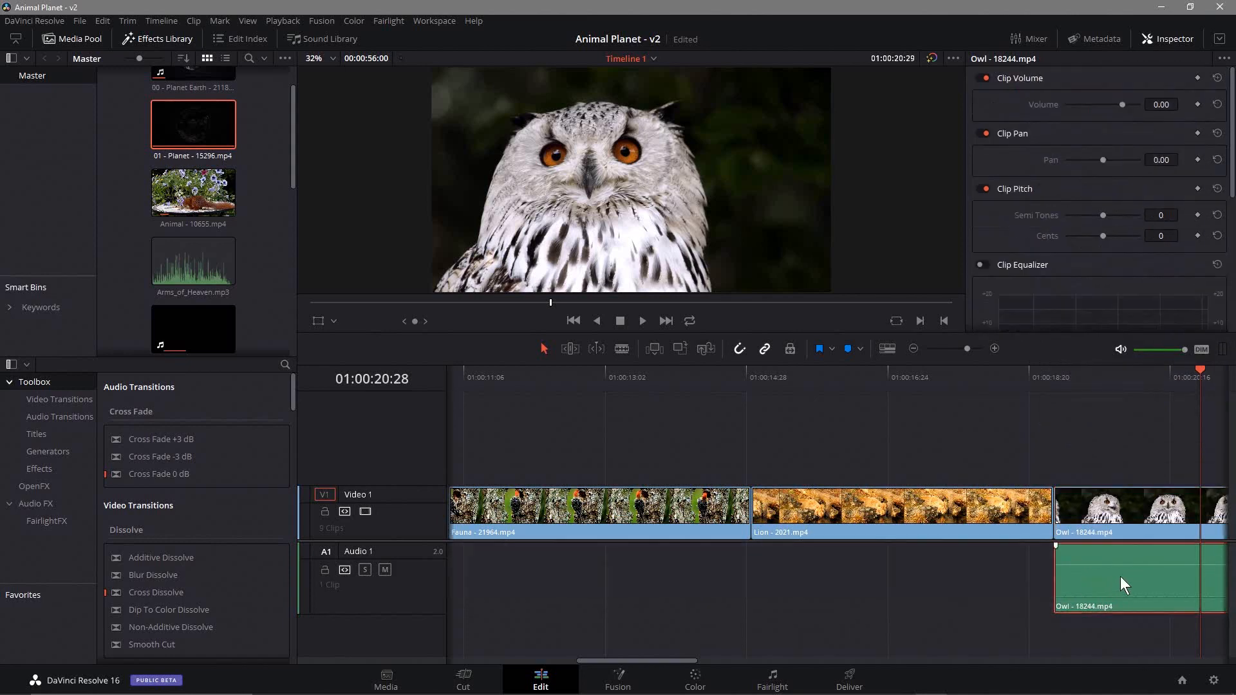
key(Delete)
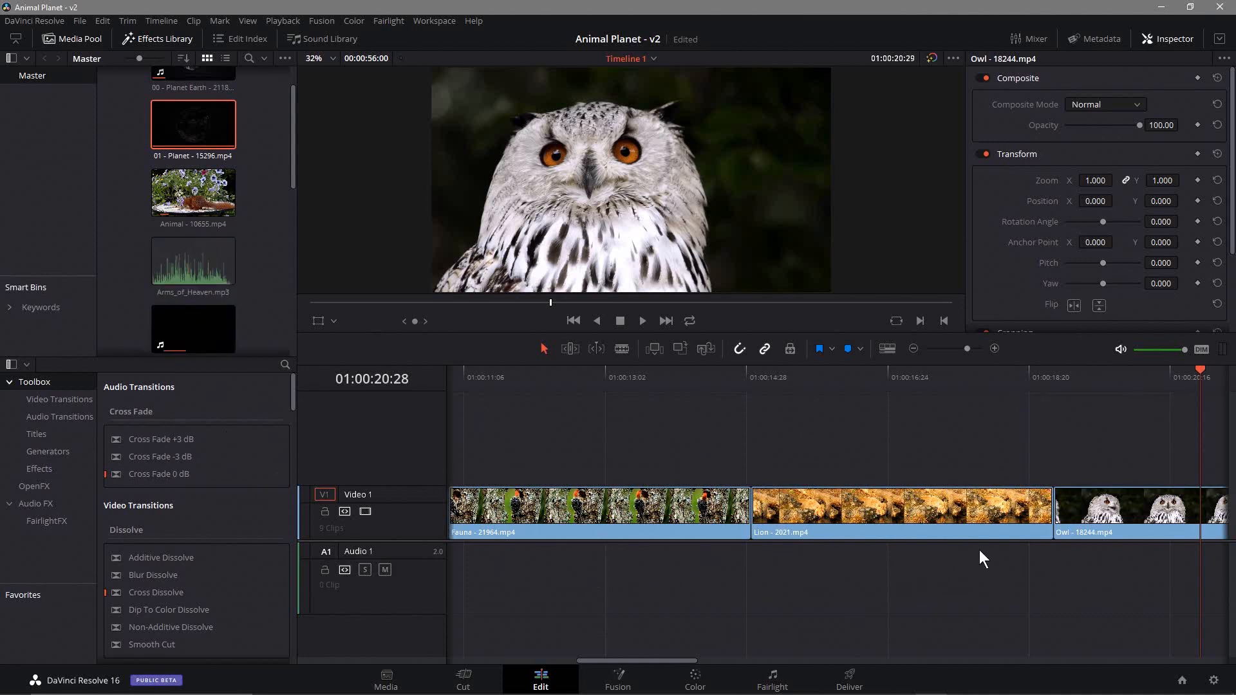
Return the playhead to the start of the timeline and save the project
drag(1201, 372, 231, 443)
key(Home)
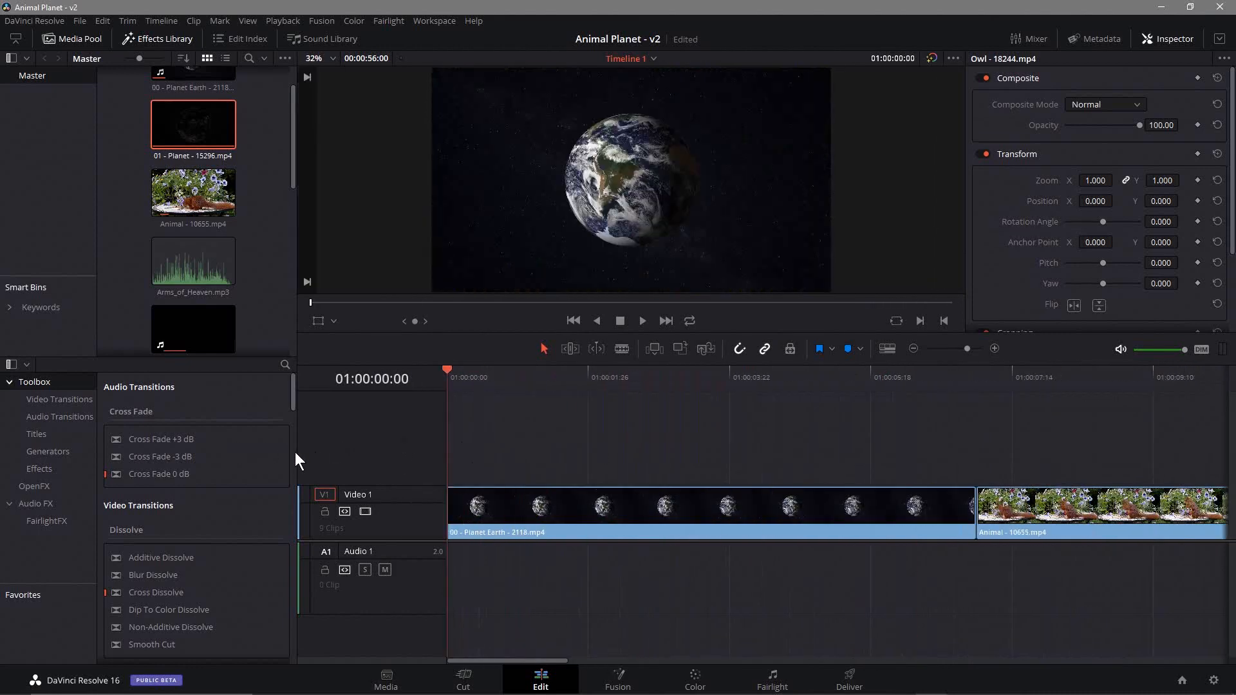
drag(451, 453, 403, 438)
click(81, 22)
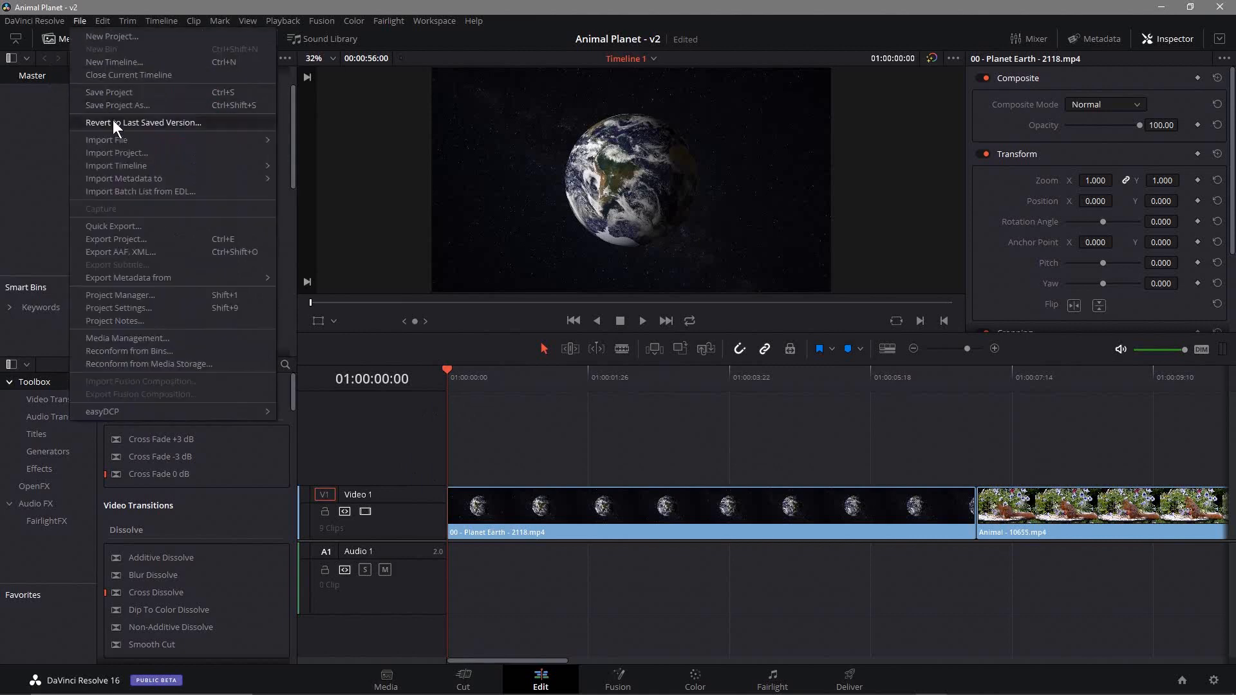
click(113, 92)
Add Arms_of_Heaven.mp3 to the Audio 1 track at the start of the timeline and play its opening
drag(190, 260, 461, 589)
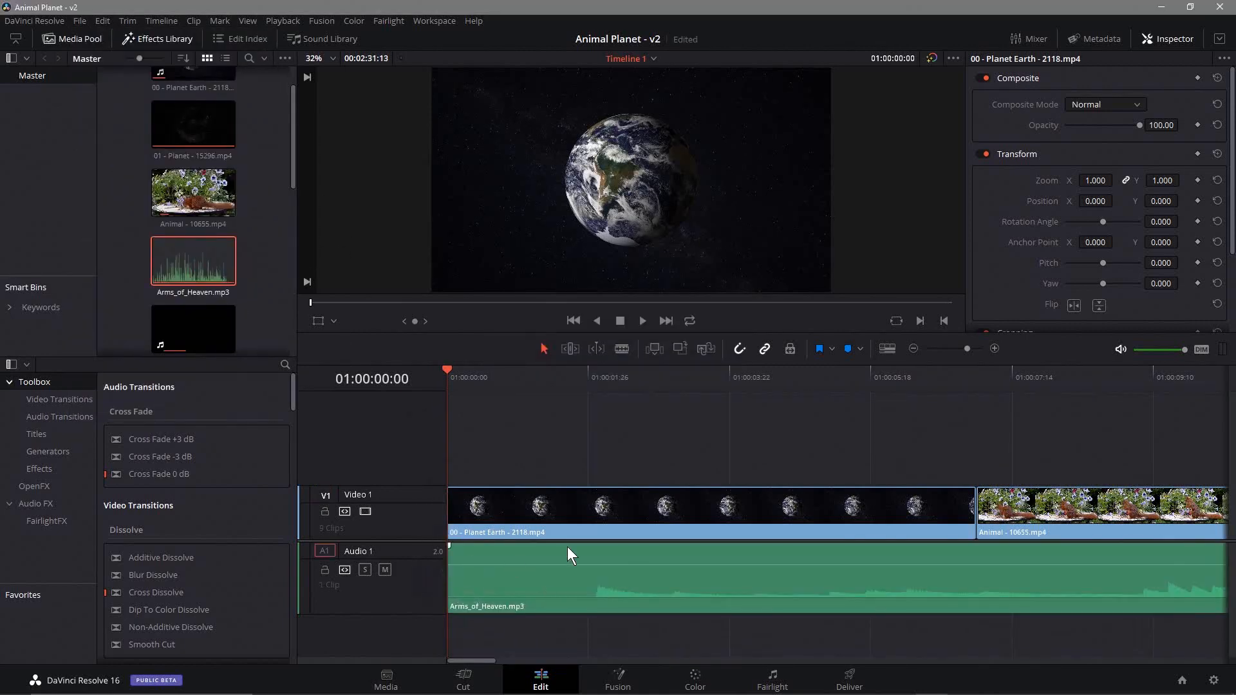
click(641, 321)
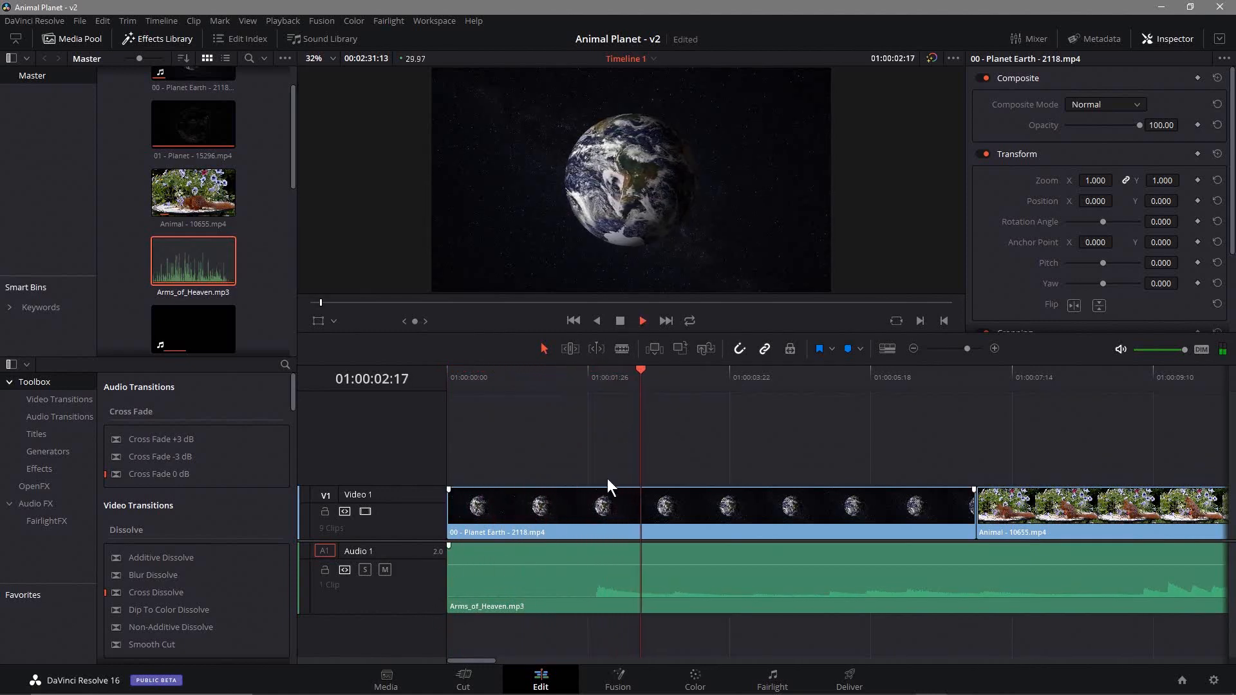
click(615, 326)
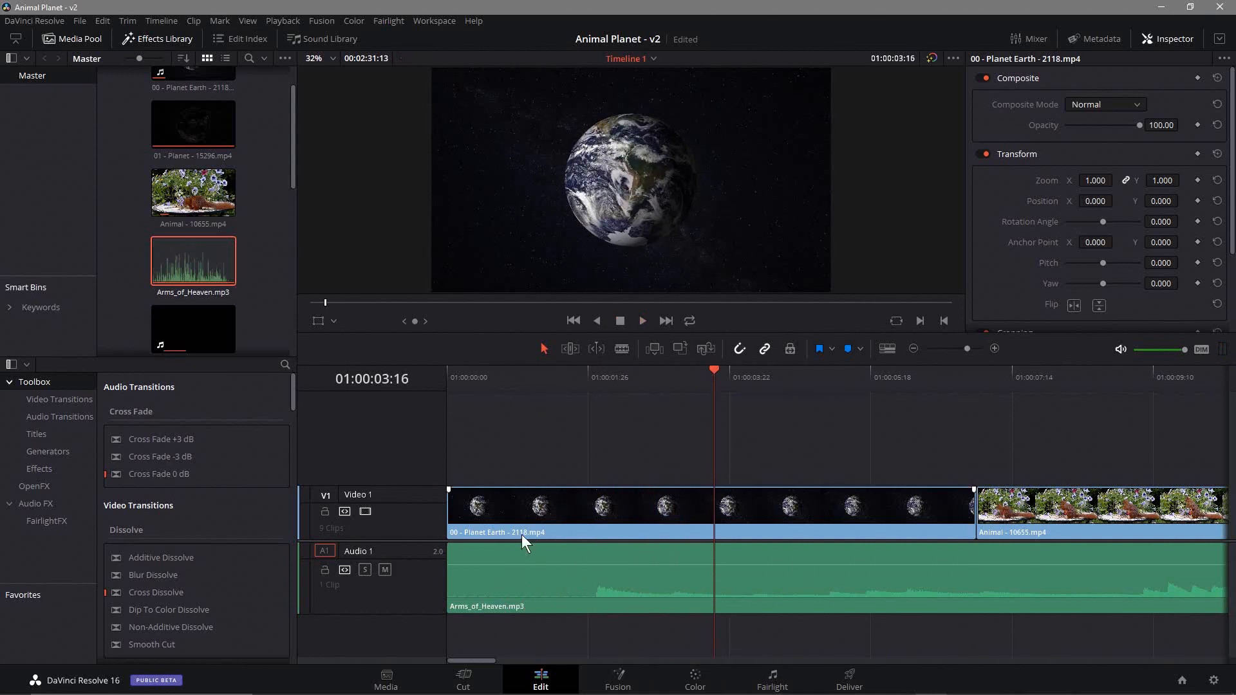
Split the Arms_of_Heaven.mp3 clip at 01:00:01:28, where the sound begins, and cut out the silent opening piece
drag(710, 371, 593, 392)
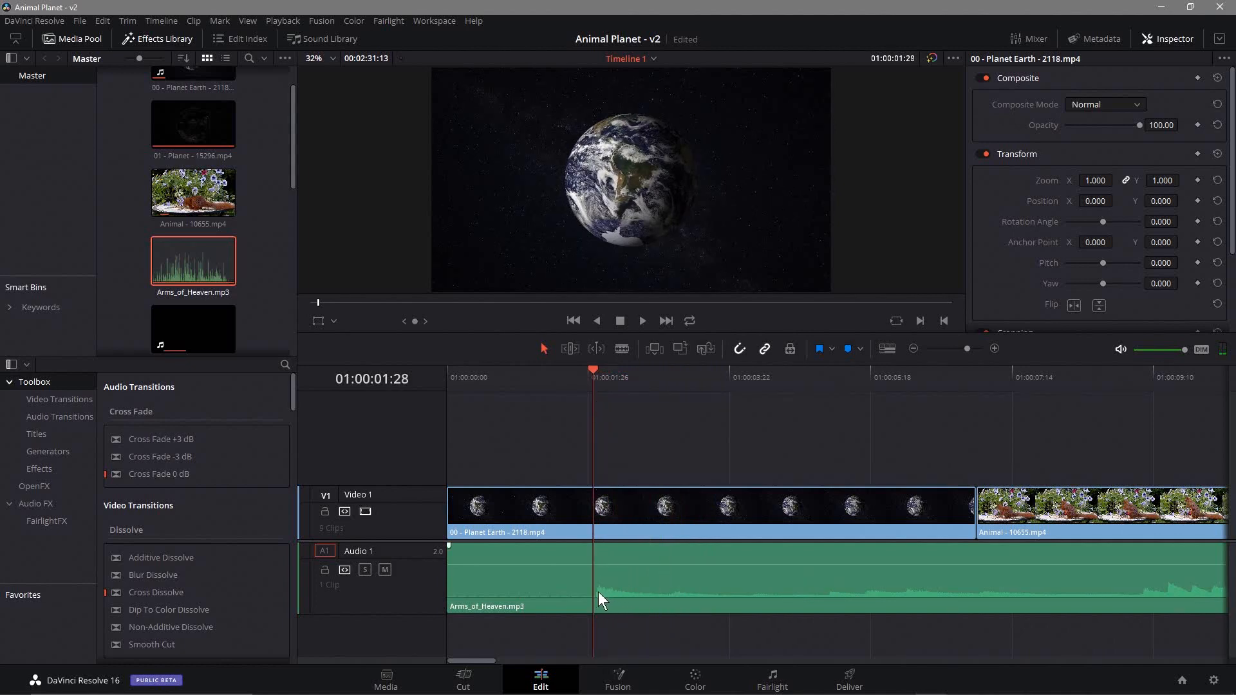
click(620, 348)
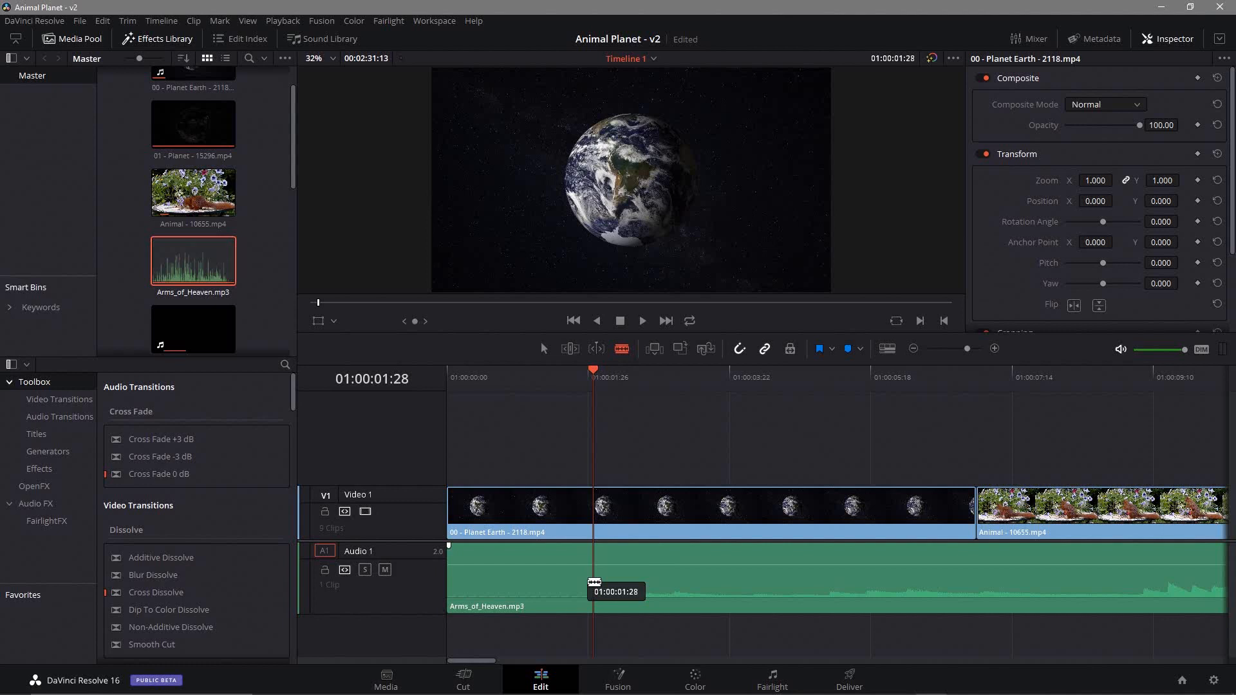
click(593, 582)
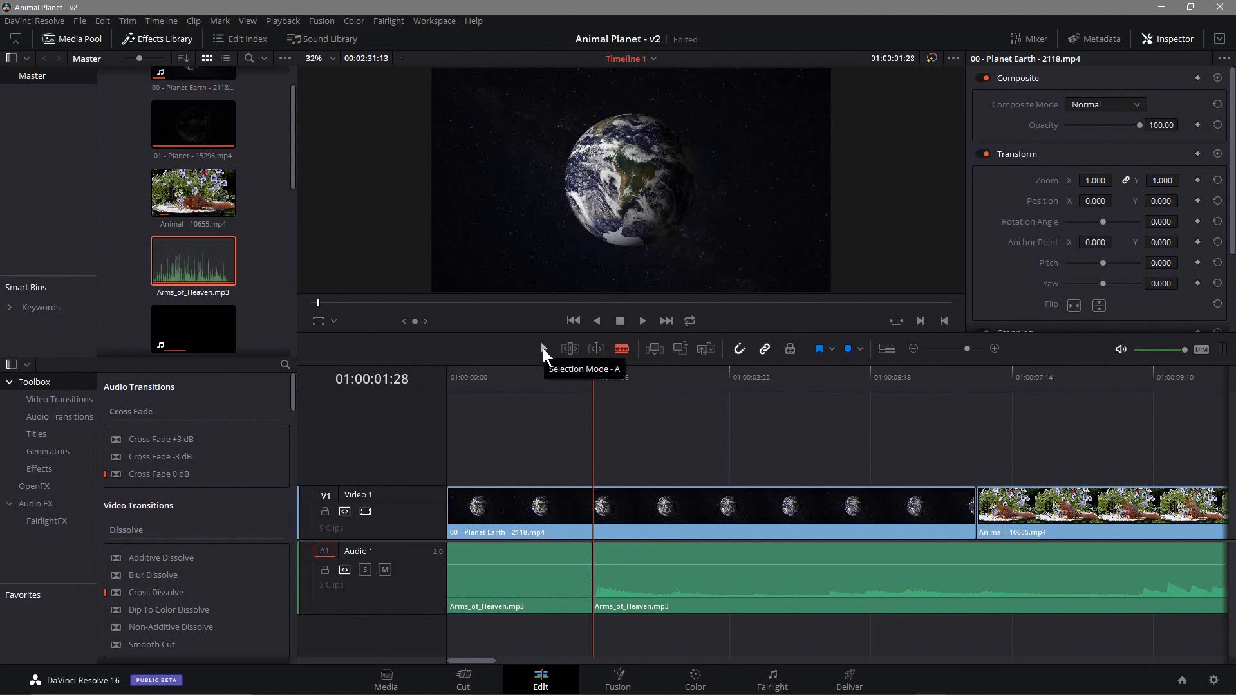
click(504, 585)
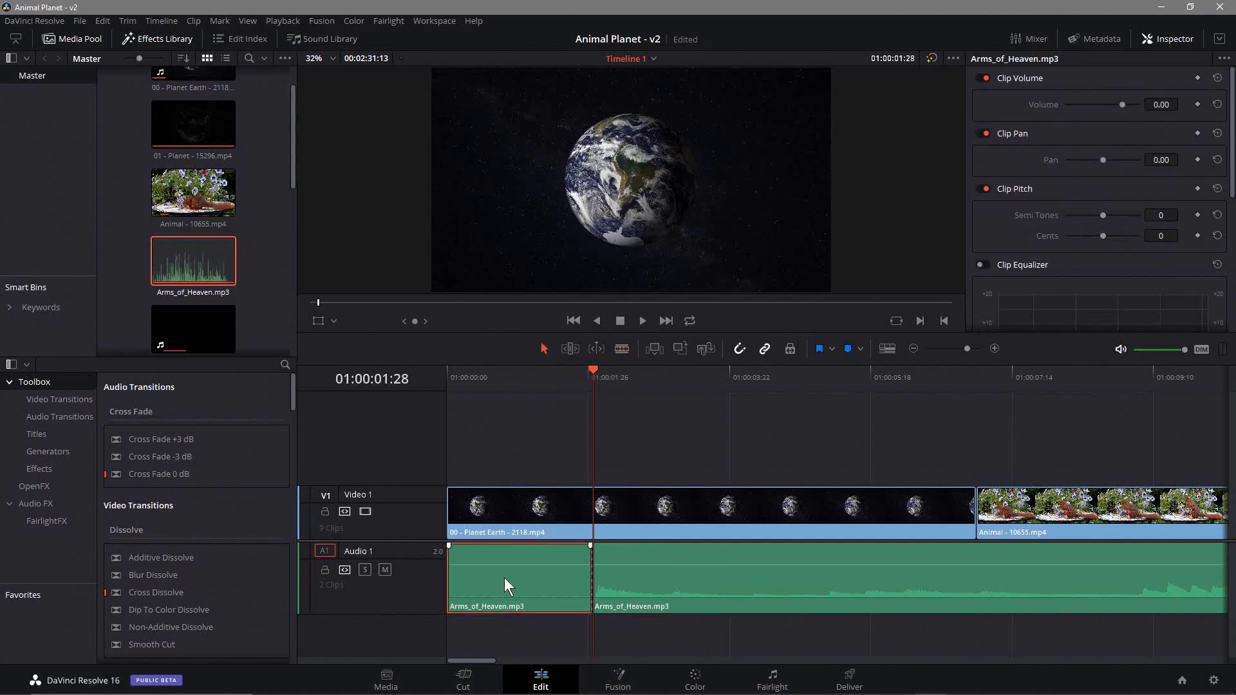
right_click(504, 578)
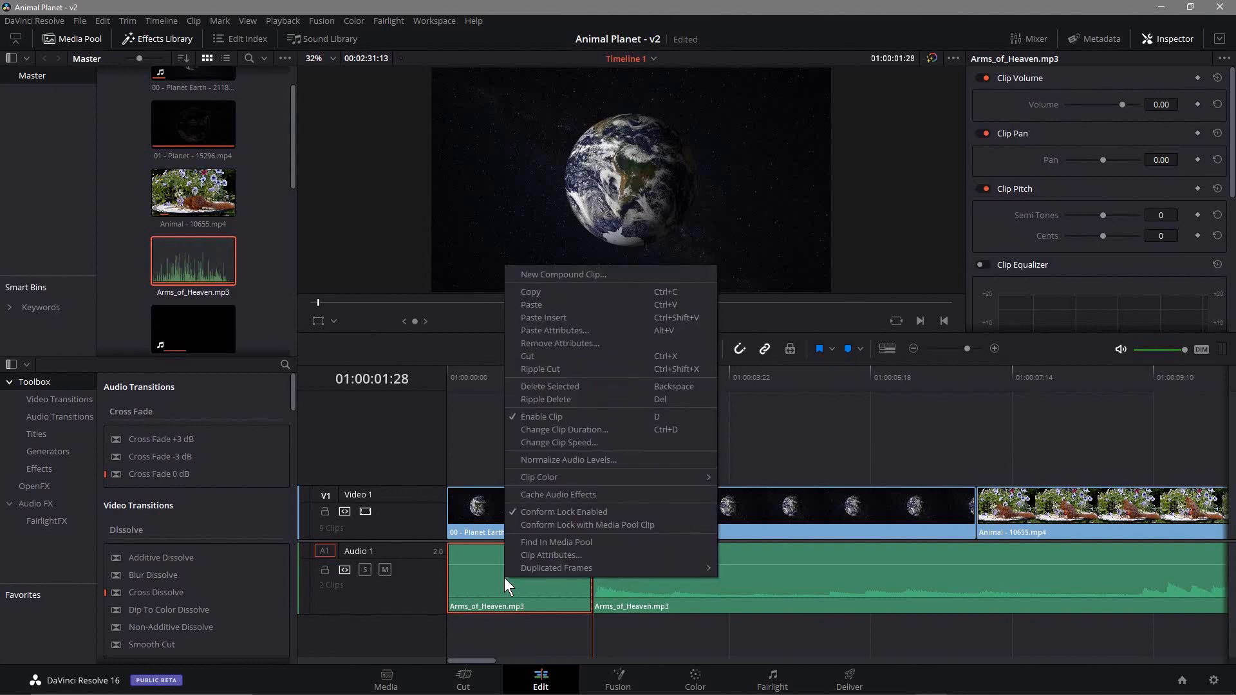
click(536, 357)
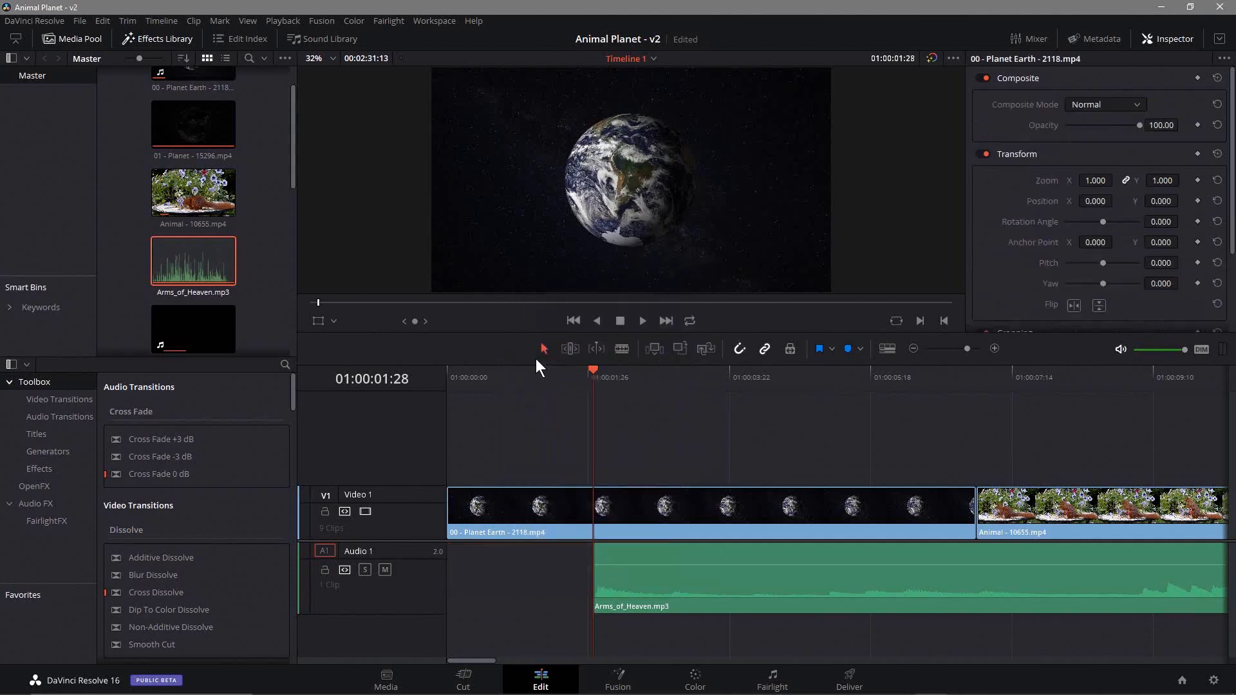
Move the remaining Arms_of_Heaven.mp3 clip to the start of the timeline and play the opening to check it
drag(705, 556, 511, 563)
click(572, 320)
key(space)
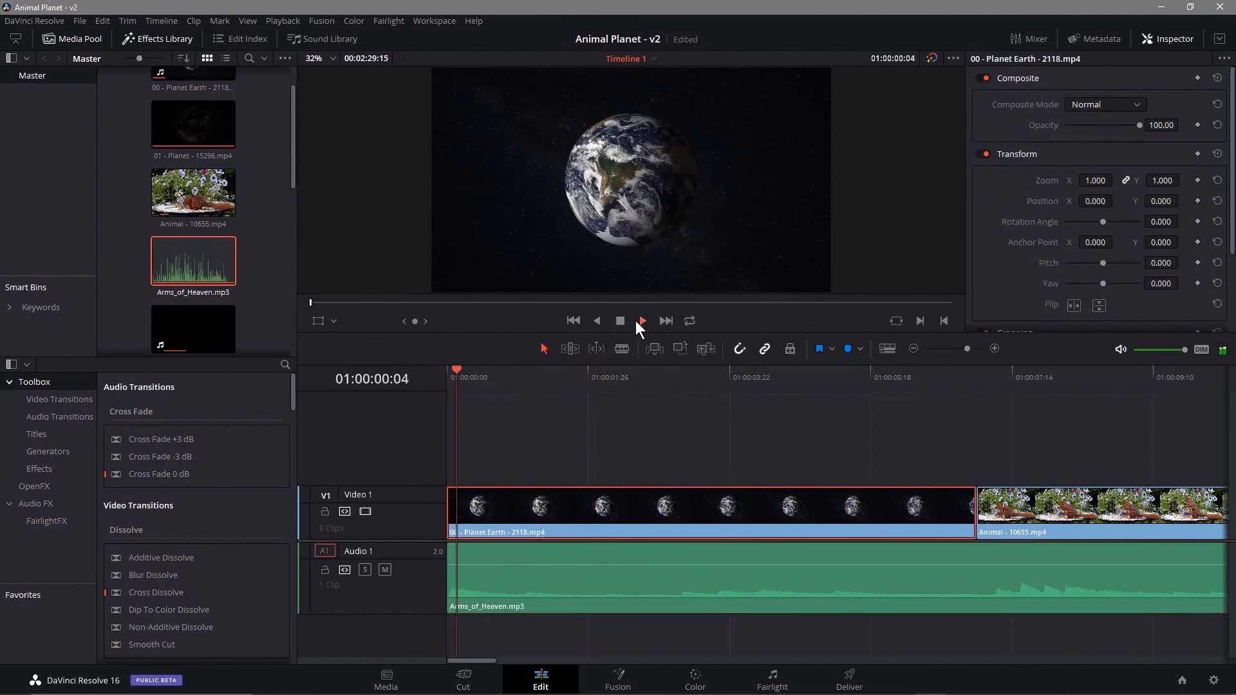
click(621, 321)
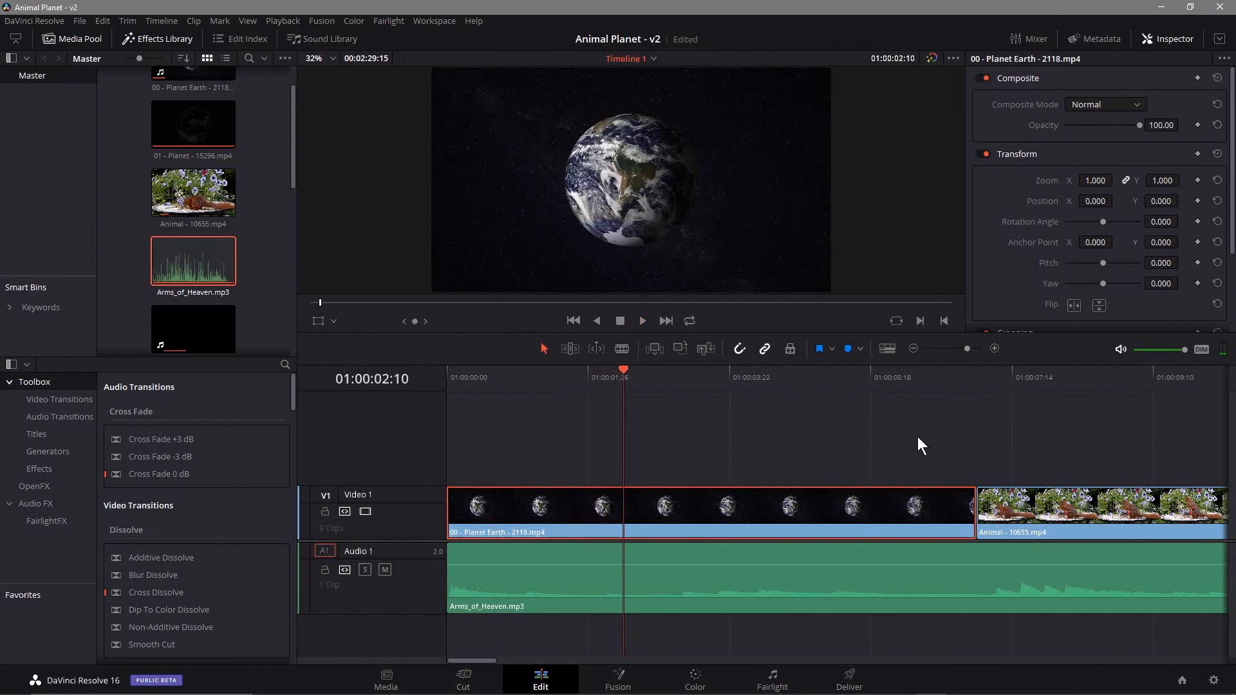
Examine how the music track lines up with the video clips through to the end of the sequence
drag(625, 371, 717, 373)
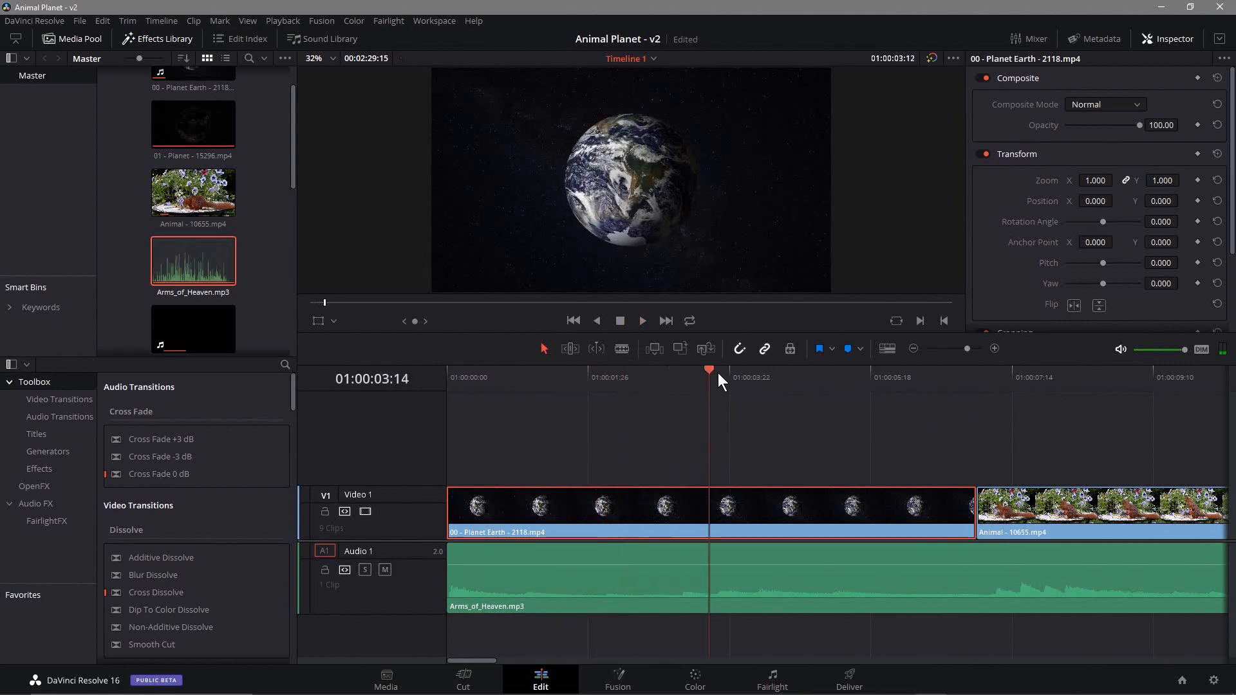
scroll(995, 433, right, 3)
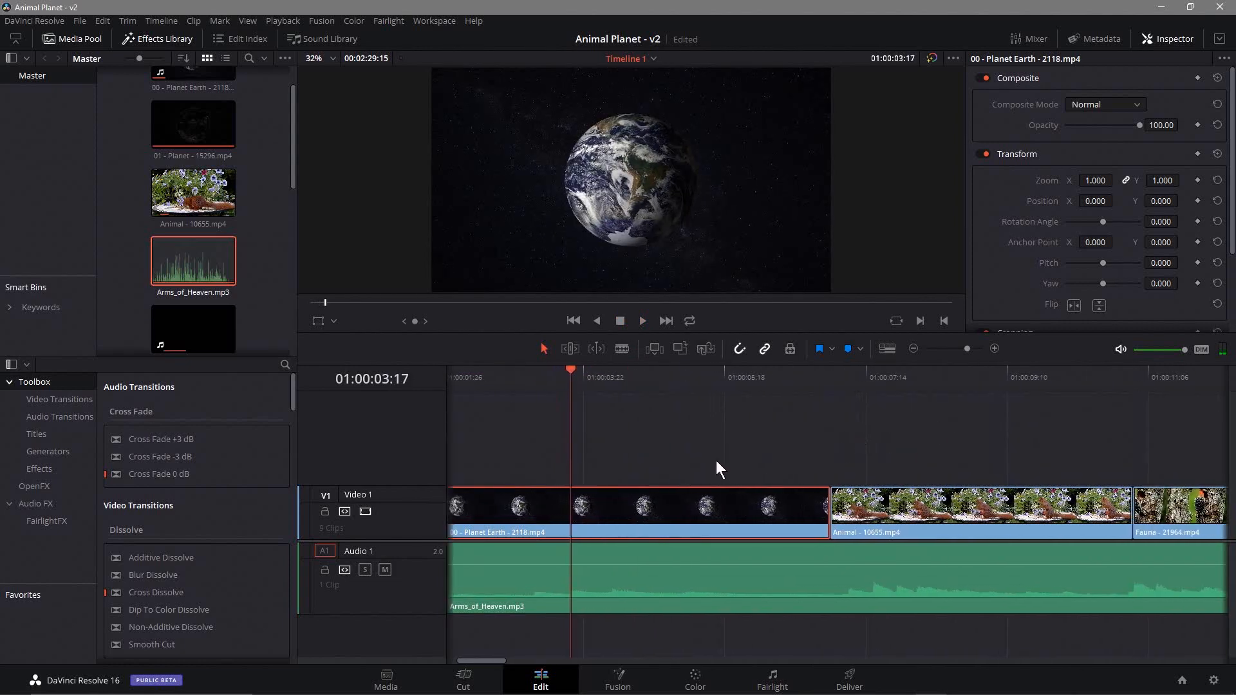
scroll(905, 465, right, 7)
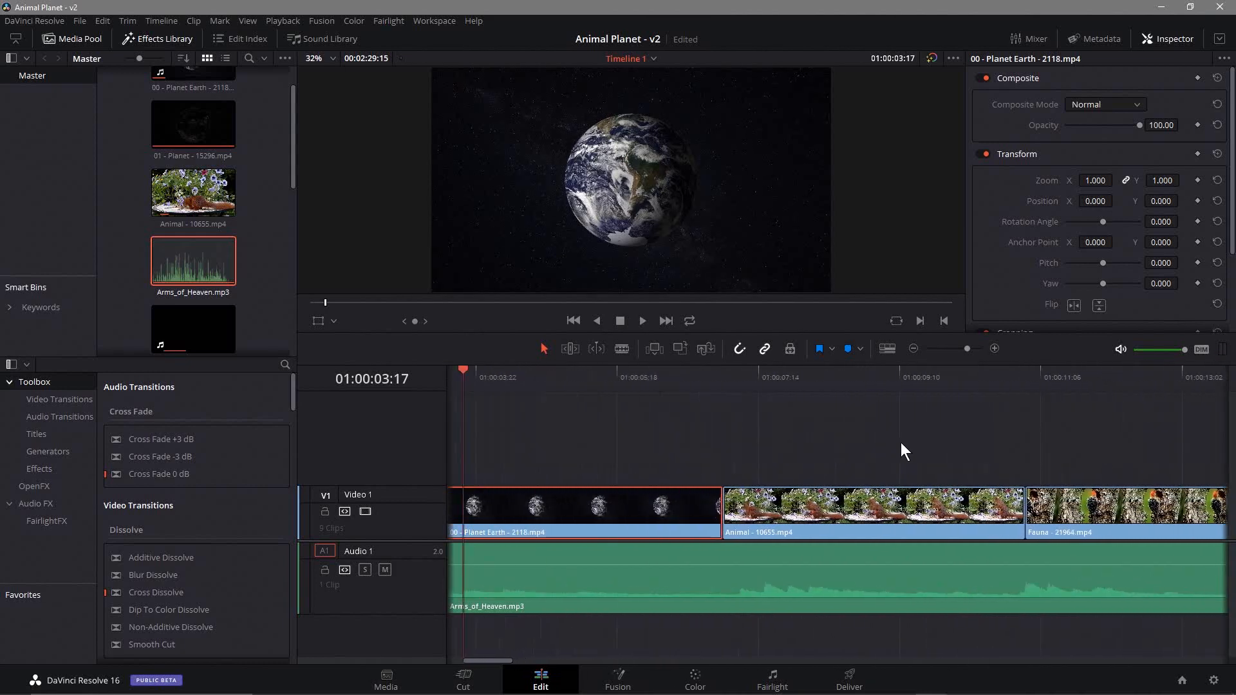
scroll(630, 443, right, 9)
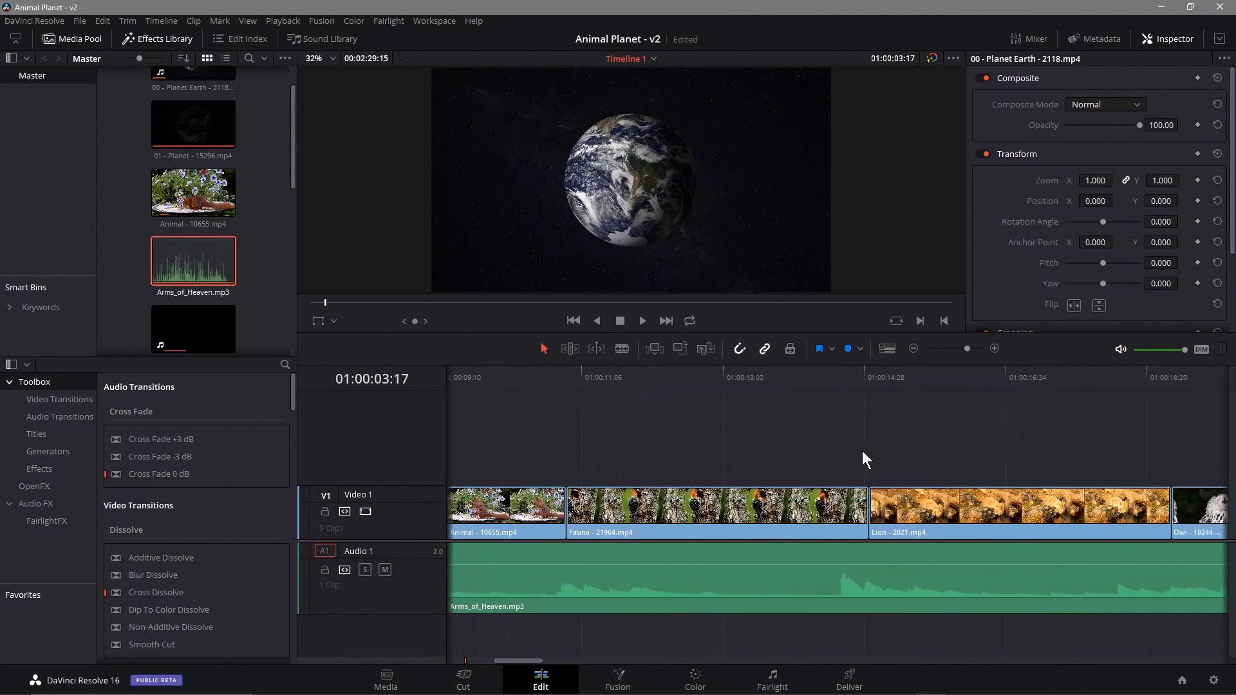
scroll(639, 458, right, 3)
scroll(945, 443, right, 11)
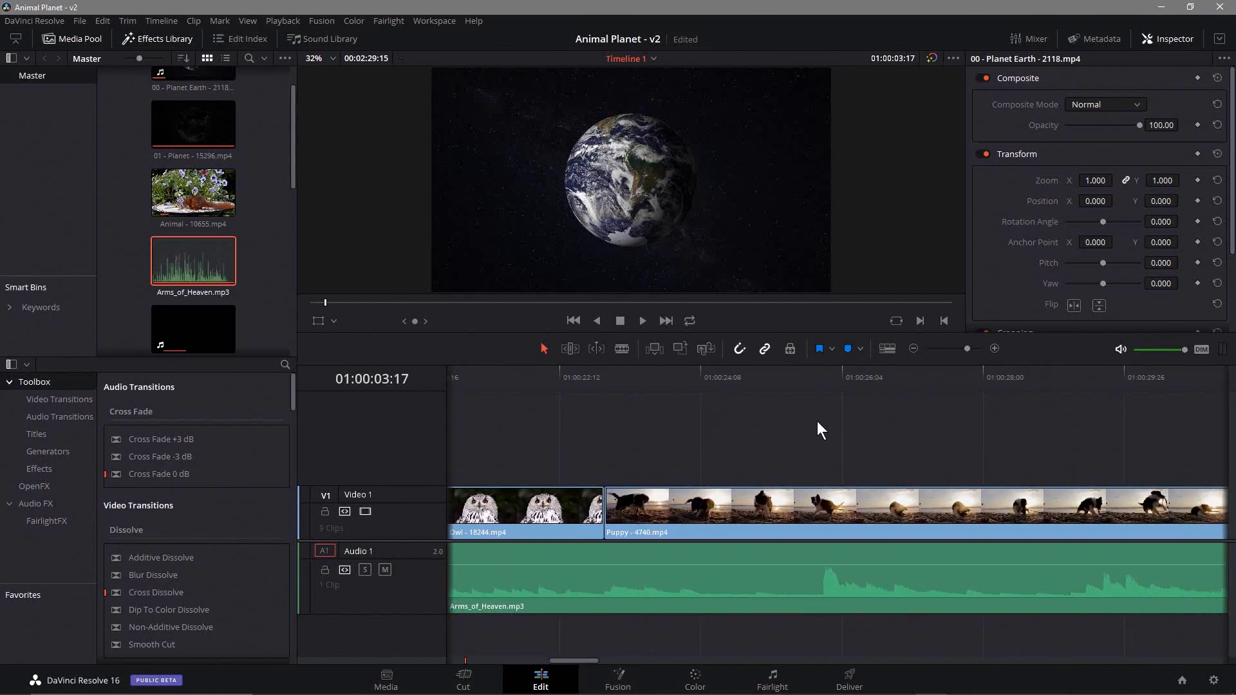
scroll(817, 421, down, 6)
scroll(816, 422, down, 5)
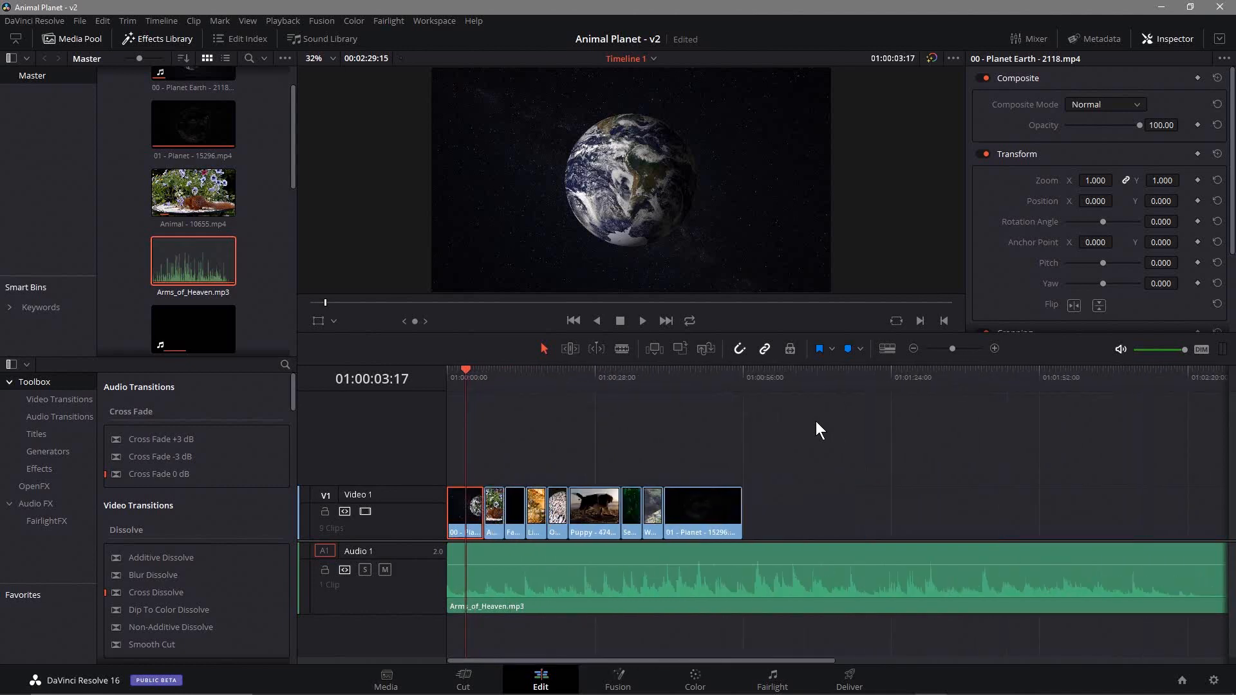
scroll(816, 423, up, 4)
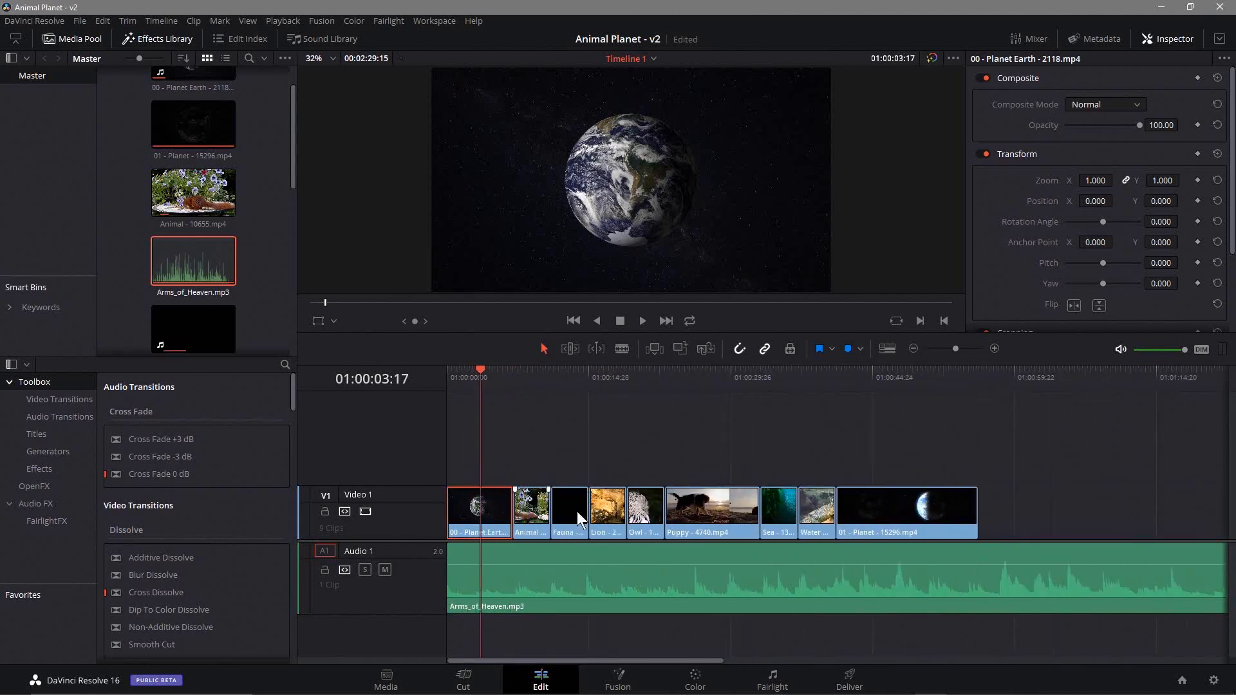
scroll(780, 425, up, 1)
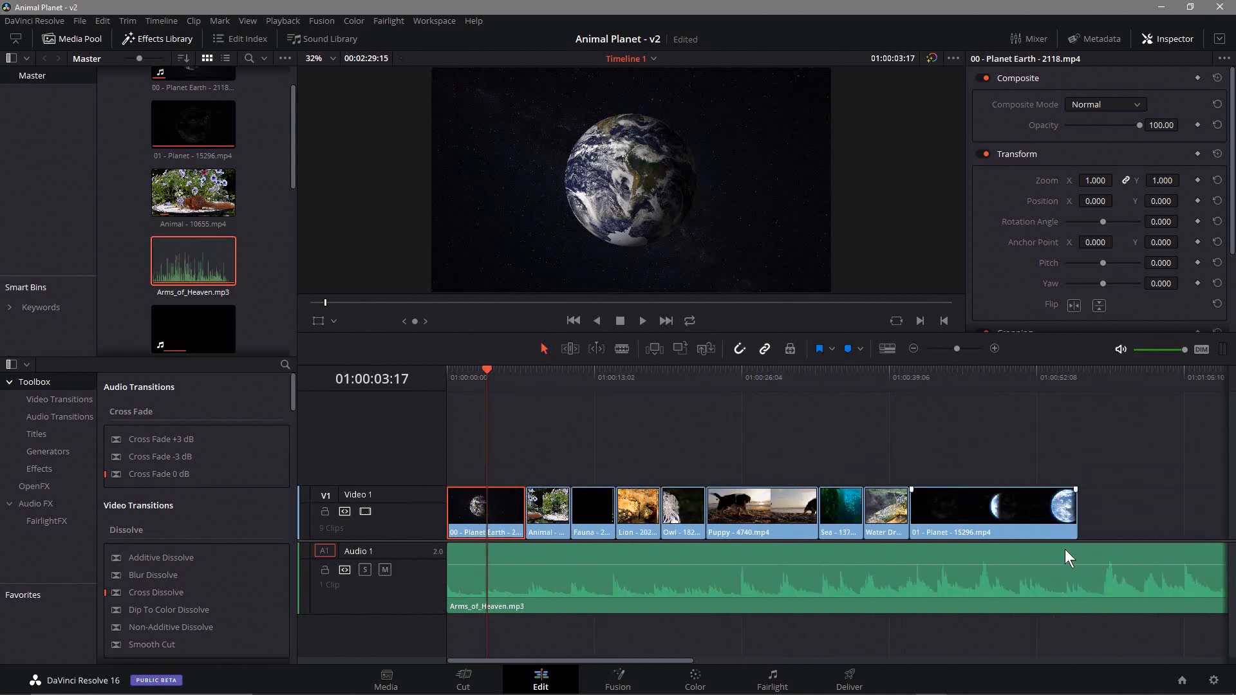
scroll(926, 437, down, 3)
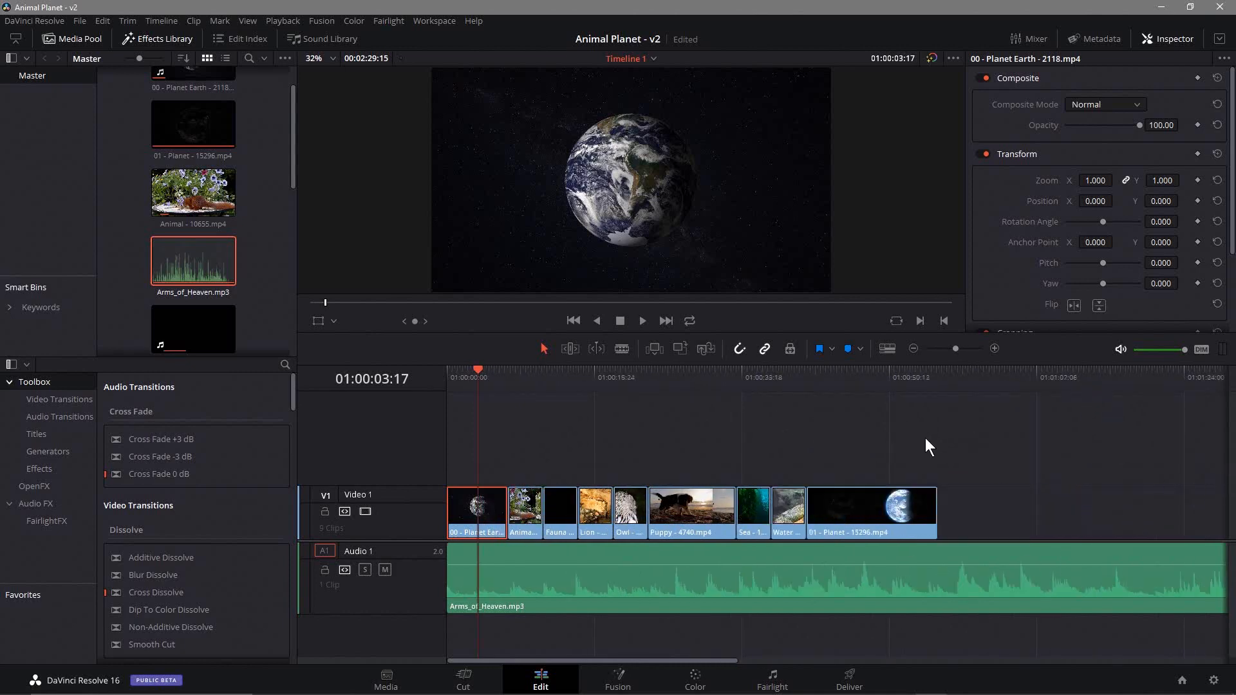
scroll(923, 439, up, 3)
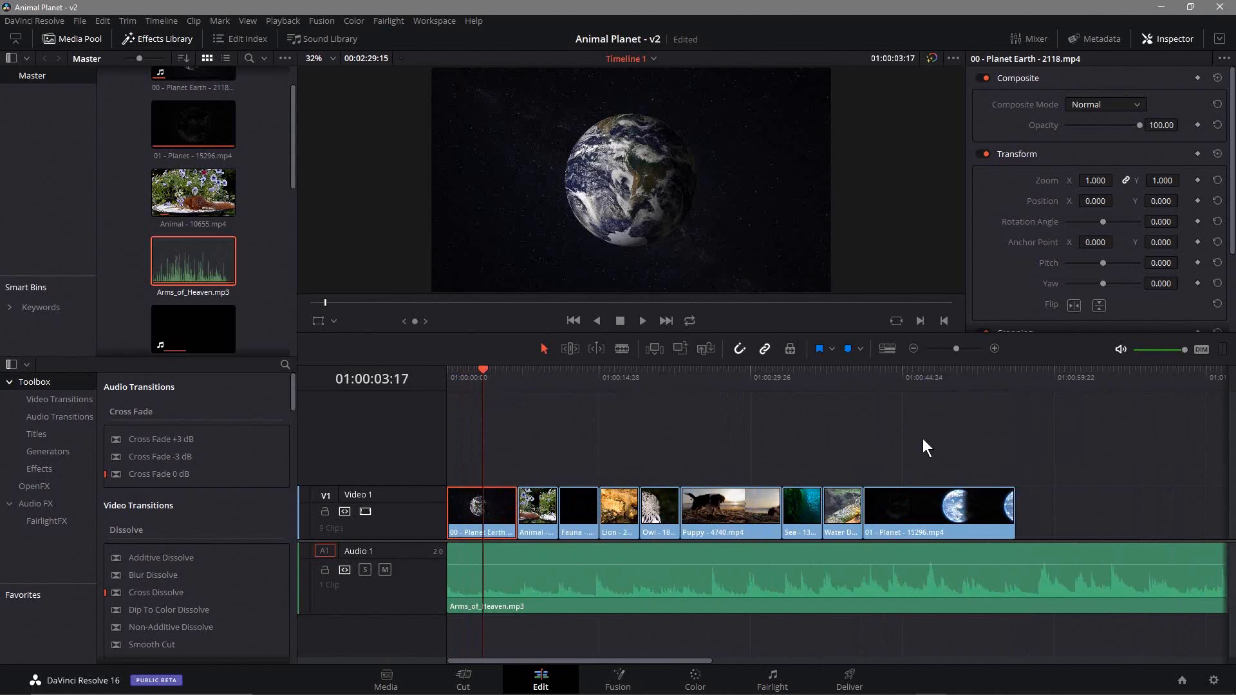
Split the music at 01:00:56:00, the end of the last video clip, and delete the excess audio after it
click(1015, 380)
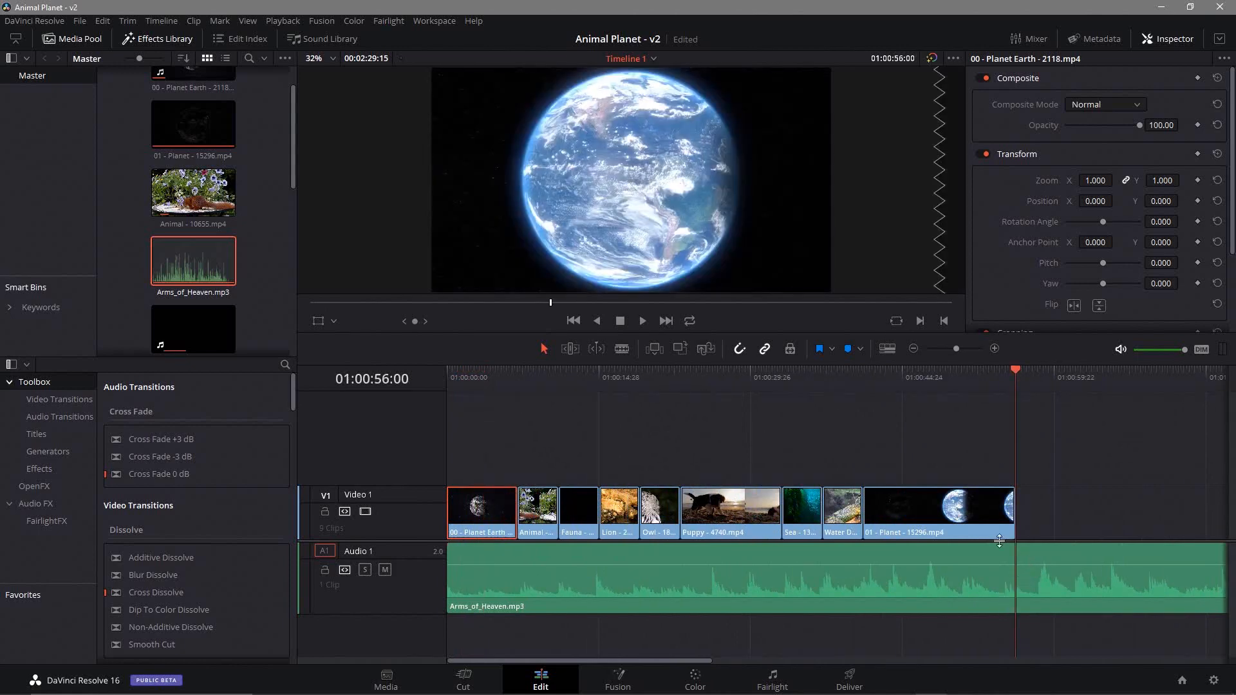
click(621, 349)
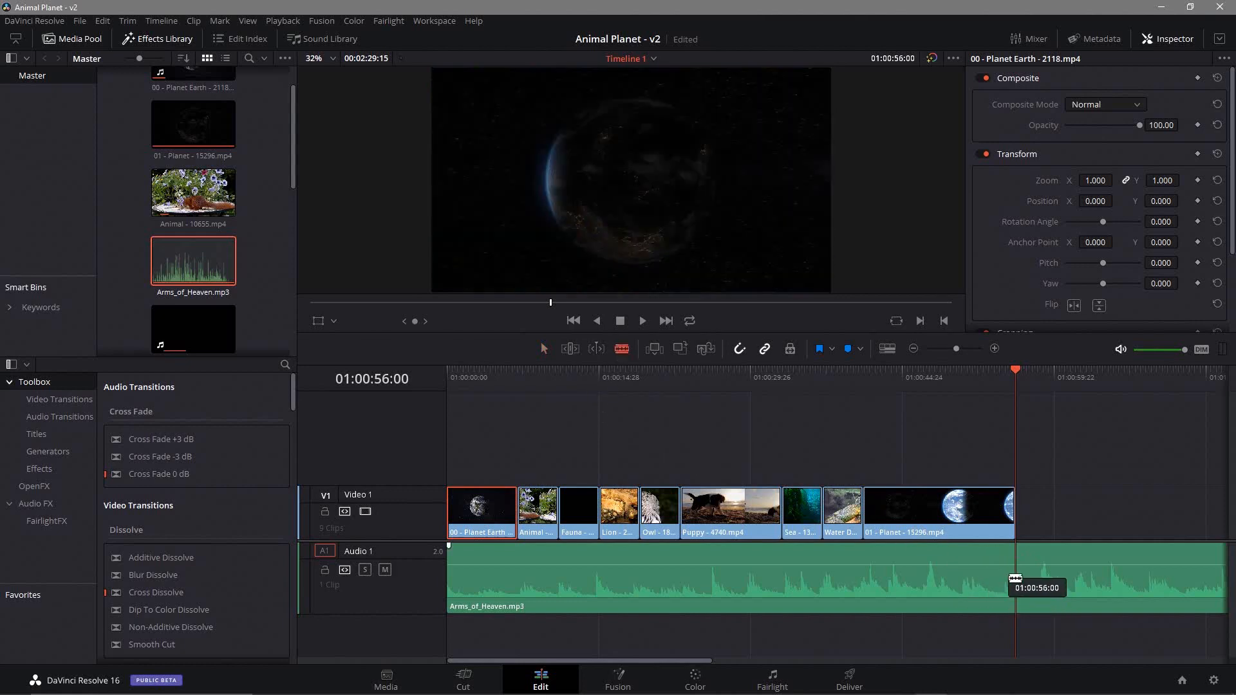
click(1014, 578)
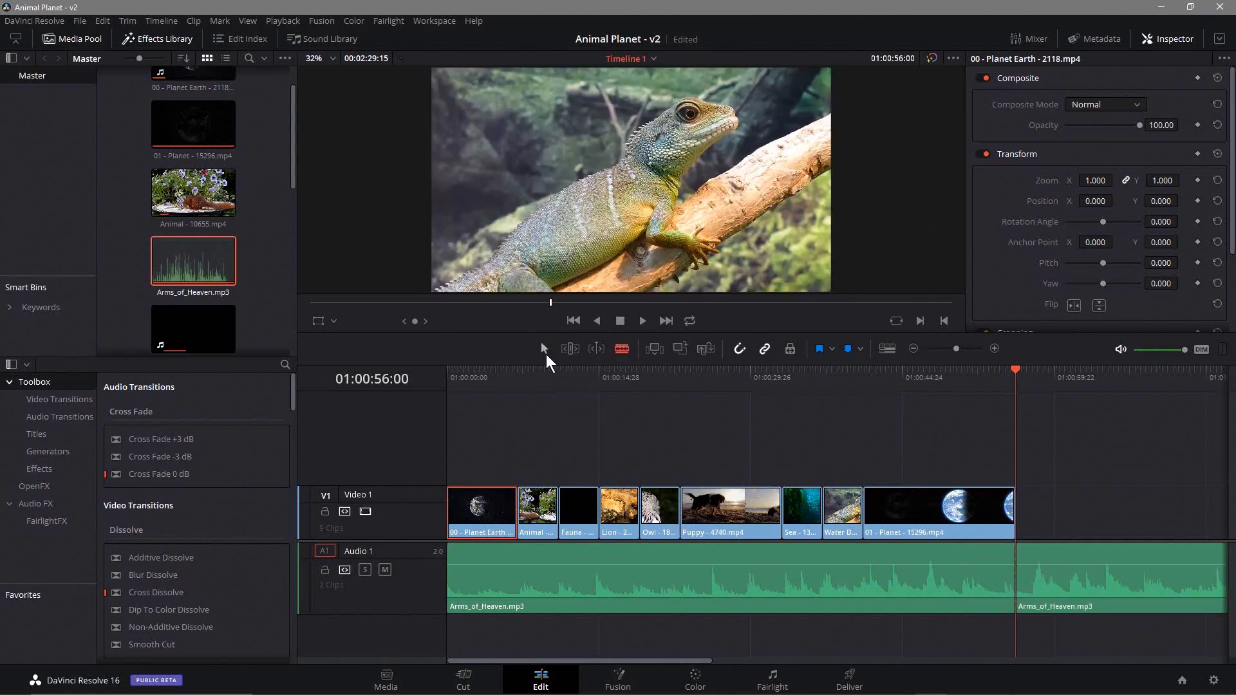
click(544, 349)
click(1087, 560)
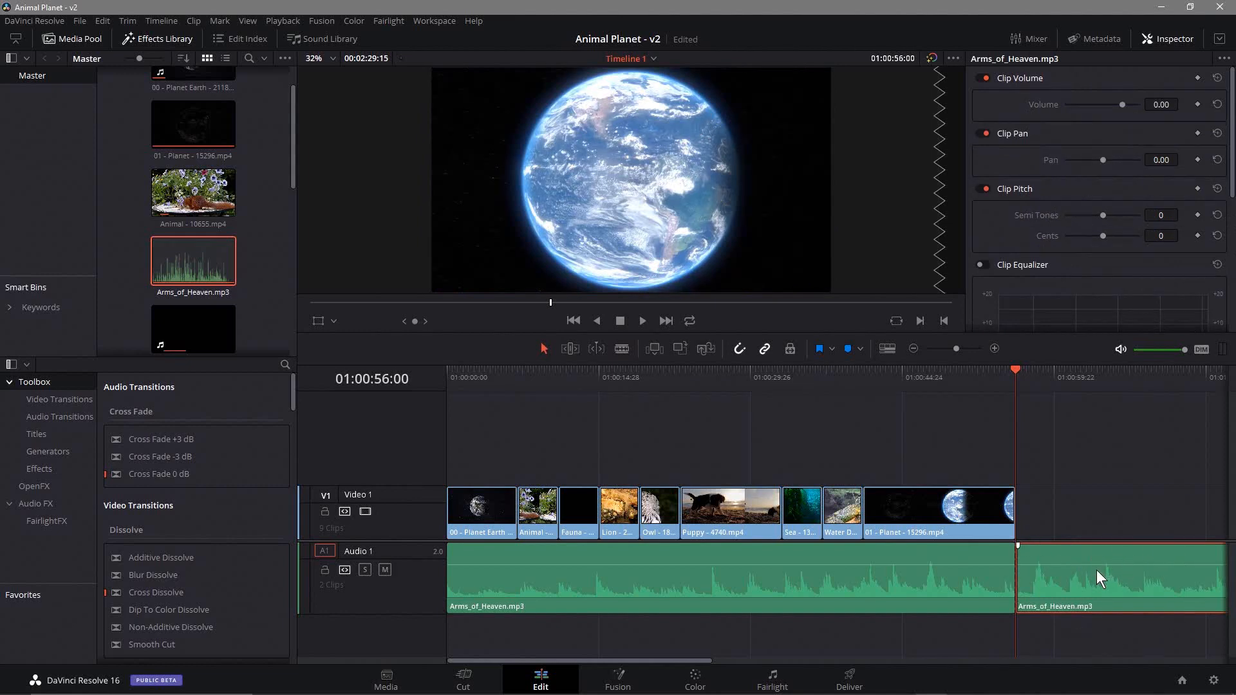
key(Delete)
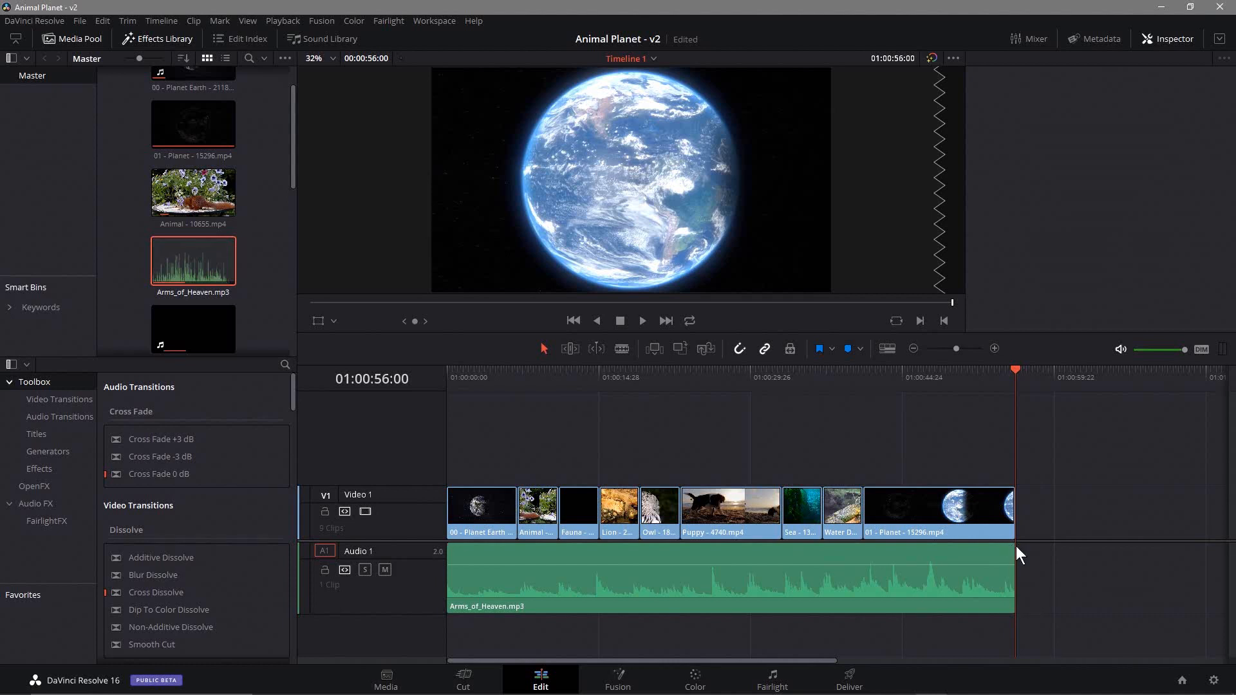
Add a long fade-out to the music from about the start of the Sea clip to its end, and save the project
drag(1013, 545, 784, 561)
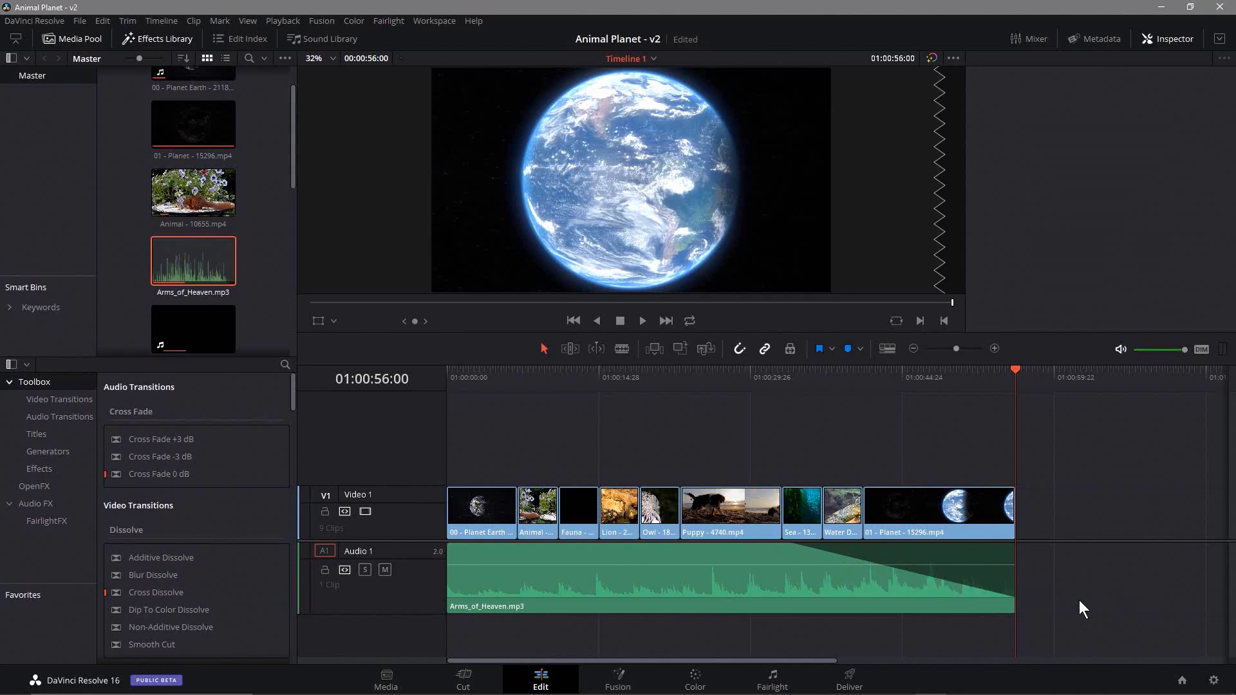
click(80, 21)
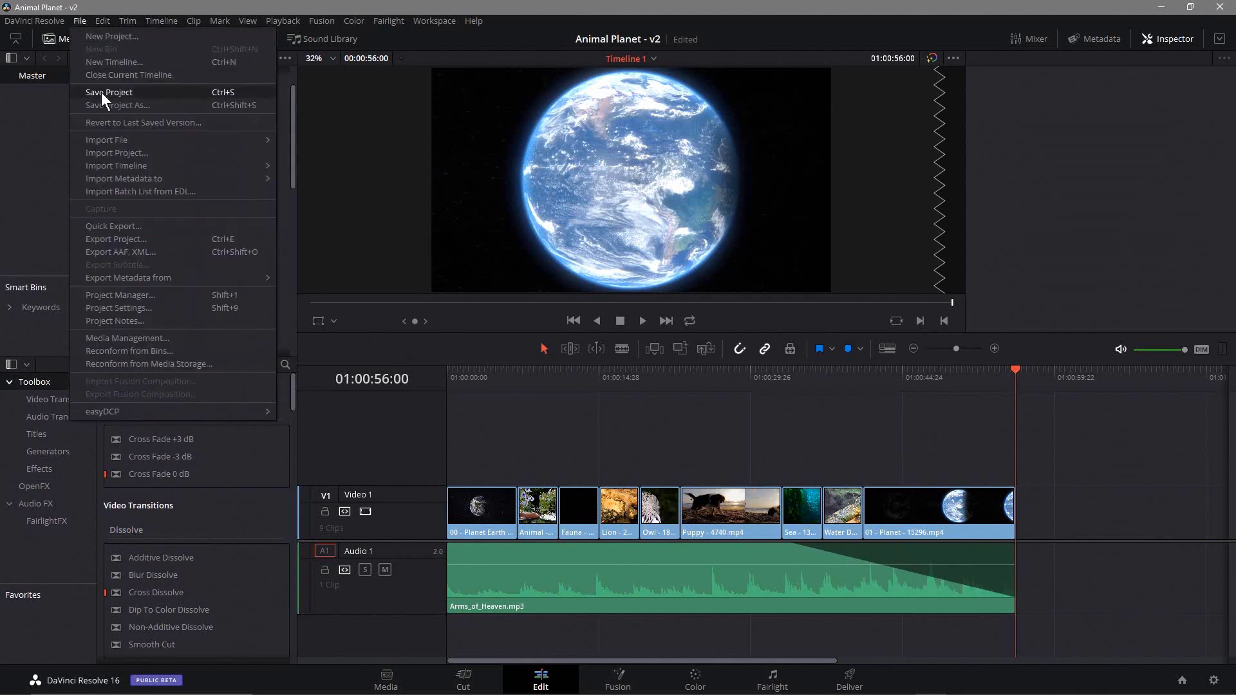
click(101, 92)
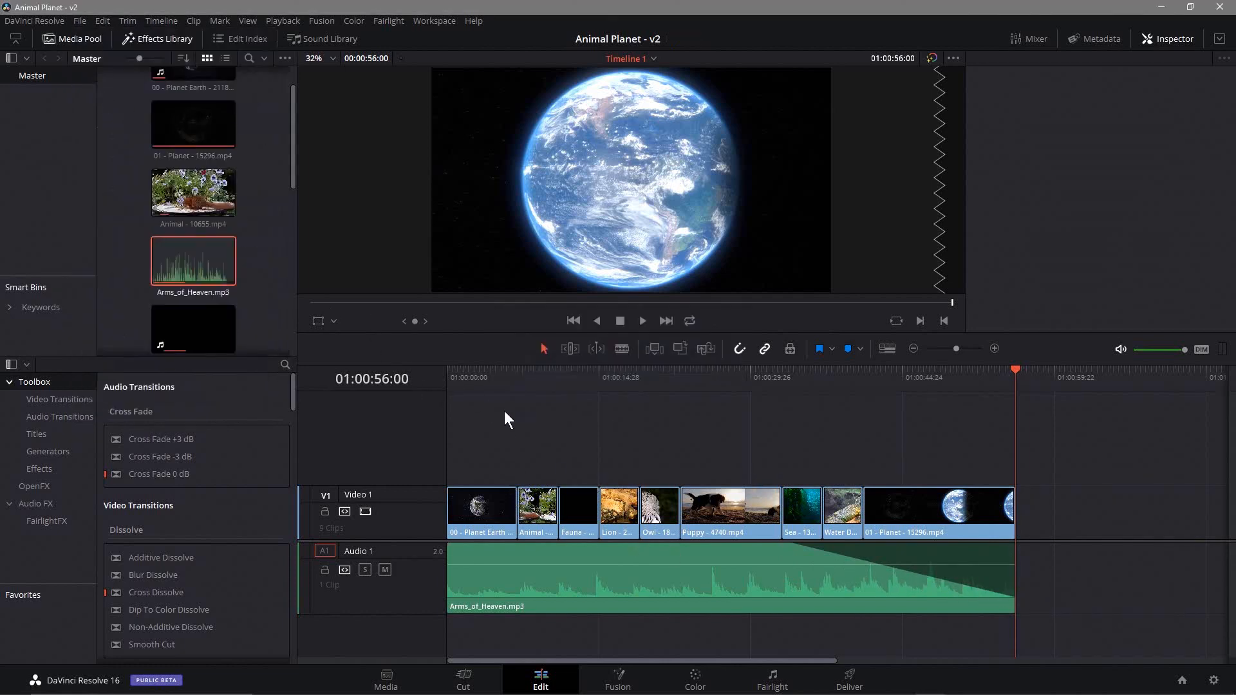
Play the timeline from just before the cut between the Planet Earth and Animal clips
click(517, 376)
drag(515, 370, 506, 368)
click(646, 320)
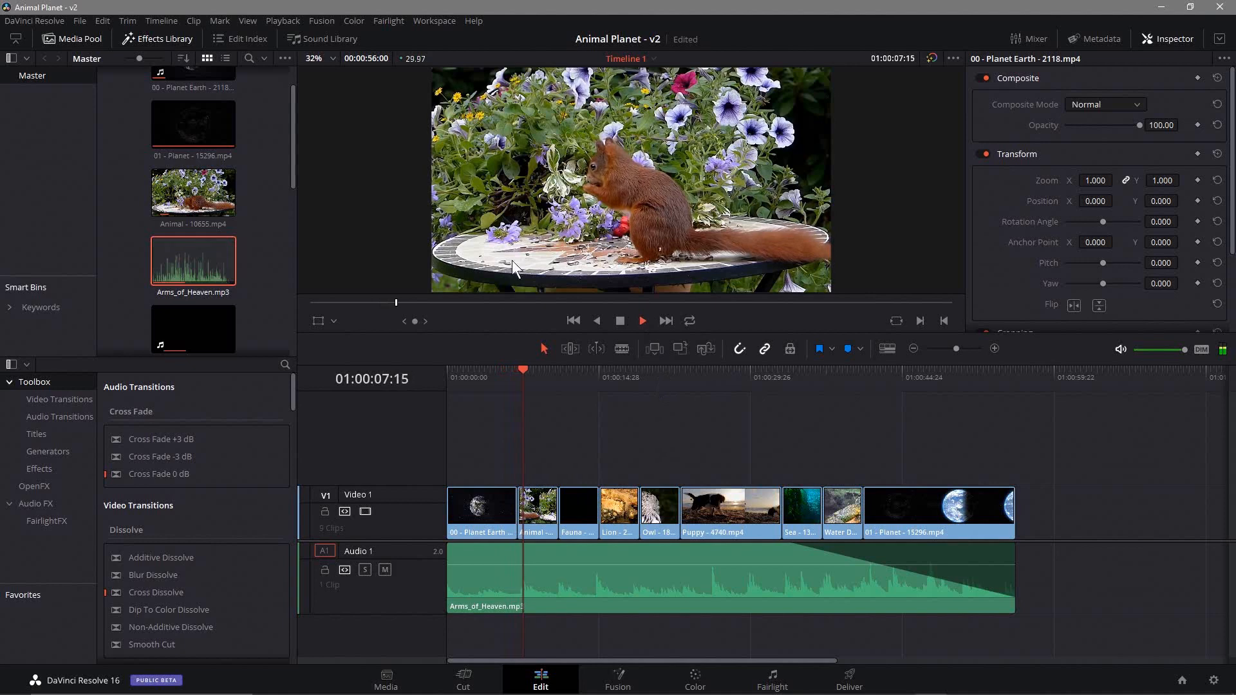
Stop playback and add 30-frame Cross Dissolves at the Planet Earth–Animal, Animal–Fauna, Fauna–Lion and Lion–Owl cuts
click(620, 319)
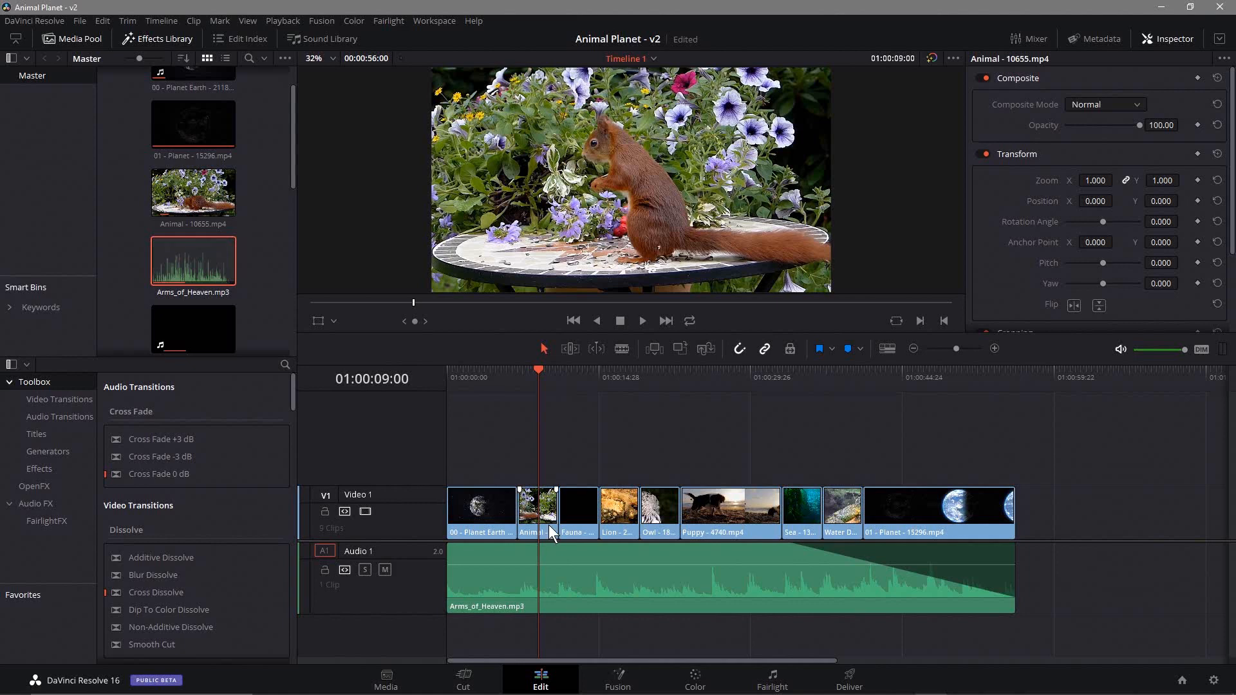
scroll(548, 520, up, 4)
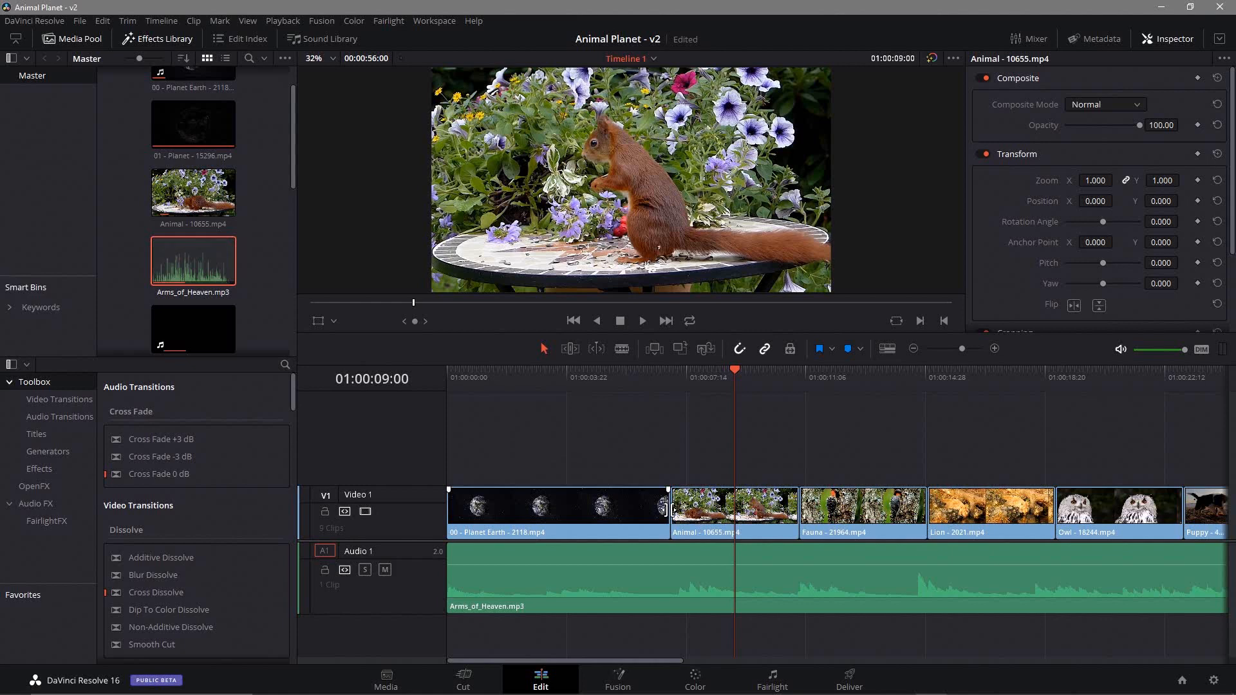
right_click(668, 510)
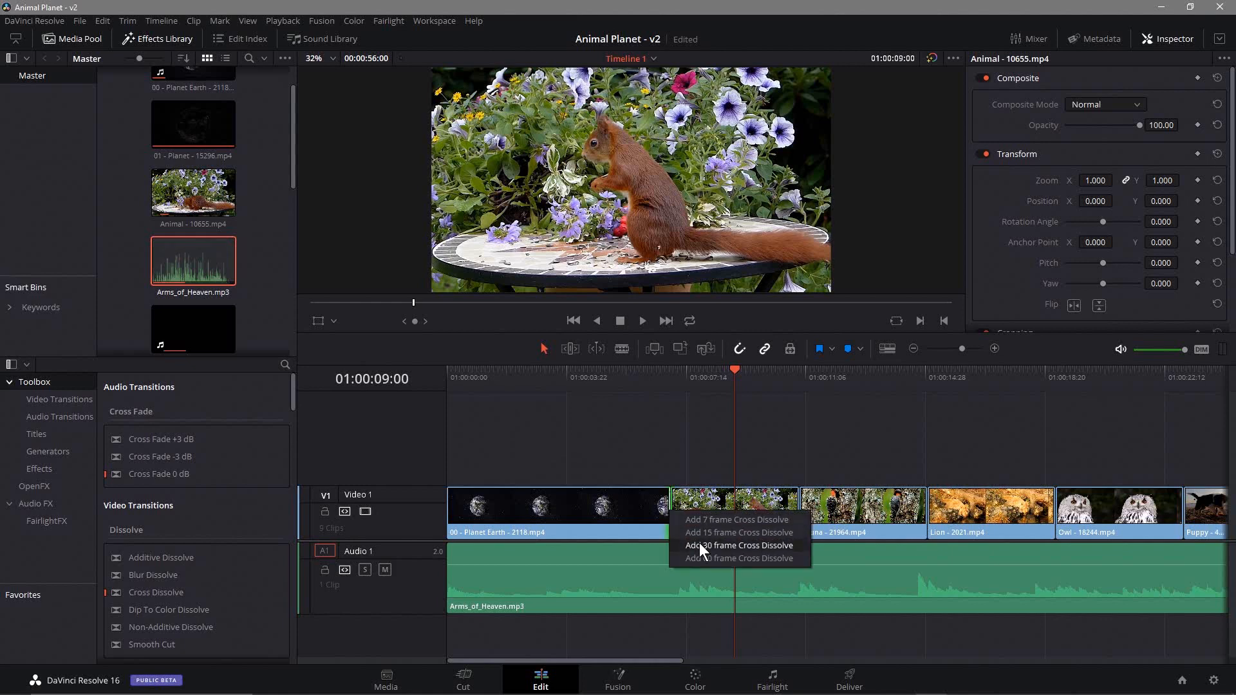
click(699, 546)
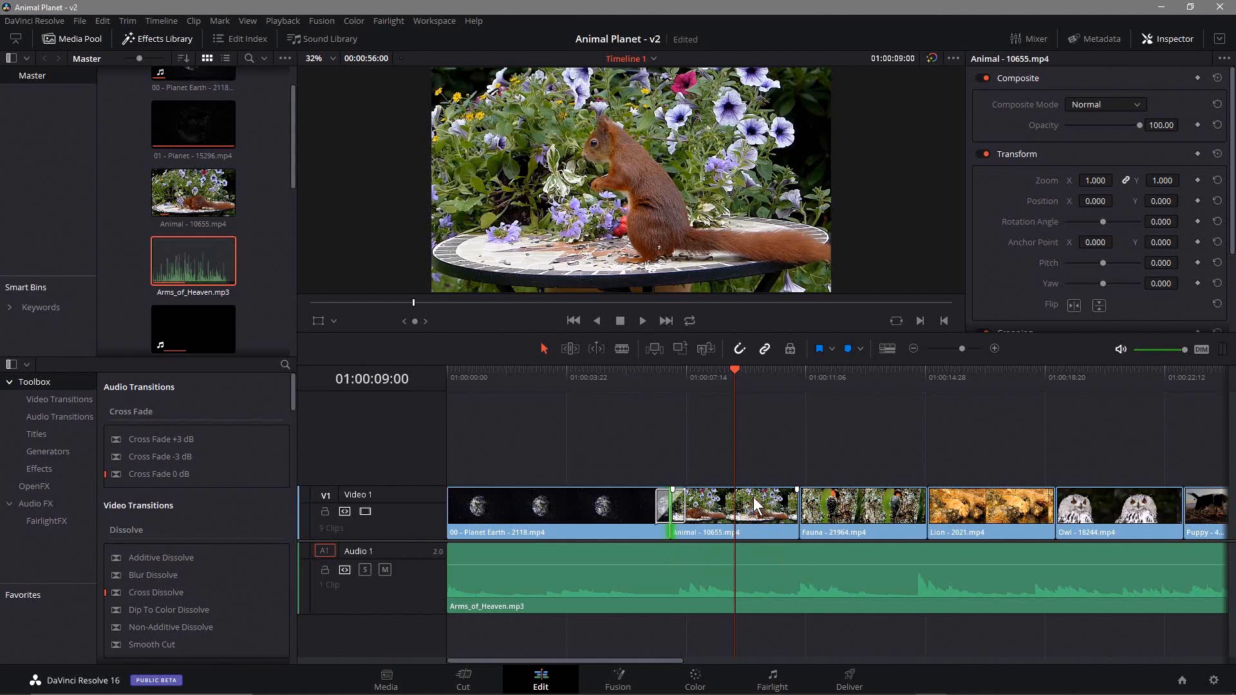
right_click(798, 511)
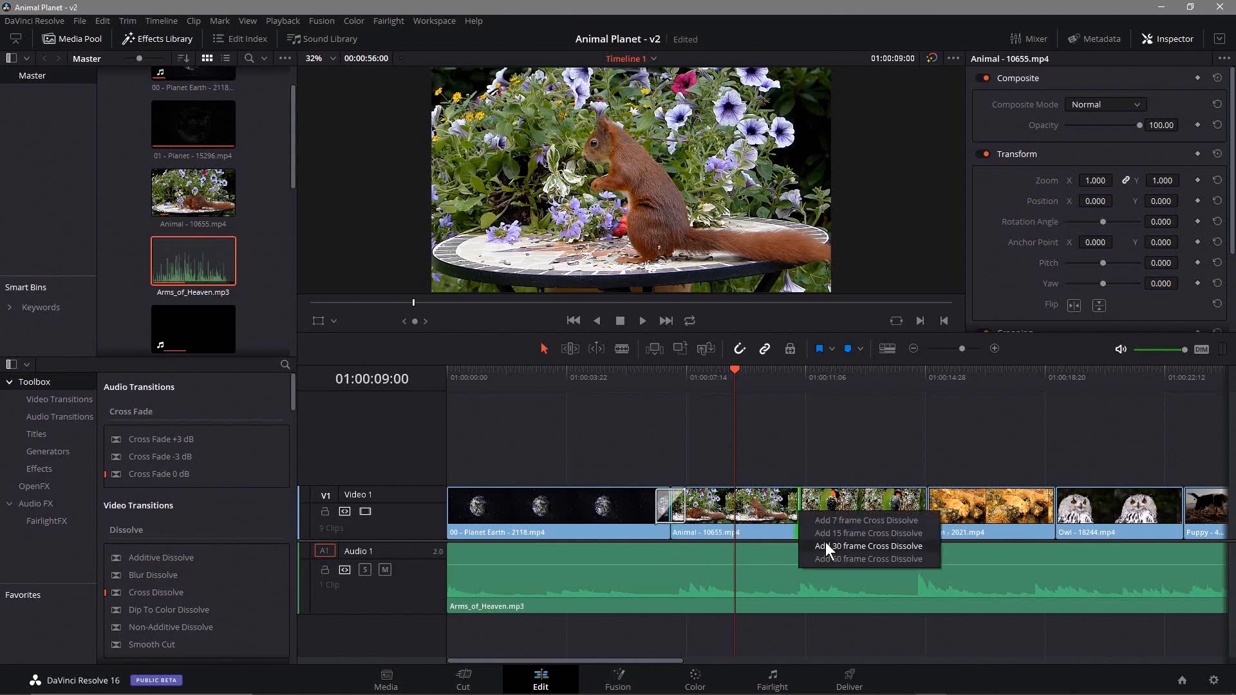
click(825, 544)
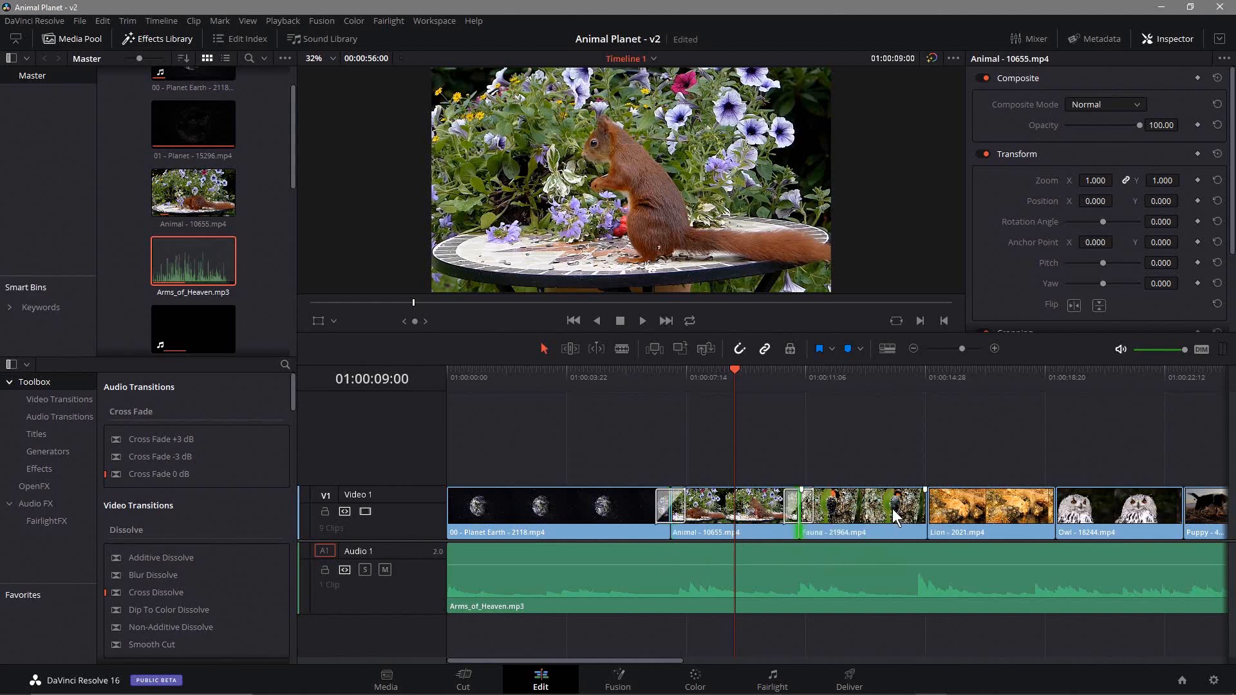
right_click(929, 511)
click(958, 542)
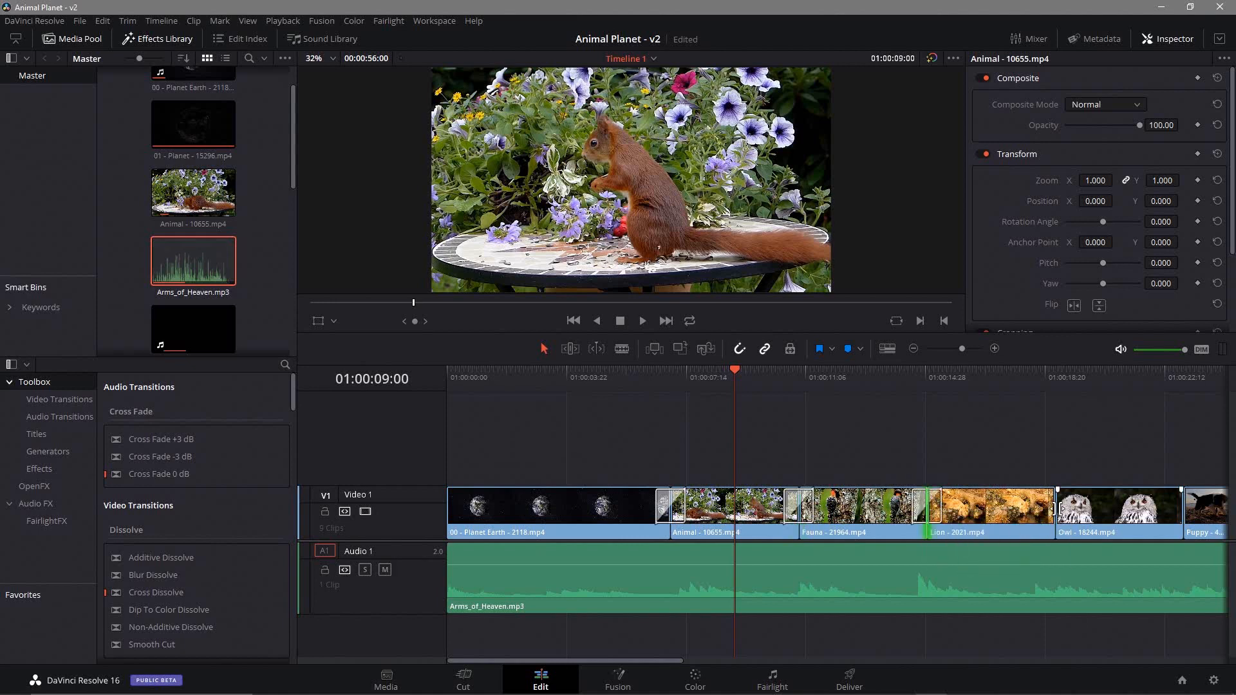
right_click(1056, 508)
click(1087, 544)
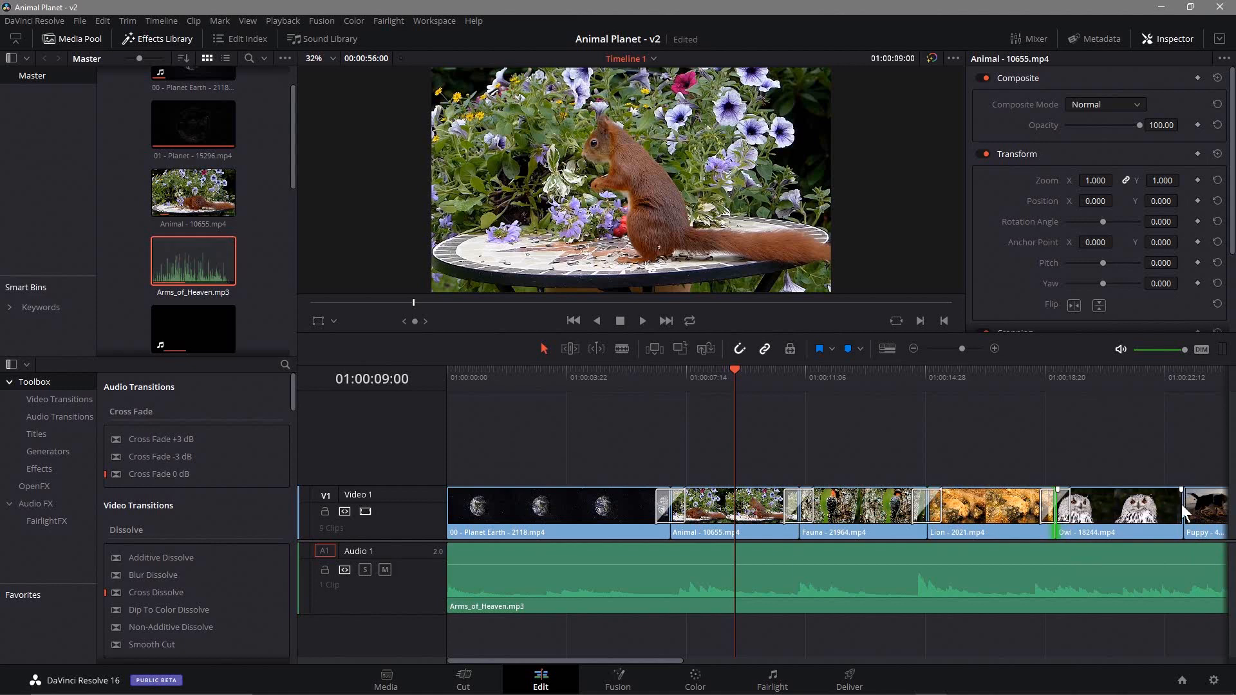
Add 30-frame Cross Dissolves at the Owl–Puppy and Puppy–Sea cuts, trimming the clips to make room for the transitions
right_click(1181, 504)
click(1180, 544)
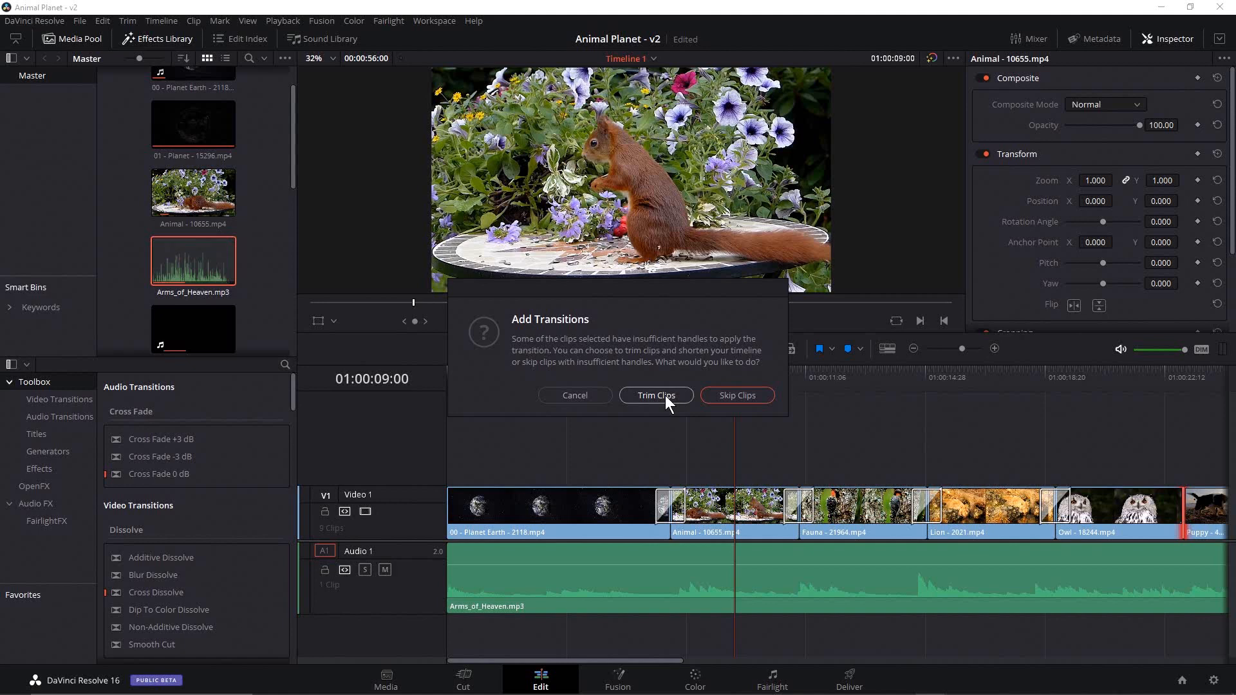
click(666, 395)
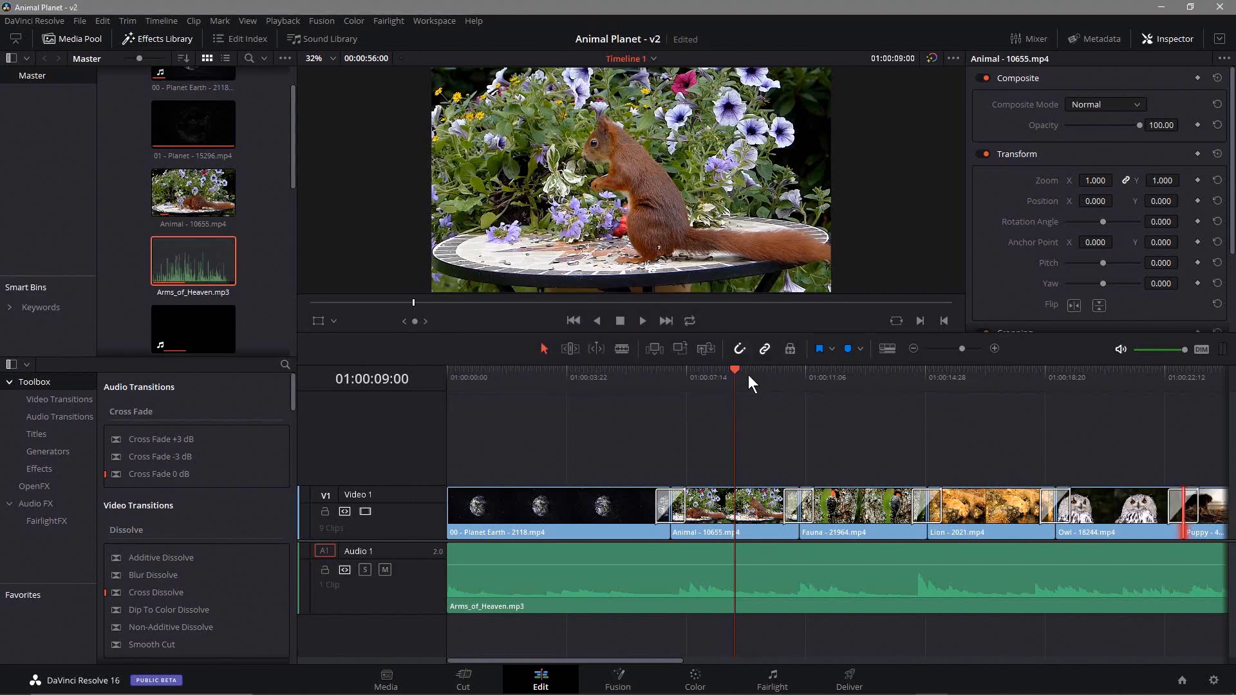
scroll(1102, 446, right, 8)
scroll(933, 445, right, 4)
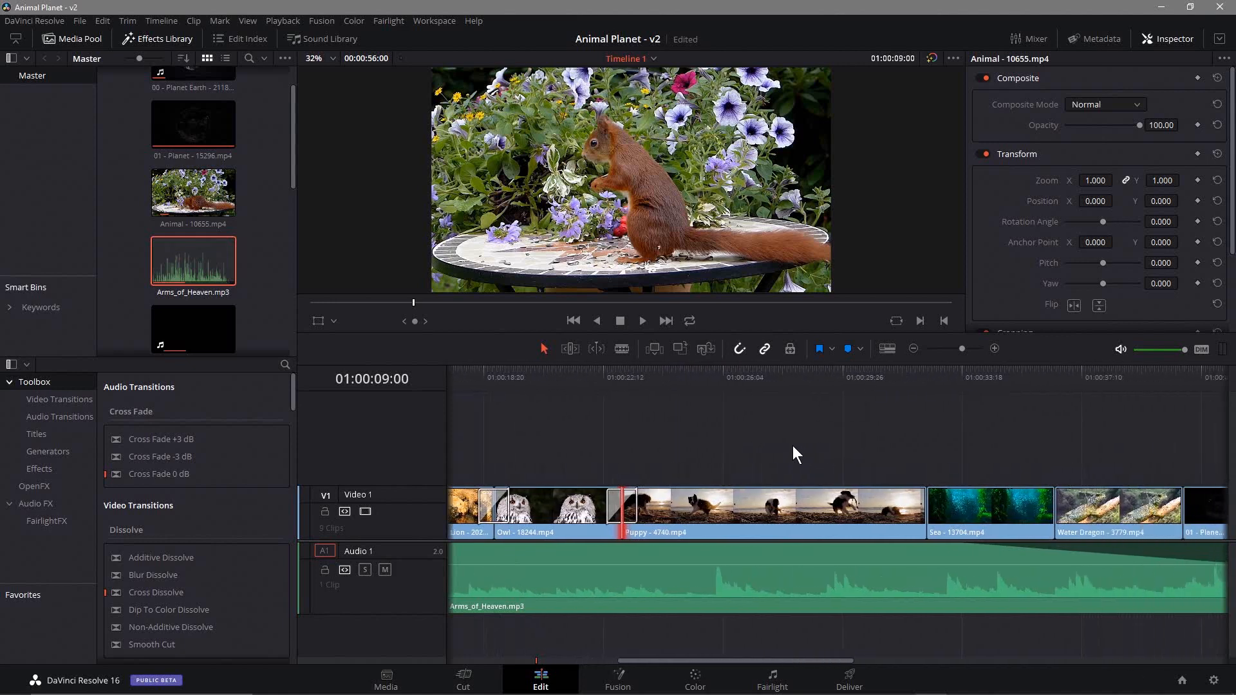
right_click(871, 506)
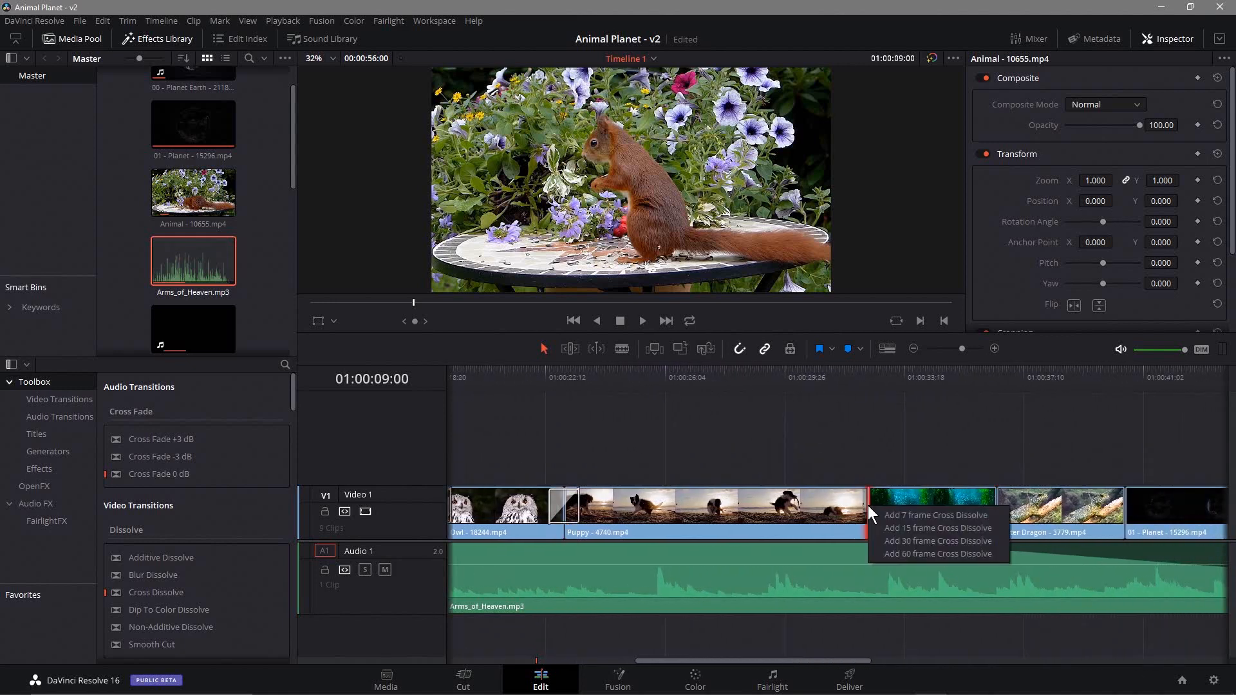
click(896, 534)
click(666, 401)
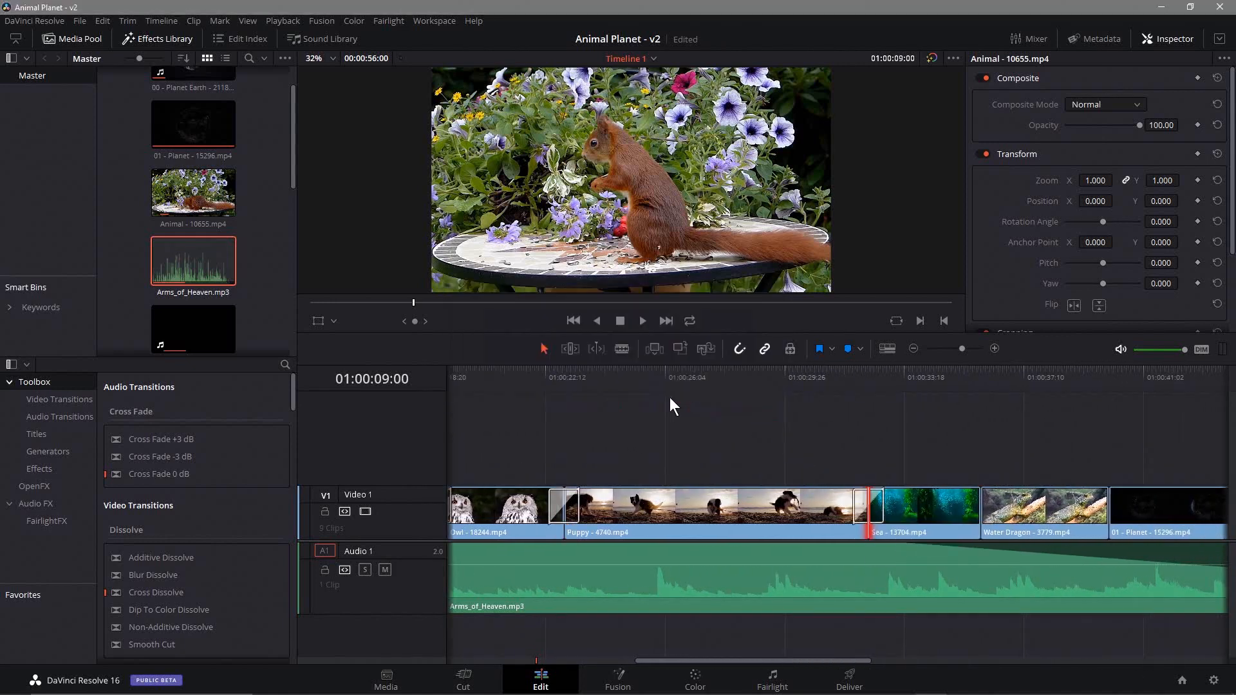
Add 30-frame Cross Dissolves at the Sea–Water Dragon and Water Dragon–Planet cuts, choosing to trim the clips
right_click(984, 507)
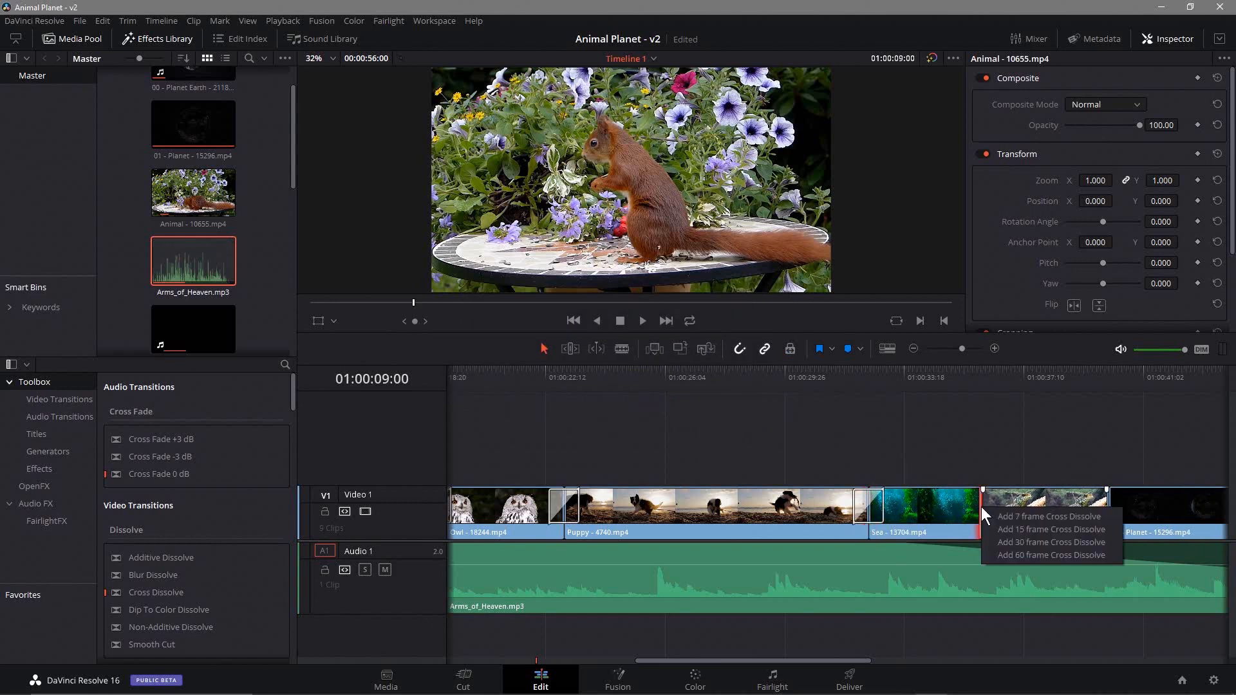
click(1019, 544)
click(658, 394)
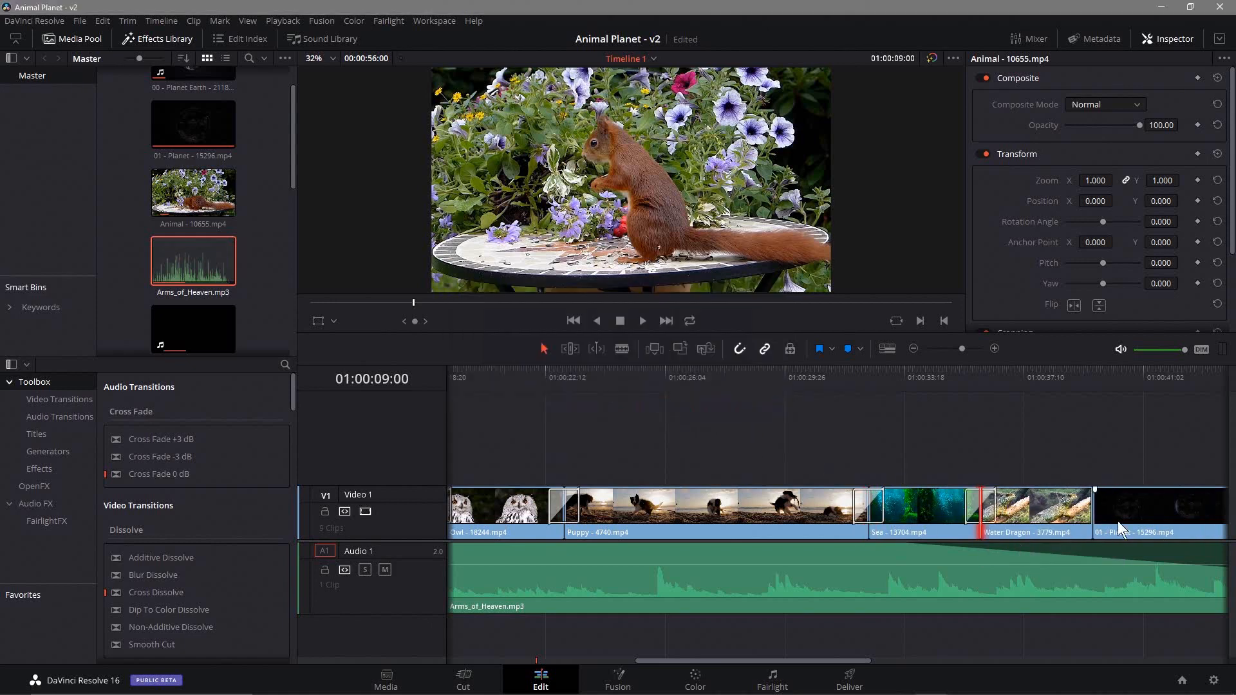
right_click(1092, 508)
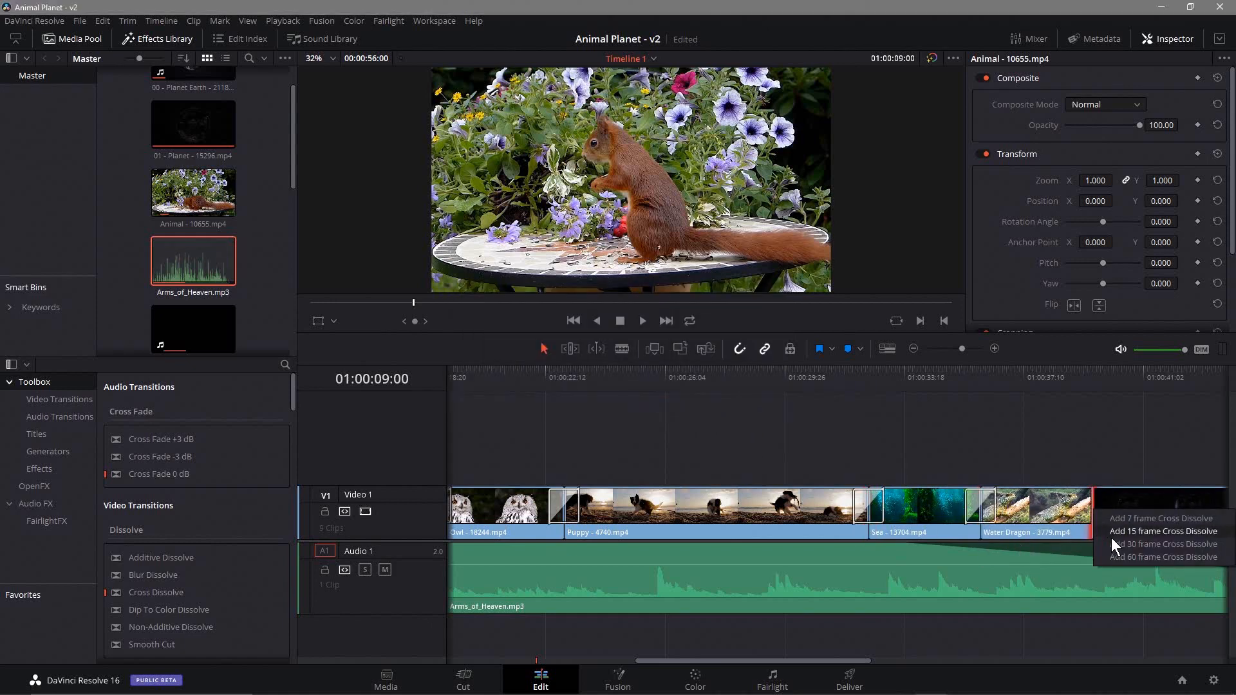
click(1111, 543)
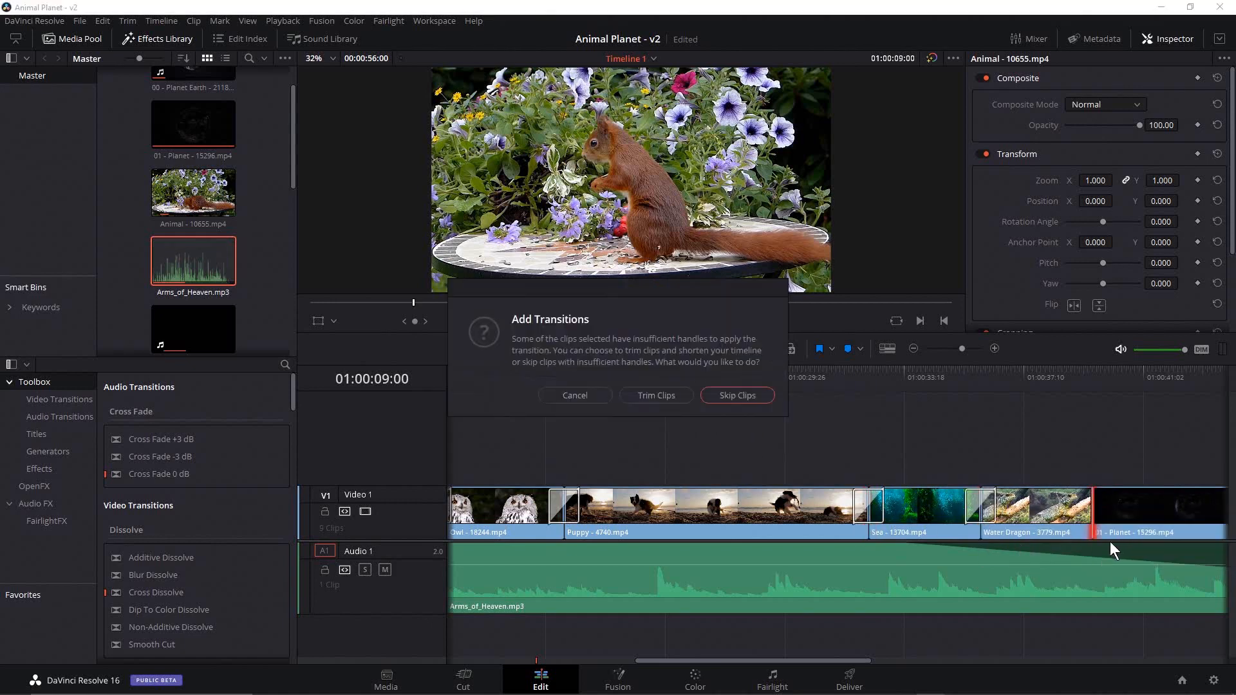
click(656, 395)
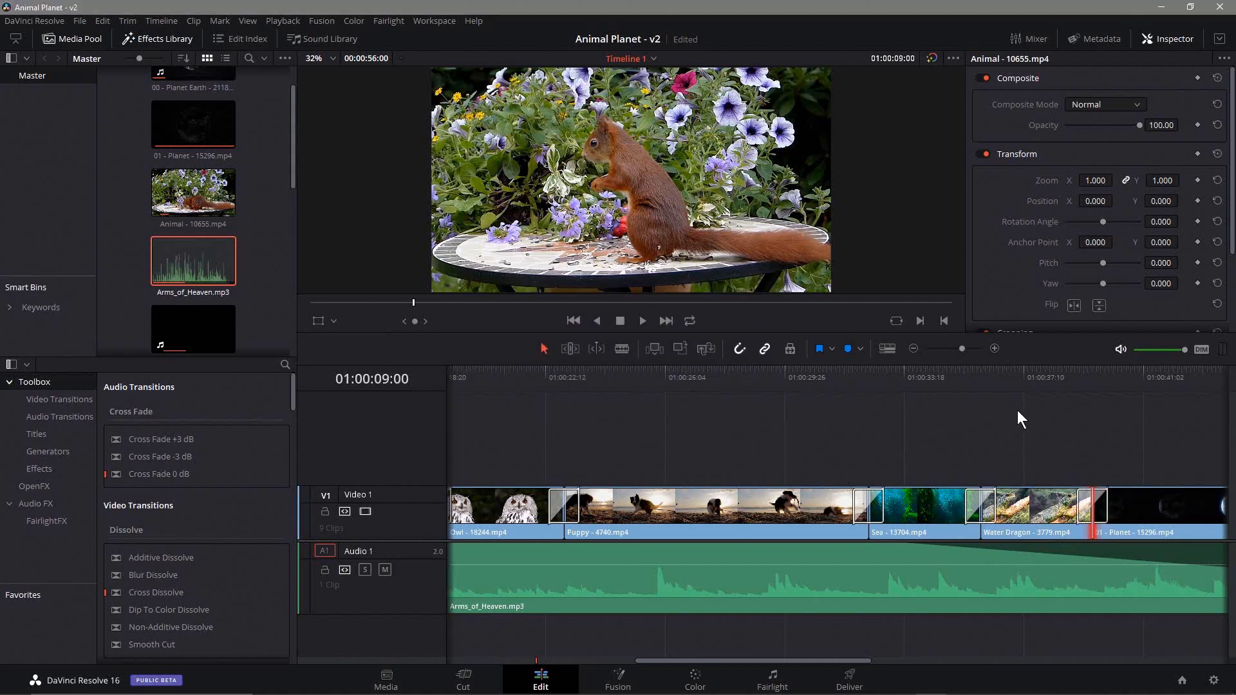
Trim the end of the music clip back to the end of the last video clip and save the project
scroll(863, 414, right, 3)
scroll(864, 415, right, 9)
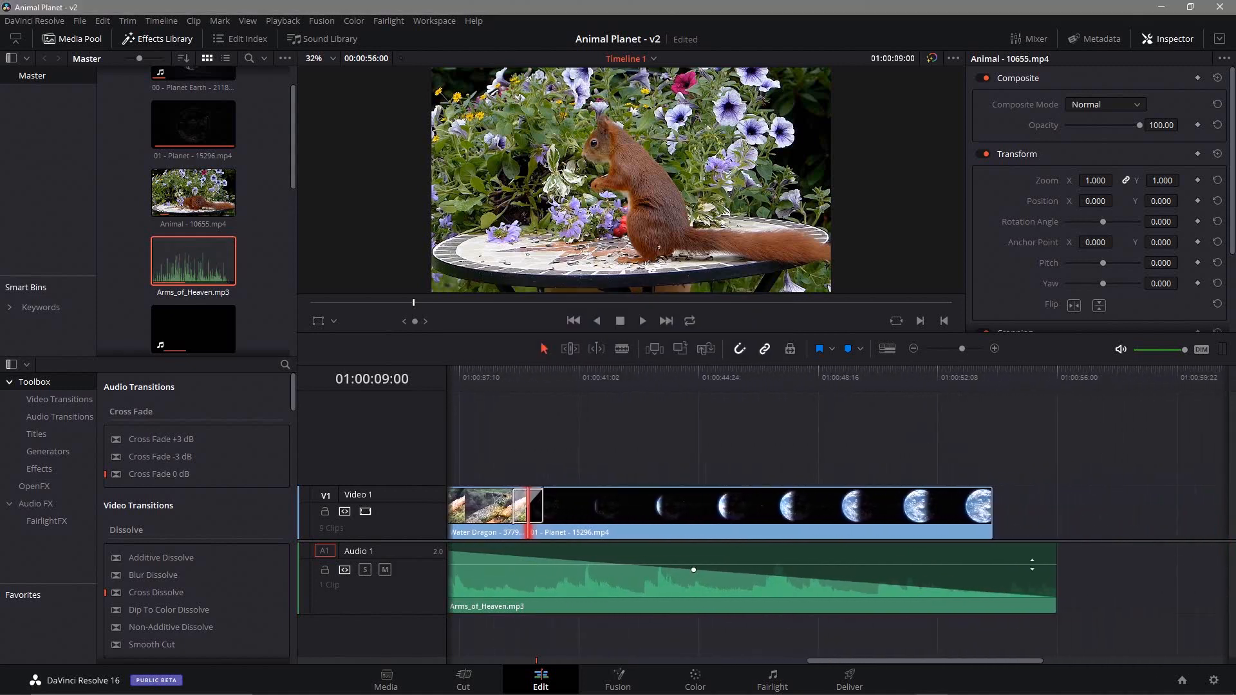
drag(1055, 574, 992, 575)
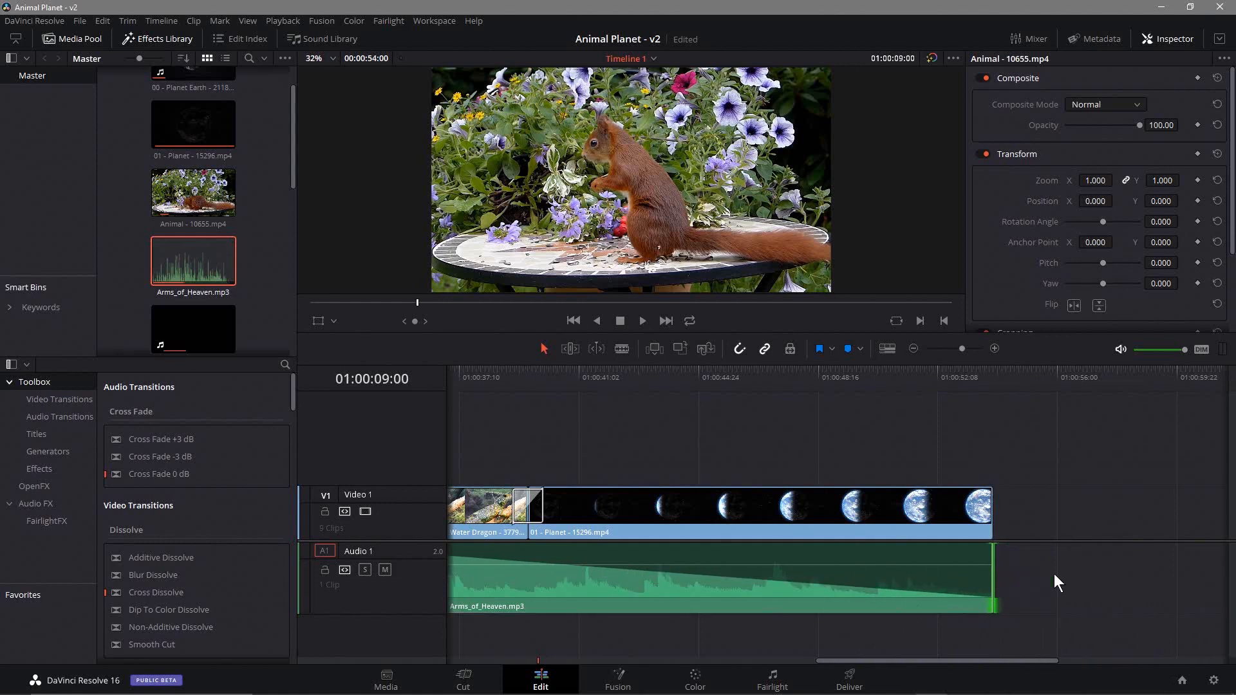
scroll(682, 458, left, 15)
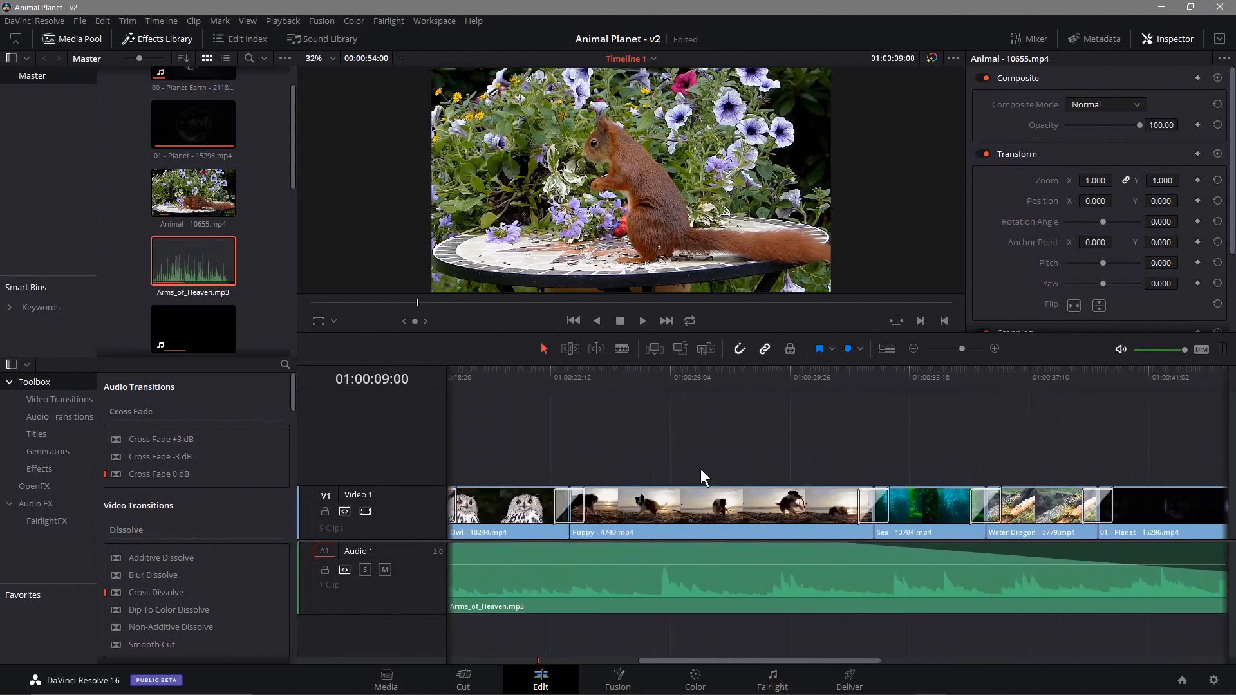
click(86, 20)
click(116, 93)
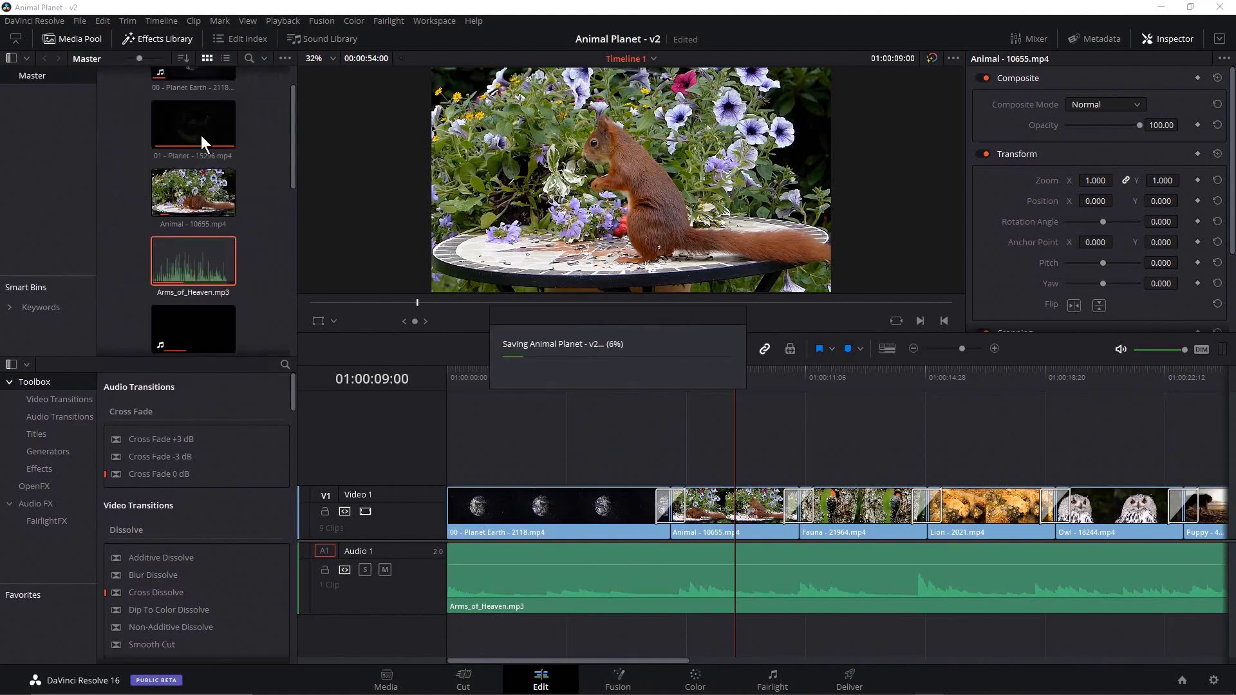
Play the dissolves from near the end of the Planet Earth clip into the Fauna clip, and return the playhead to 01:00:05:16
drag(737, 372, 643, 380)
click(641, 320)
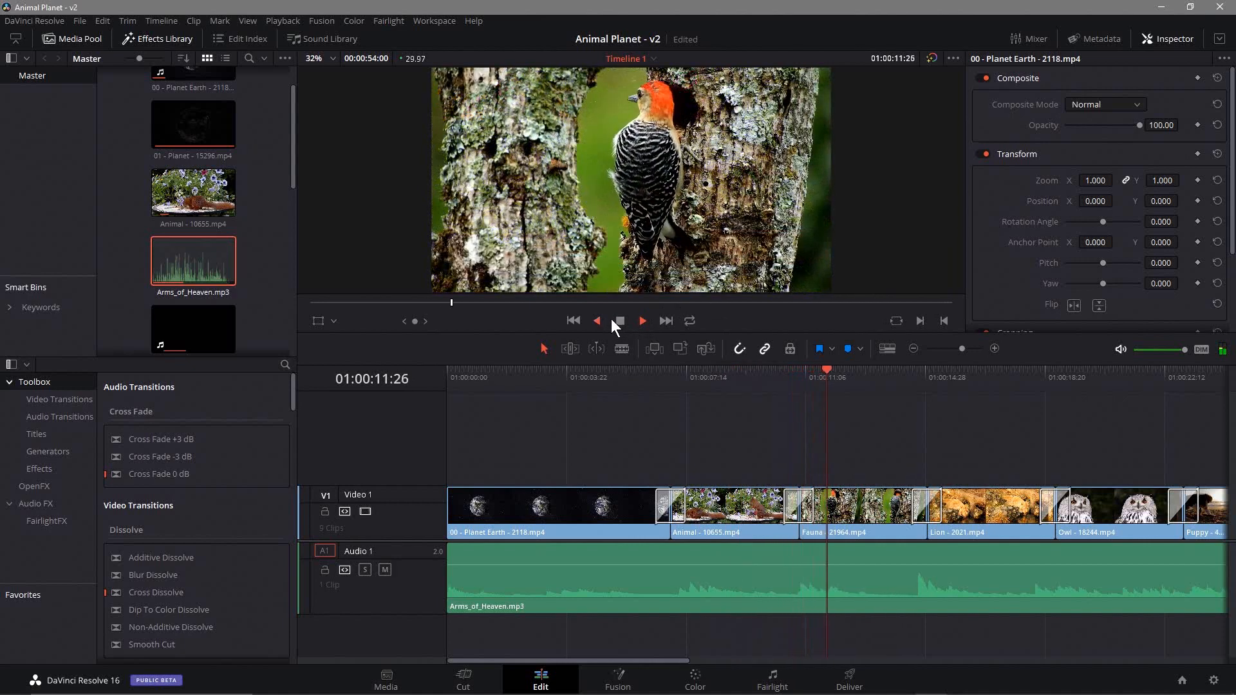
click(617, 322)
drag(812, 375, 623, 380)
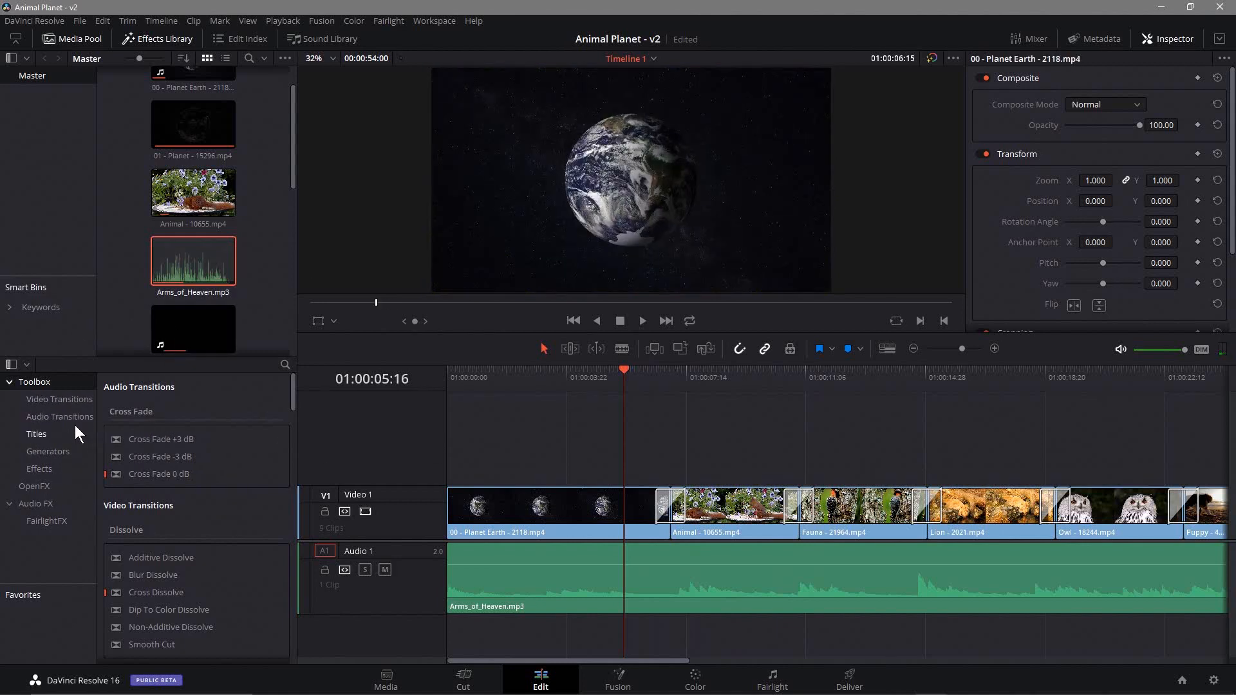
Examine the available video transitions in the dissolve, iris, motion, shape and wipe categories
click(13, 383)
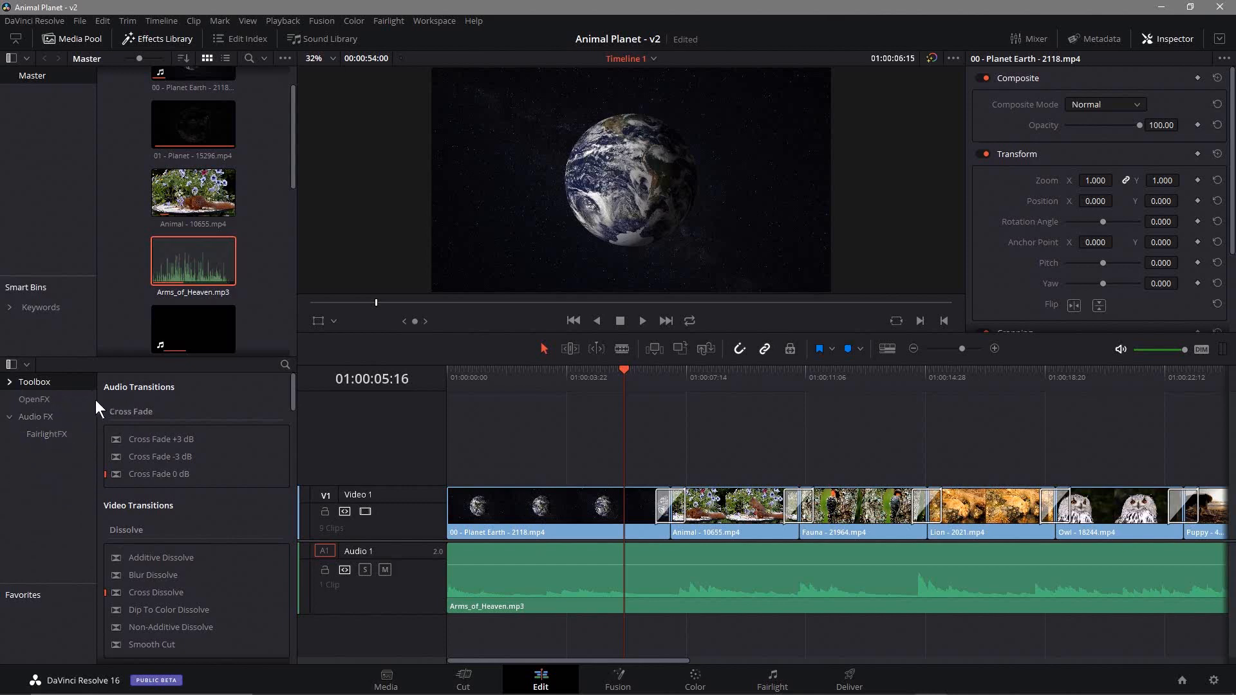
click(9, 382)
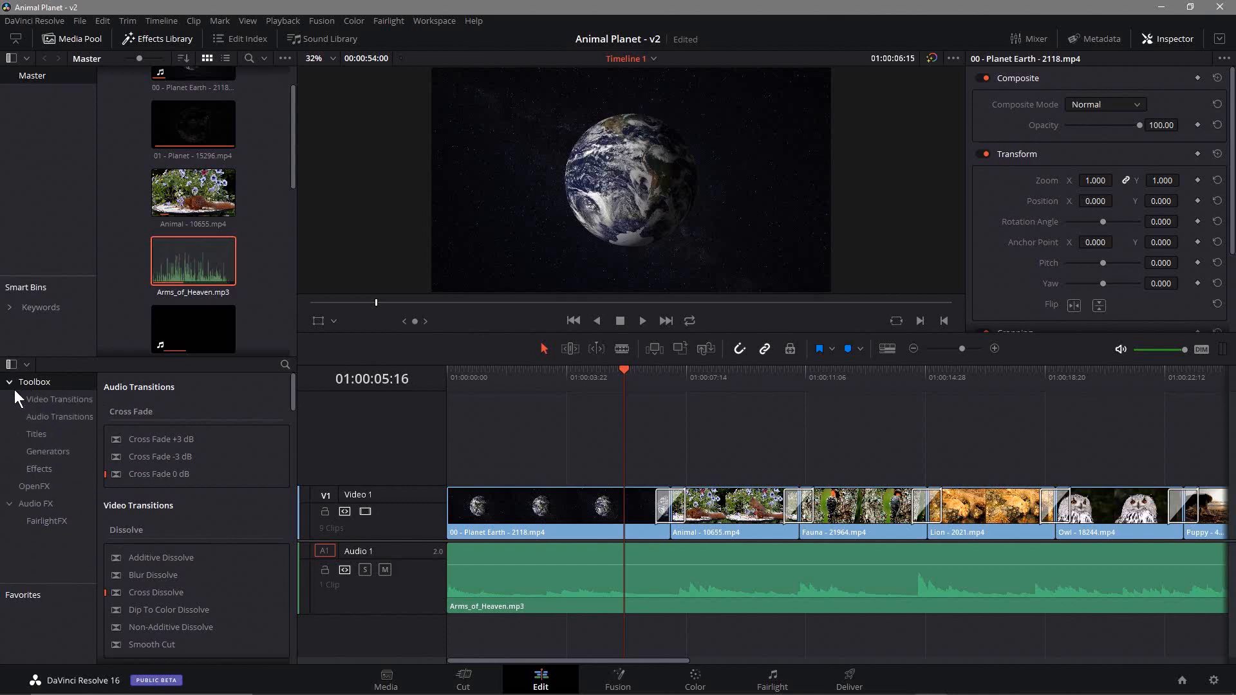
click(60, 397)
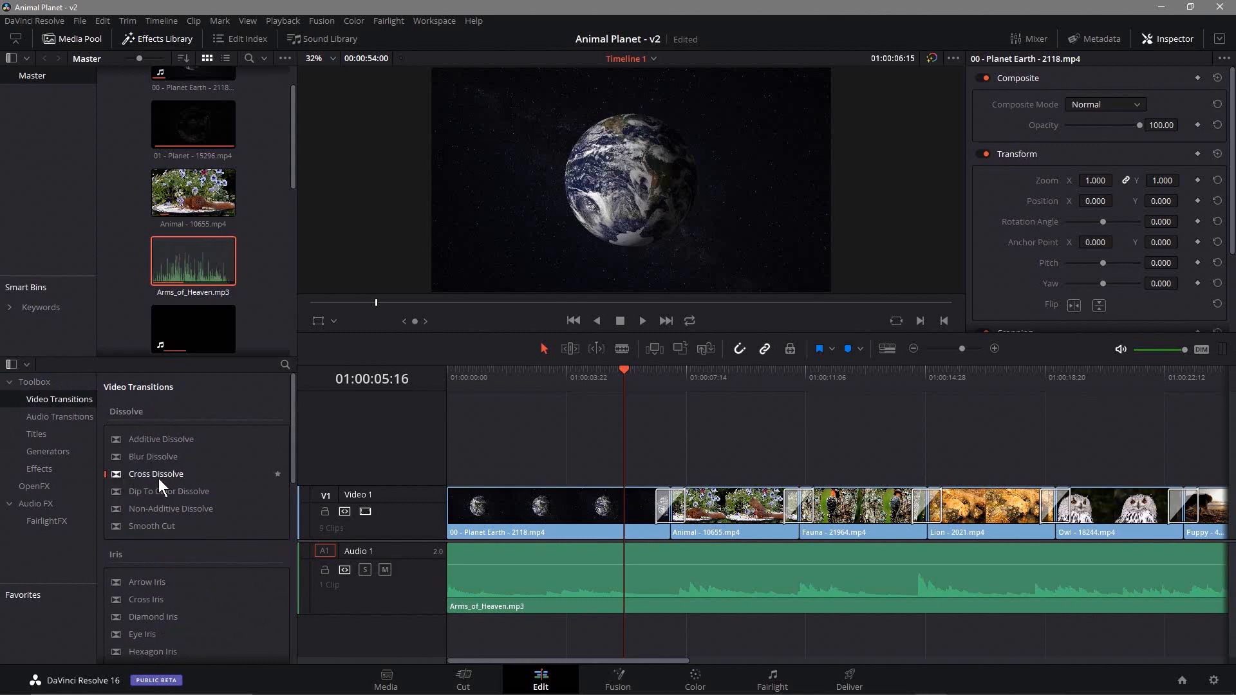
scroll(168, 554, down, 3)
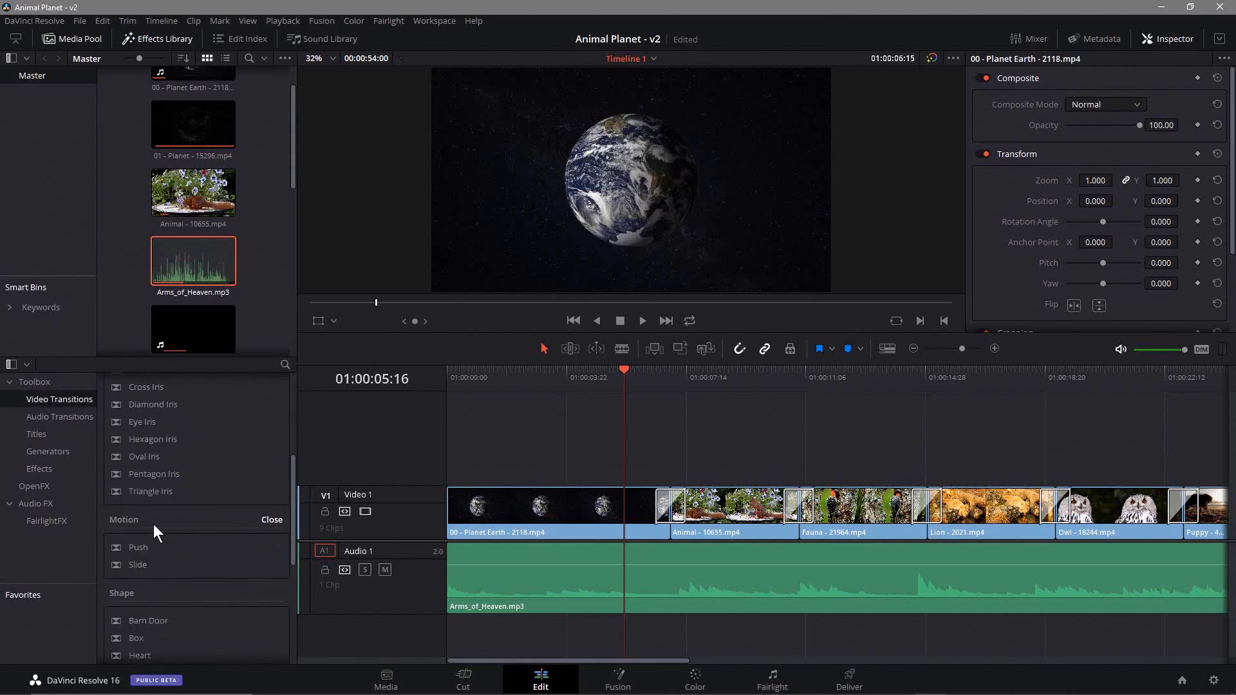
scroll(155, 526, down, 4)
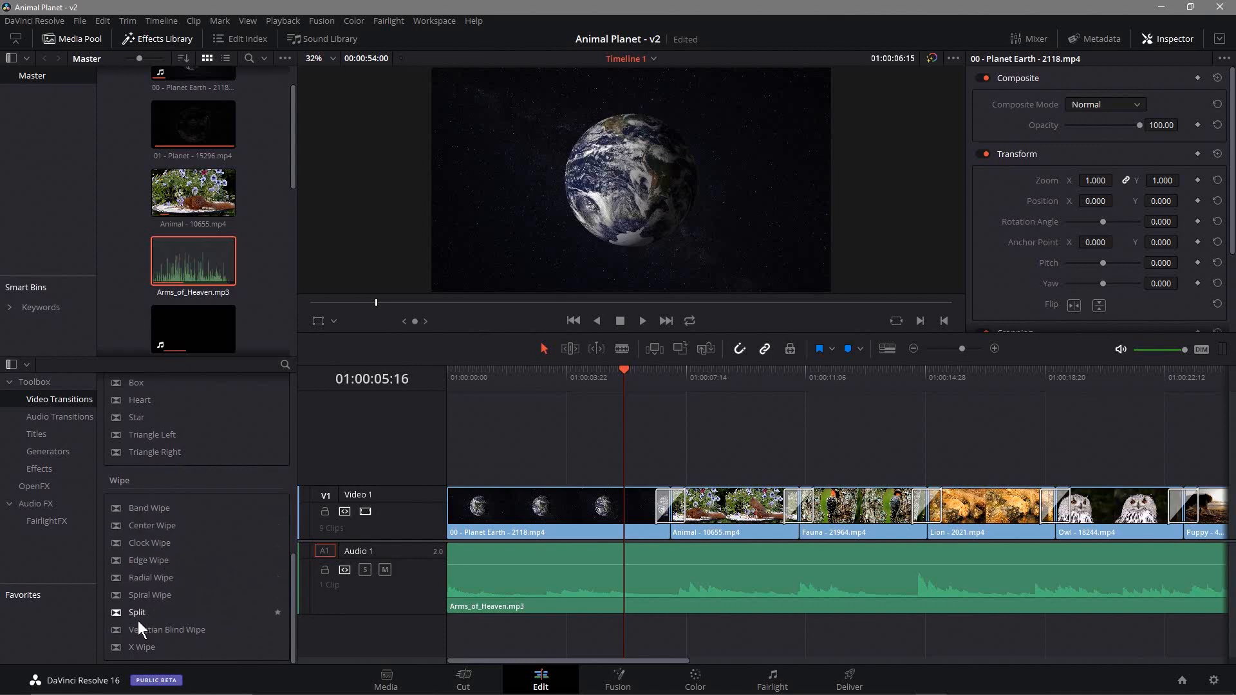
scroll(175, 536, up, 2)
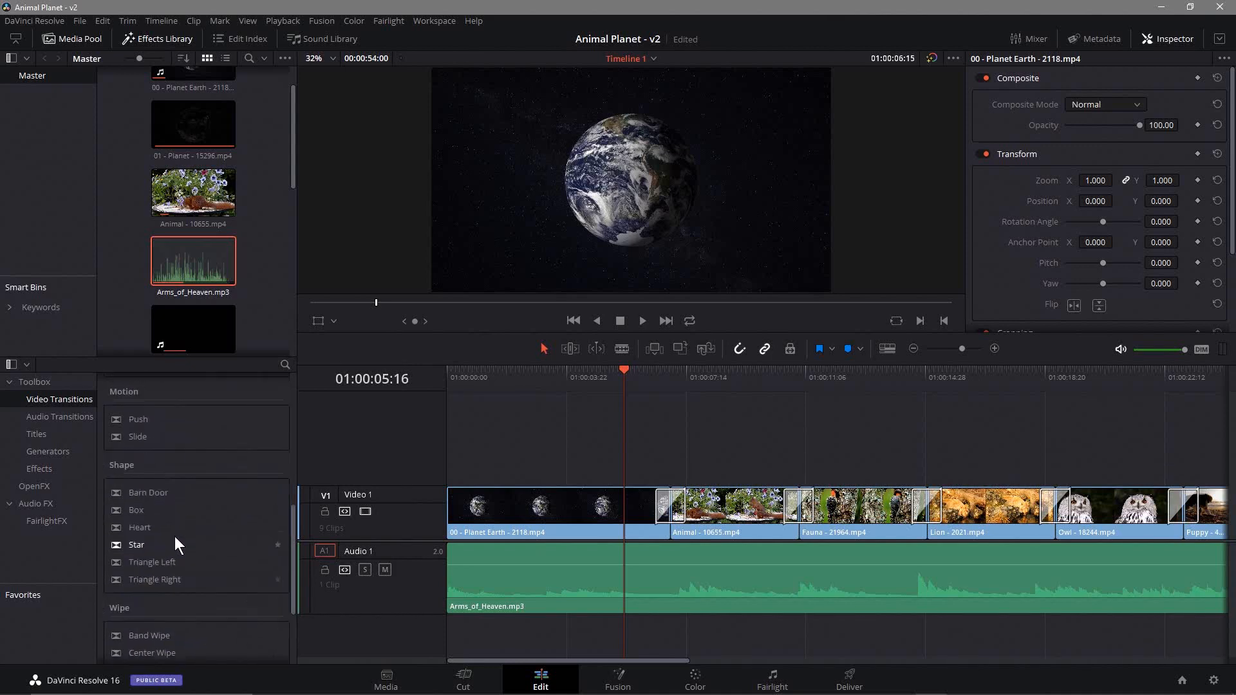
scroll(162, 451, up, 1)
scroll(152, 507, down, 4)
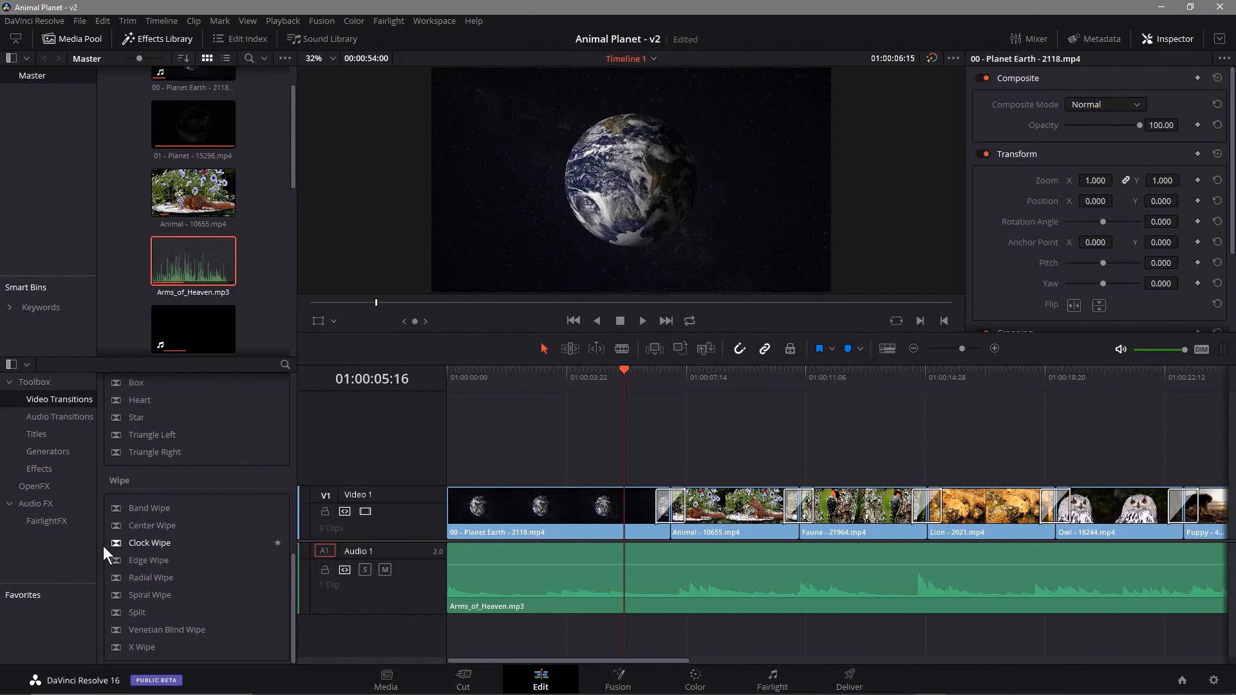
Replace the transition between the Planet Earth and Animal clips with a Clock Wipe and play it back
drag(131, 541, 670, 500)
click(642, 320)
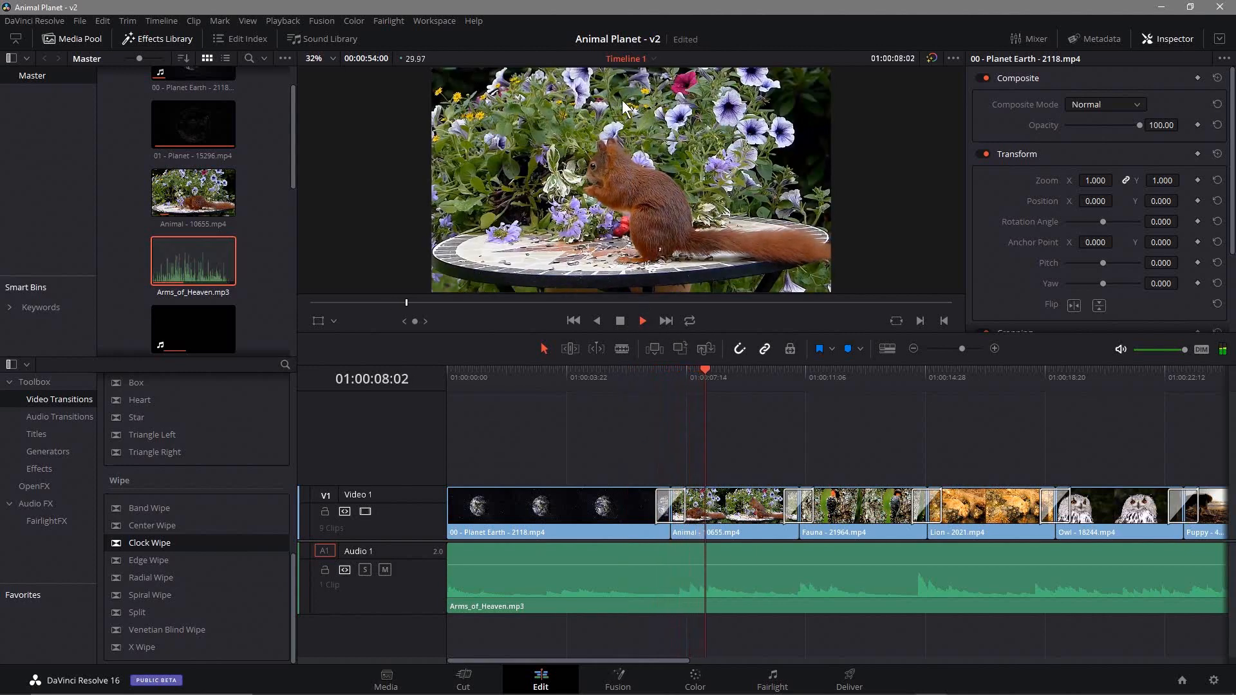
click(620, 320)
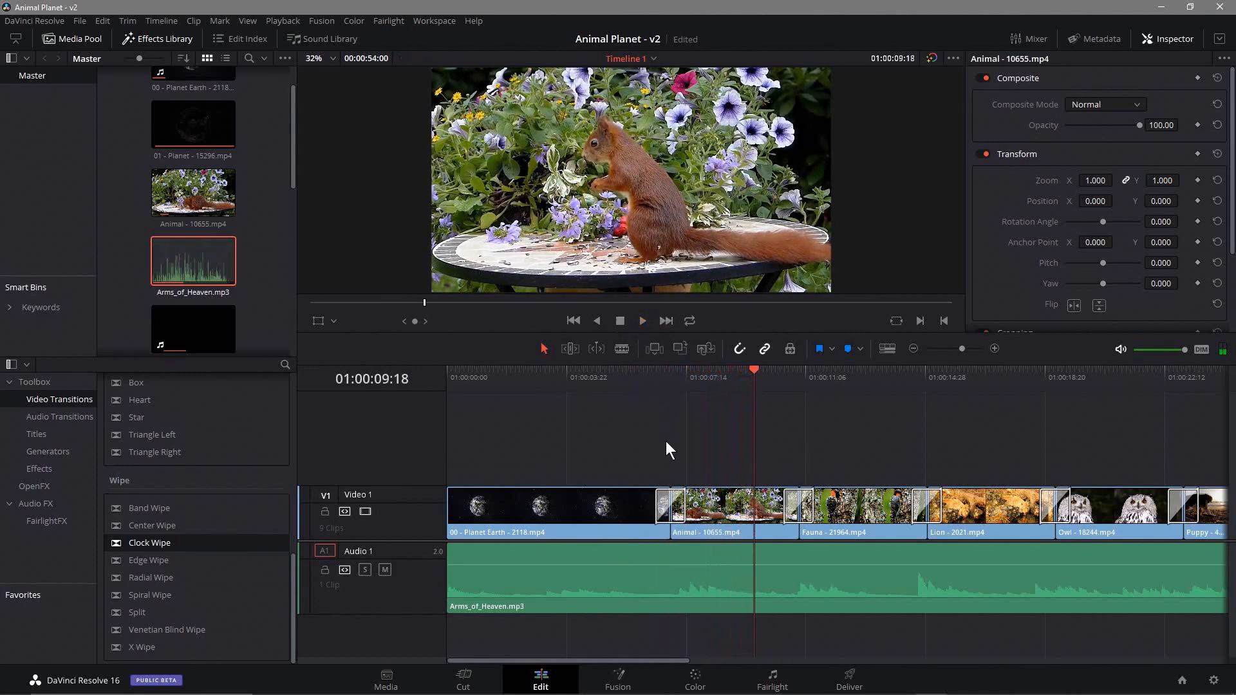
Replace the transition between the Planet Earth and Animal clips with a Blur Dissolve
scroll(149, 457, up, 10)
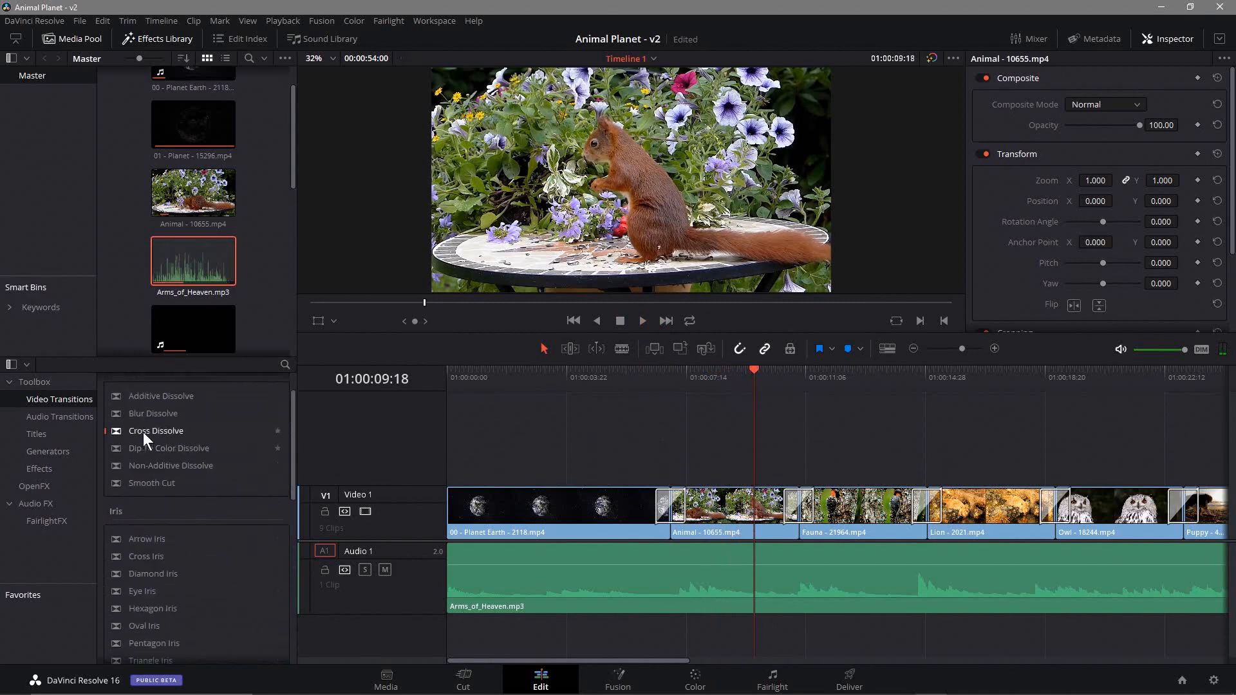
drag(143, 413, 683, 510)
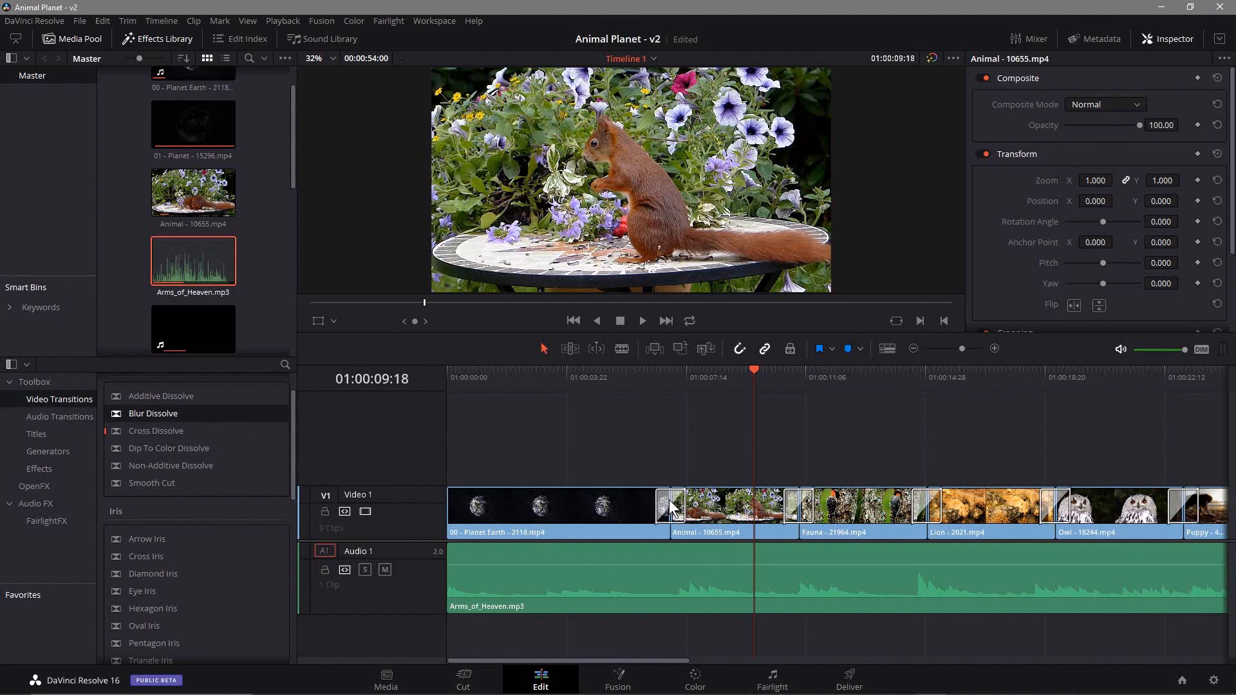
Play back the Blur Dissolve between the Planet Earth and Animal clips, and replace it with a Cross Dissolve
click(634, 372)
click(641, 320)
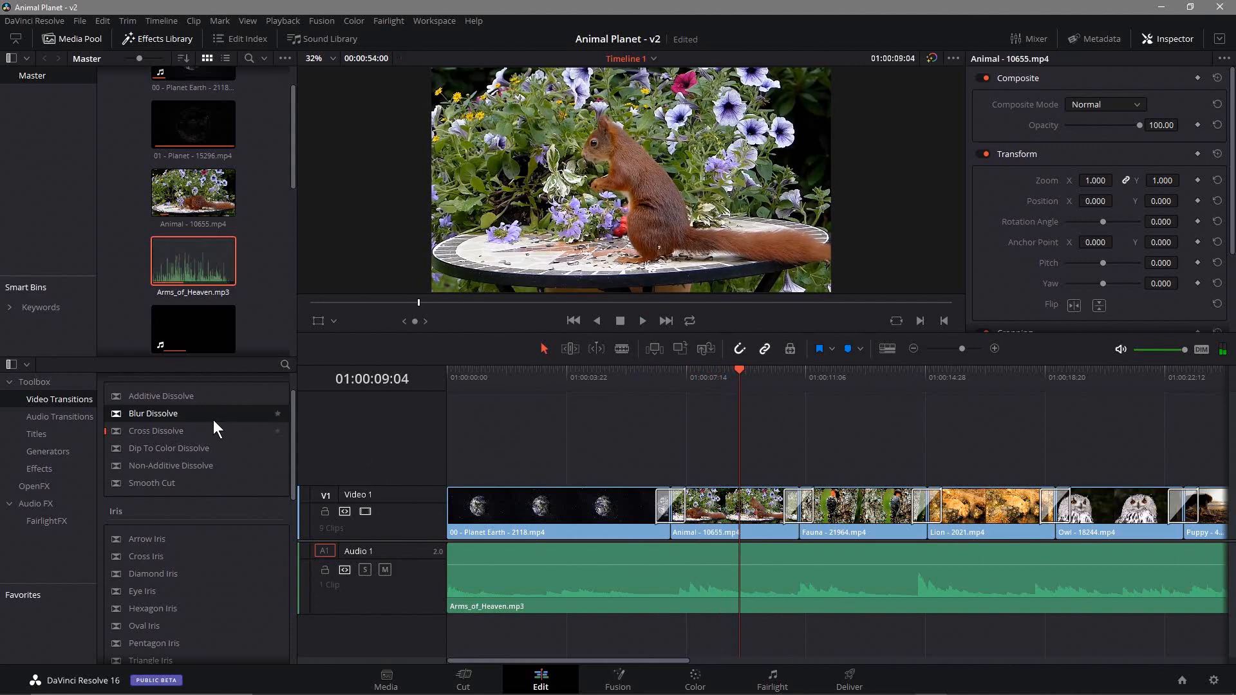
click(152, 430)
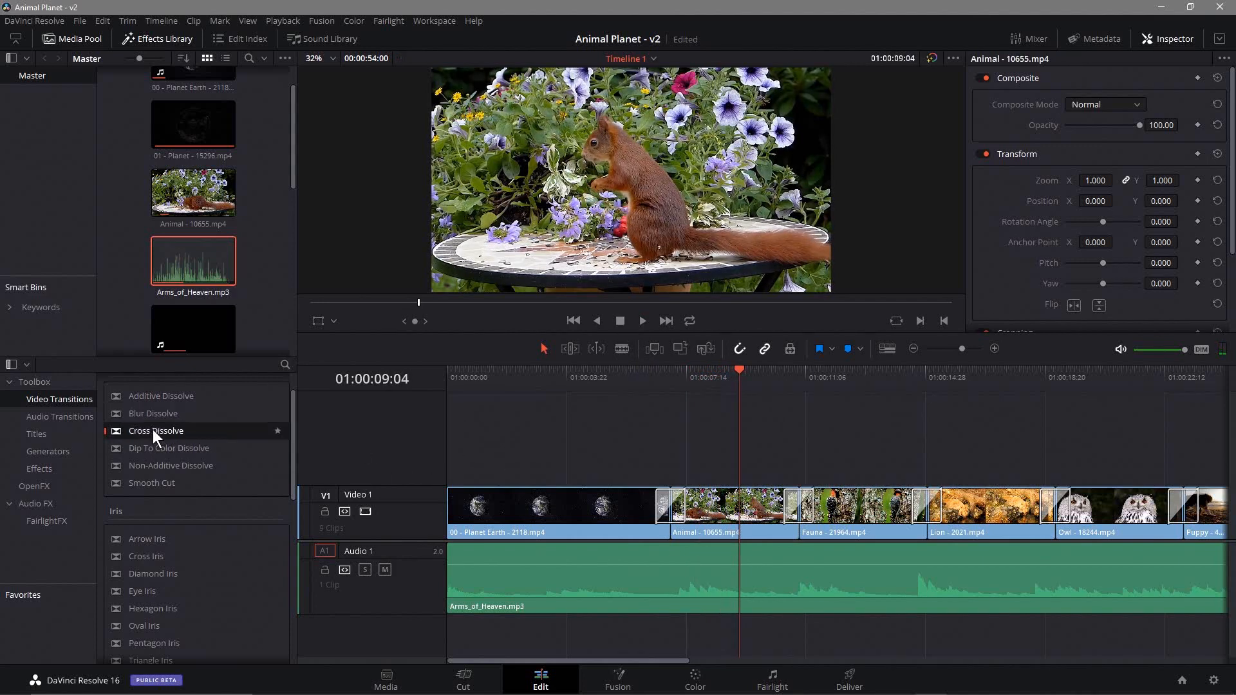
drag(152, 430, 667, 504)
Save the project and return the playhead to the start of the timeline at 01:00:00:00
click(79, 19)
click(108, 88)
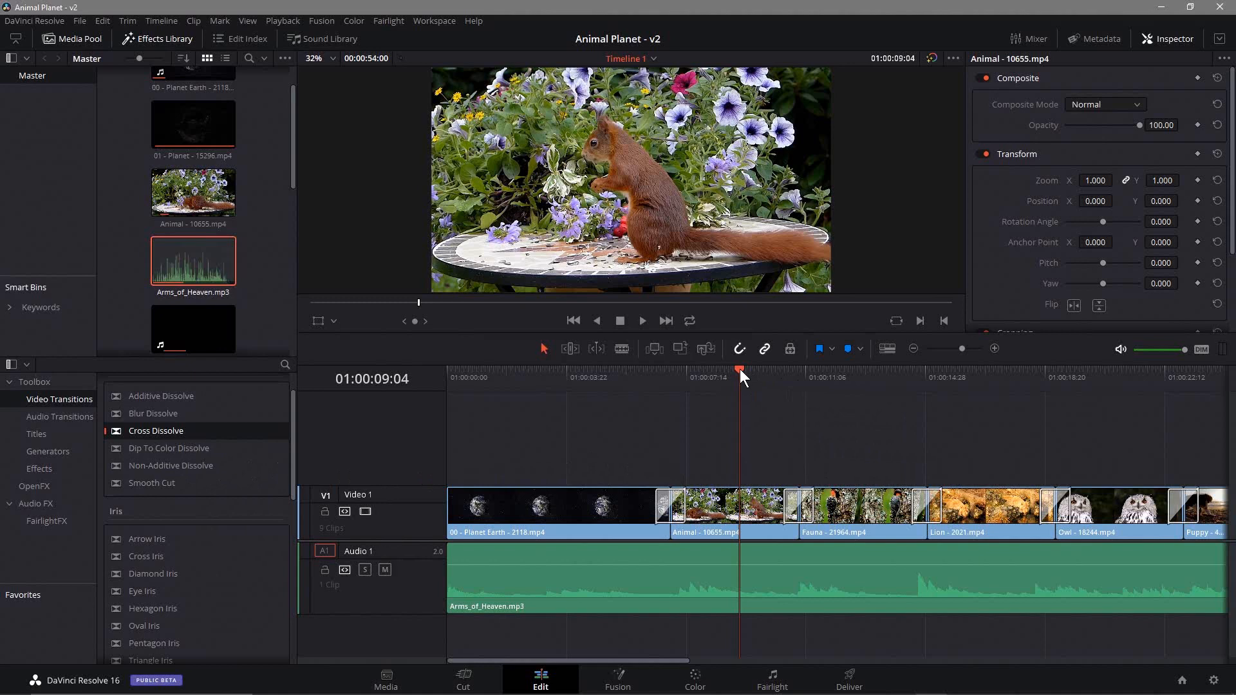
drag(739, 372, 640, 400)
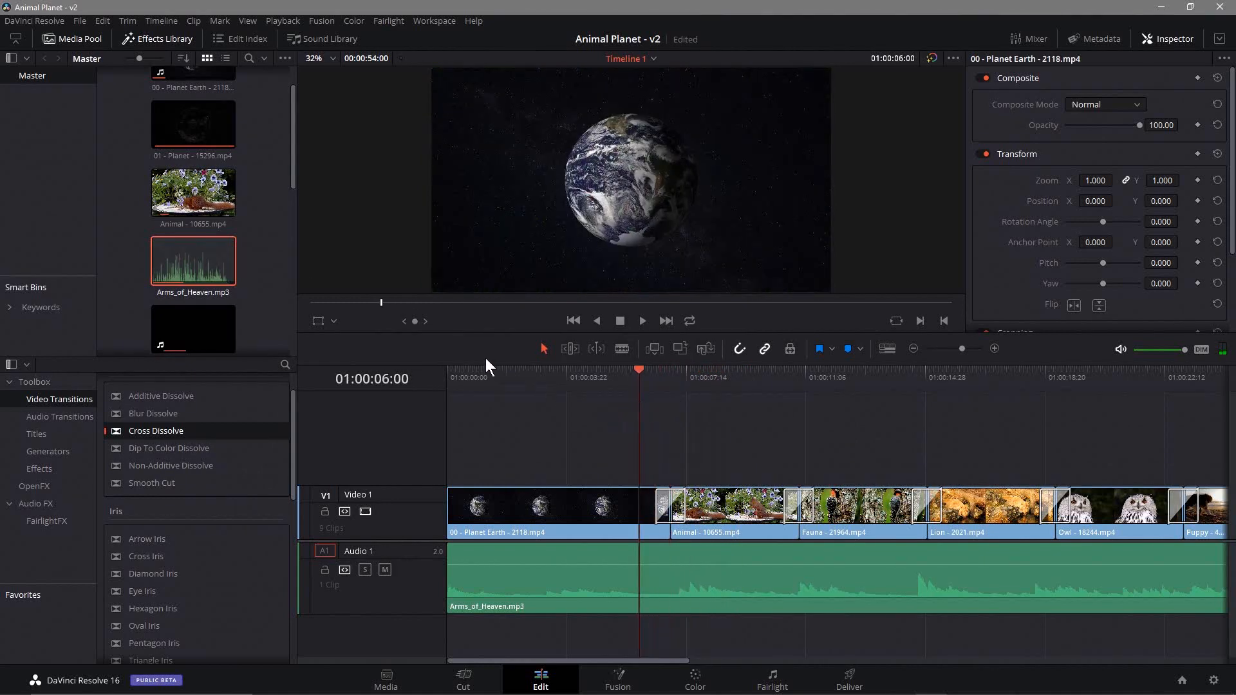
click(79, 20)
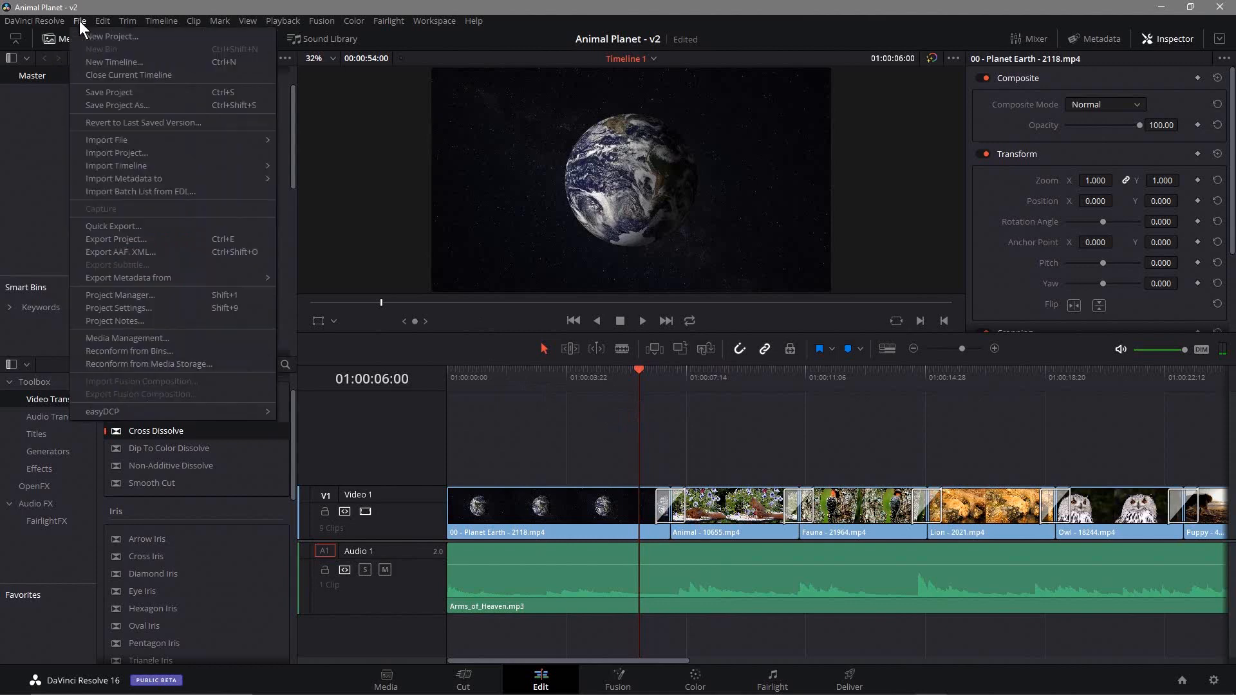
click(106, 93)
drag(632, 368, 444, 367)
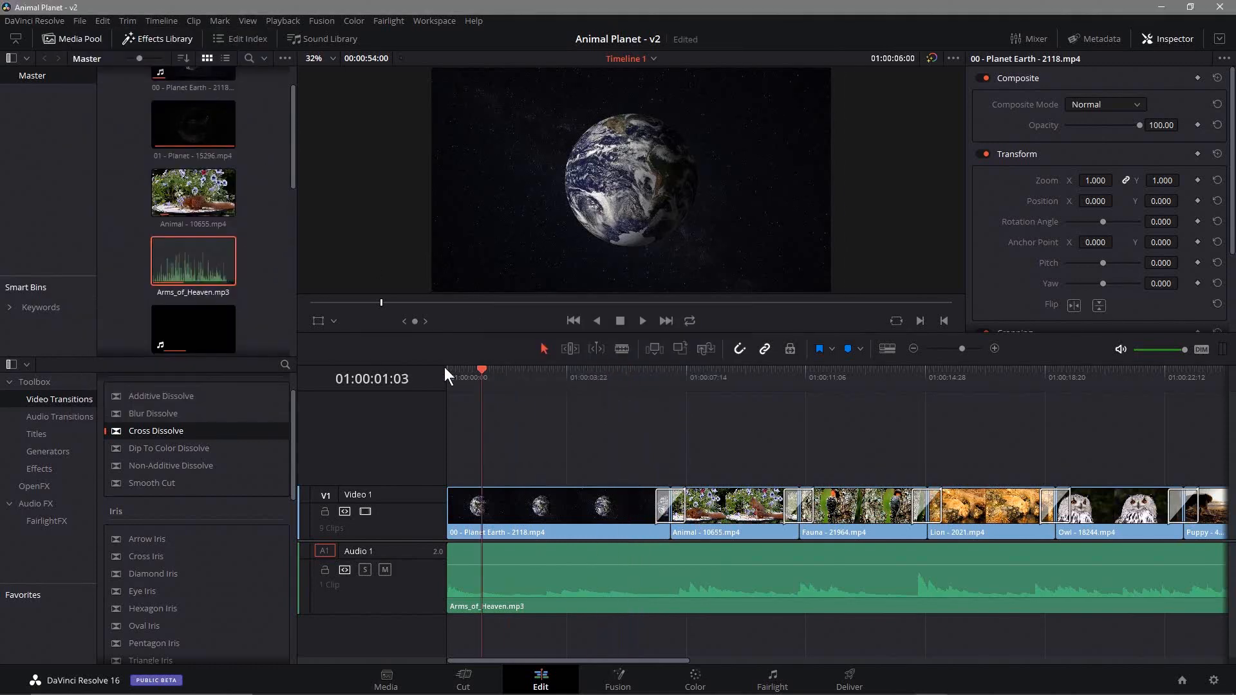
Add a Text+ title on a new Video 2 track above the start of the Planet Earth clip
click(36, 434)
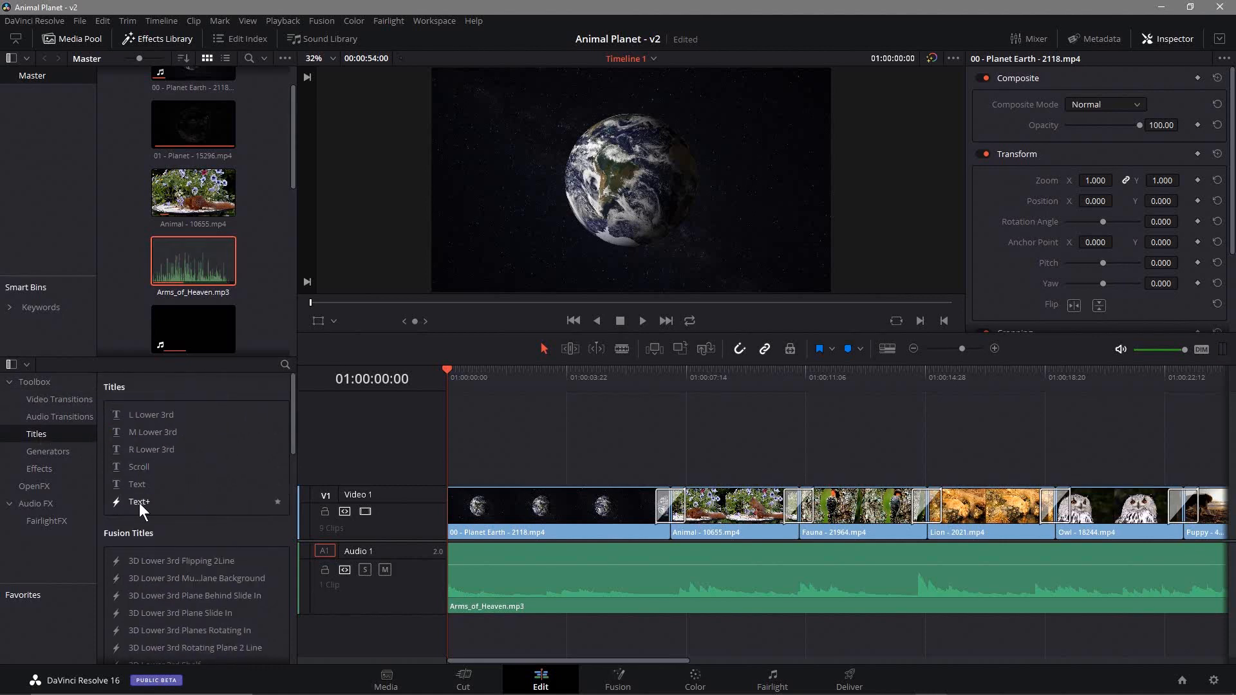
scroll(176, 579, down, 10)
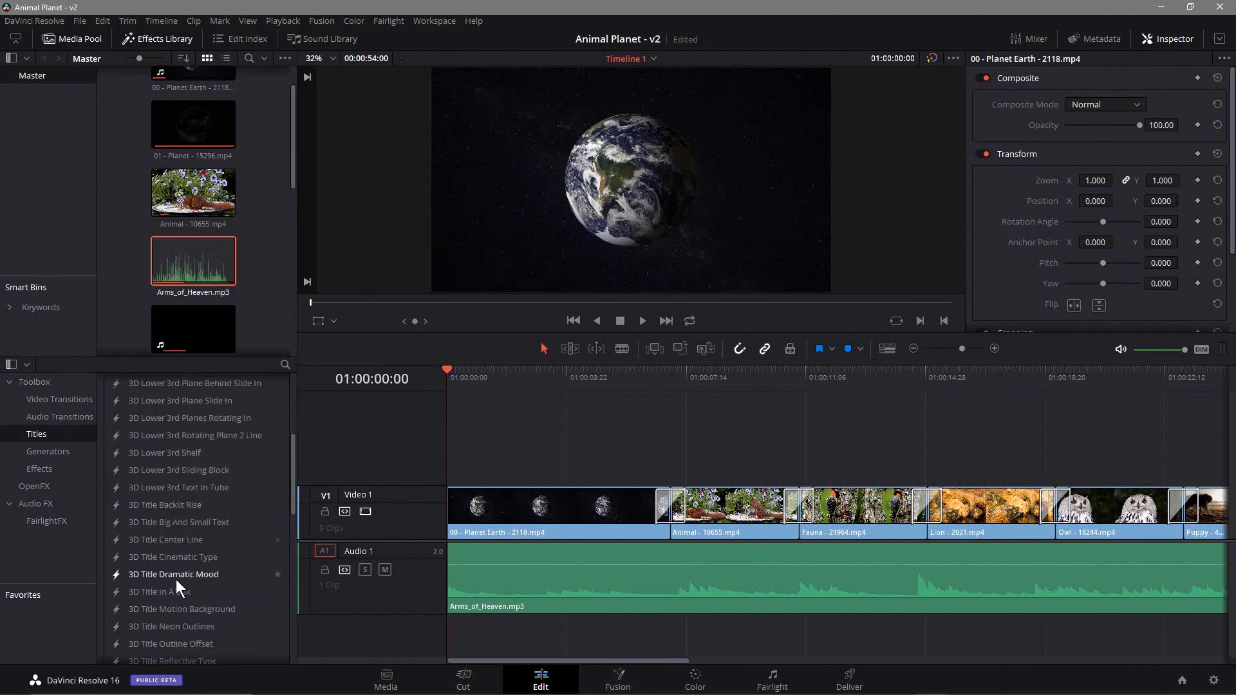
scroll(176, 581, up, 5)
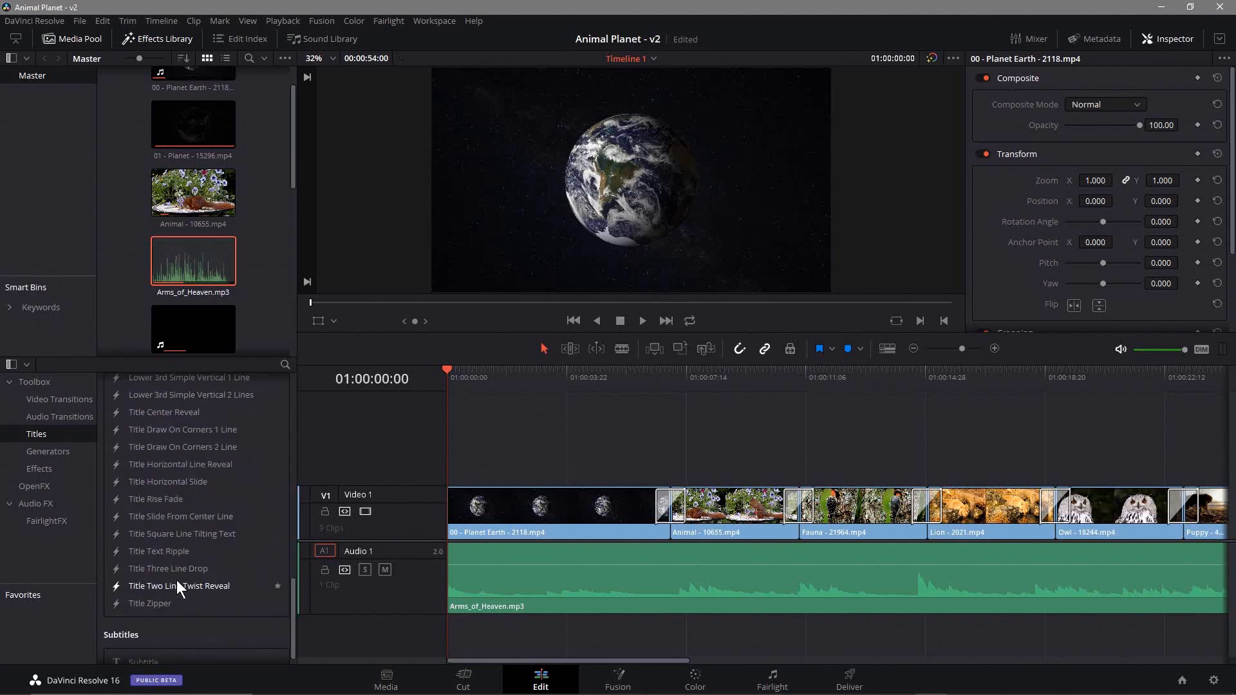
scroll(176, 580, up, 5)
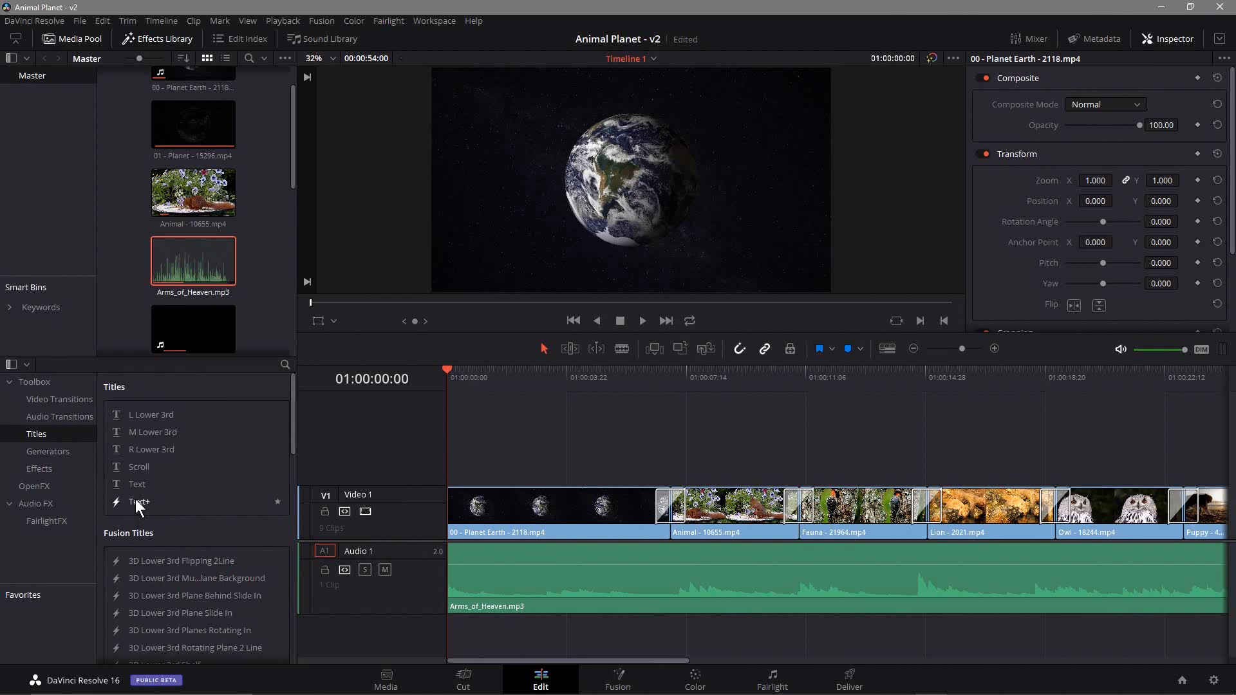
drag(135, 499, 446, 468)
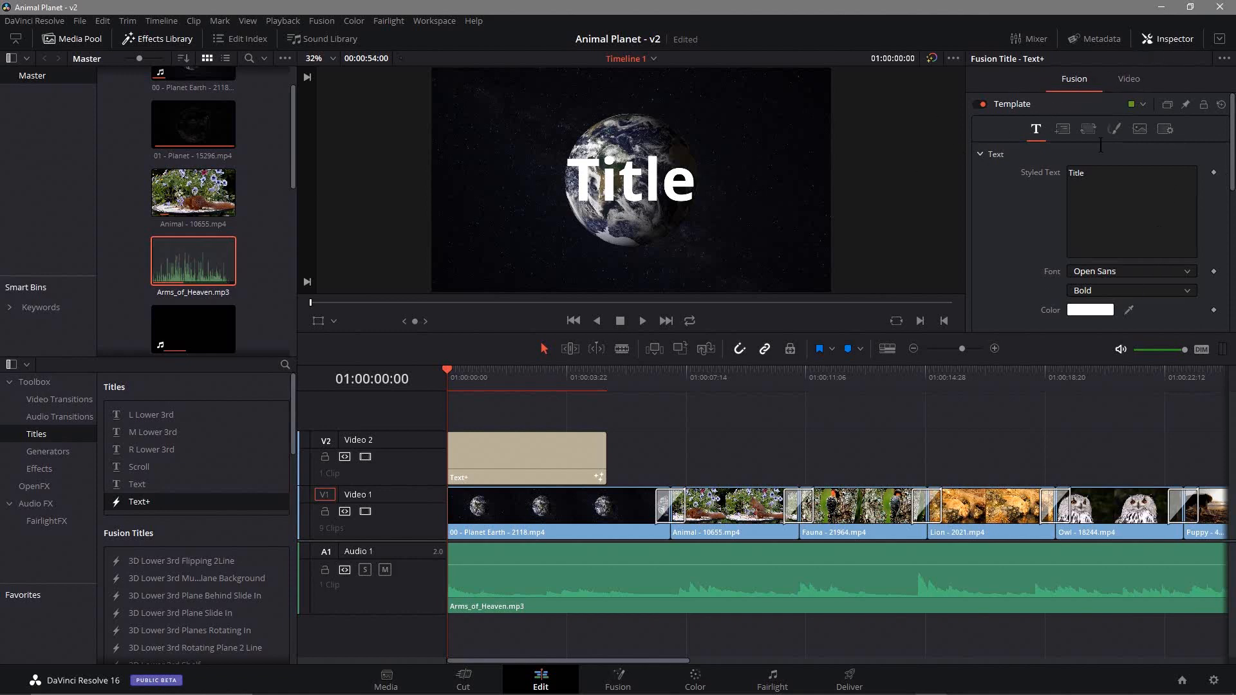
Set the Text+ title's text to "Animal Planet", with each word on its own line
click(1172, 38)
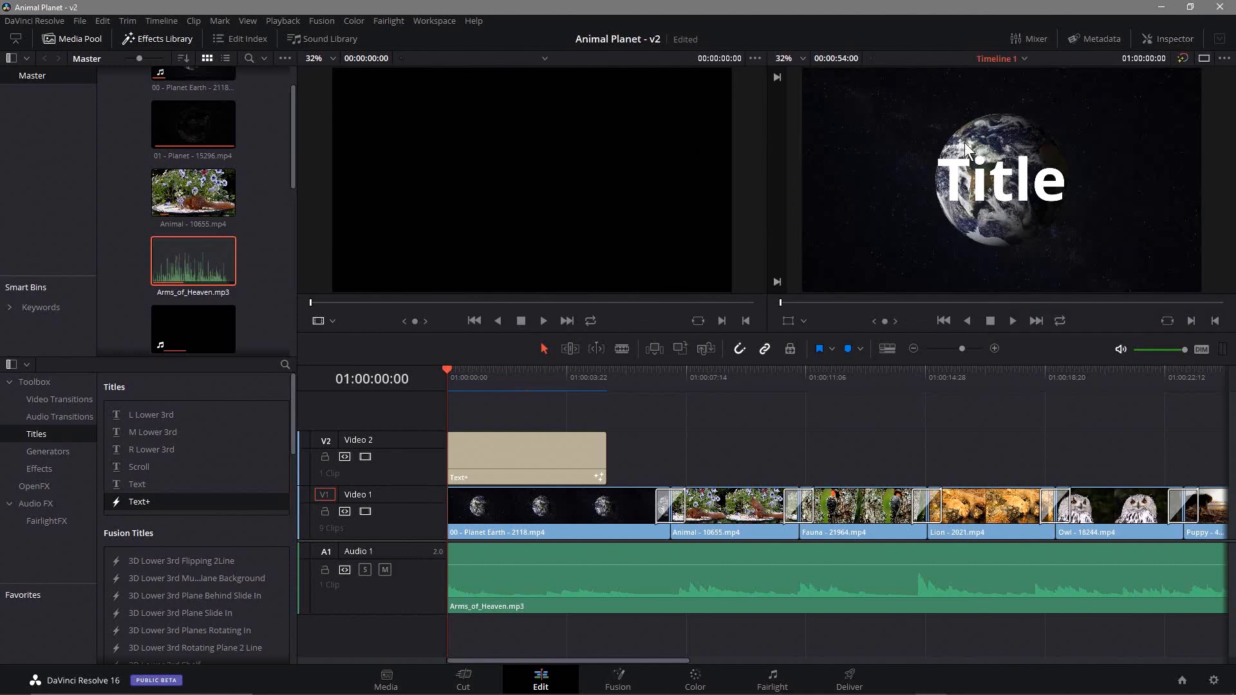
click(1168, 37)
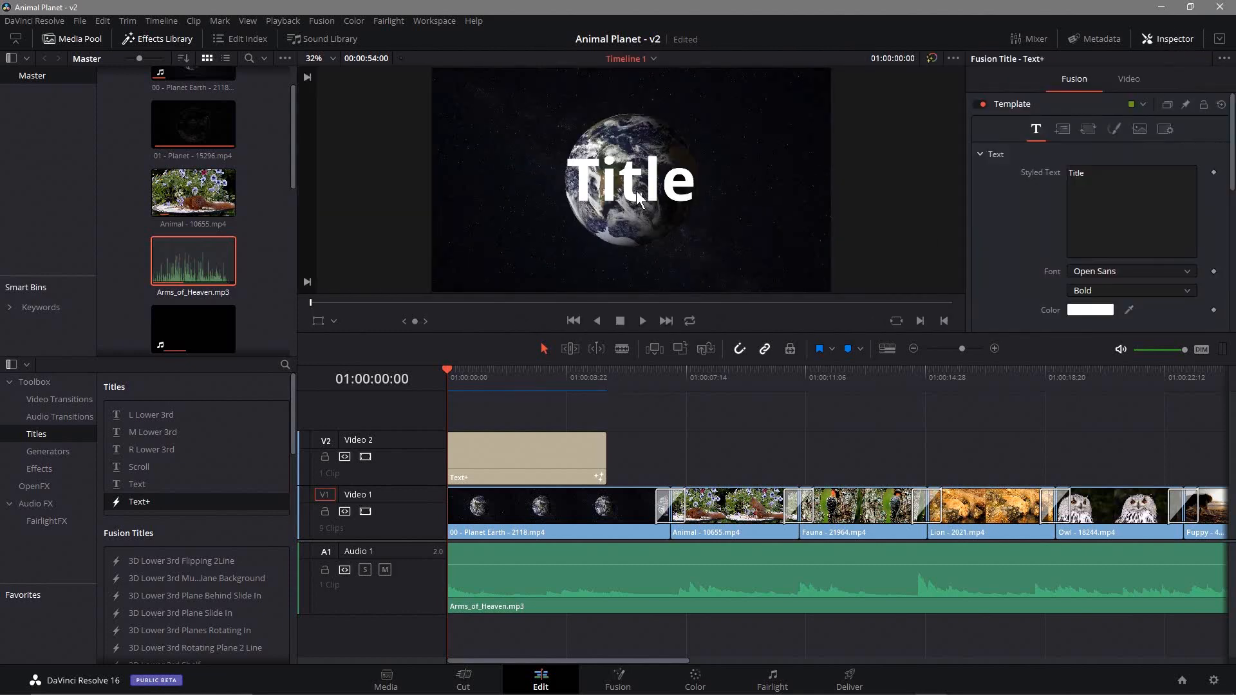
click(1097, 181)
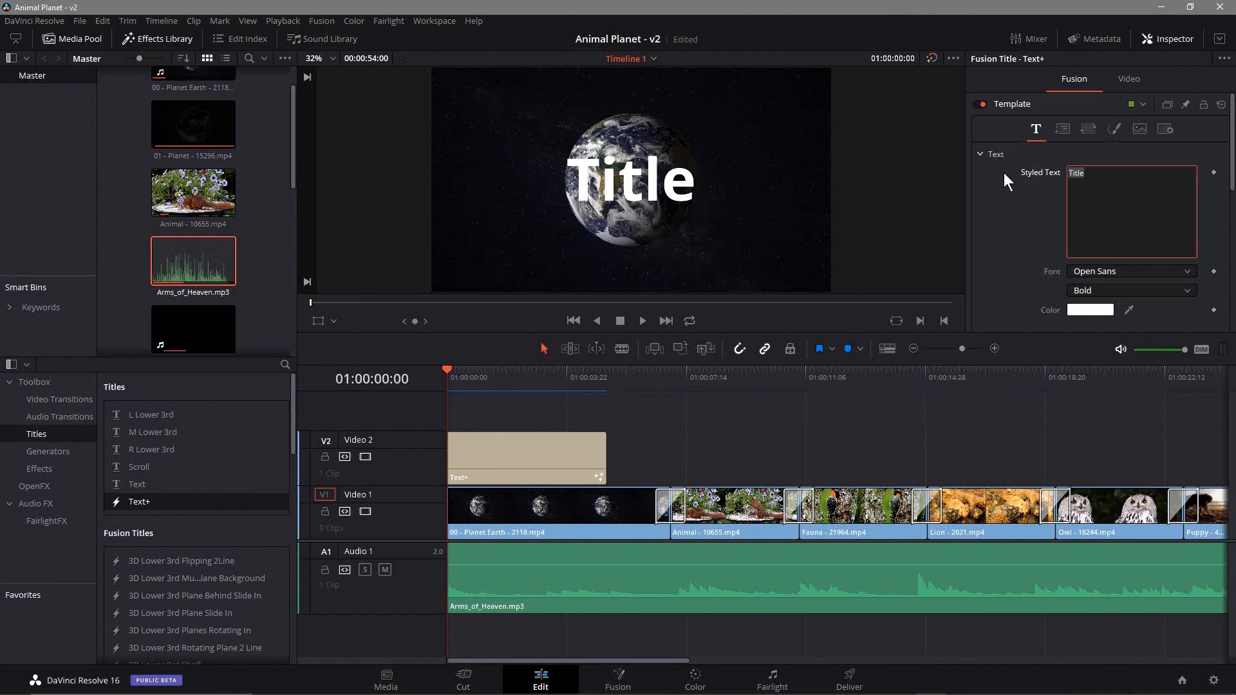
text(An)
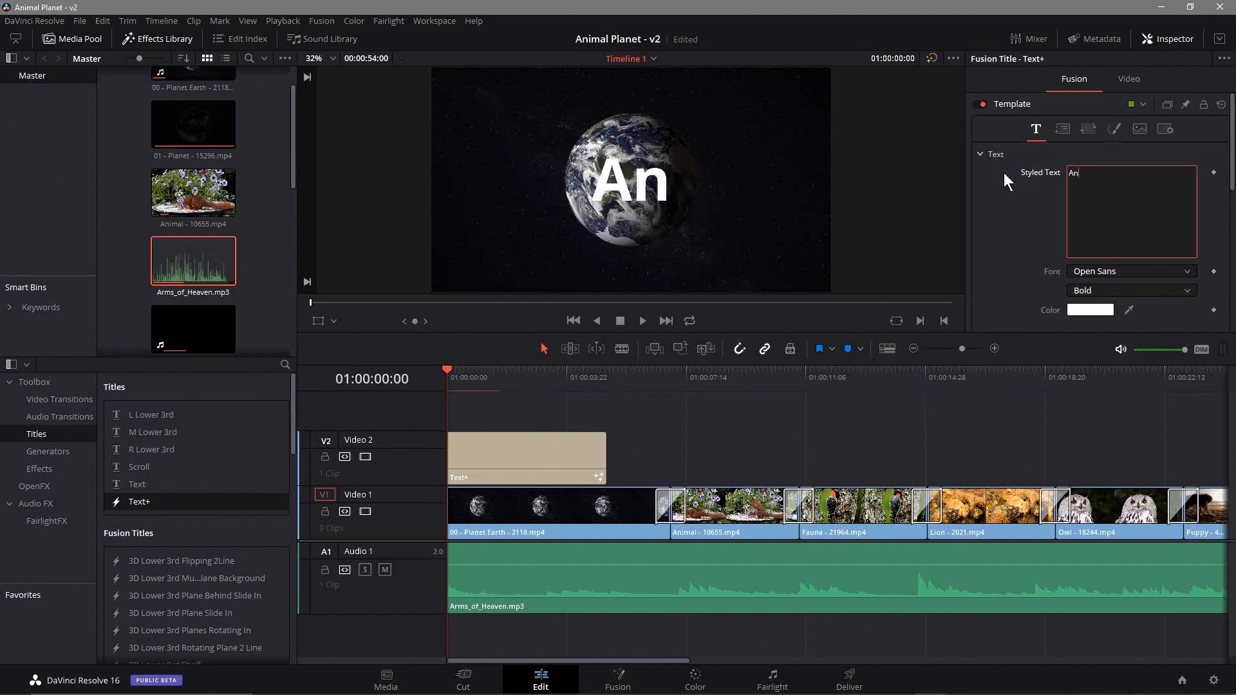
text(imal)
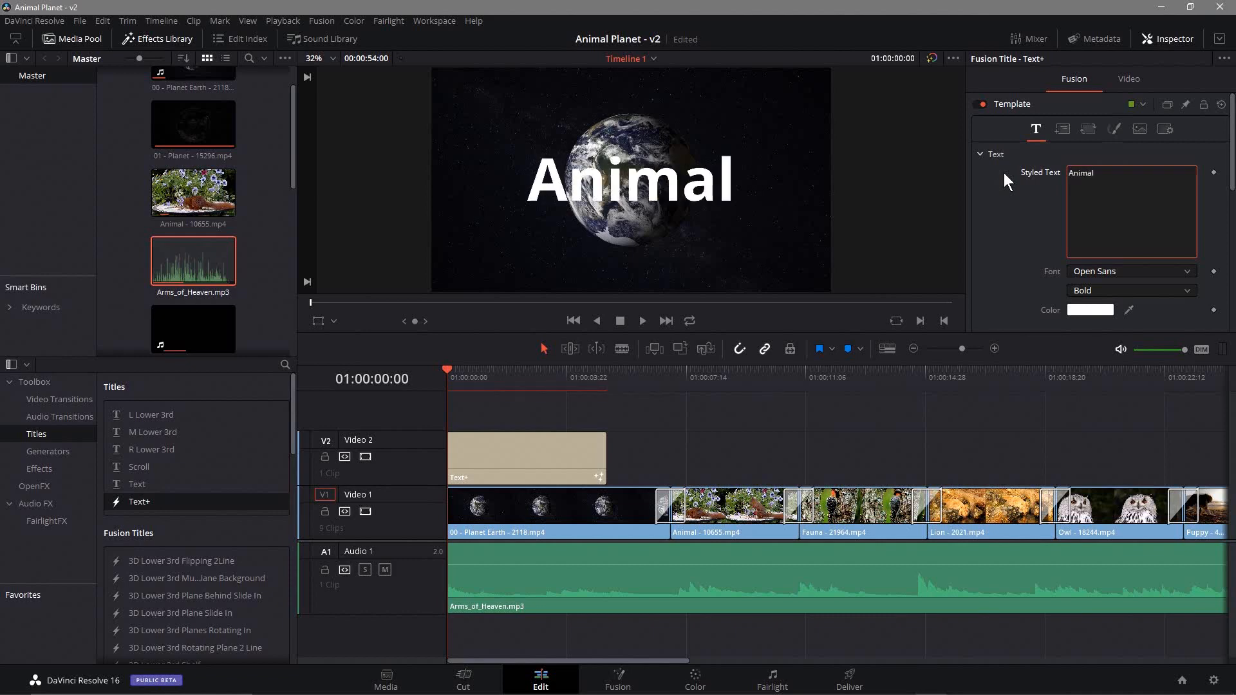
key(Return)
text(Planet)
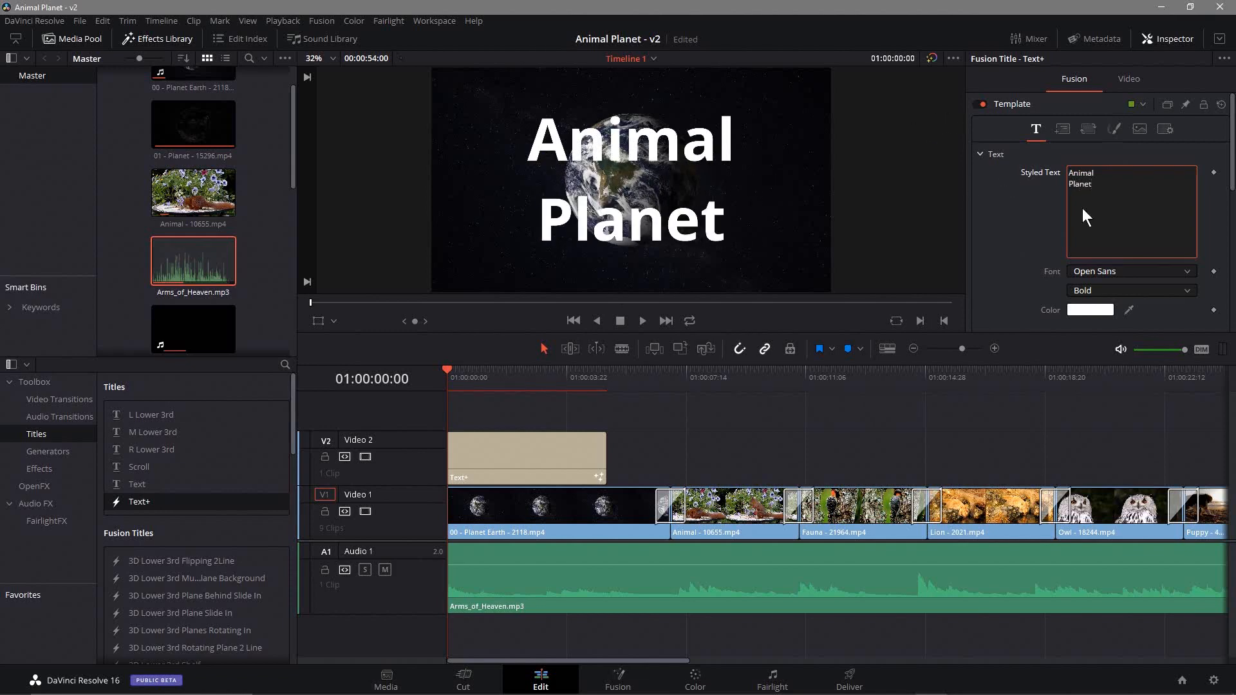
drag(1106, 201, 1027, 155)
click(1118, 228)
Try the Papyrus and Permanent Marker fonts on the Animal Planet title
click(1115, 272)
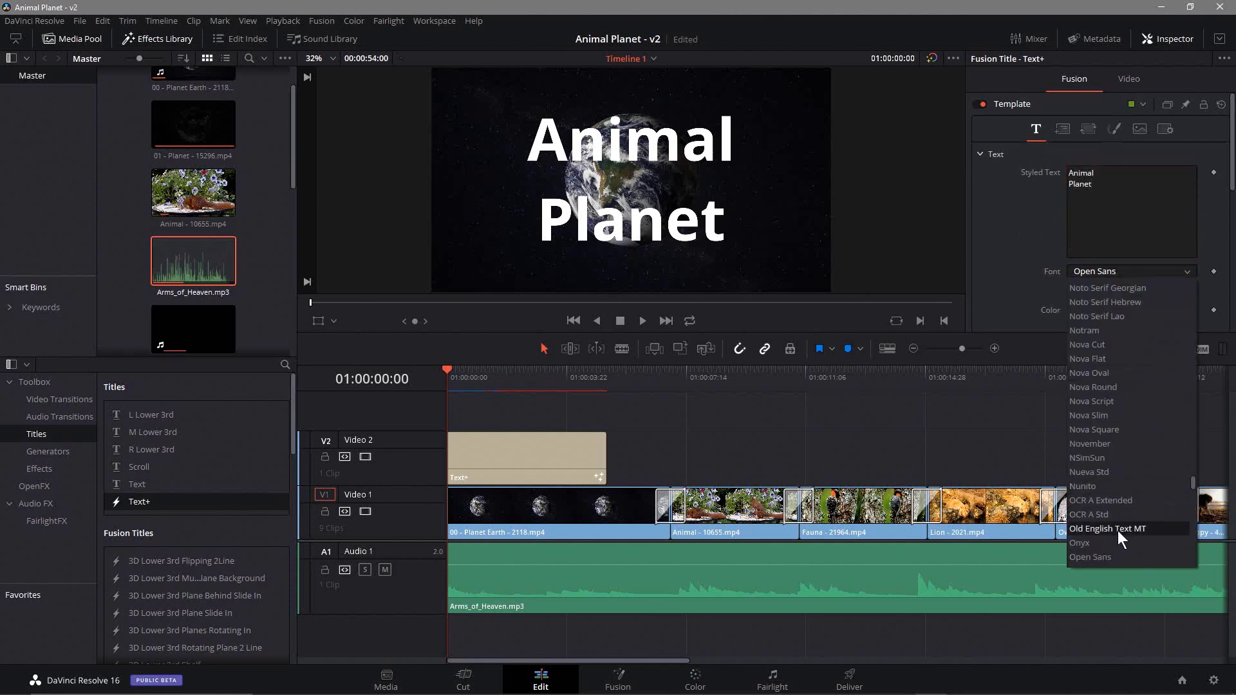
scroll(1119, 512, down, 5)
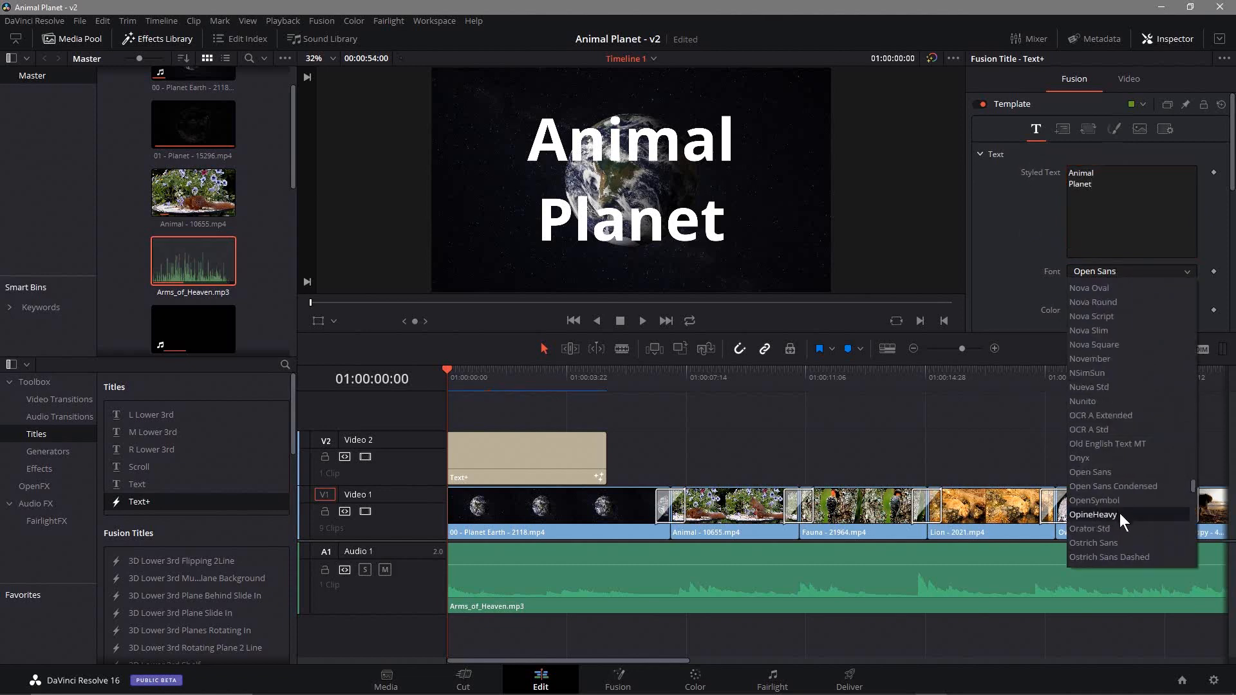
scroll(1118, 516, down, 1)
click(1122, 500)
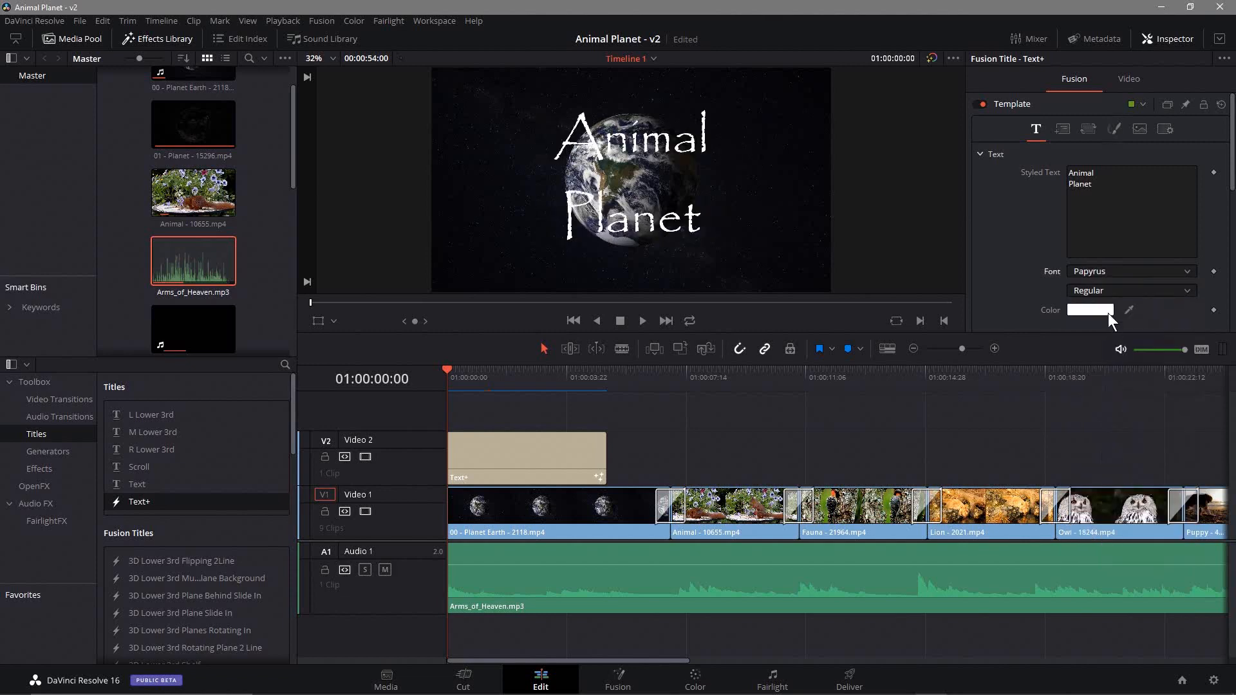
click(1121, 278)
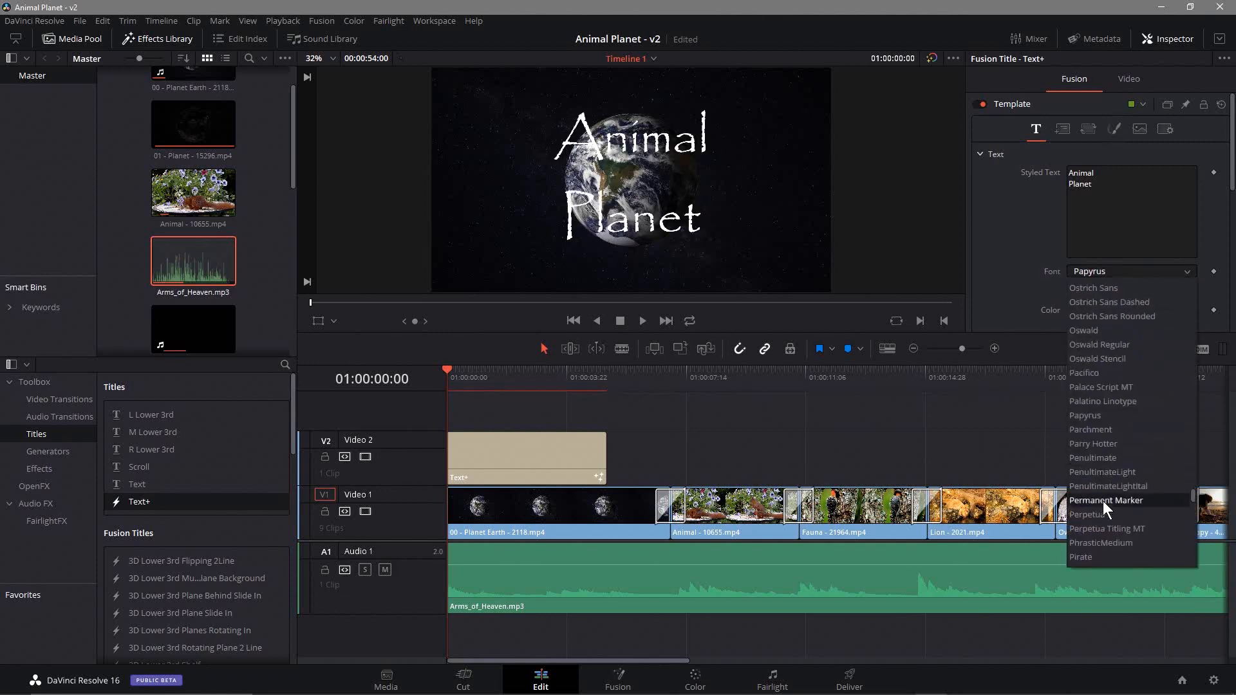
click(1106, 501)
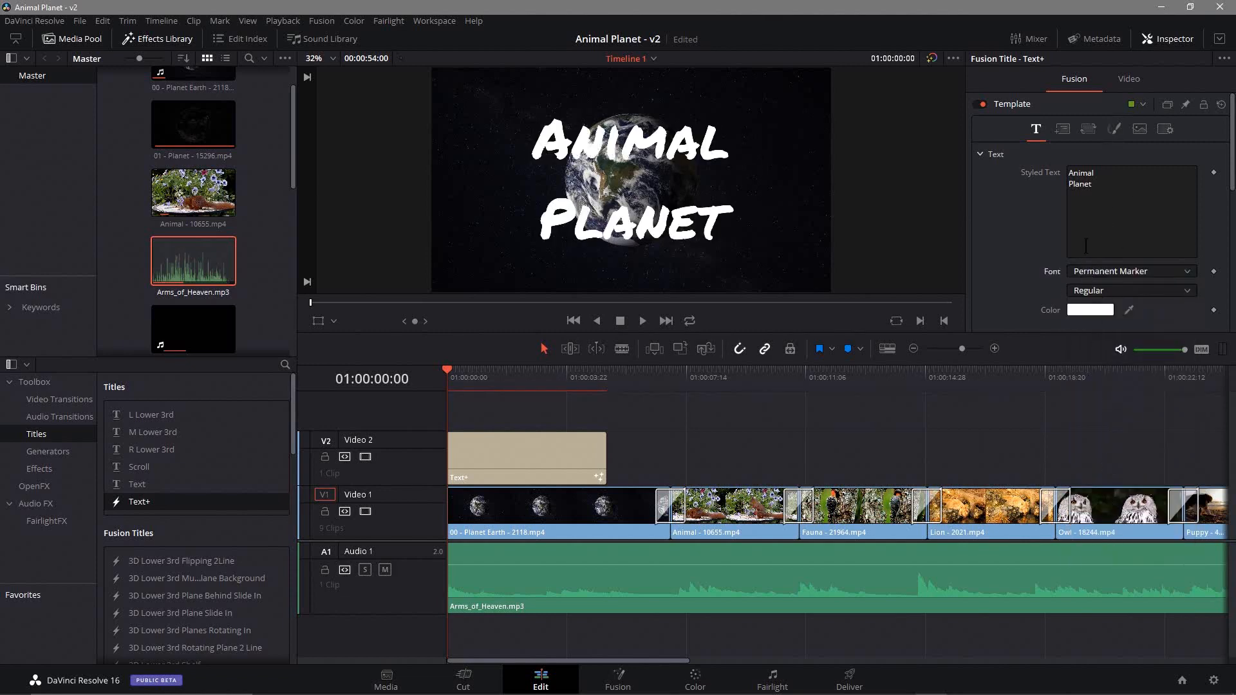
Try the Oswald and Rose Of Baltimore fonts on the Animal Planet title
click(1111, 276)
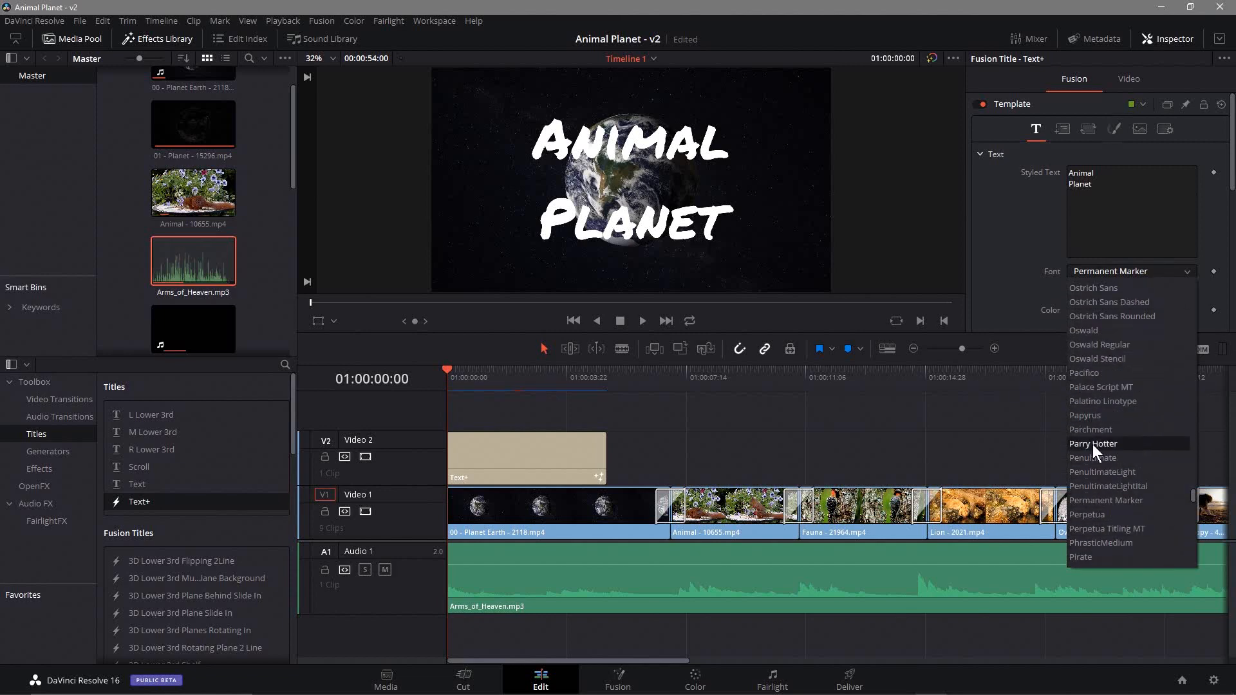
scroll(1107, 444, up, 3)
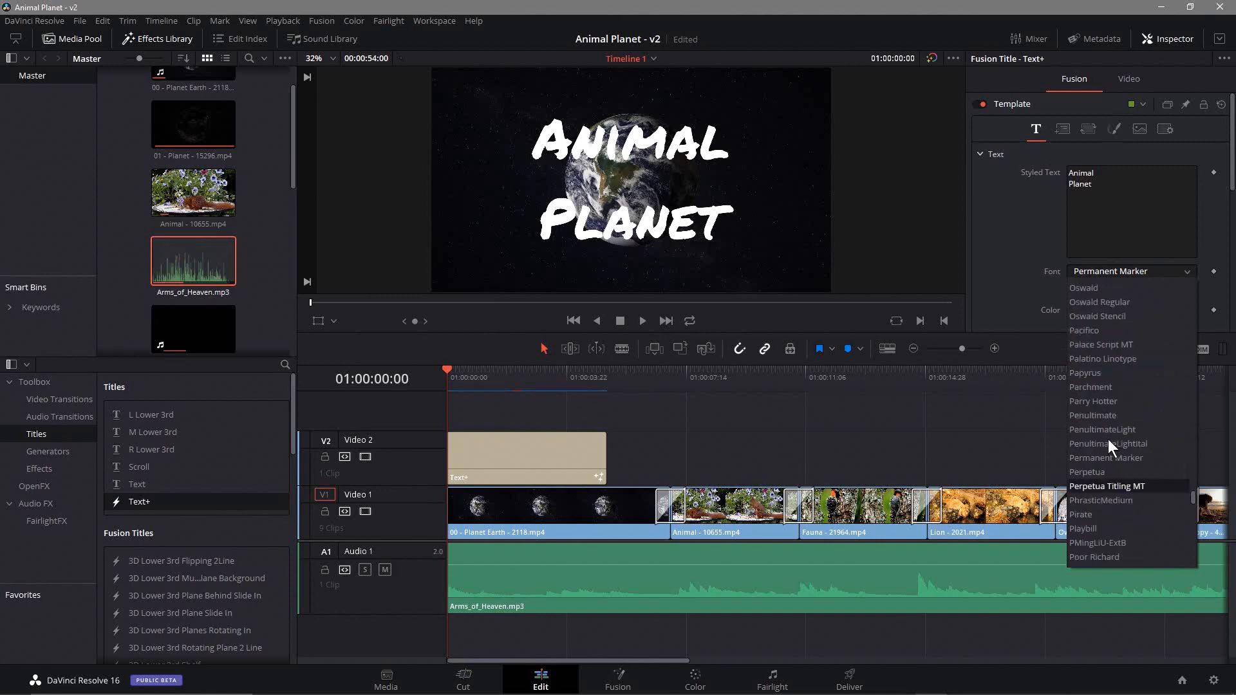
click(1092, 336)
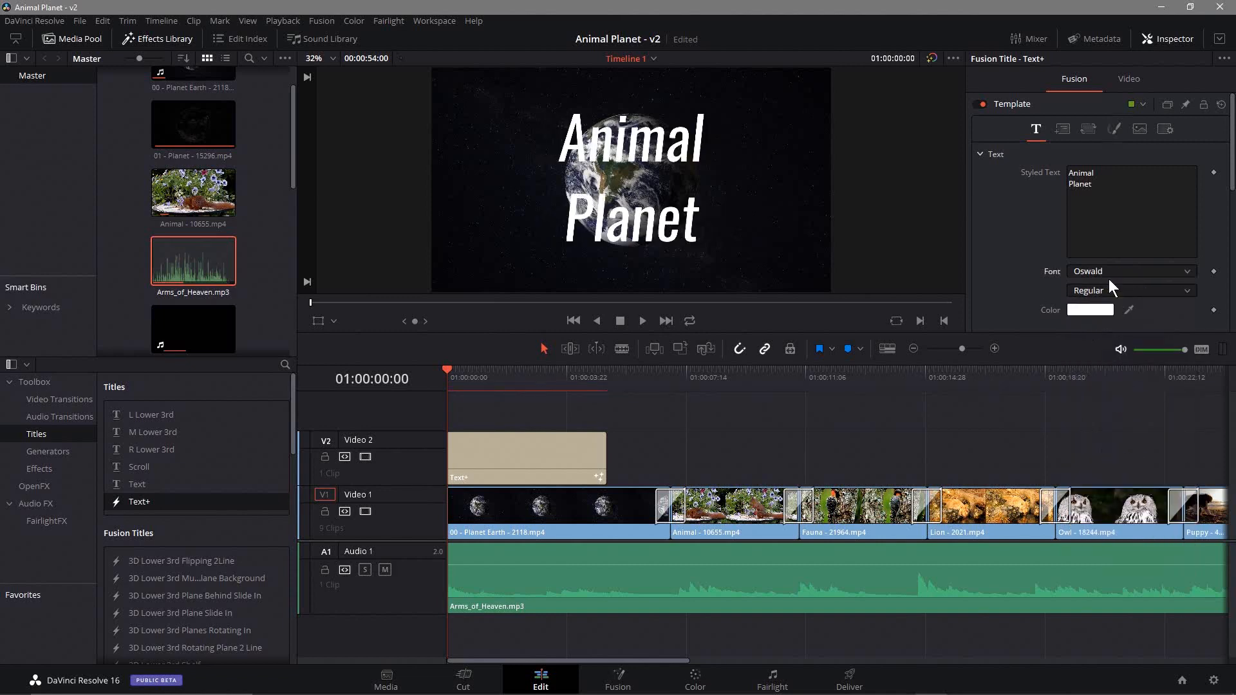
click(1107, 271)
scroll(1118, 470, down, 1)
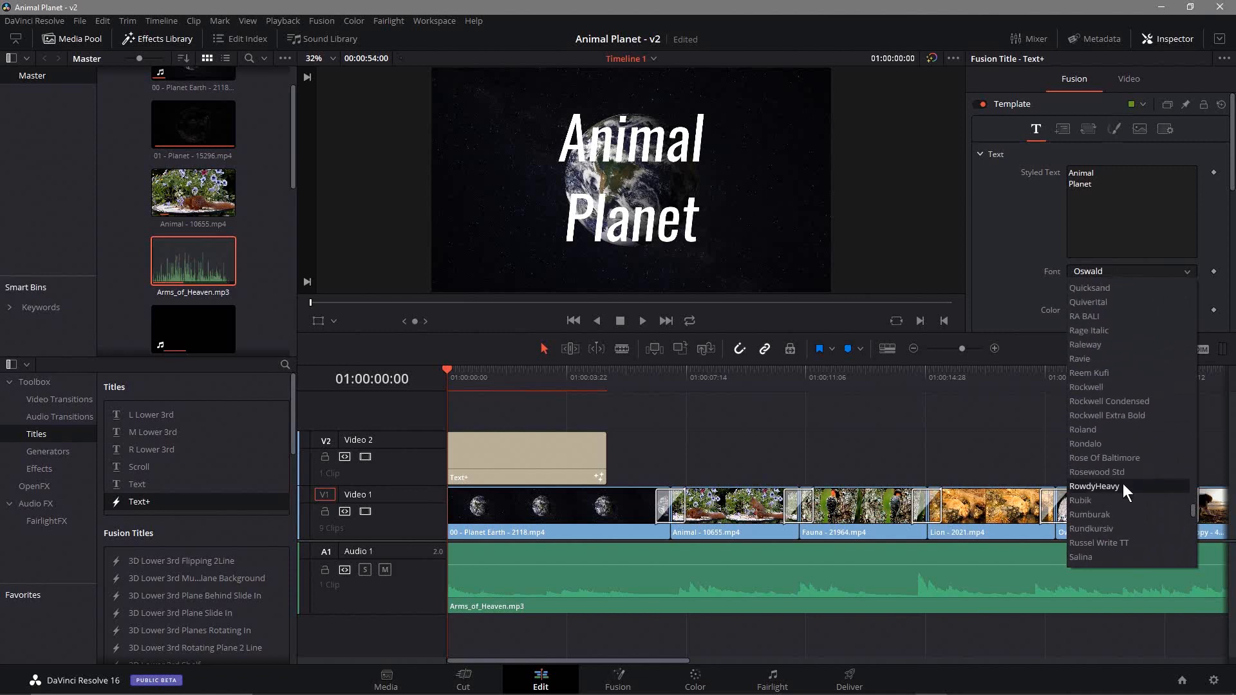
click(1118, 462)
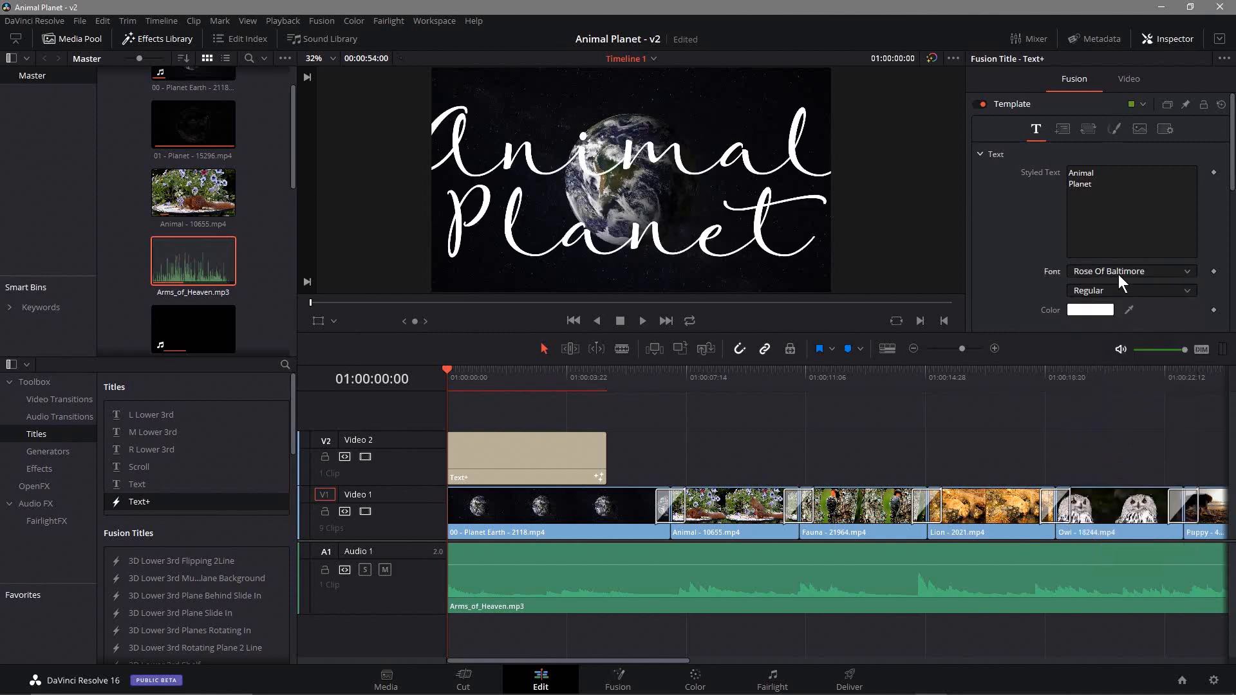
Try the RowdyHeavy, Russel Write TT and Segoe UI Historic fonts on the Animal Planet title
click(1118, 274)
click(1112, 486)
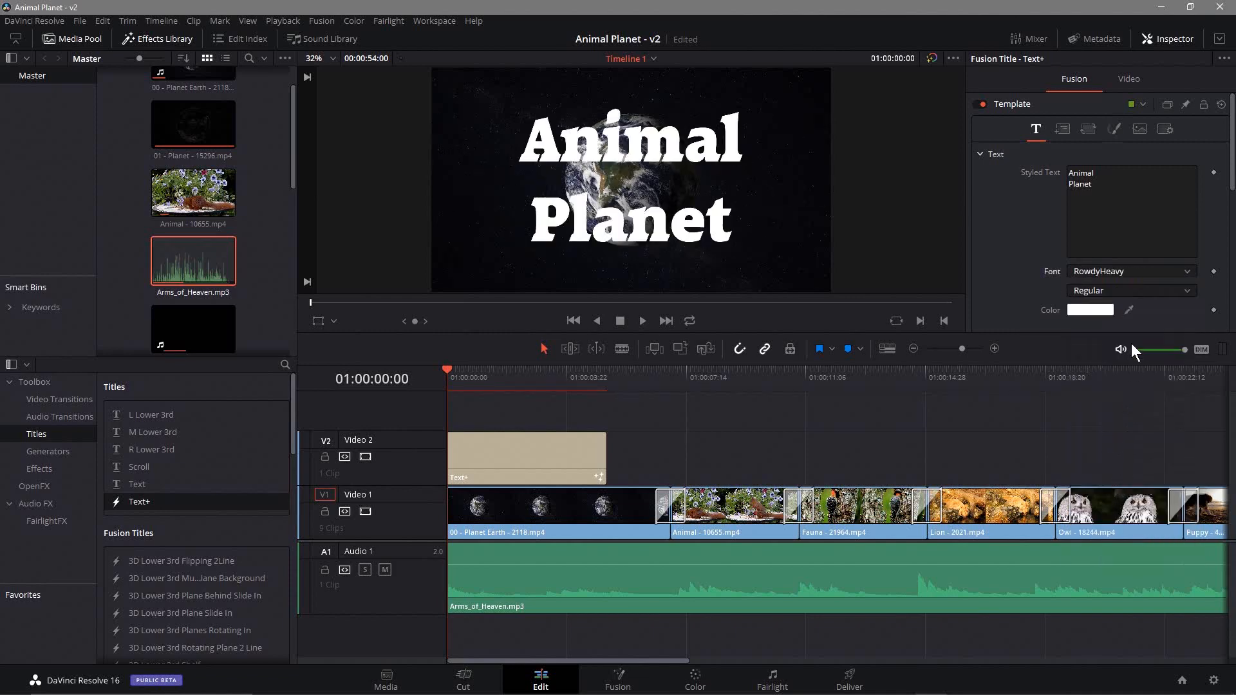
click(1114, 271)
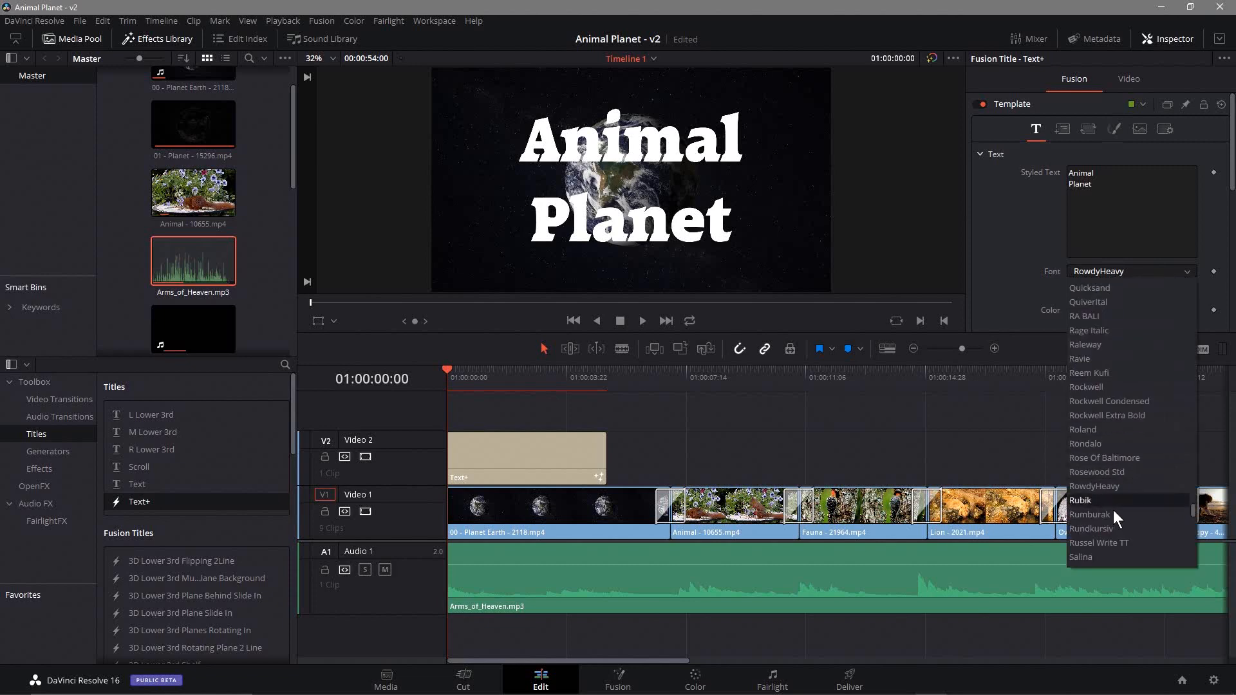
click(1113, 544)
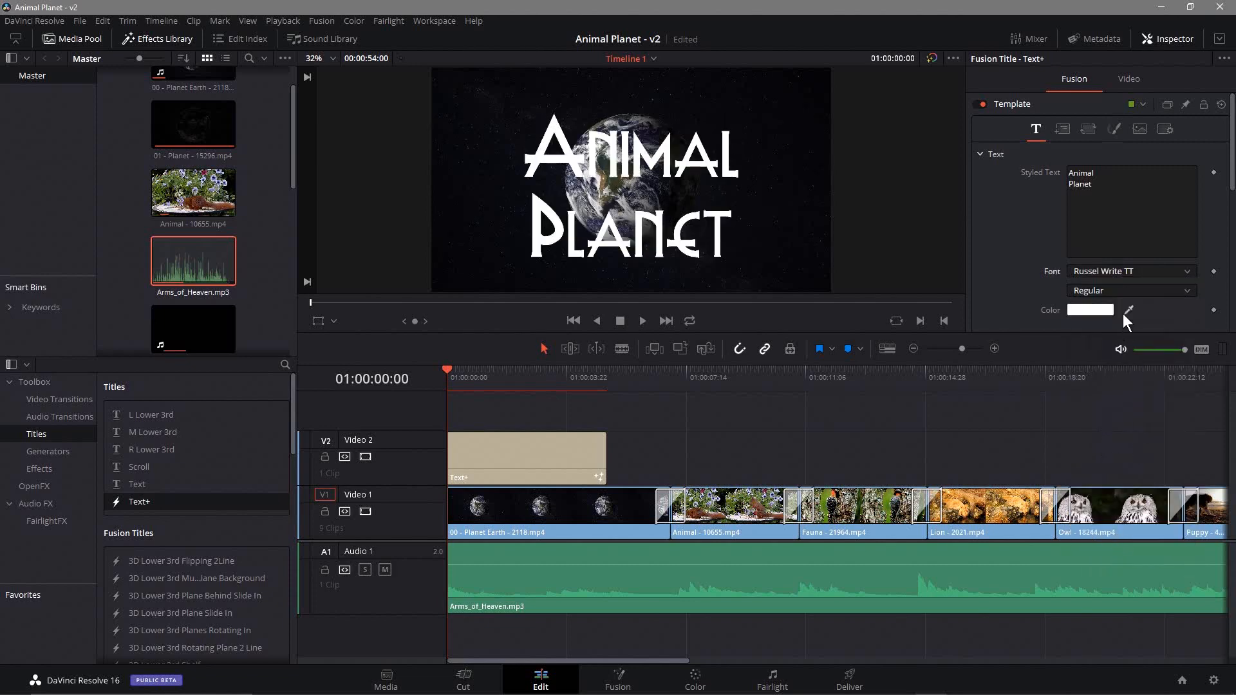
click(1116, 271)
click(1104, 504)
Try the Sitka Heading, Splash and Snowdrift fonts on the Animal Planet title
click(1091, 270)
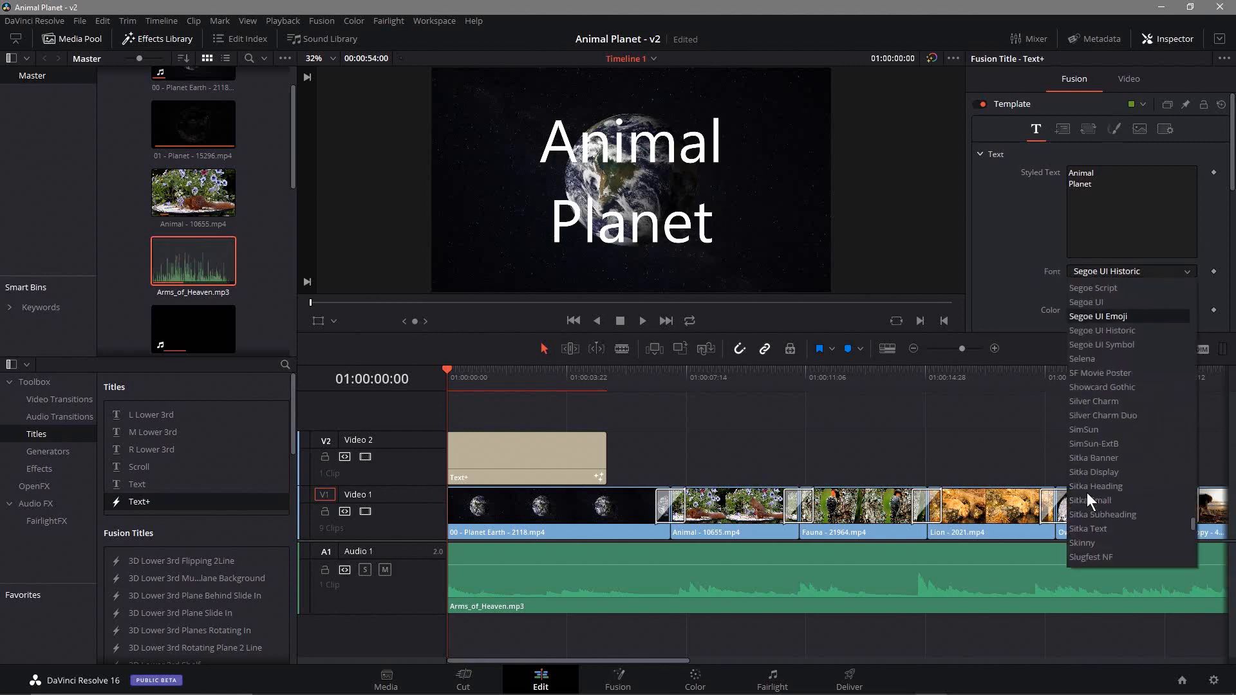
click(1092, 483)
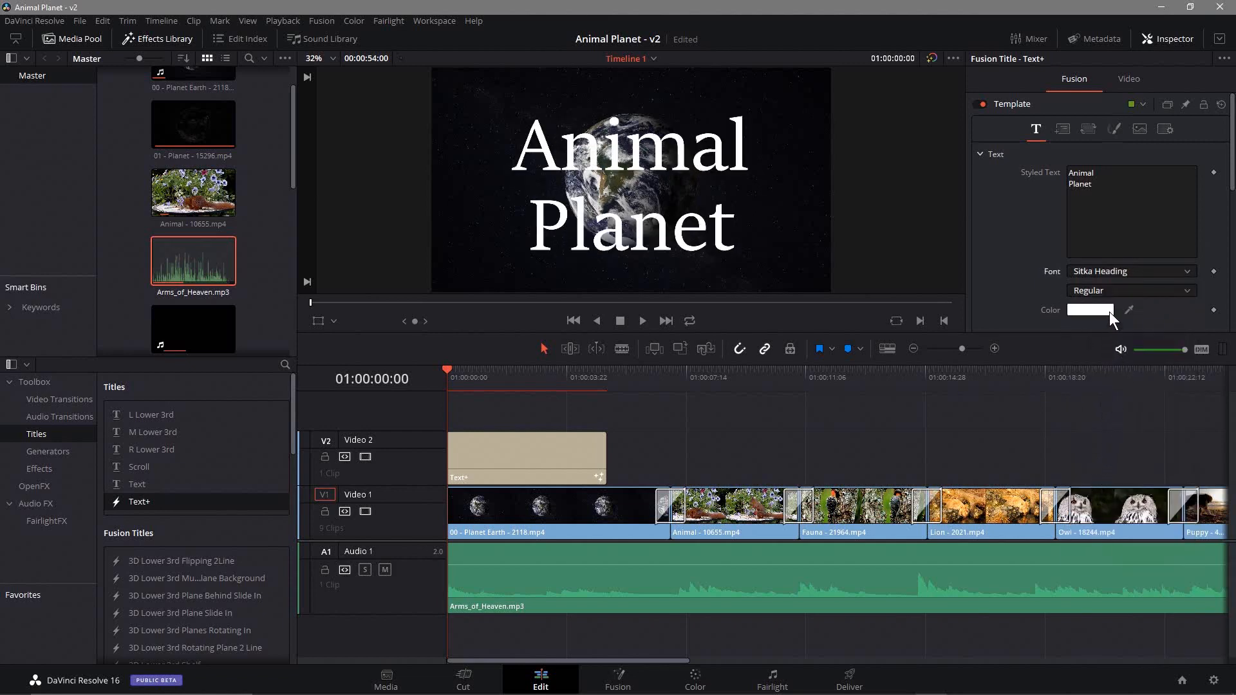
click(1104, 269)
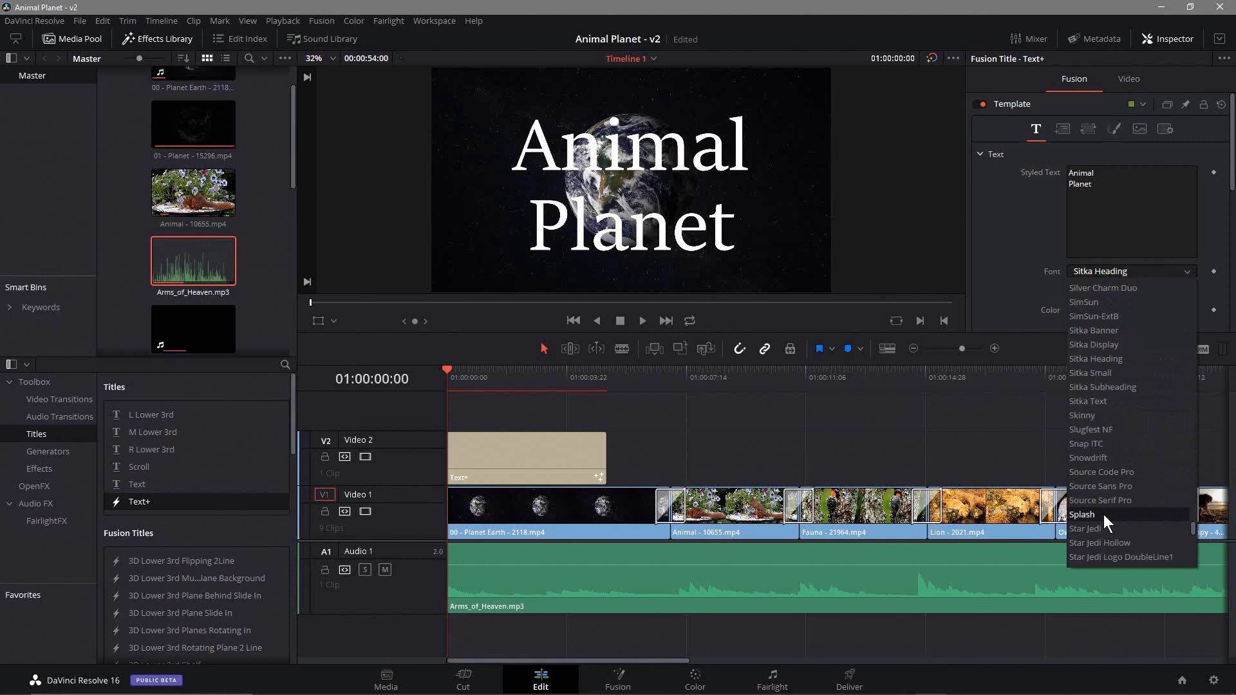
click(1103, 515)
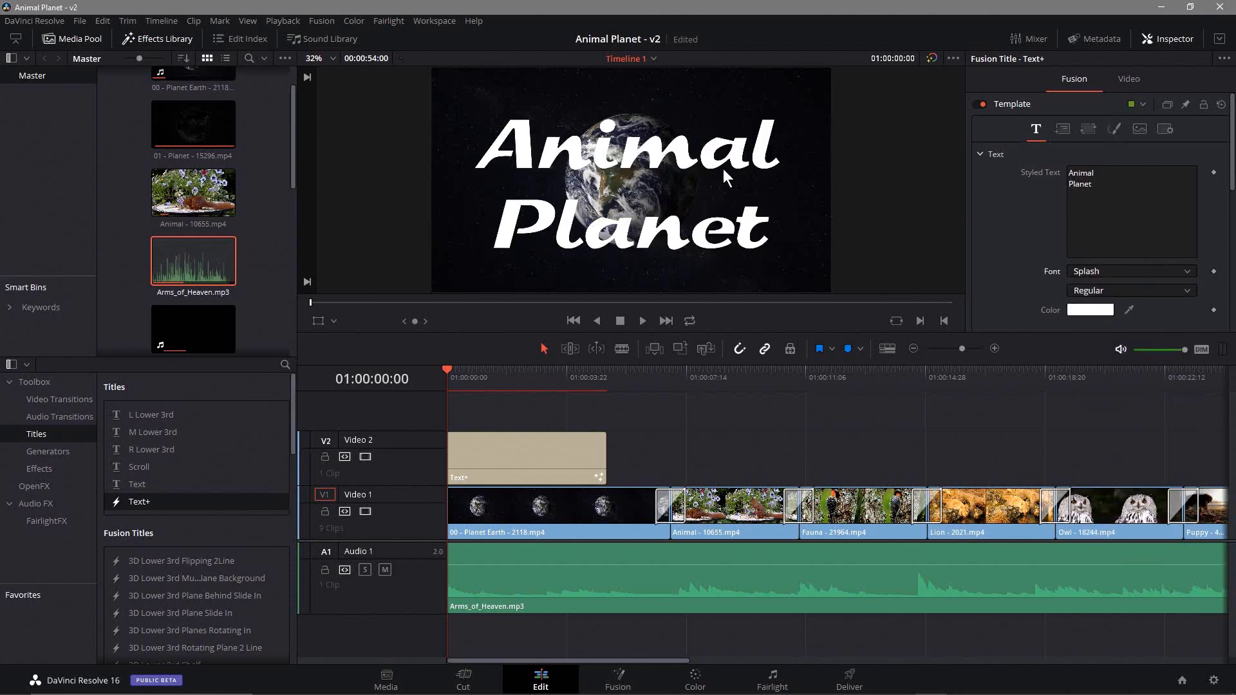
click(1096, 273)
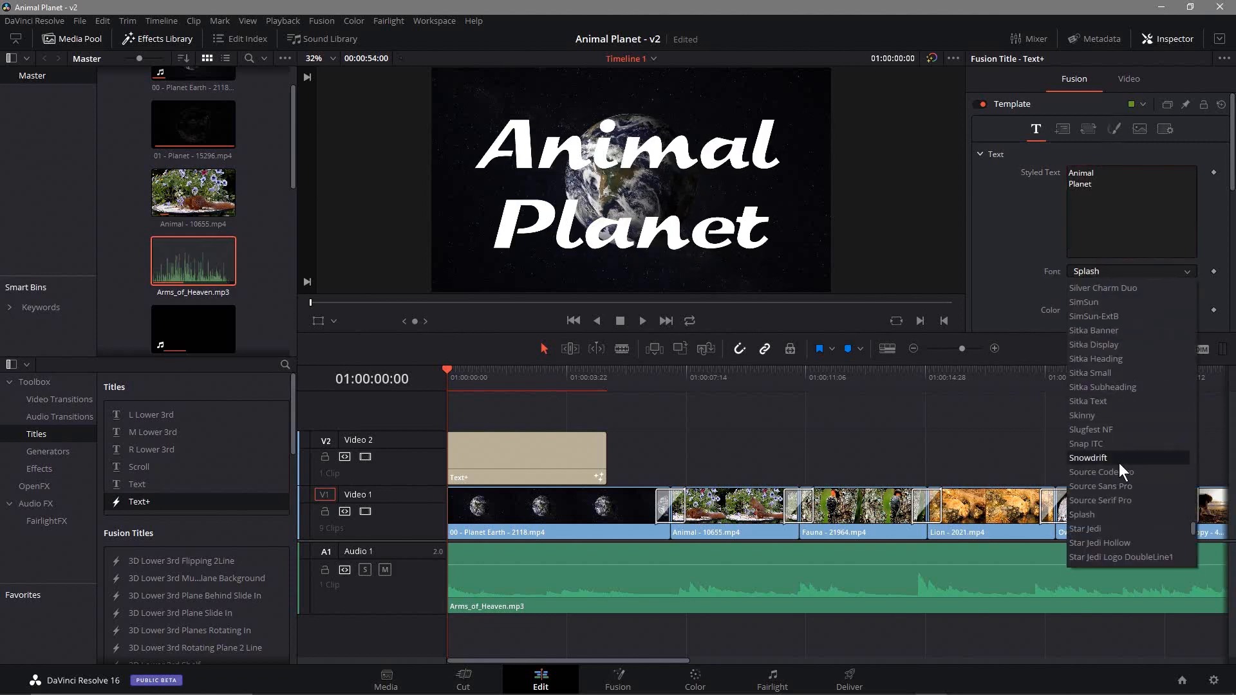
click(1118, 467)
Try the Source Serif Pro, SimSun and RowdyHeavy fonts on the Animal Planet title
click(1110, 269)
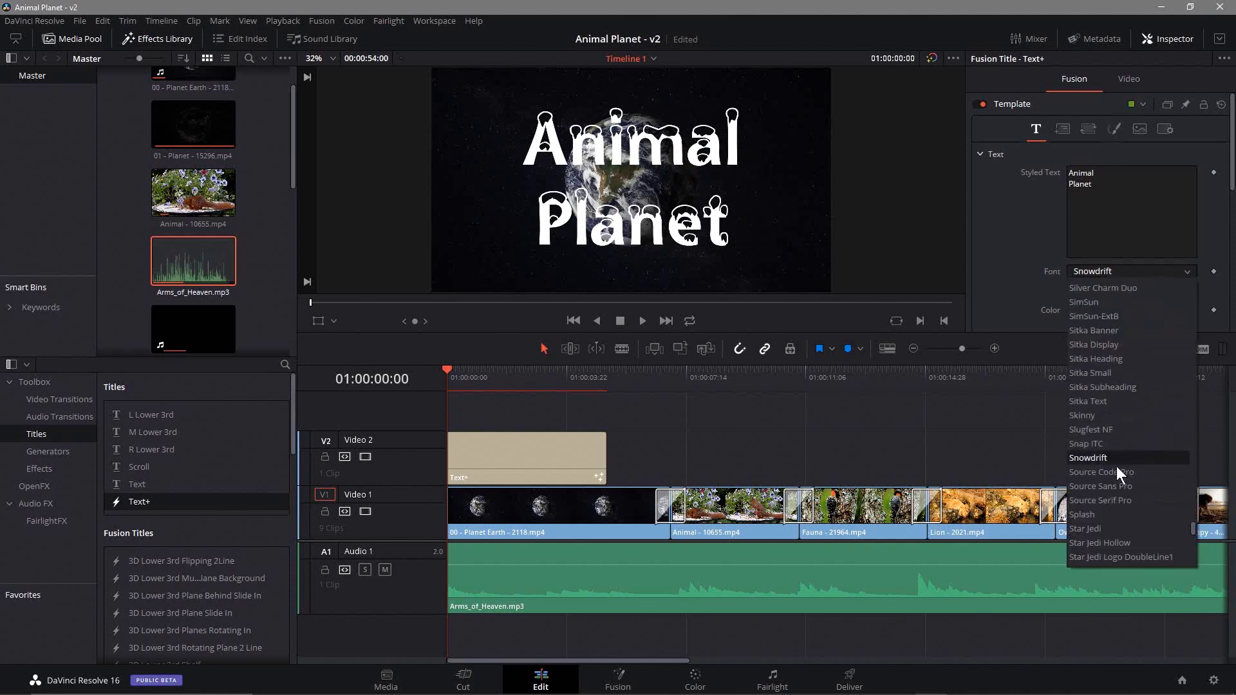
click(1112, 501)
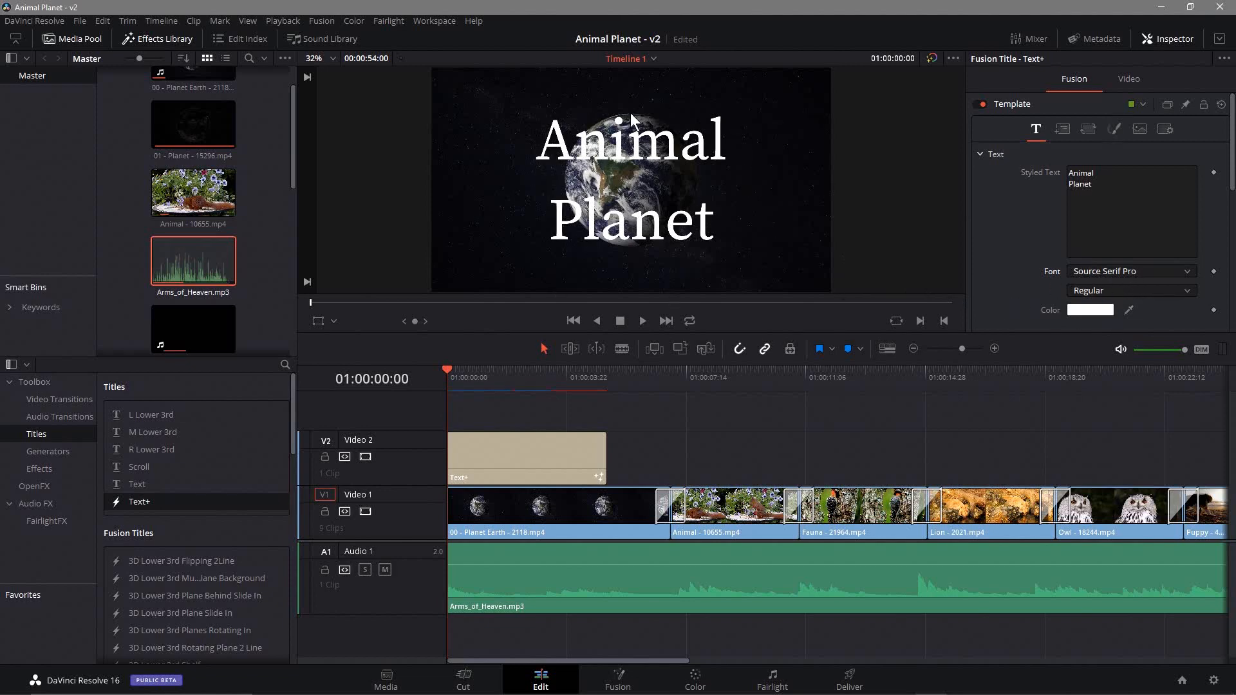
click(1110, 271)
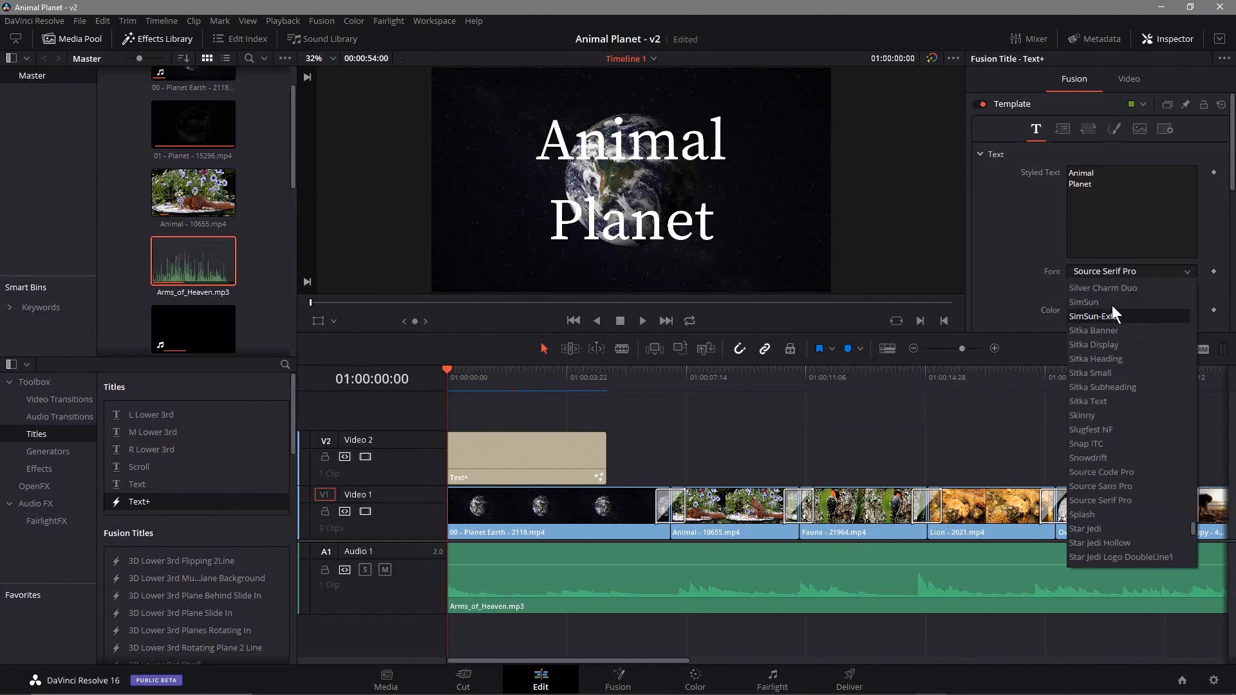
click(1112, 301)
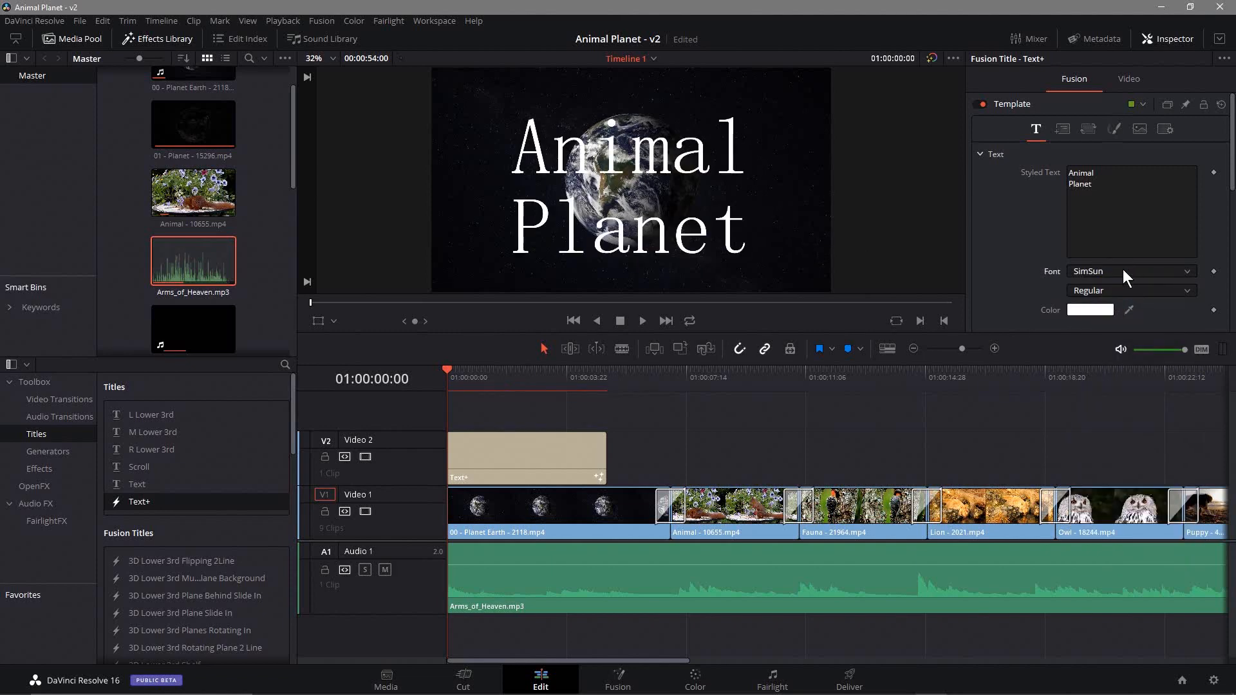
click(1123, 269)
scroll(1117, 315, up, 3)
click(1115, 316)
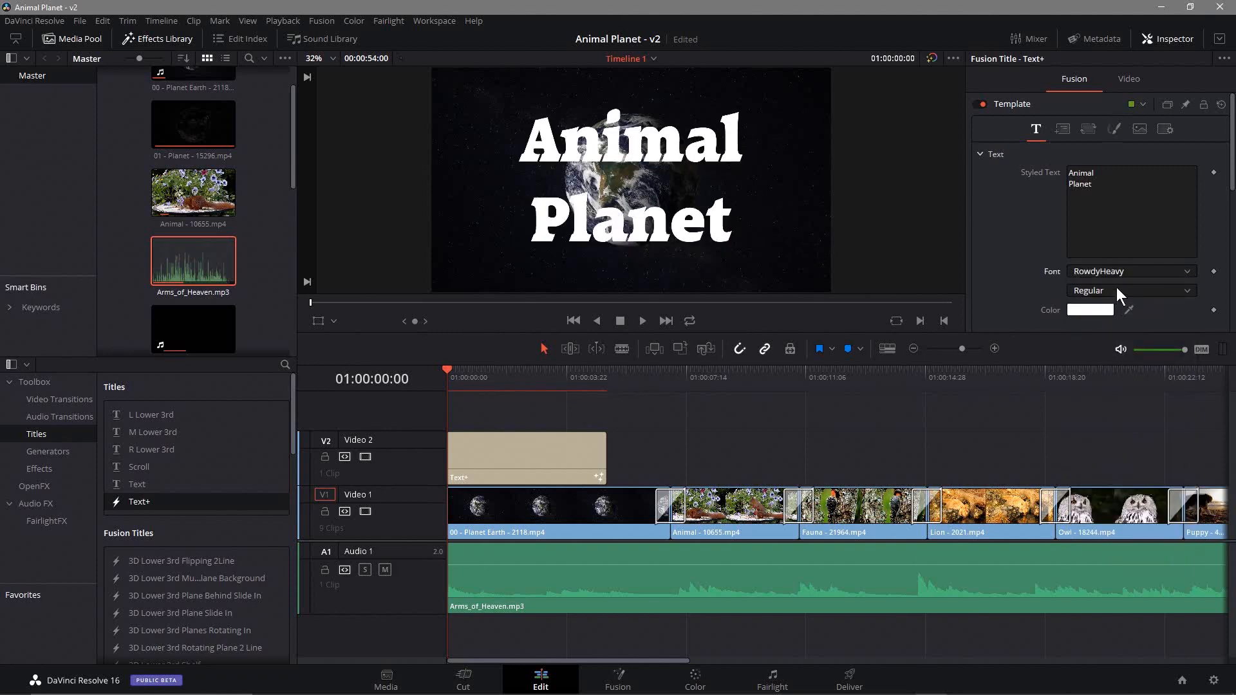
Try the Poplar Std and OpineHeavy fonts on the Animal Planet title
click(1117, 273)
click(1118, 318)
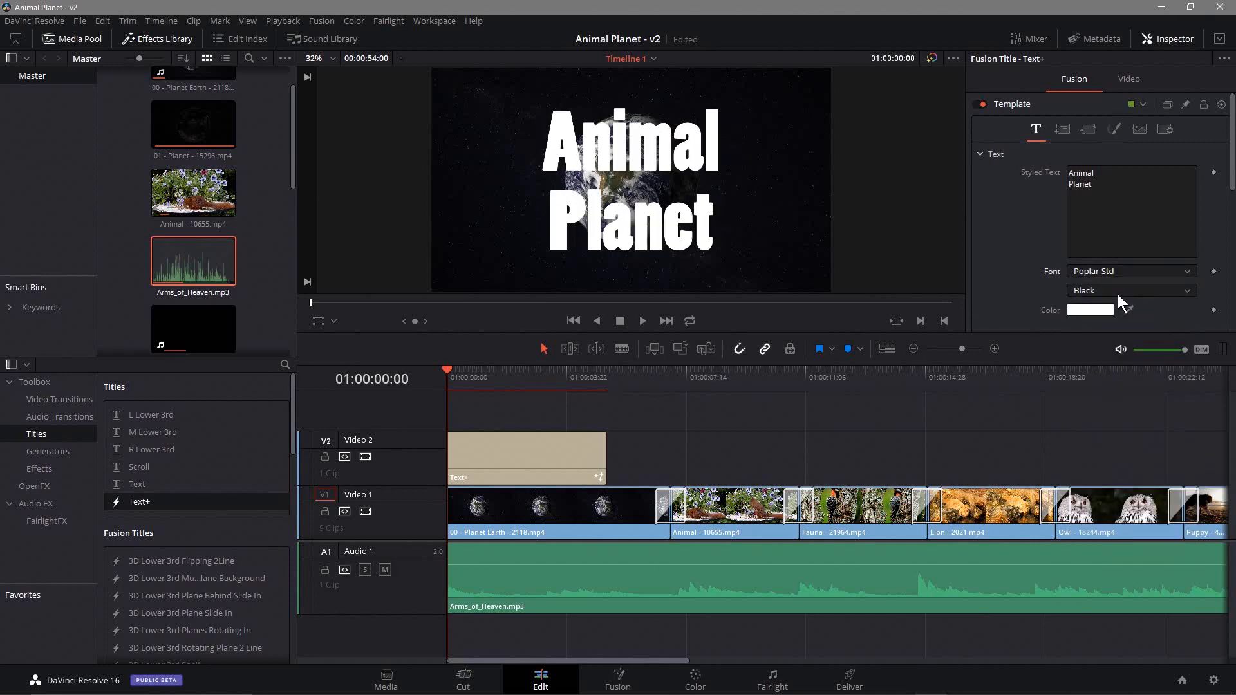
click(1118, 274)
scroll(1110, 320, up, 2)
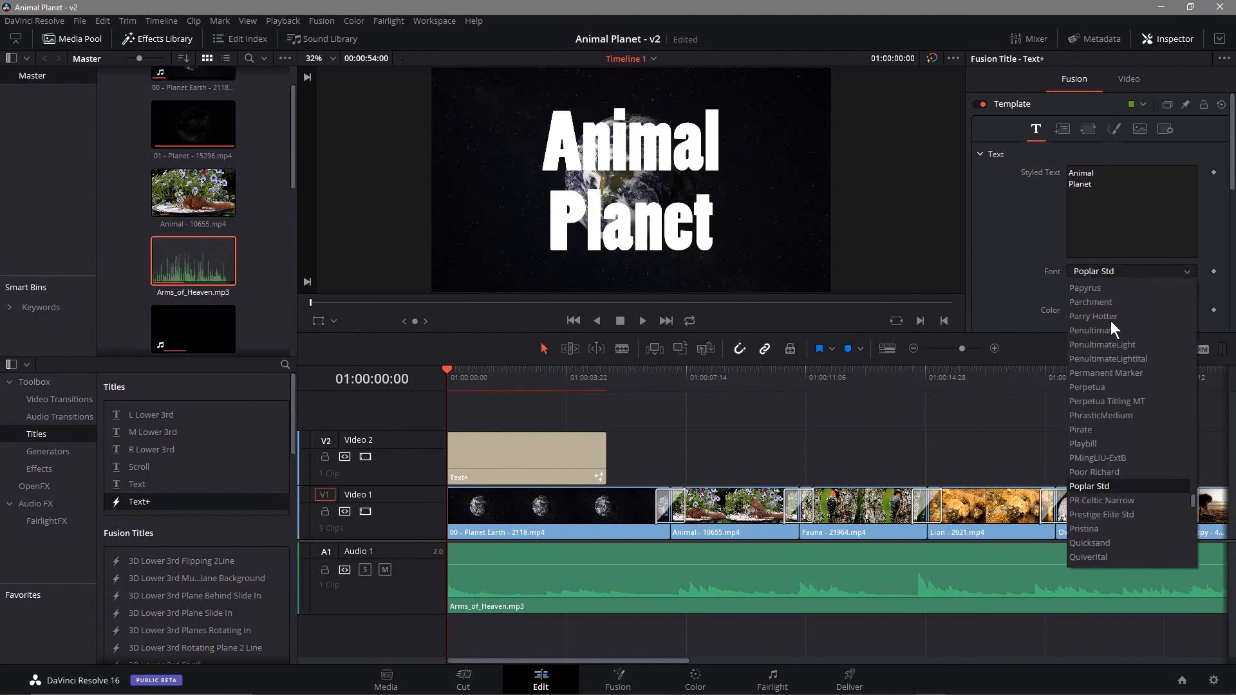
click(1110, 321)
click(1122, 272)
scroll(1118, 323, up, 2)
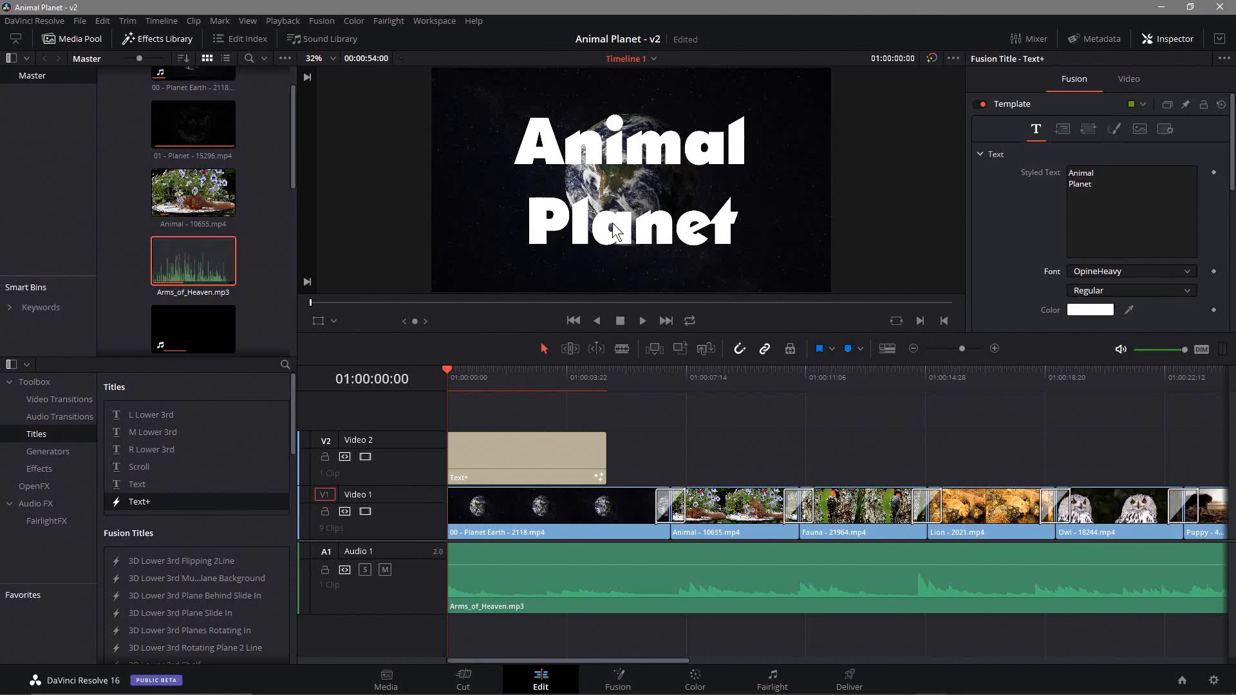
Set the title's size to about 0.28, its tracking to about 1.04 and its line spacing to about 0.69
scroll(1044, 238, down, 2)
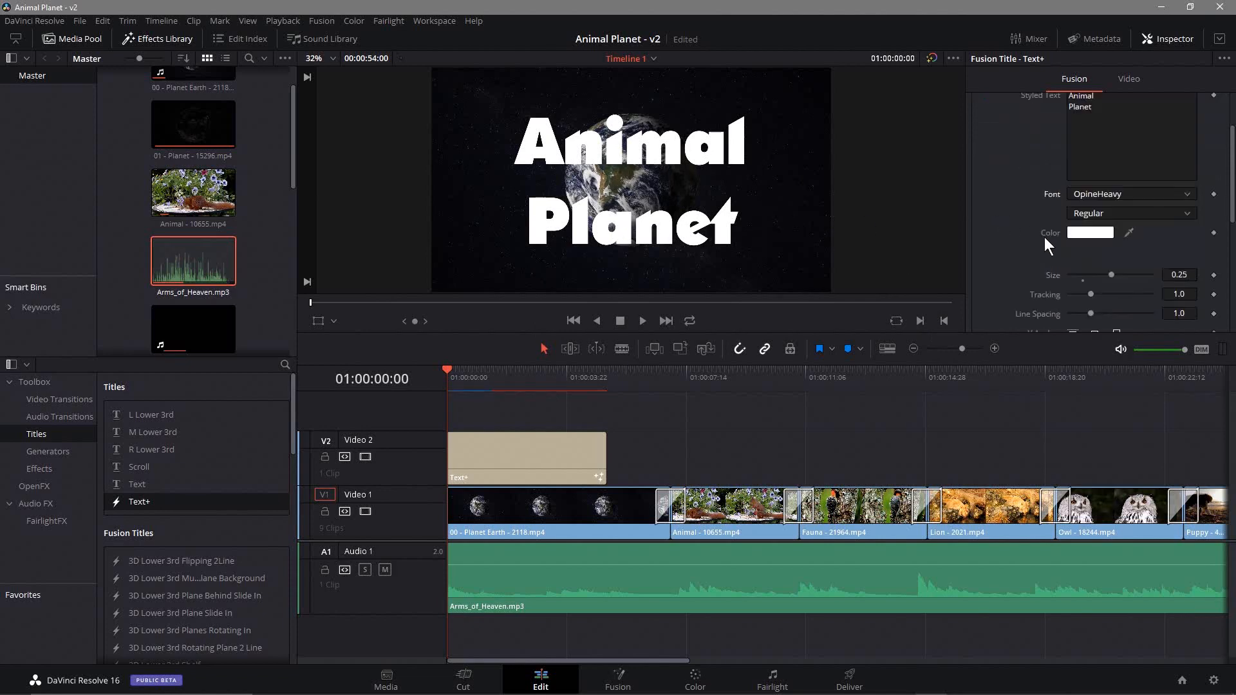
drag(1109, 272, 1085, 307)
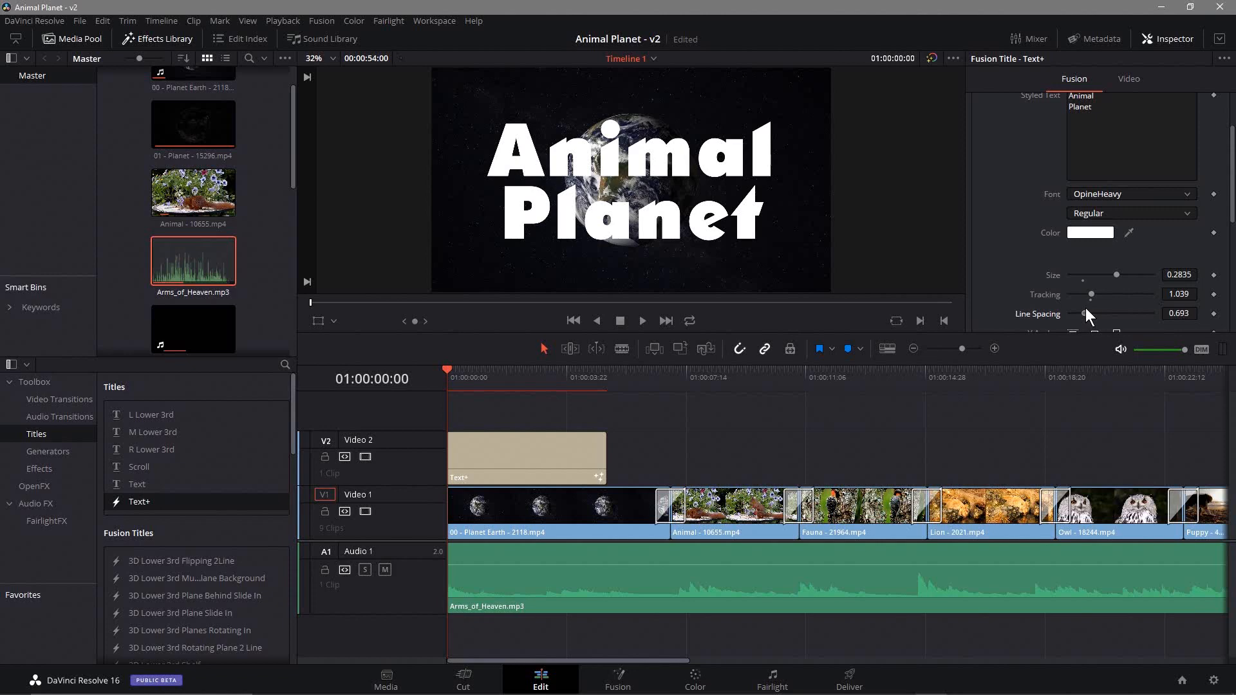
Test the title's Write On range and extend the Text+ clip to the start of the first video transition
scroll(1103, 286, down, 3)
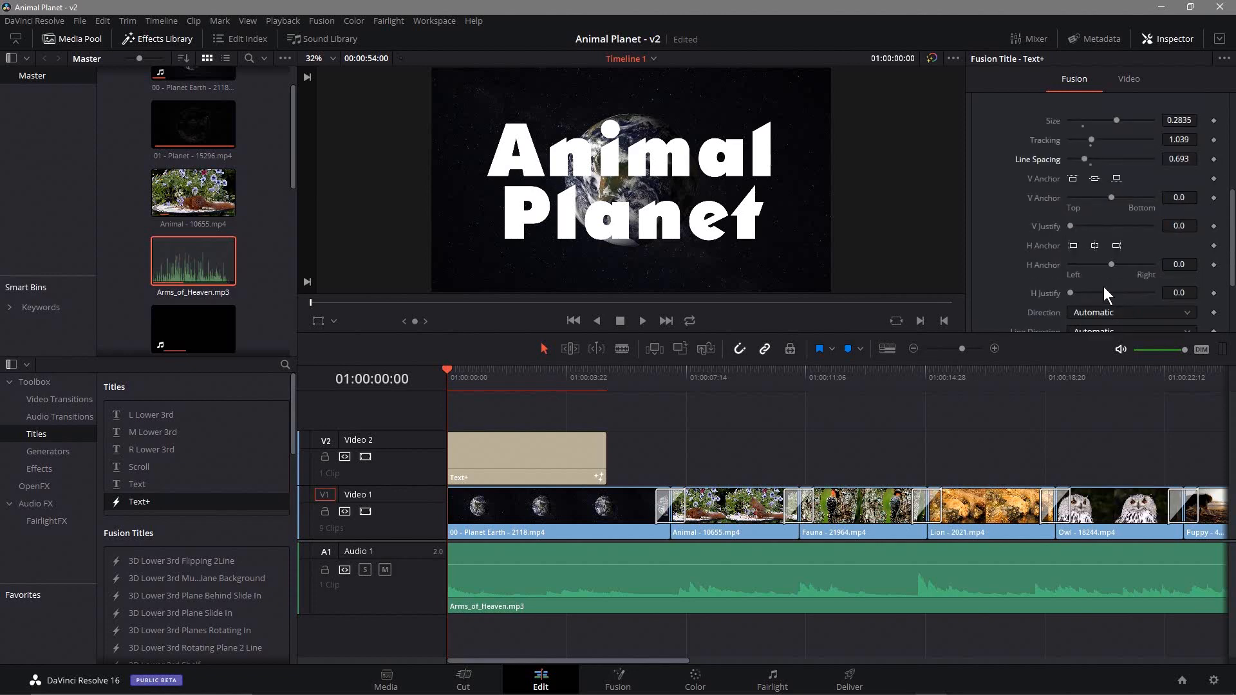
scroll(1103, 287, down, 2)
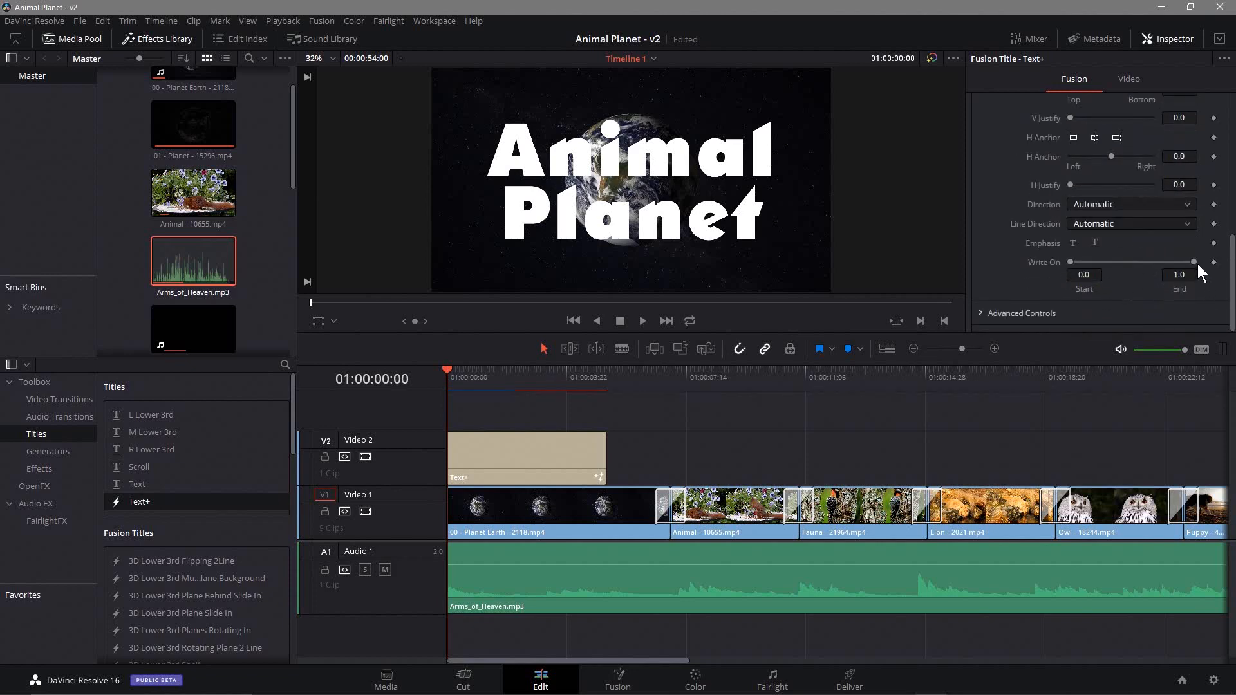
drag(1194, 261, 1192, 292)
drag(606, 449, 655, 451)
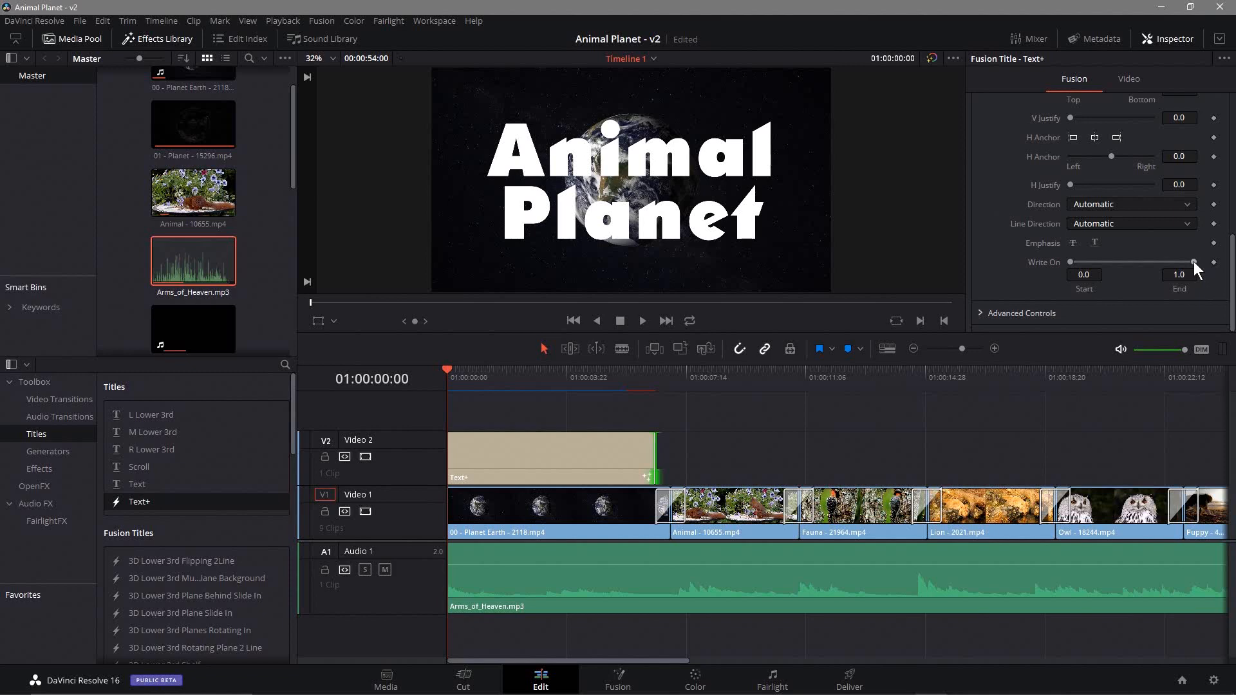
Keyframe the title's Write On end from 0.0 at 01:00:00:00 to 1.0 at 01:00:03:00
click(1212, 263)
drag(1185, 262, 1063, 263)
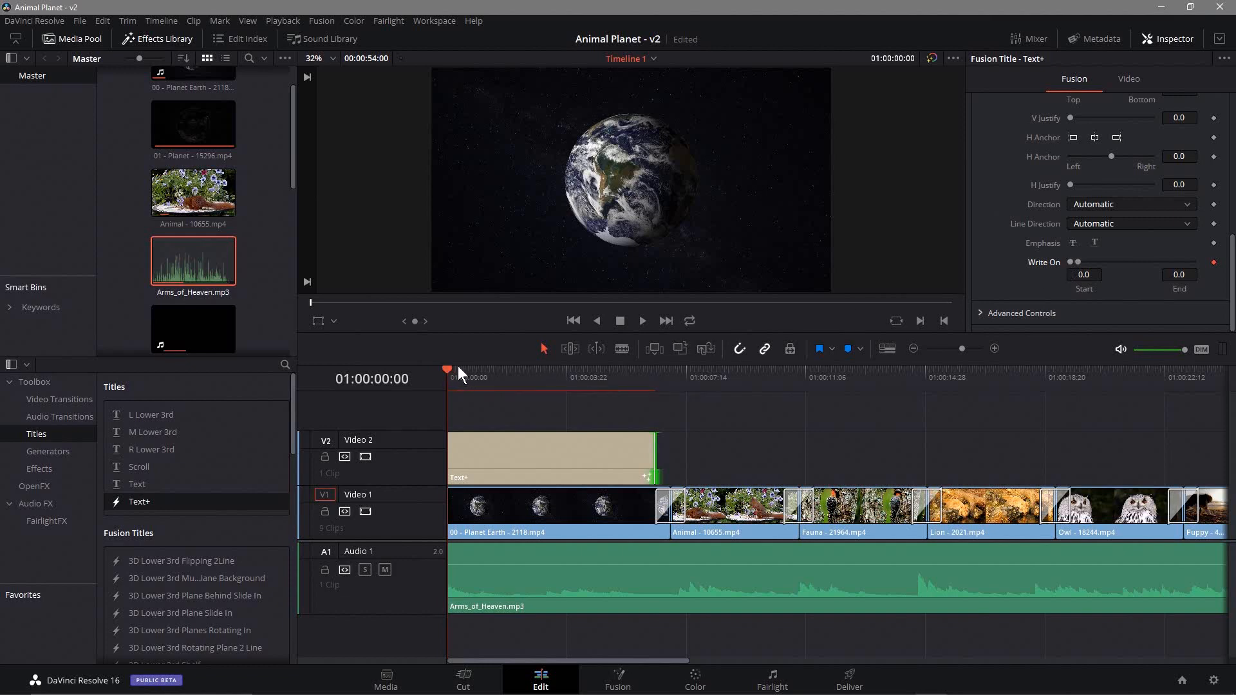
drag(448, 368, 543, 371)
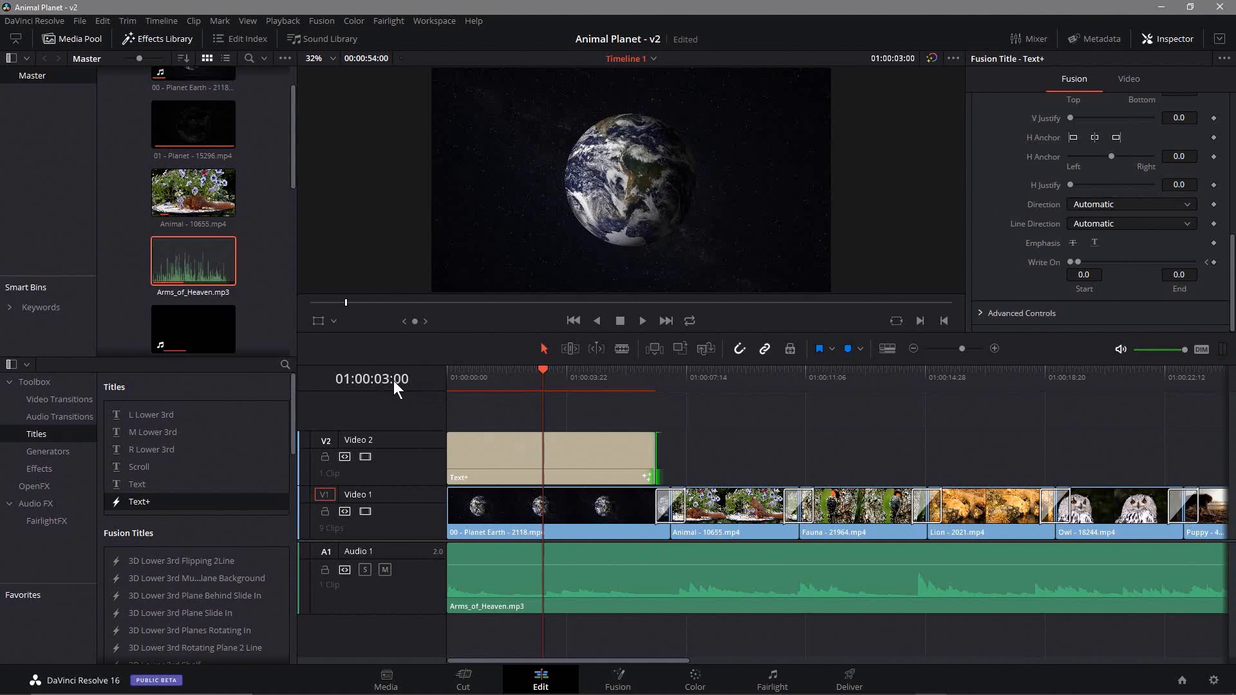
click(1213, 262)
drag(1080, 263, 1223, 263)
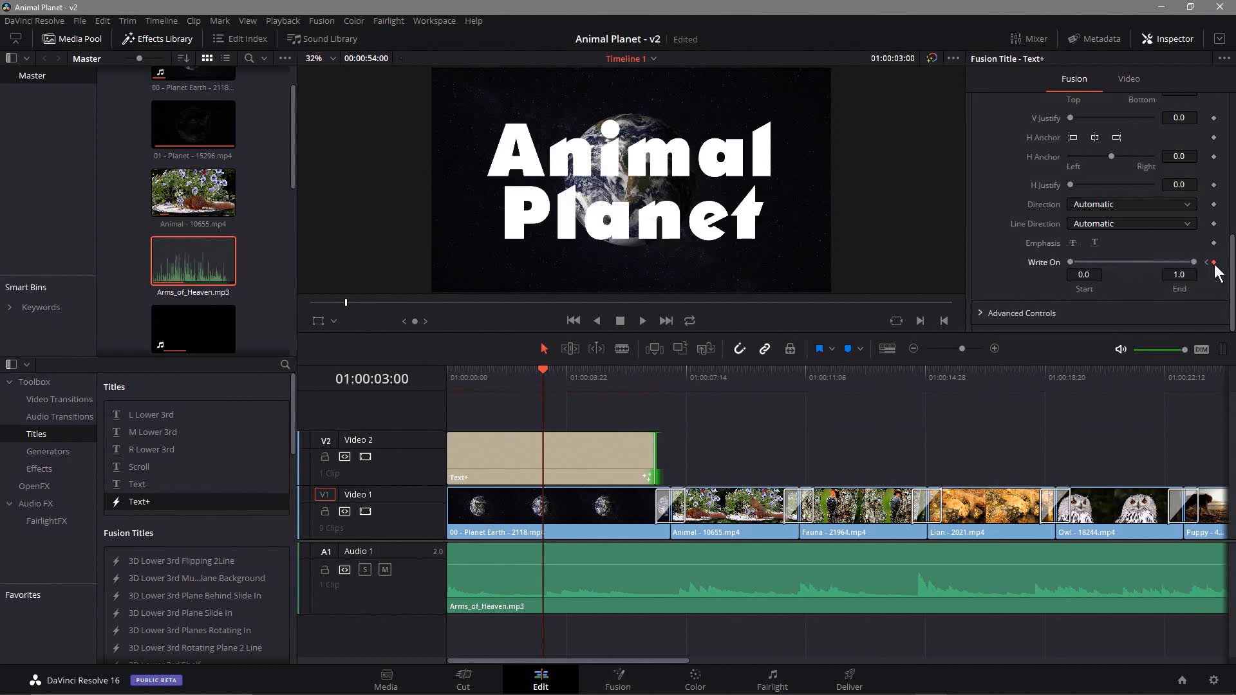
Try the Oswald Regular and OpenSymbol fonts on the animated Animal Planet title
drag(535, 369, 527, 399)
scroll(1094, 193, up, 5)
click(1112, 197)
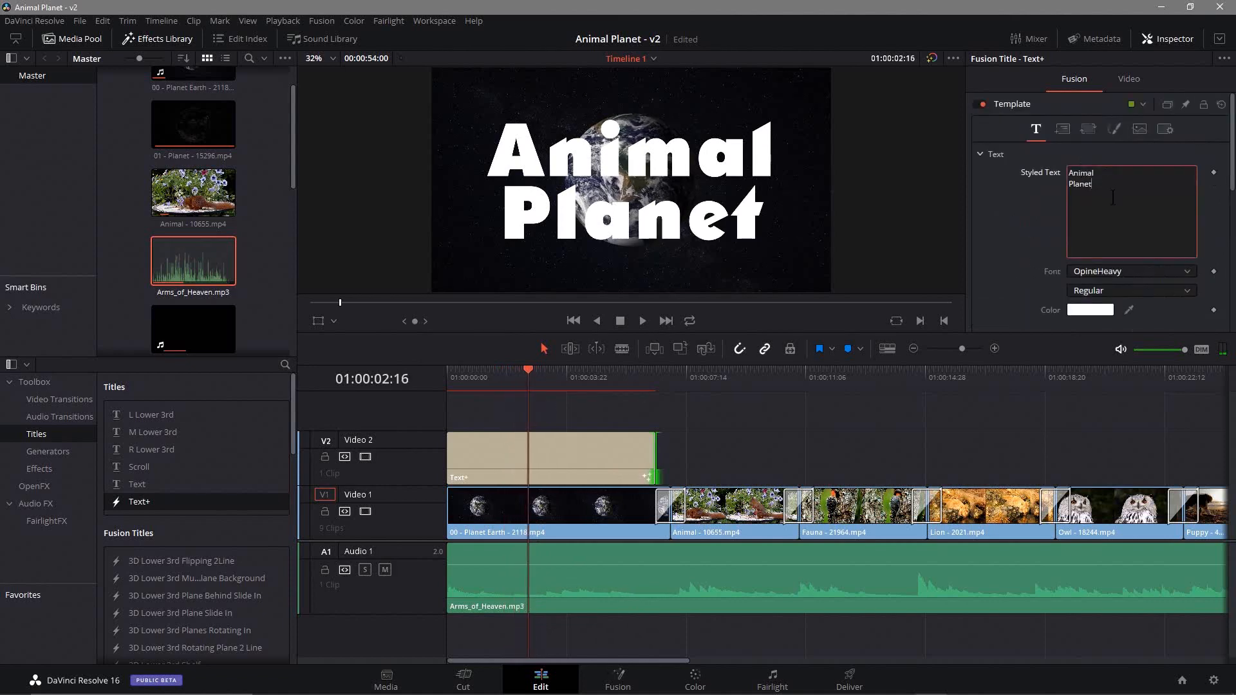
click(1111, 269)
click(1105, 391)
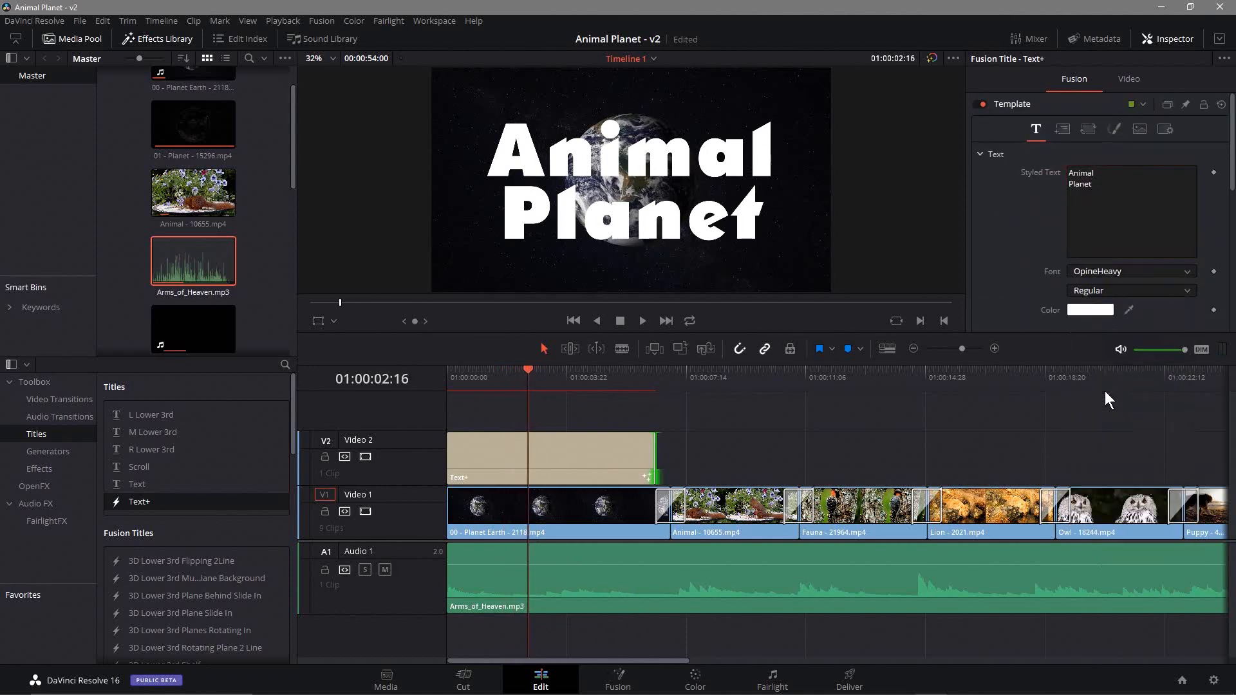
mouse_move(524, 373)
mouse_down()
mouse_move(443, 373)
mouse_move(531, 380)
mouse_up()
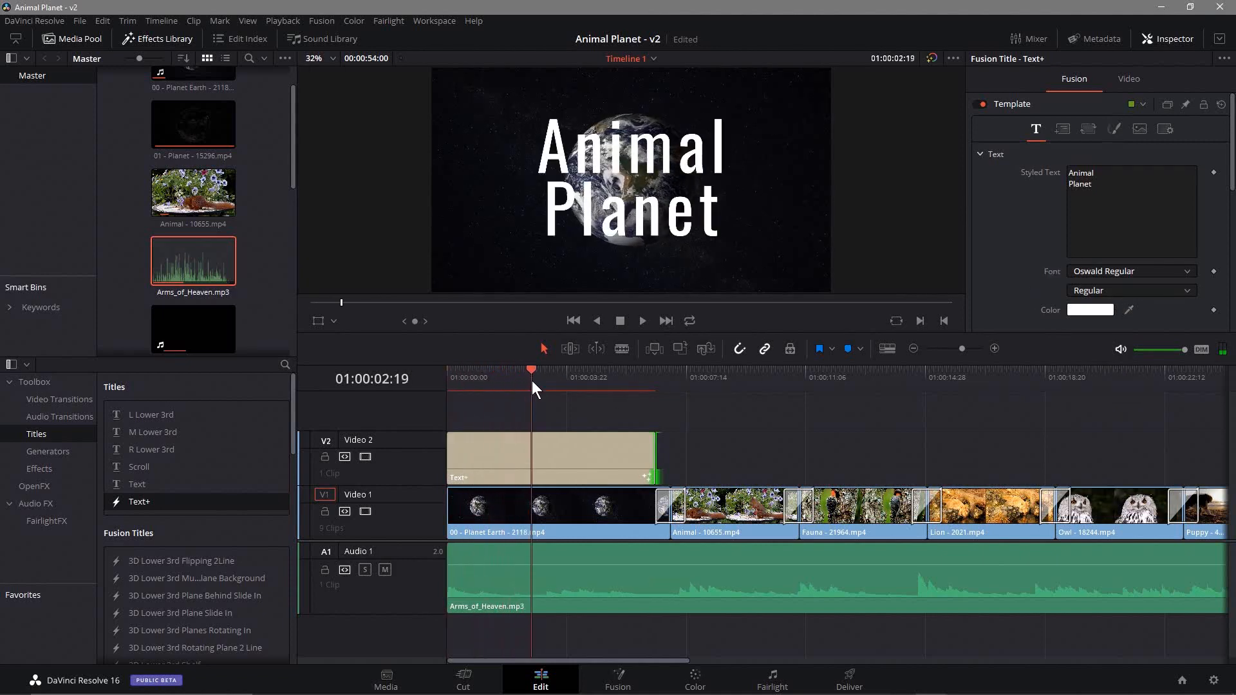
click(1108, 271)
click(1110, 288)
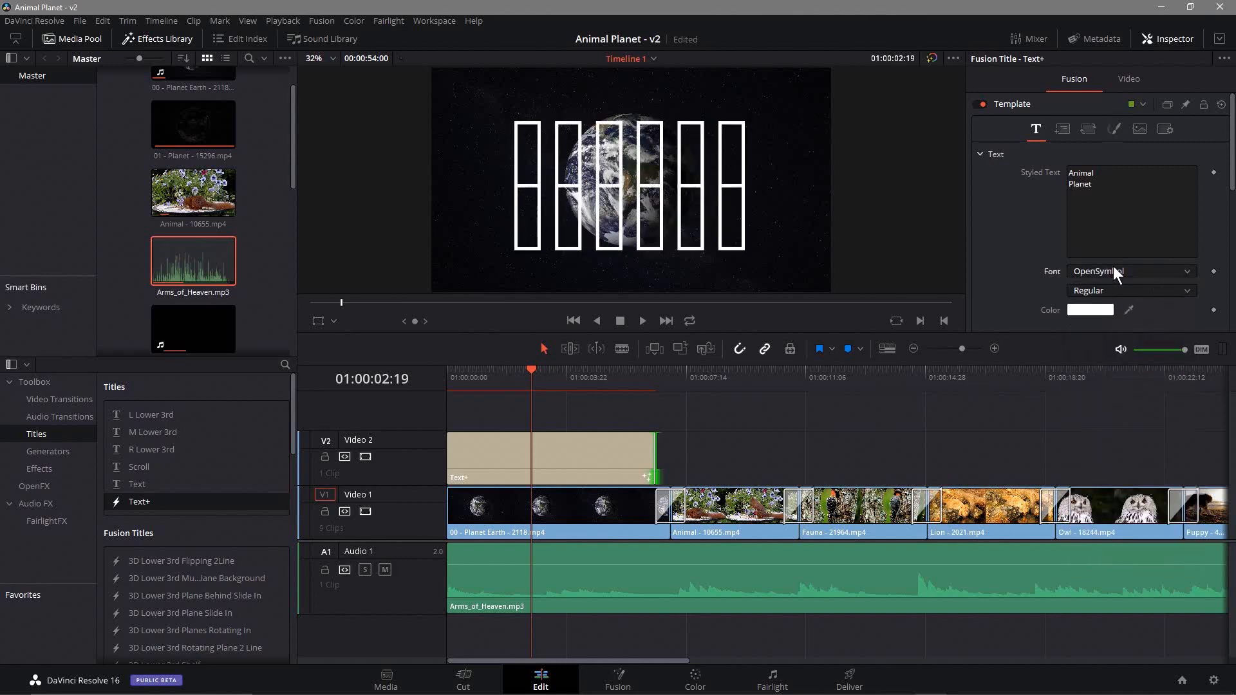
Try the SF Movie Poster, Selena and Showcard Gothic fonts on the Animal Planet title
click(1110, 271)
scroll(1112, 418, down, 5)
click(1111, 455)
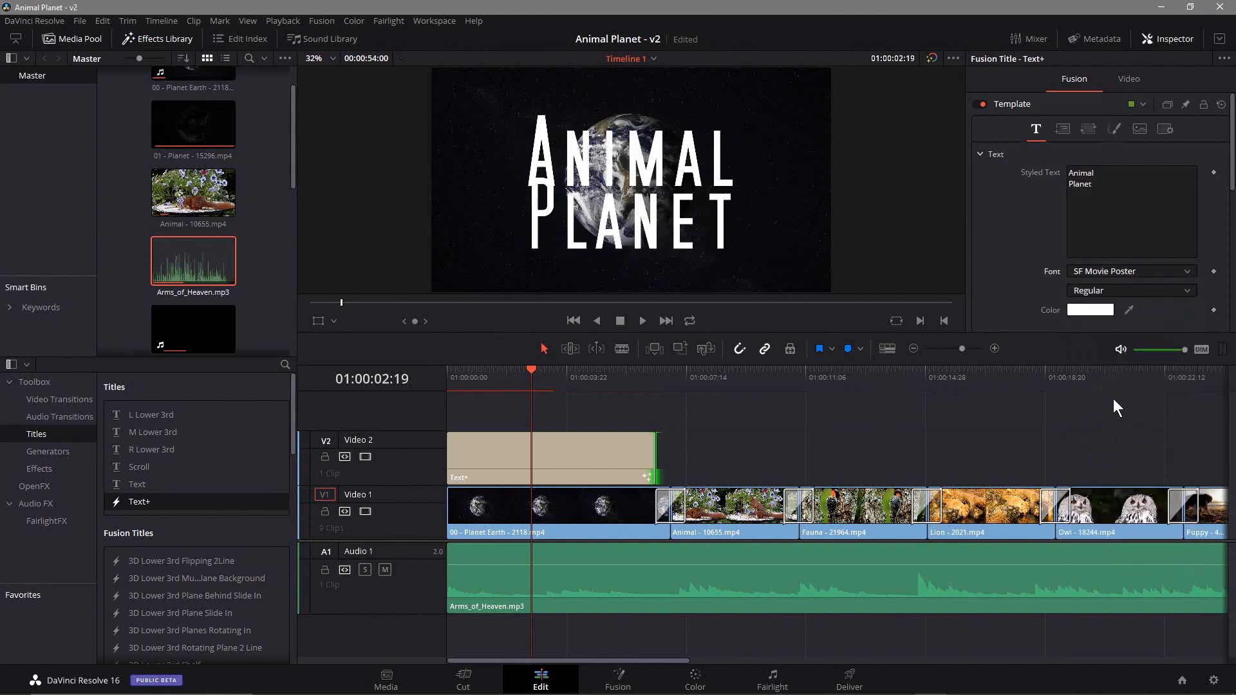
click(1117, 273)
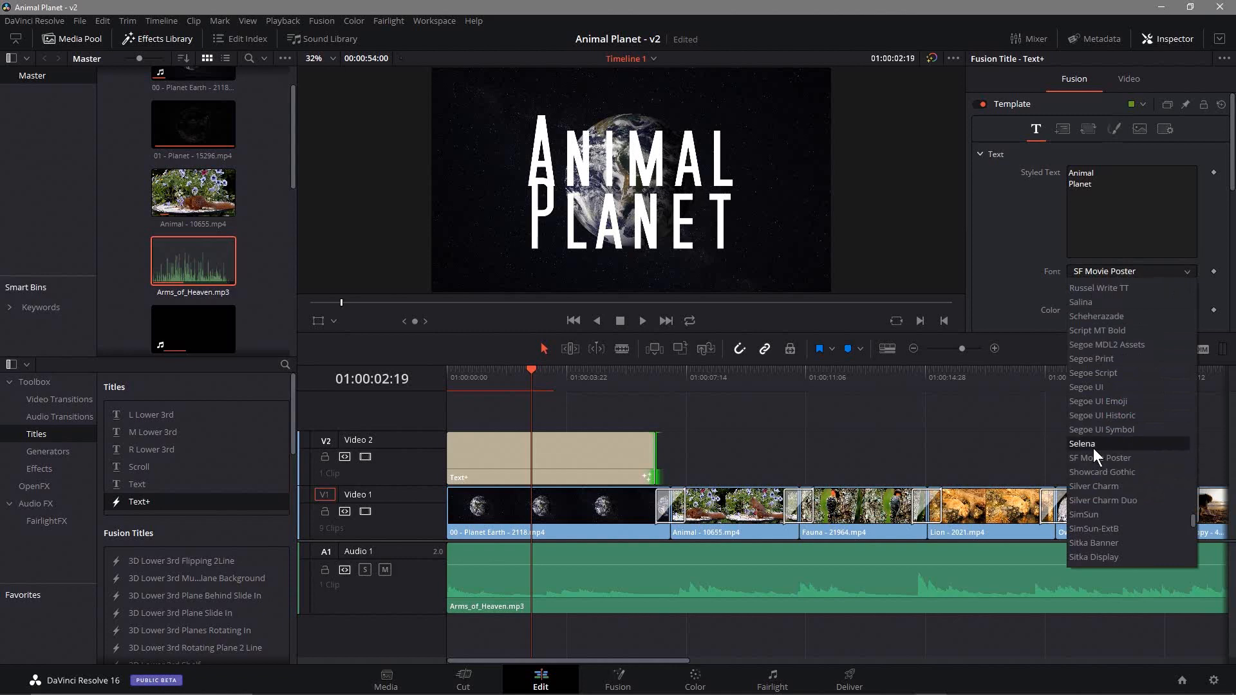
click(1092, 448)
click(1127, 272)
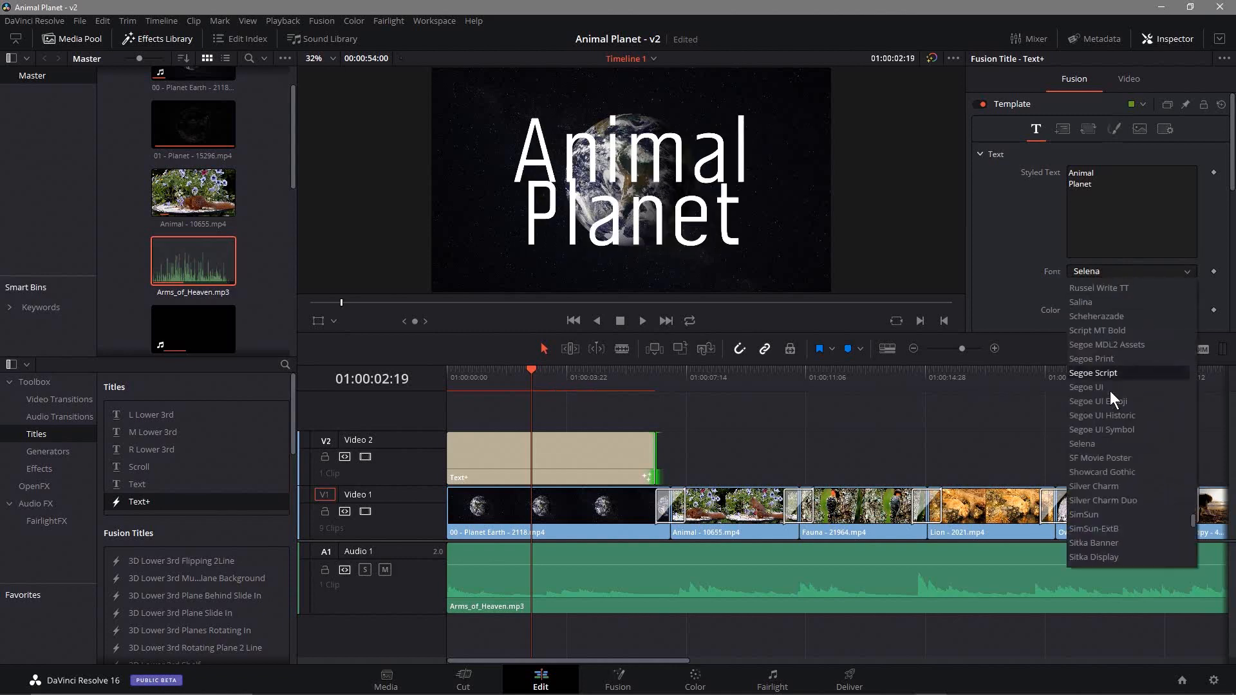
click(1101, 468)
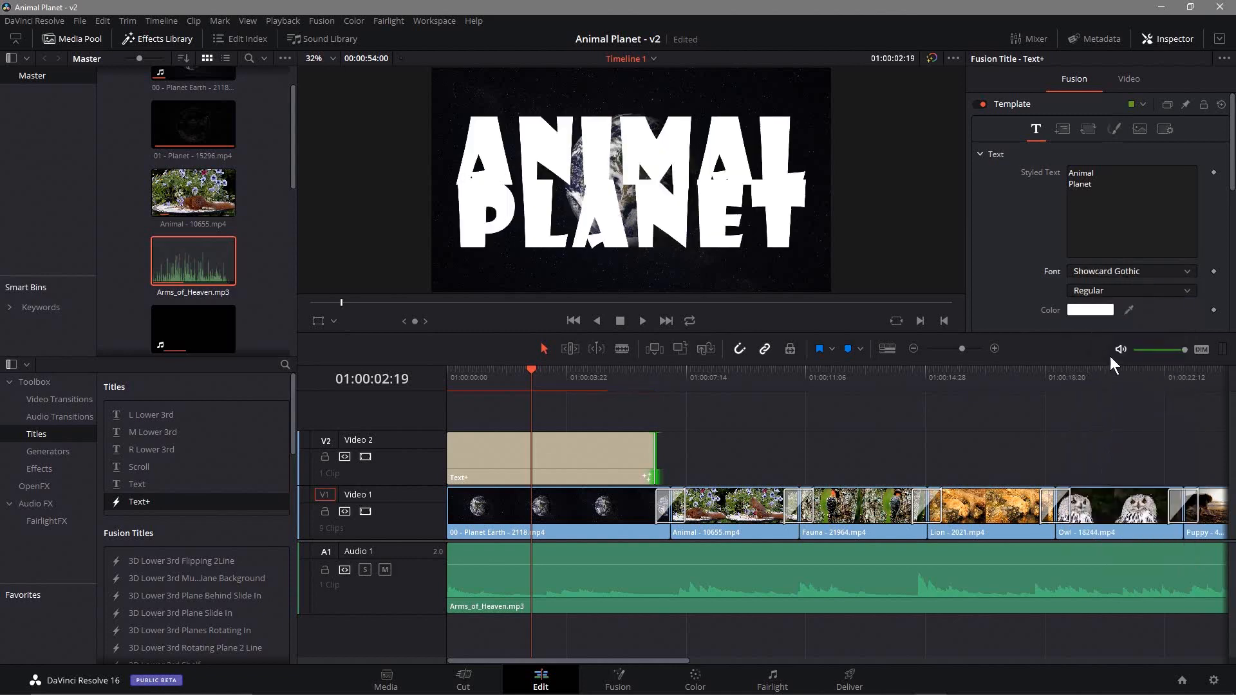
Set the title's font to Segoe Script and preview the write-on animation from the start of the timeline
click(1102, 273)
click(1101, 374)
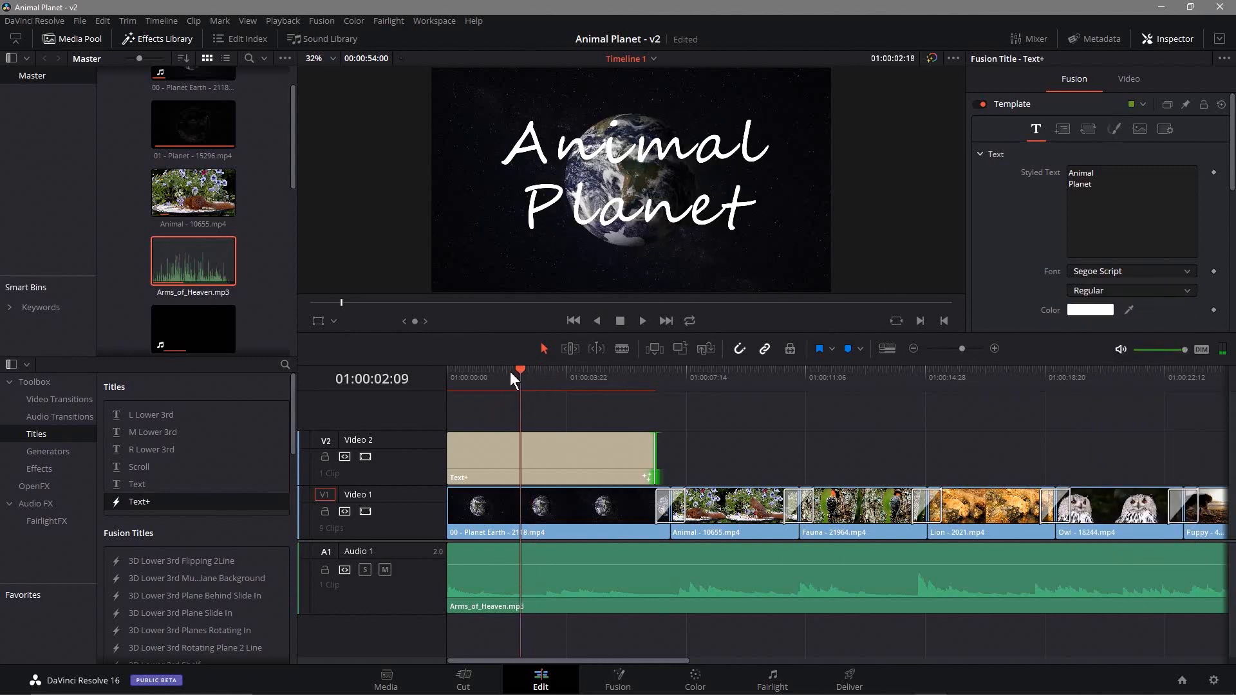
key(Home)
key(space)
mouse_move(565, 431)
mouse_down()
mouse_move(586, 431)
mouse_move(543, 431)
mouse_up()
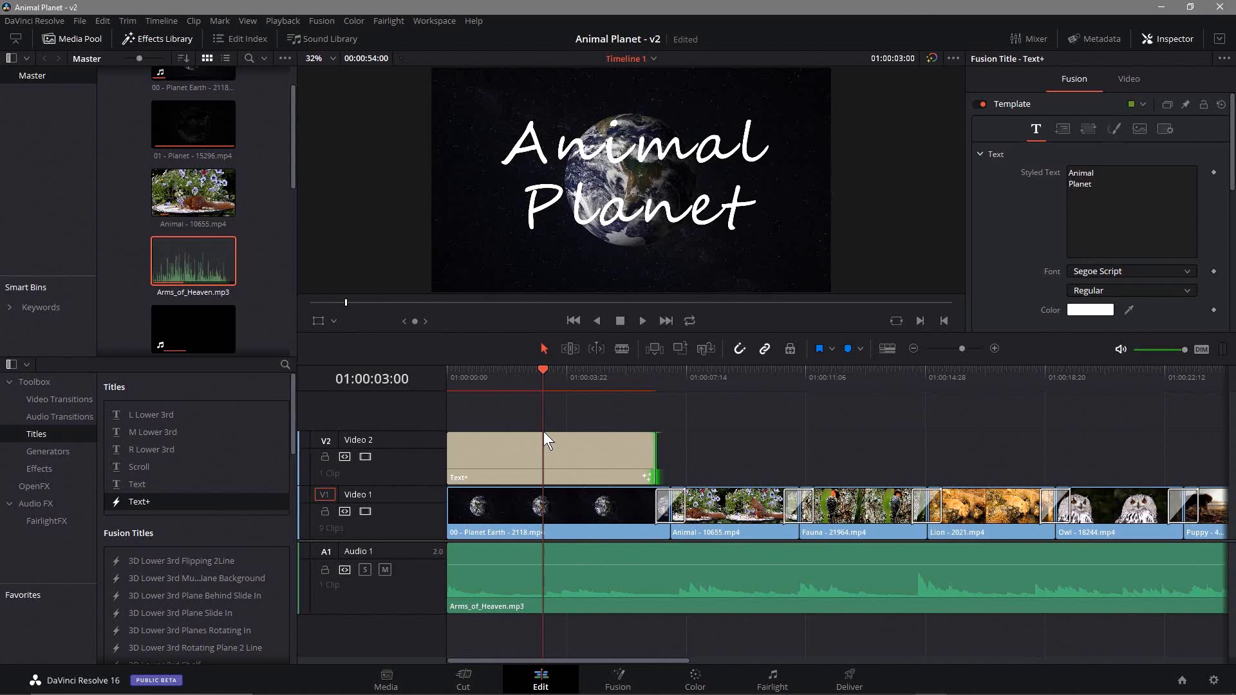
drag(543, 431, 446, 432)
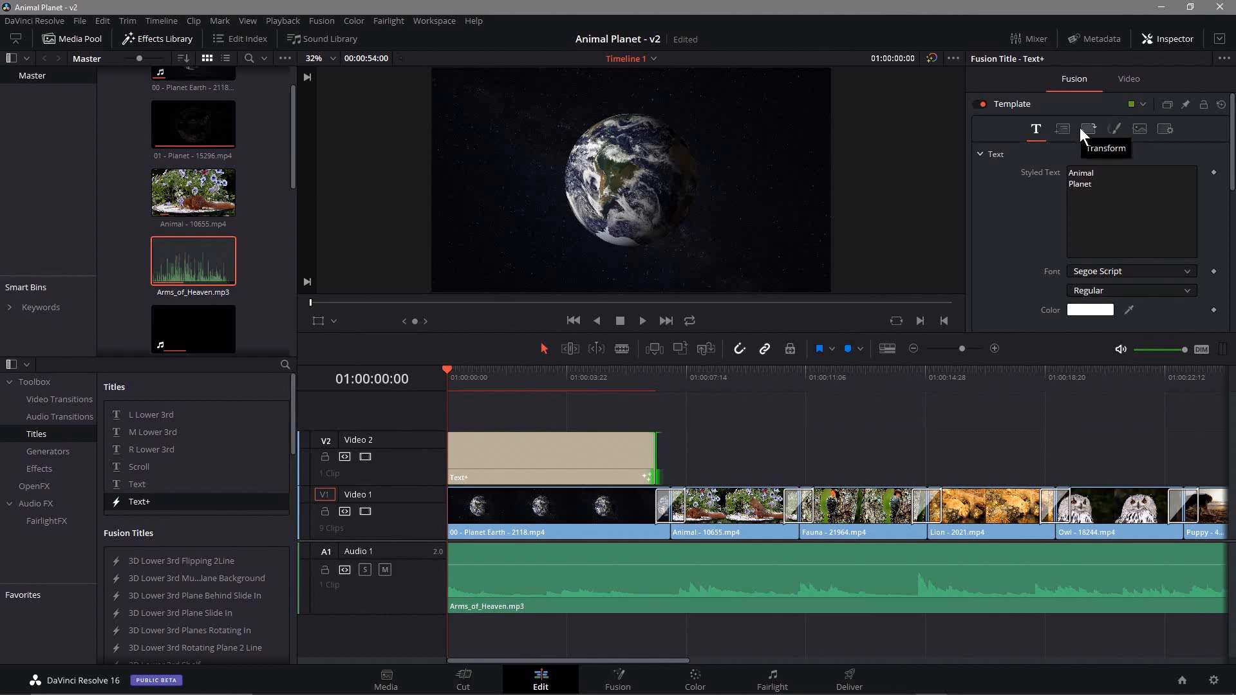
Keyframe the title's shading opacity at 1.0 at both 01:00:00:00 and 01:00:03:00, saving the project in between
click(1117, 128)
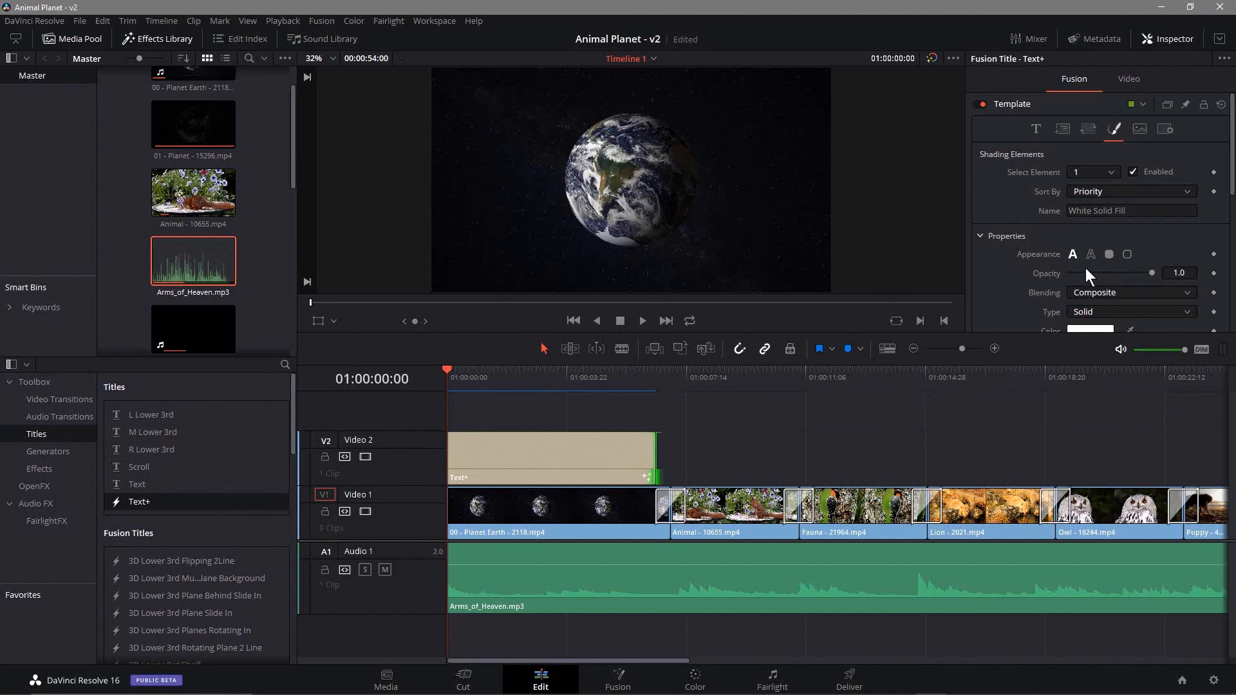
click(1213, 273)
drag(445, 368, 544, 377)
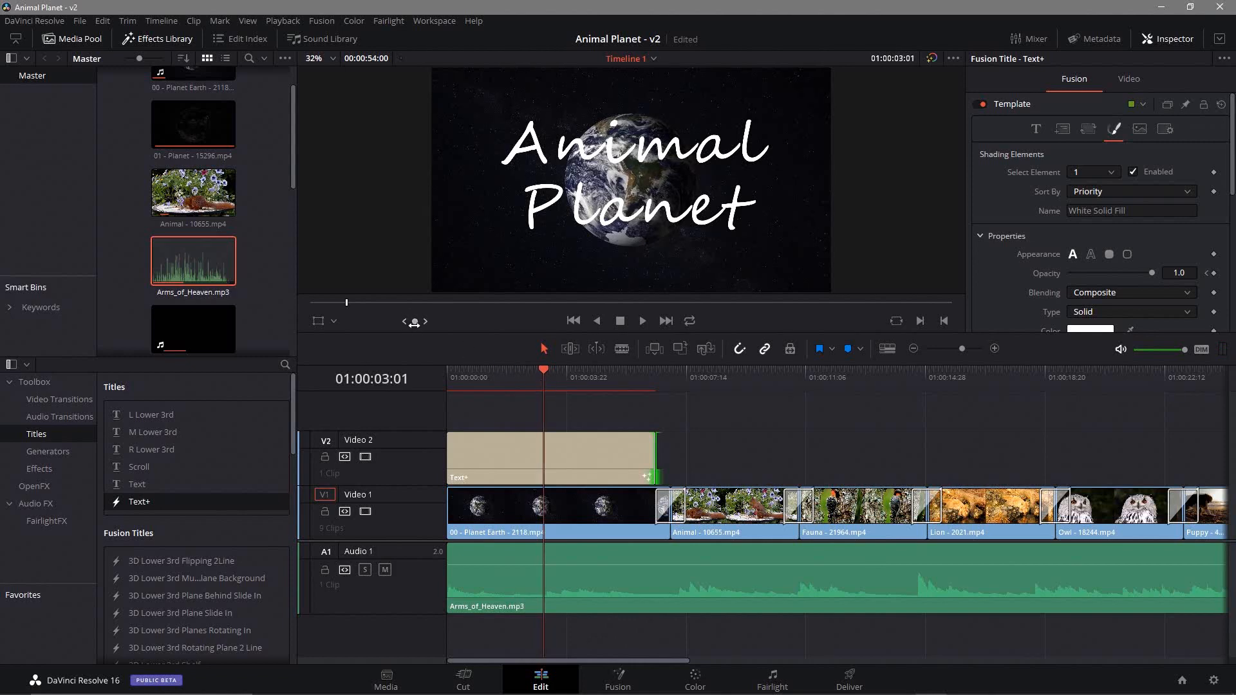
drag(414, 321, 415, 321)
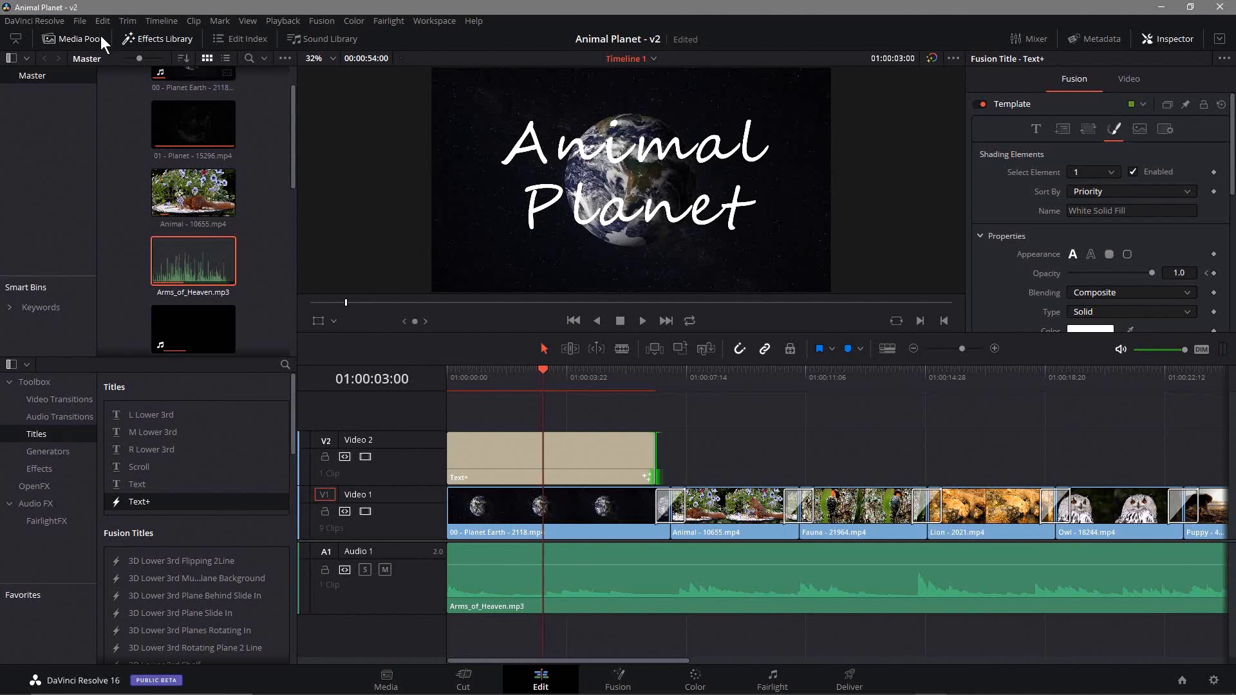
click(79, 20)
click(107, 91)
click(1214, 273)
Keyframe the title's shading opacity fully down to zero on the title's last frame at 01:00:06:14
drag(542, 369, 654, 390)
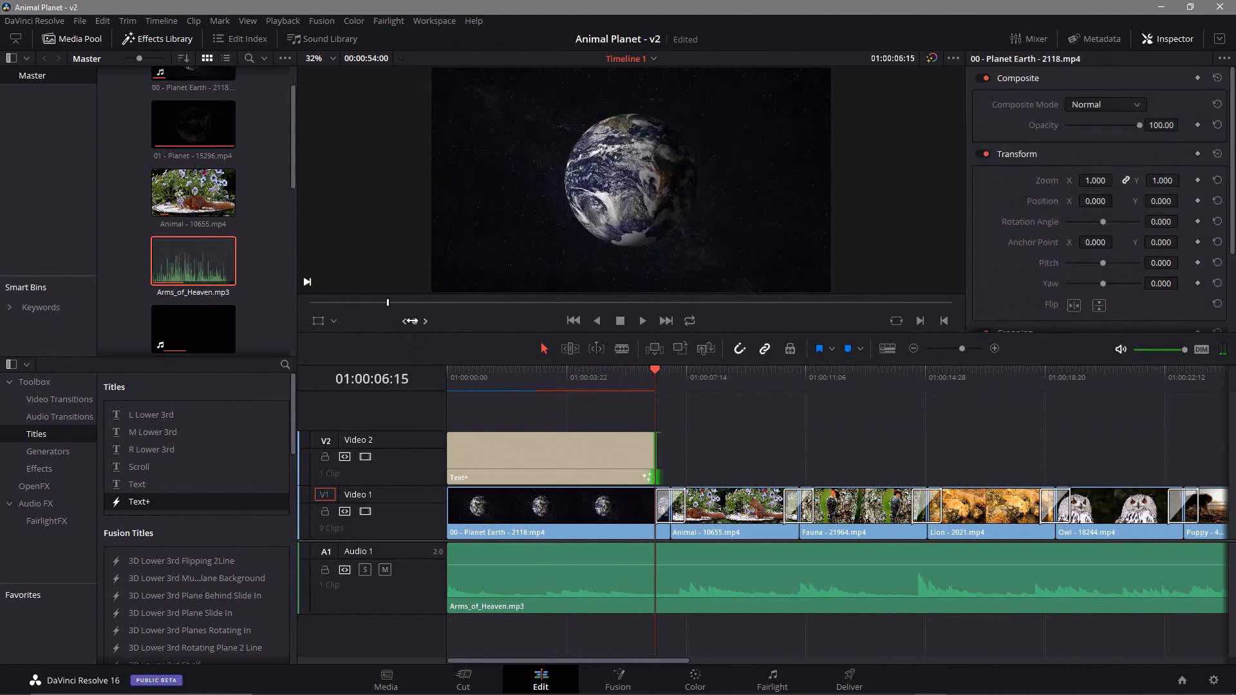
drag(414, 321, 416, 322)
key(Left)
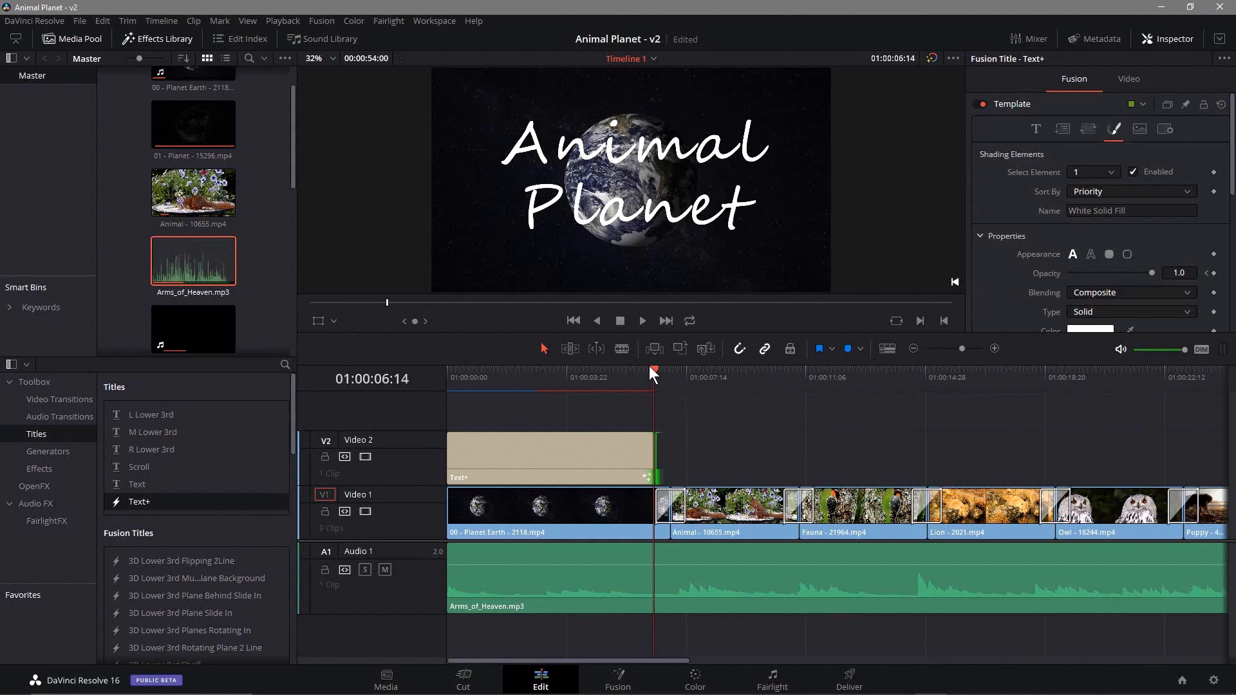
key(Right)
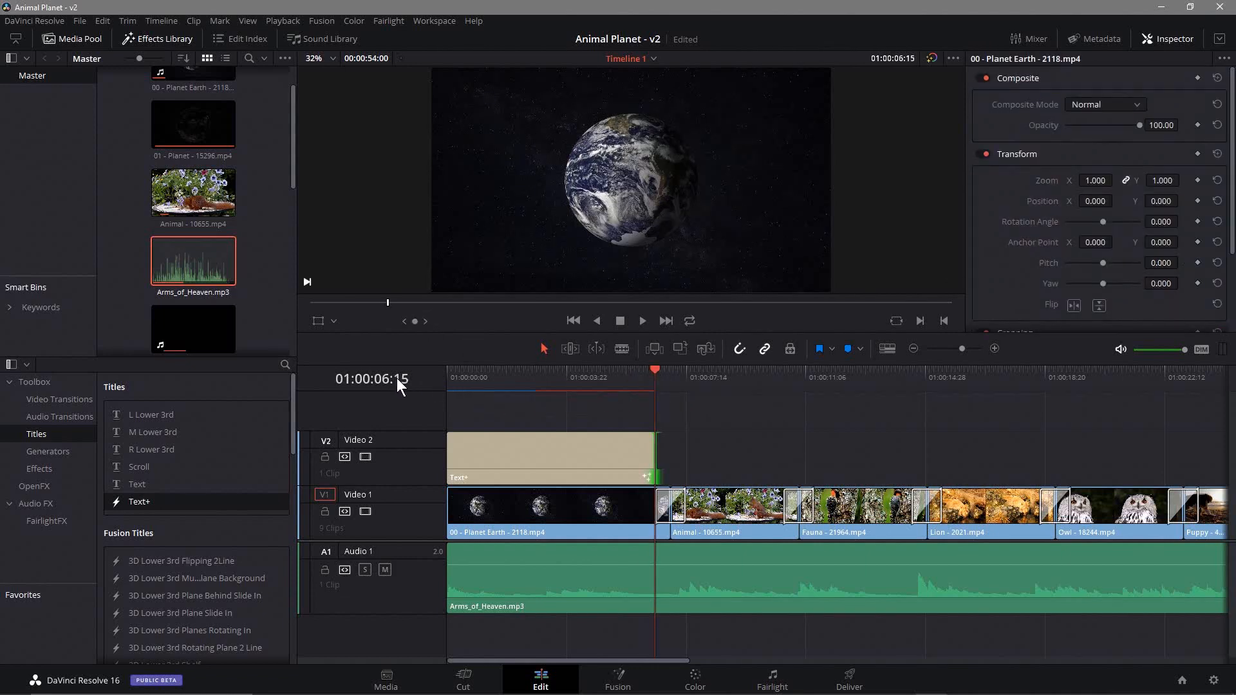
key(Left)
key(Left)
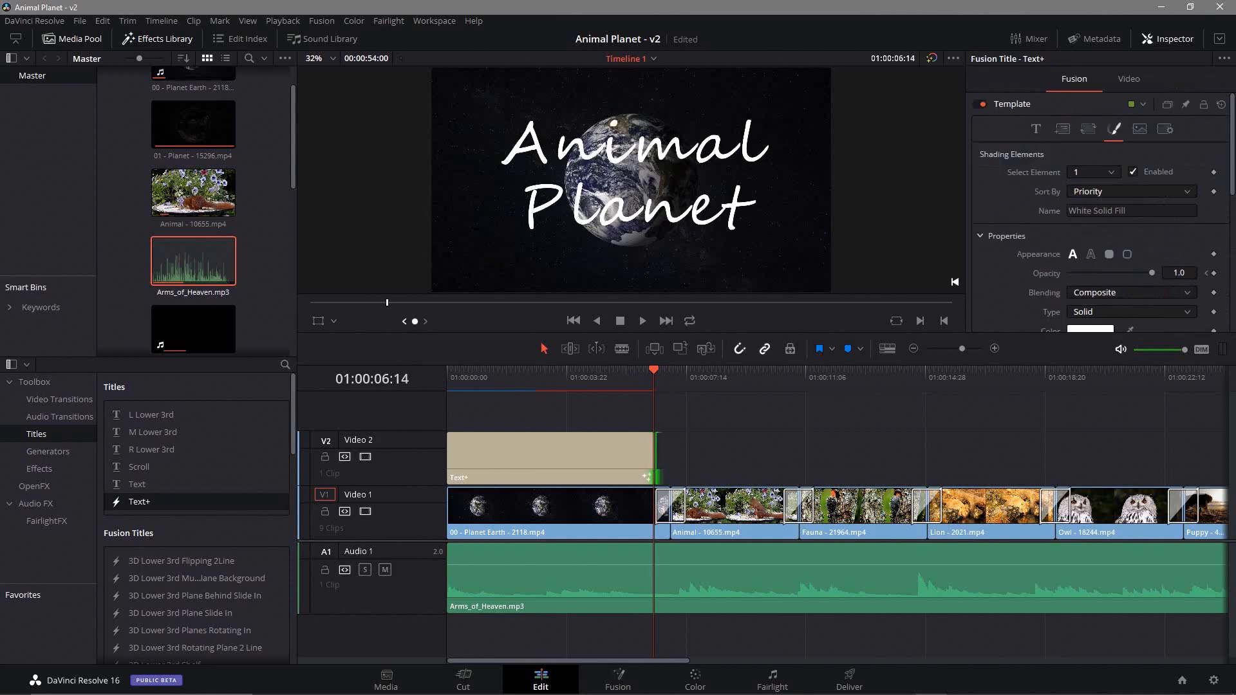
key(Right)
click(1213, 273)
drag(1153, 274, 1017, 279)
Preview the title's write-on and fade-out from the start of the timeline, and save the project
drag(651, 368, 415, 385)
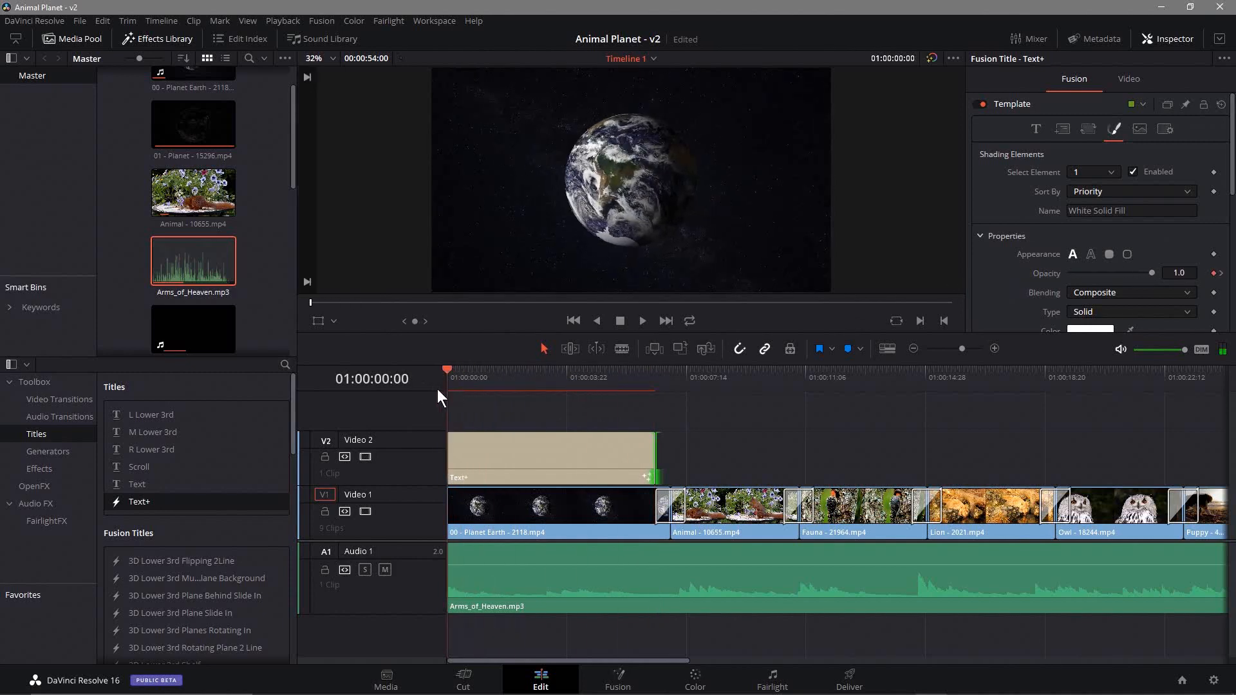
click(641, 320)
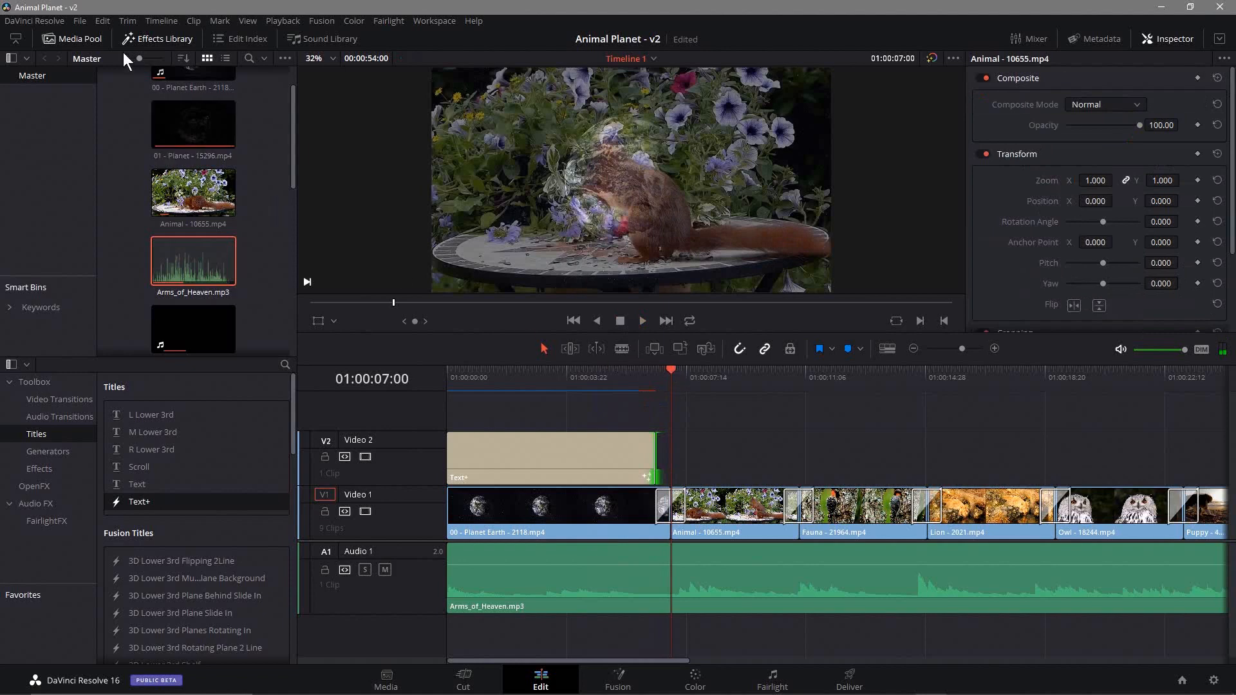
click(76, 23)
click(96, 93)
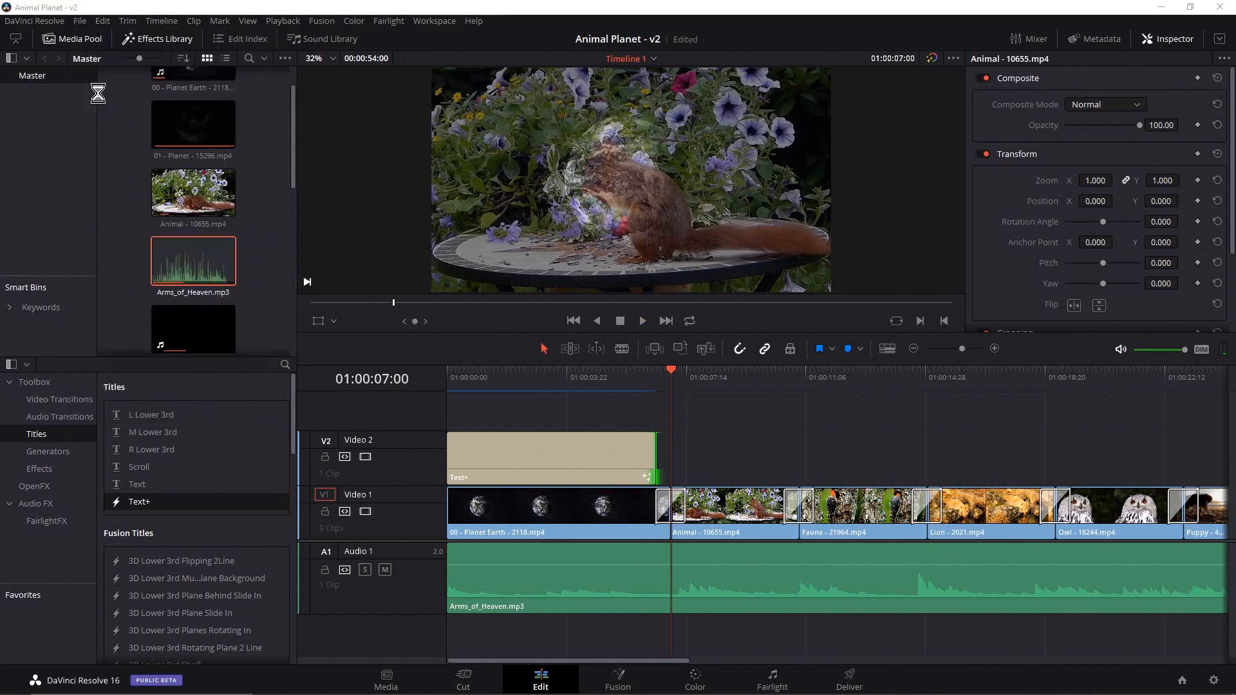
Open the Puppy - 4740.mp4 clip on the Fusion page with the playhead at 01:00:26:04, and save the project
drag(670, 372, 905, 447)
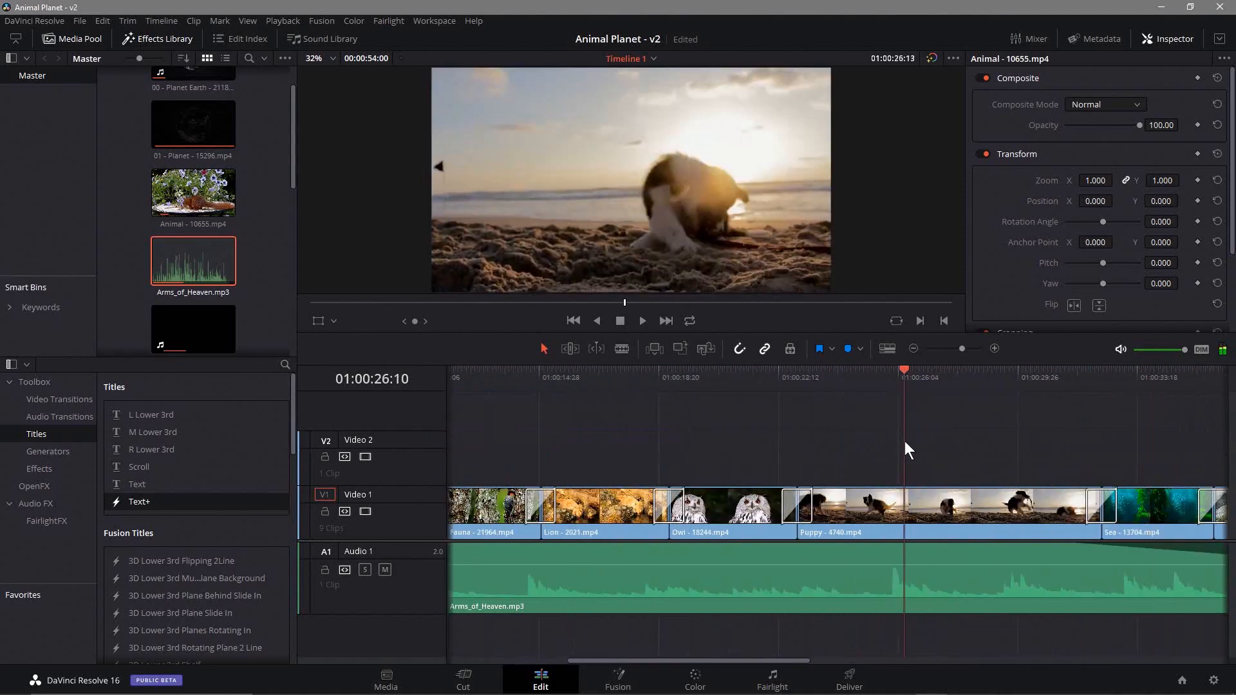
click(928, 505)
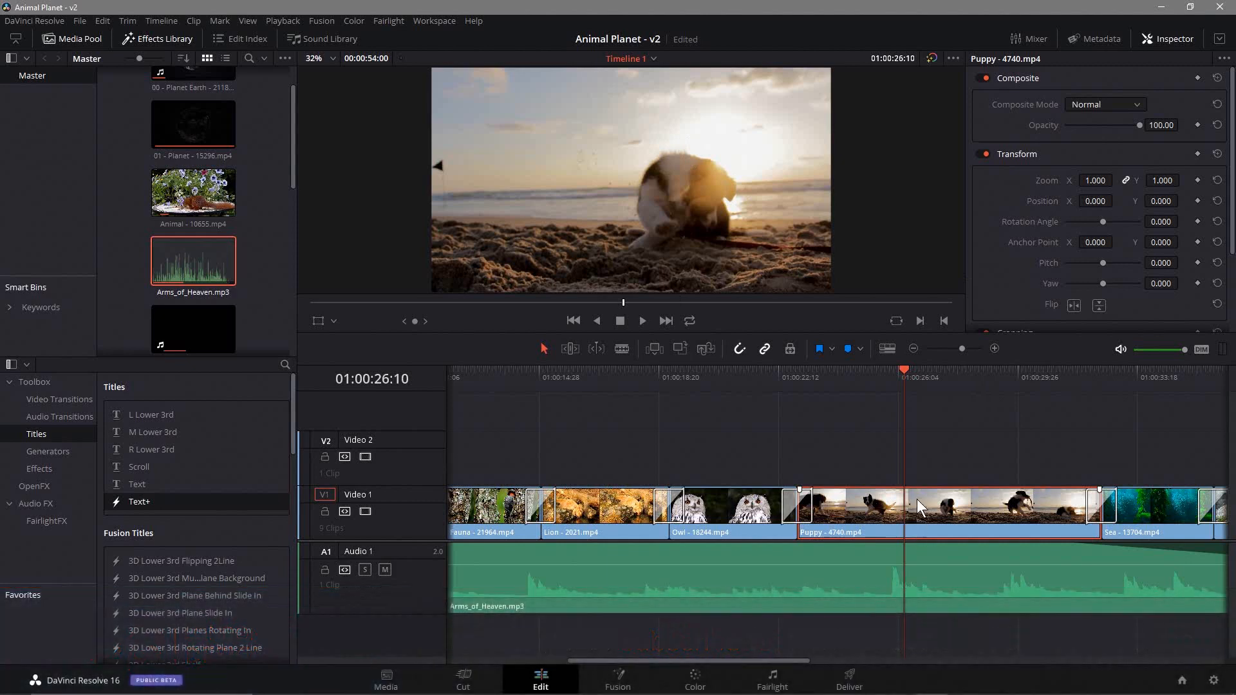
drag(909, 362, 899, 380)
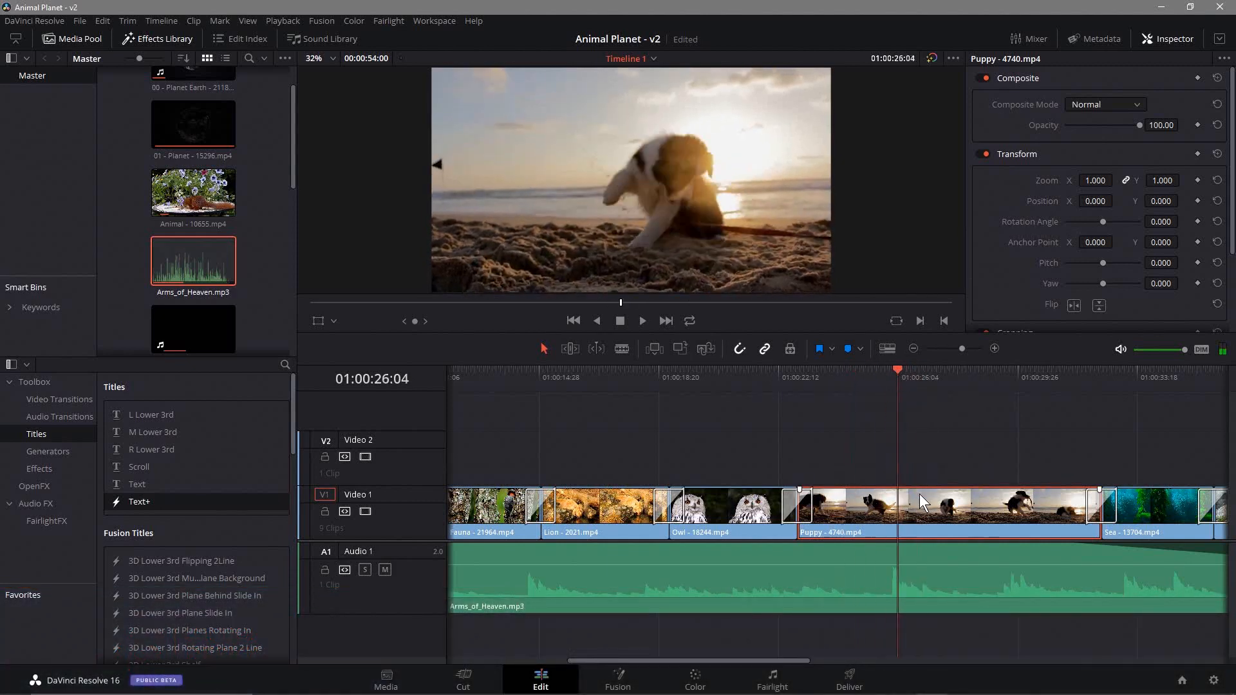
click(621, 682)
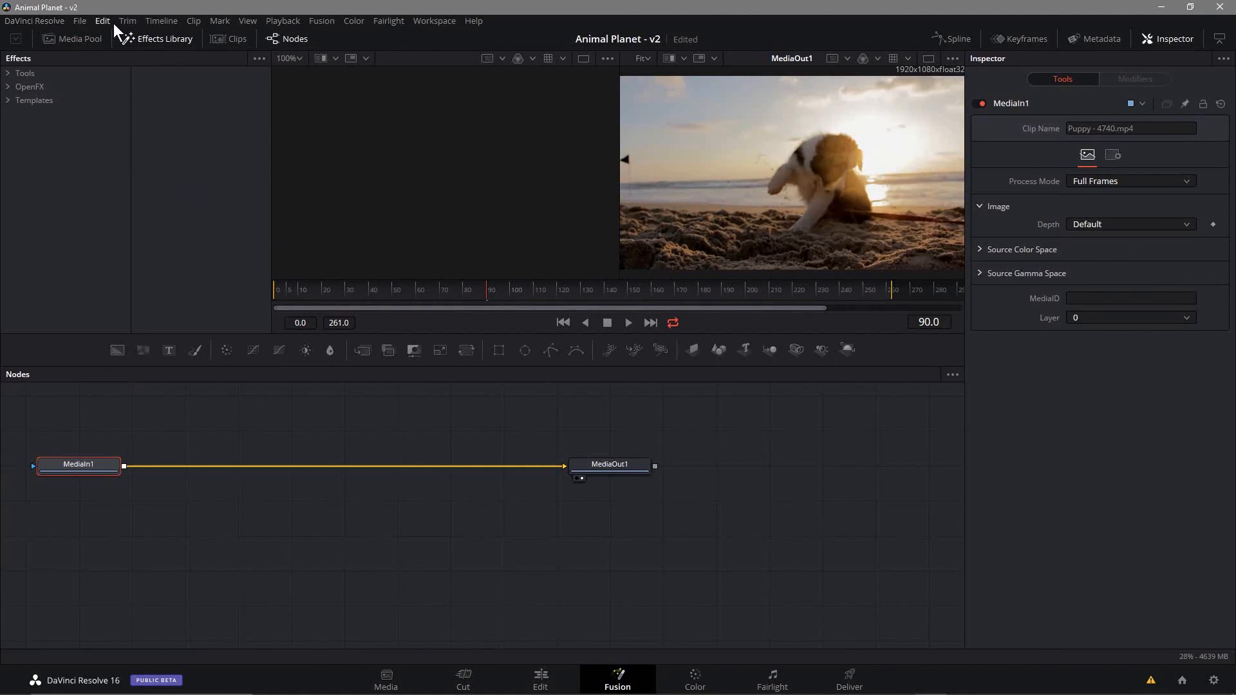
click(83, 20)
click(99, 91)
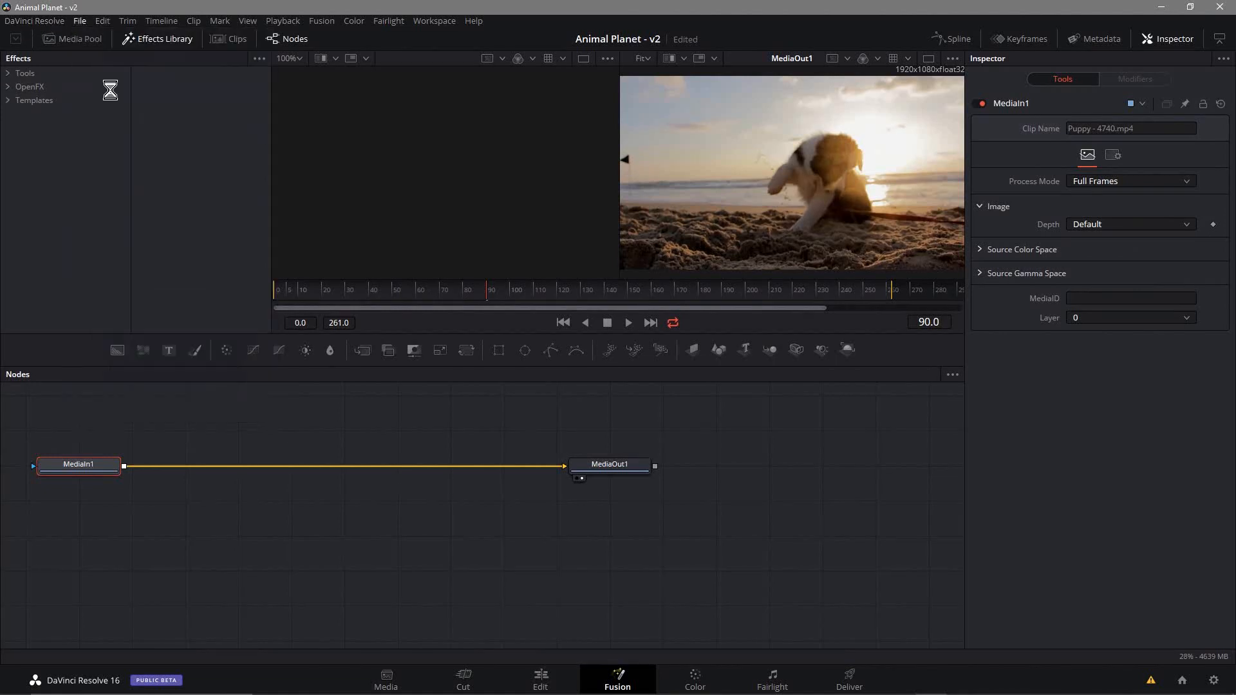
Preview the puppy clip without effects, rewind it to frame 0 and insert a Rays effect between MediaIn1 and MediaOut1
click(7, 74)
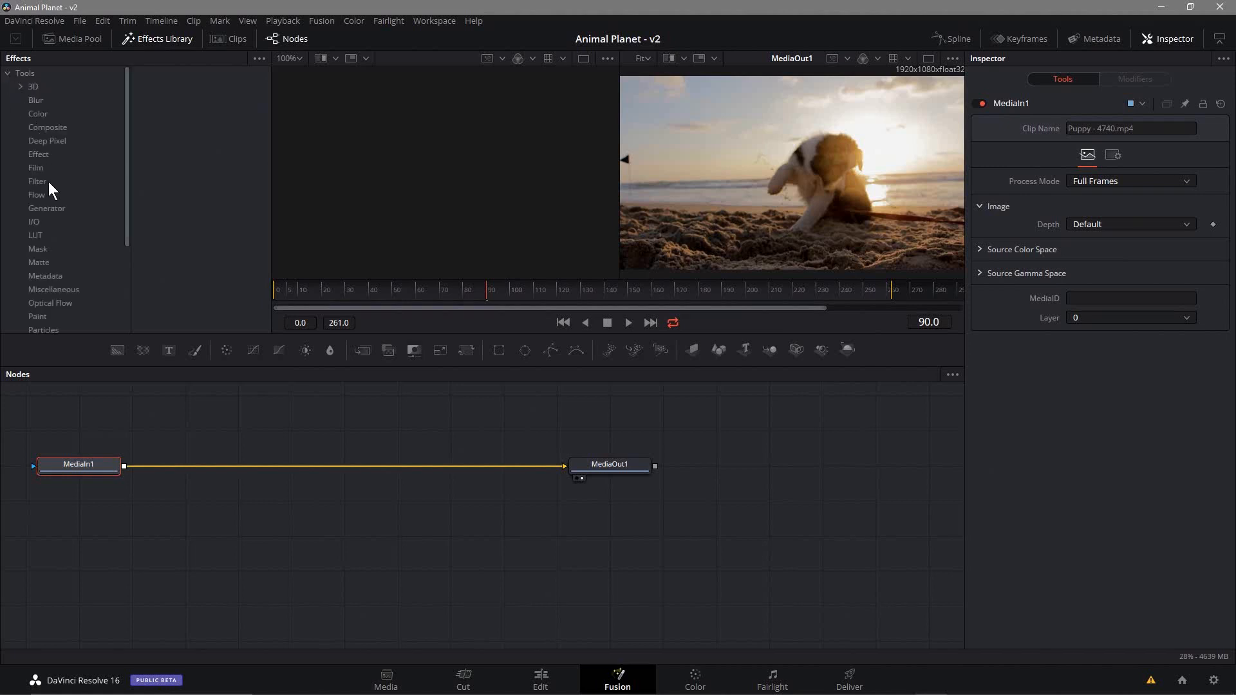
click(40, 154)
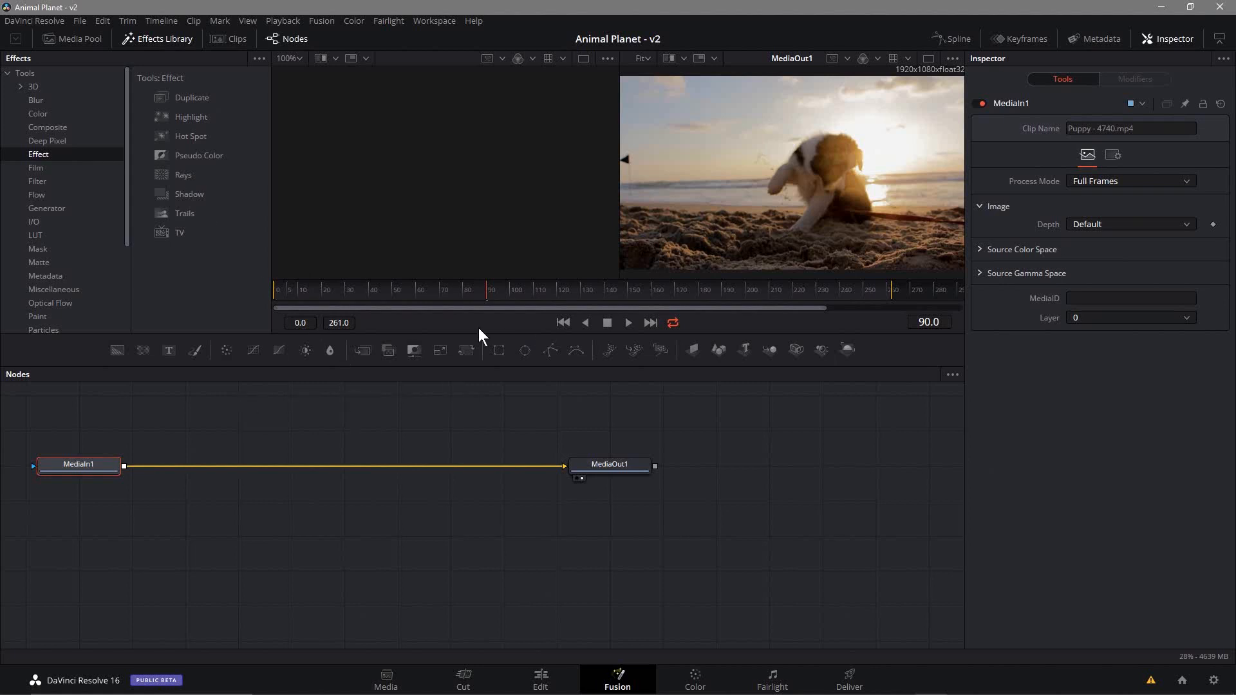
click(626, 323)
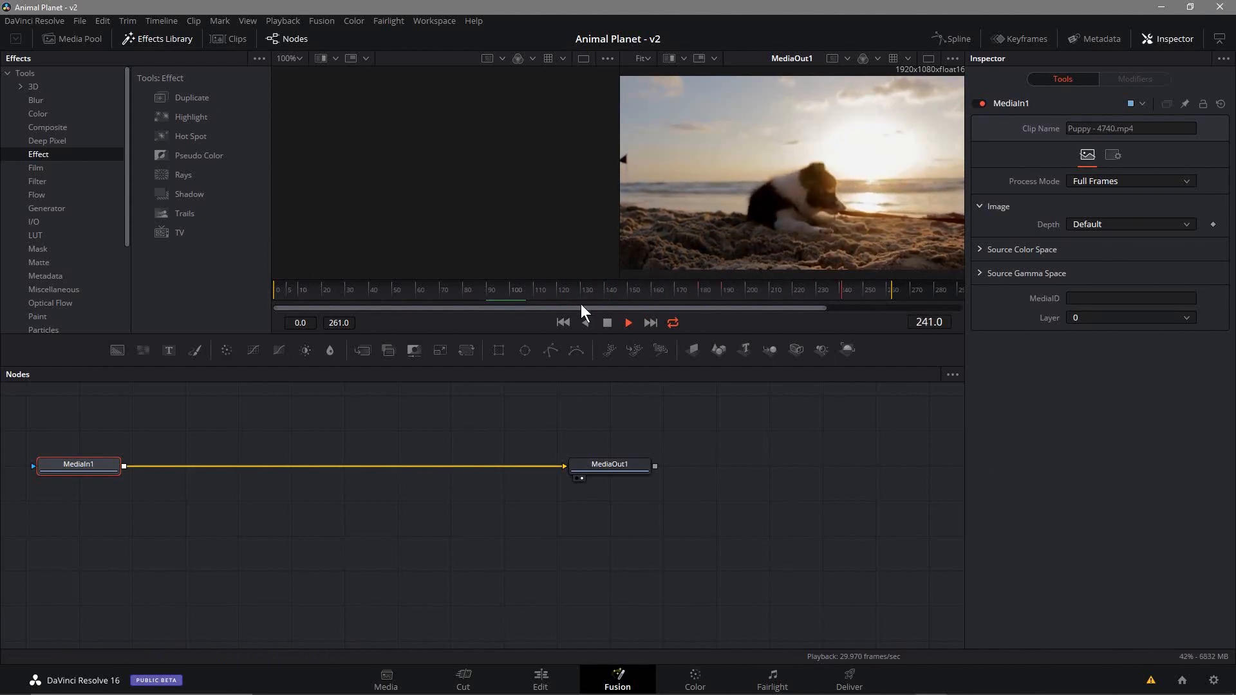
click(583, 322)
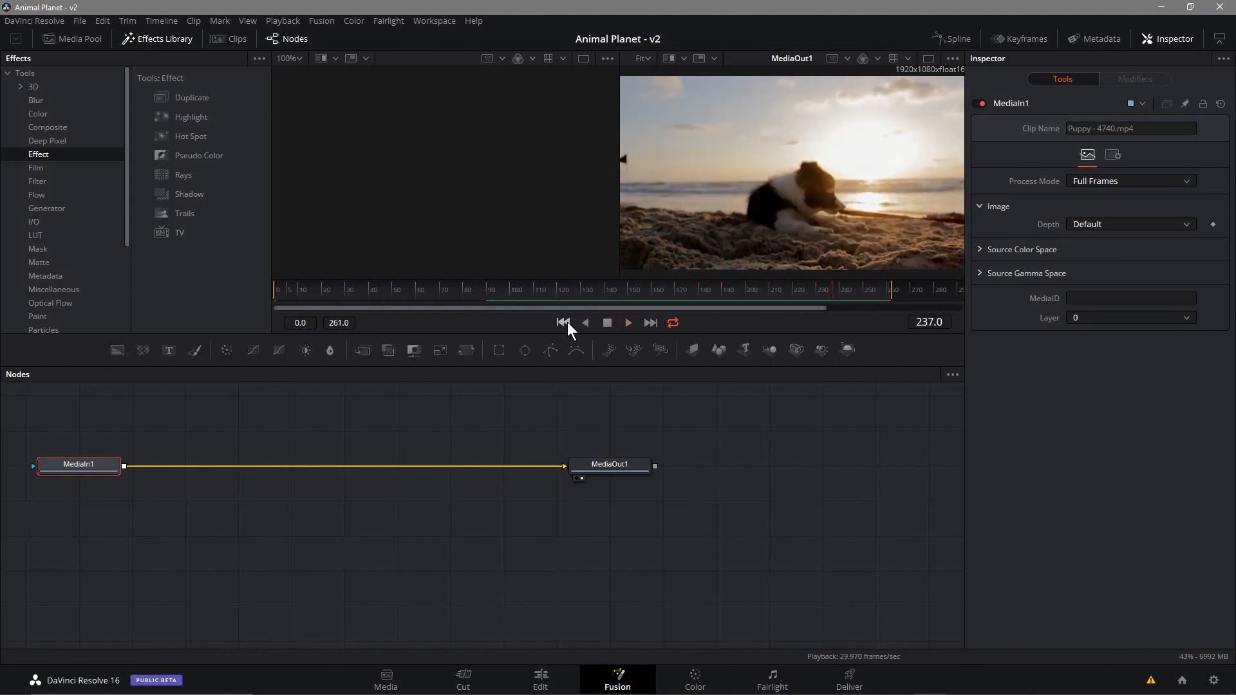
click(565, 322)
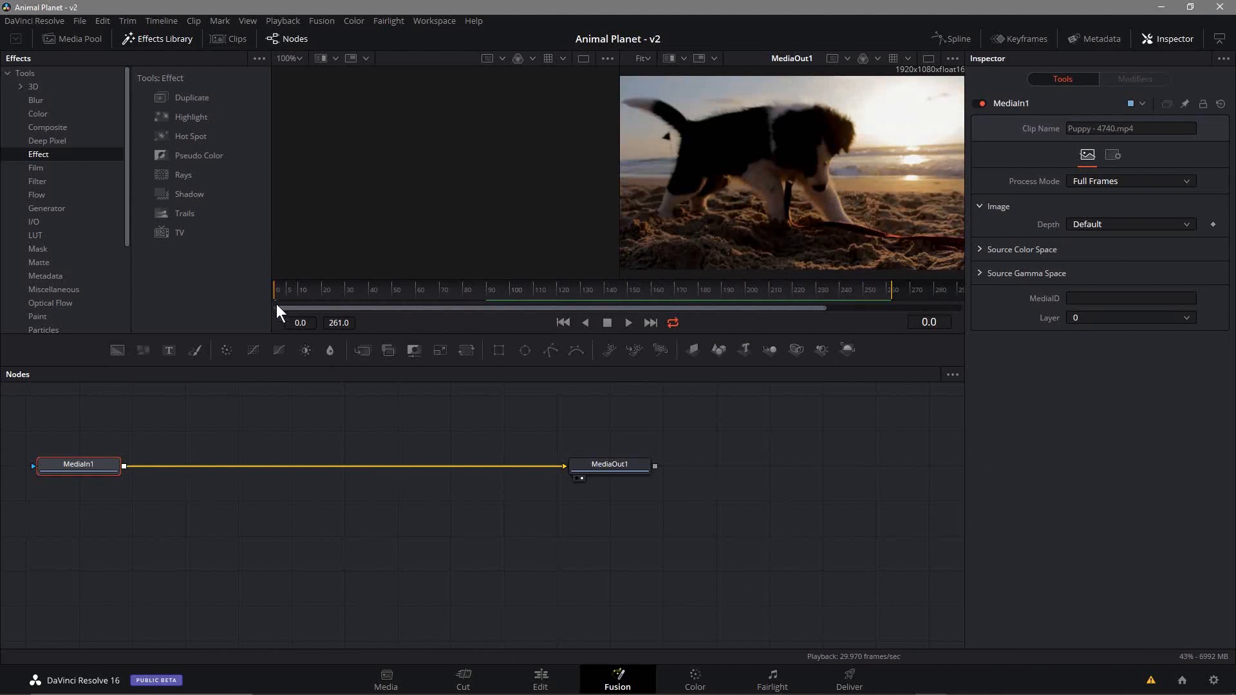
click(184, 175)
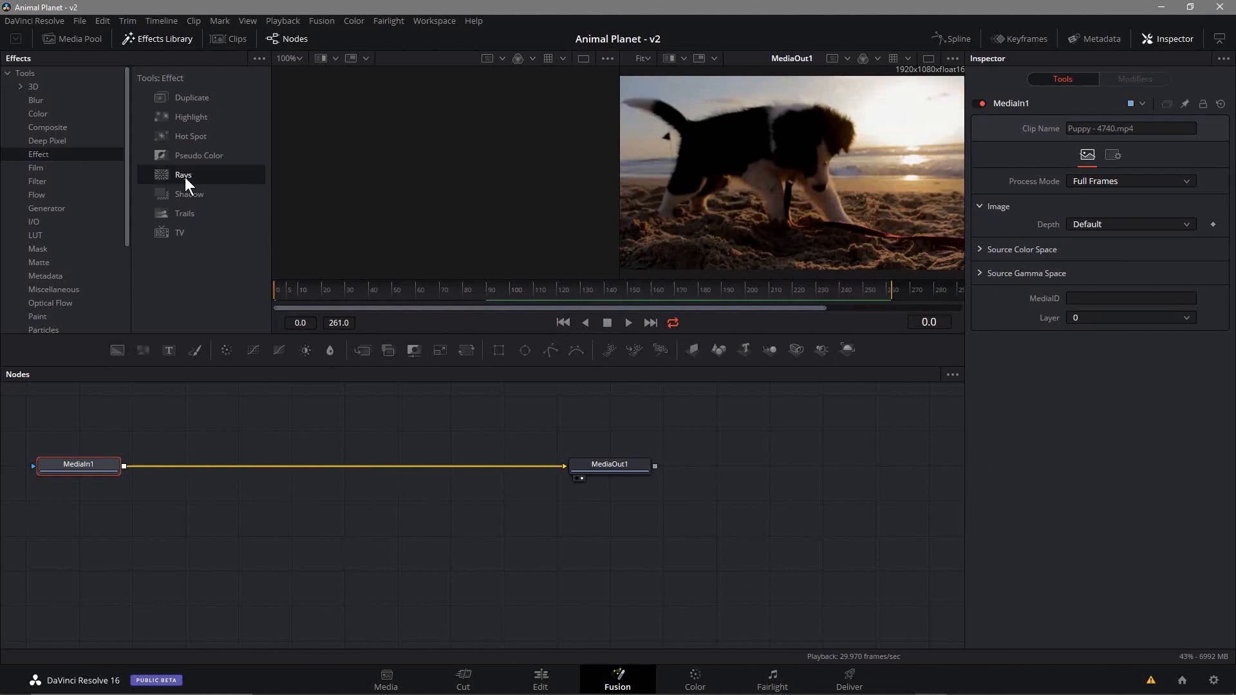
drag(180, 462, 292, 480)
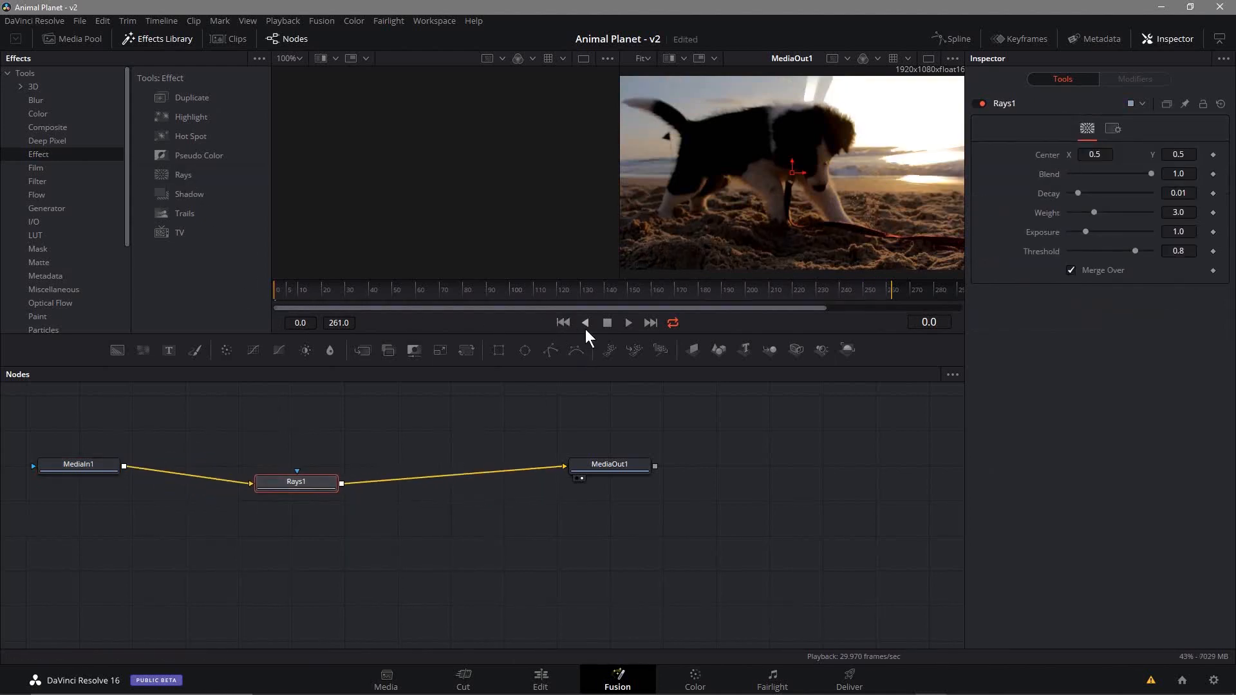
Set the Rays blend to 0.268, decay 0.015, weight 2.68, exposure 1.26 and threshold 0.906, and reposition the MediaIn1 and Rays1 nodes
click(628, 323)
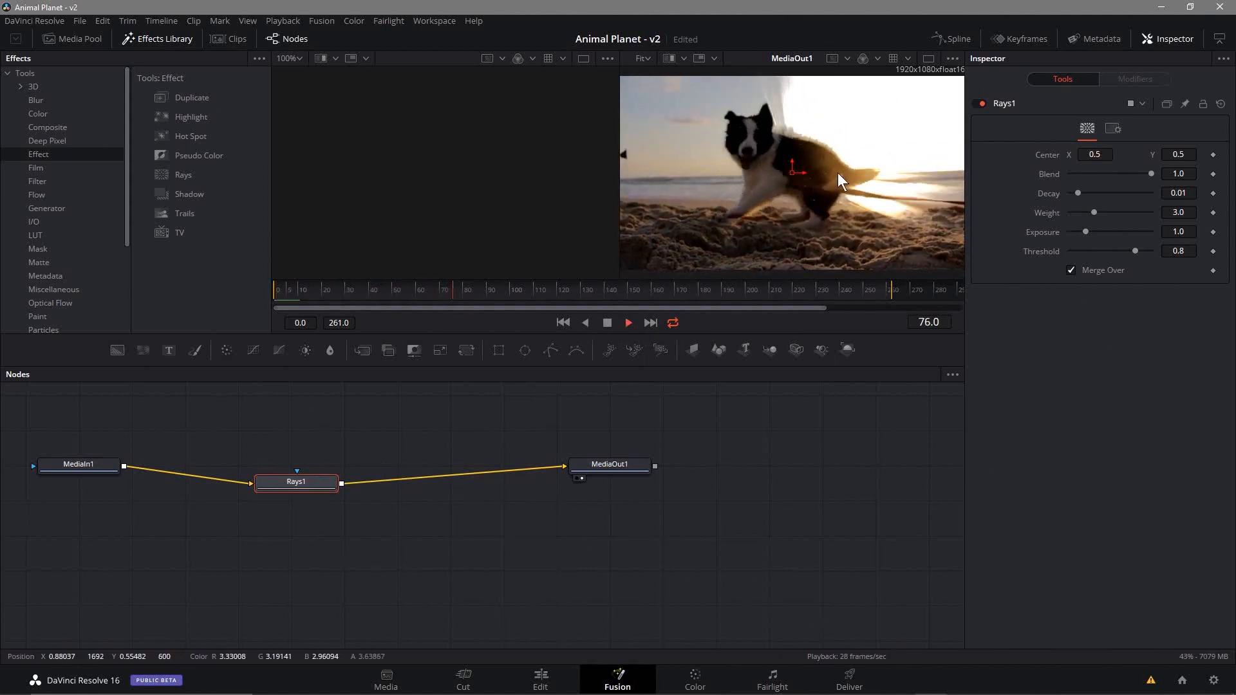
drag(1150, 174, 1141, 257)
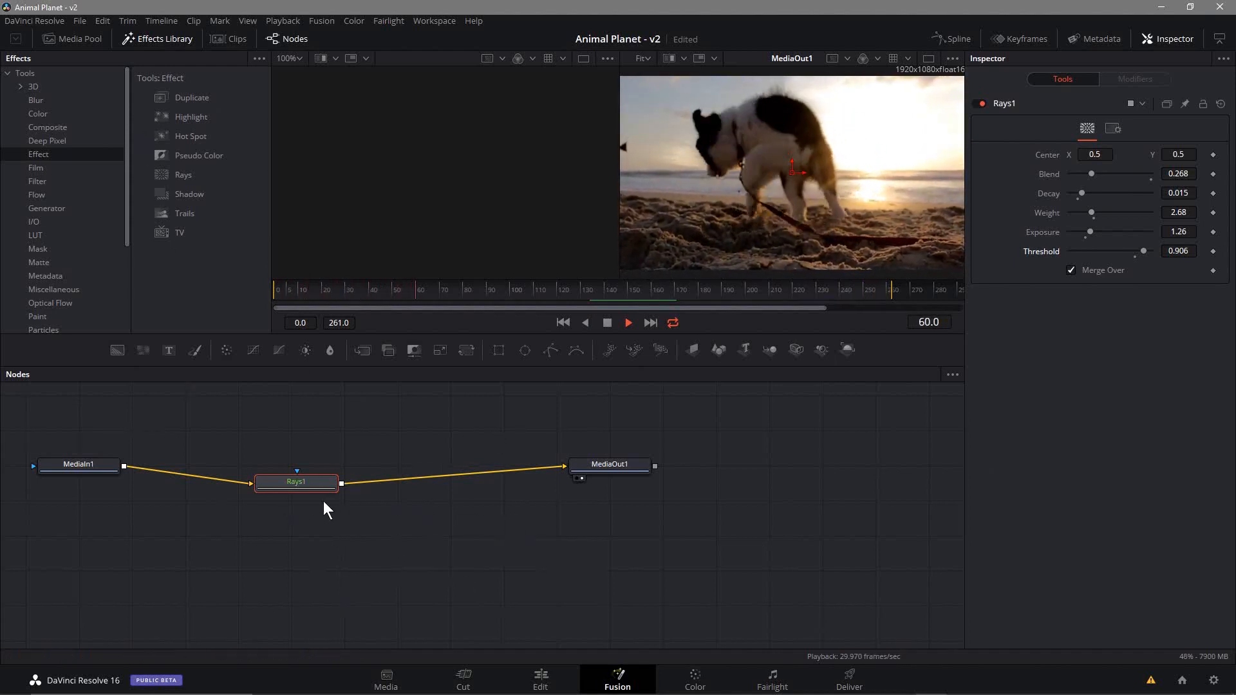
drag(310, 481, 361, 478)
drag(95, 465, 147, 444)
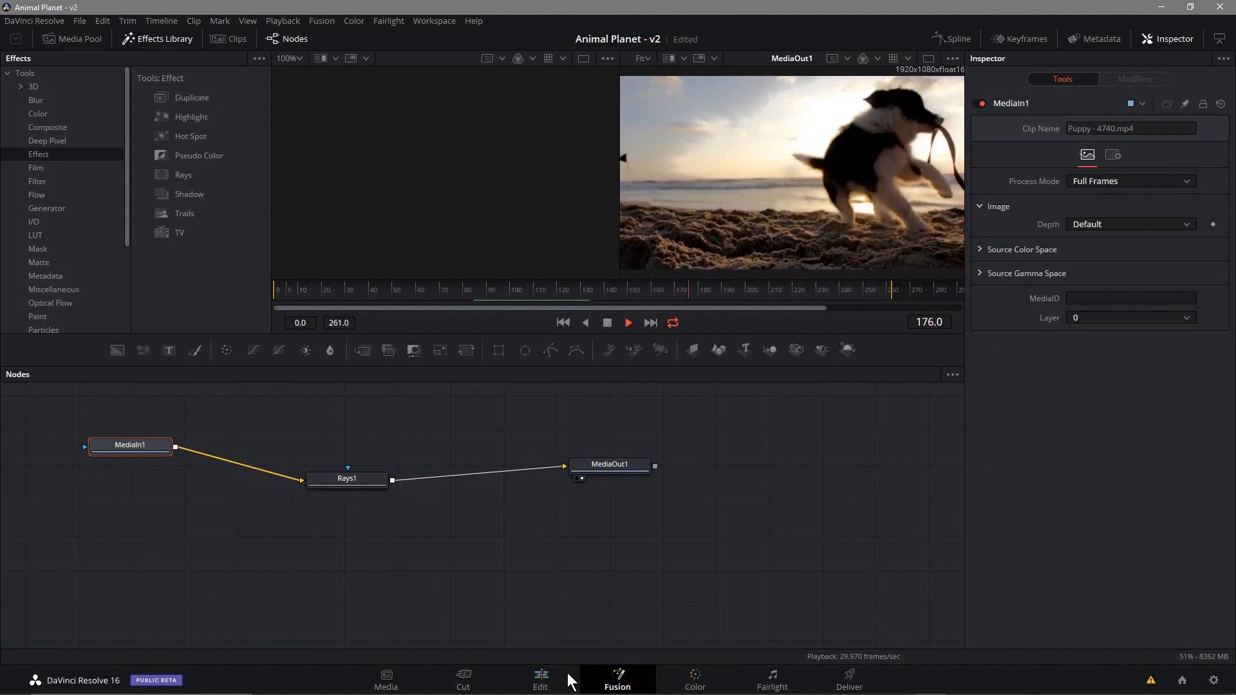
click(607, 322)
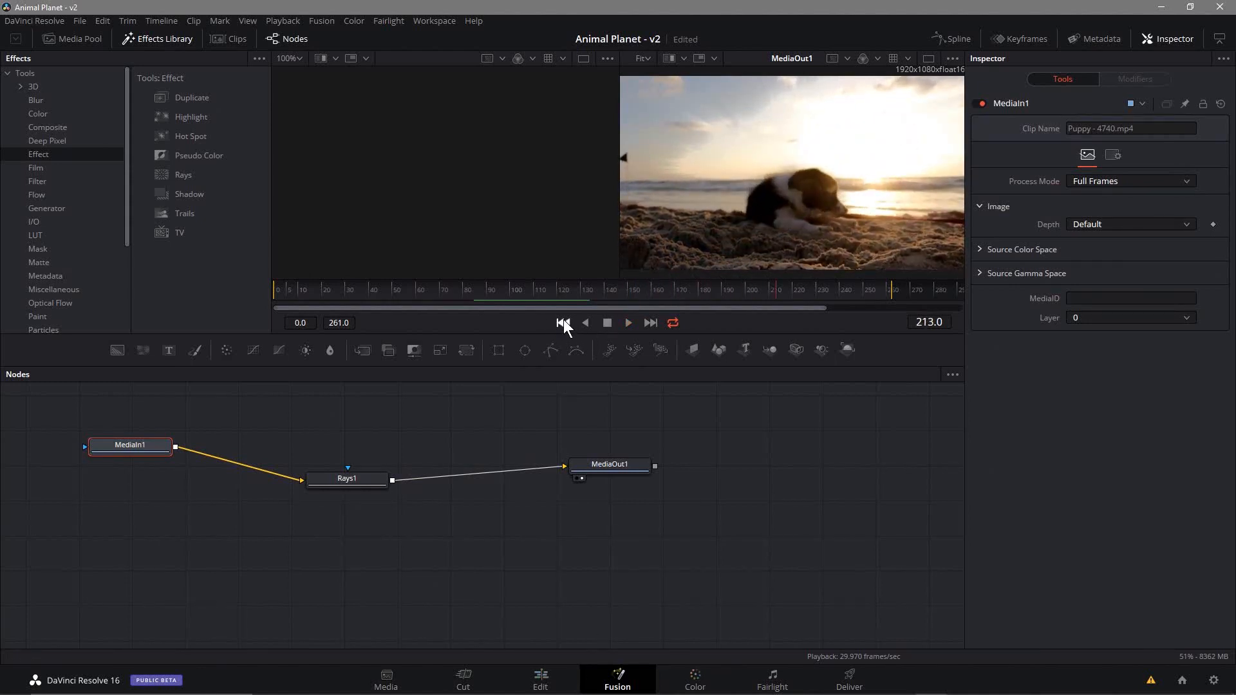
click(563, 323)
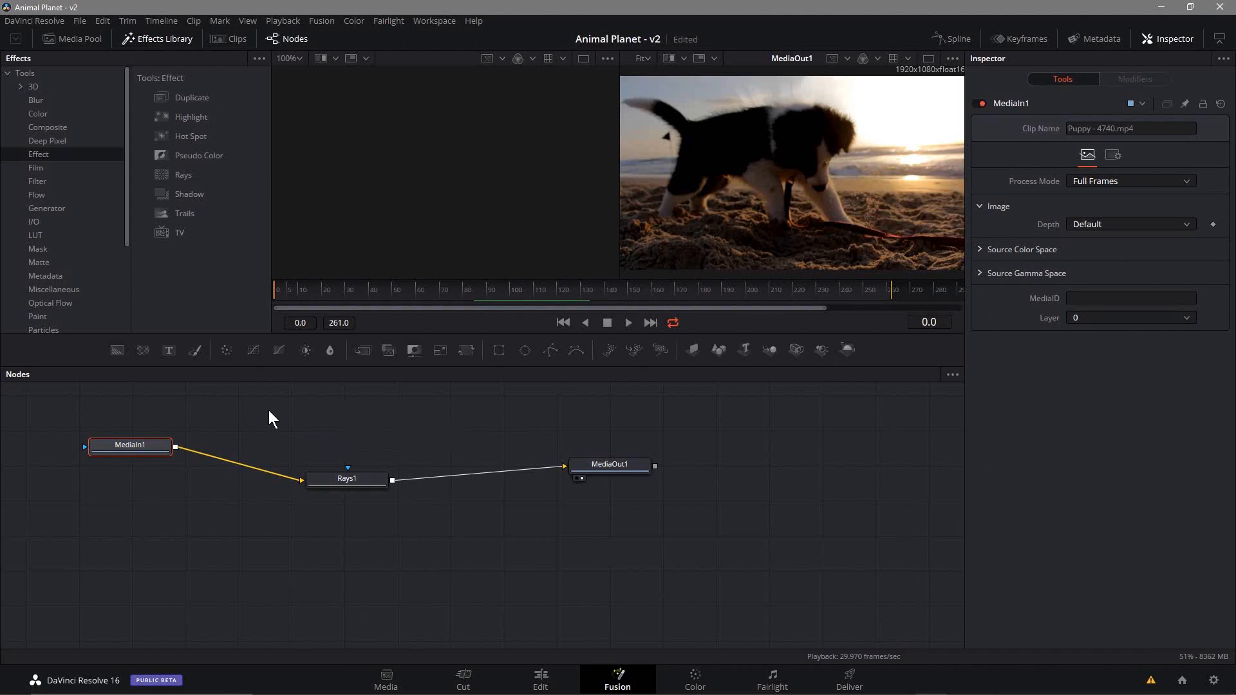
drag(343, 484, 371, 494)
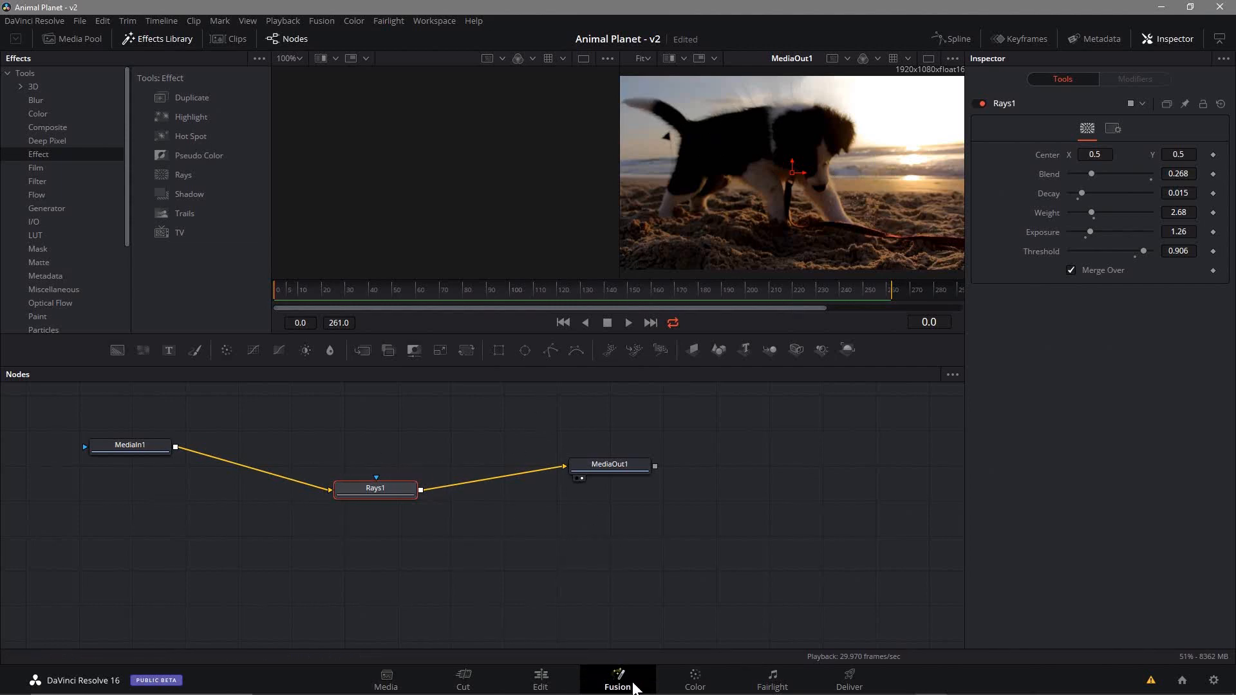
Return to the Edit page and play the timeline twice from the end of the owl clip to review the rays on the puppy clip
click(539, 681)
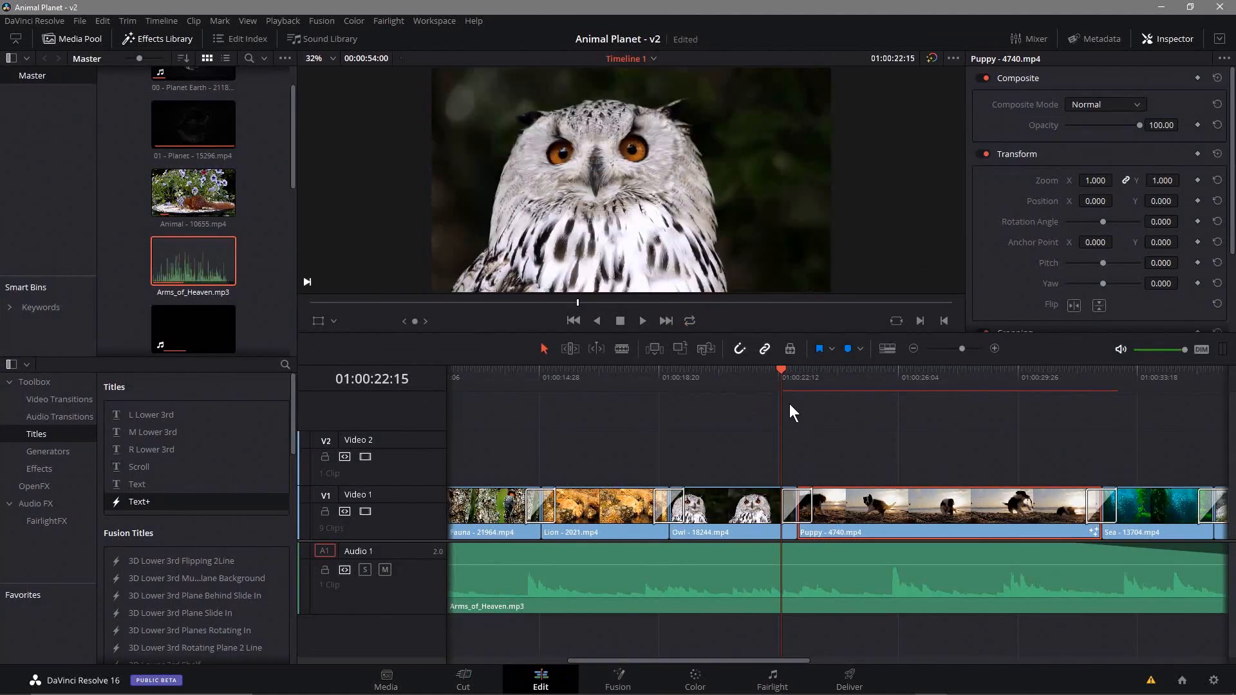
drag(781, 370, 756, 371)
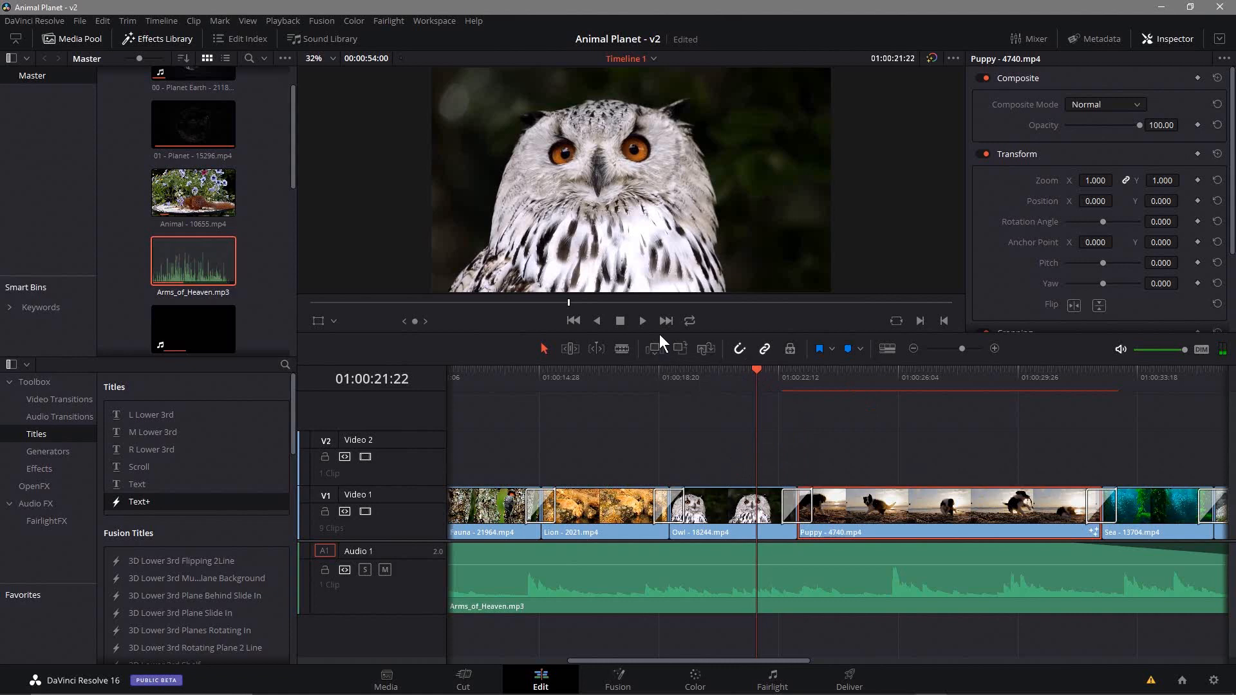
click(644, 320)
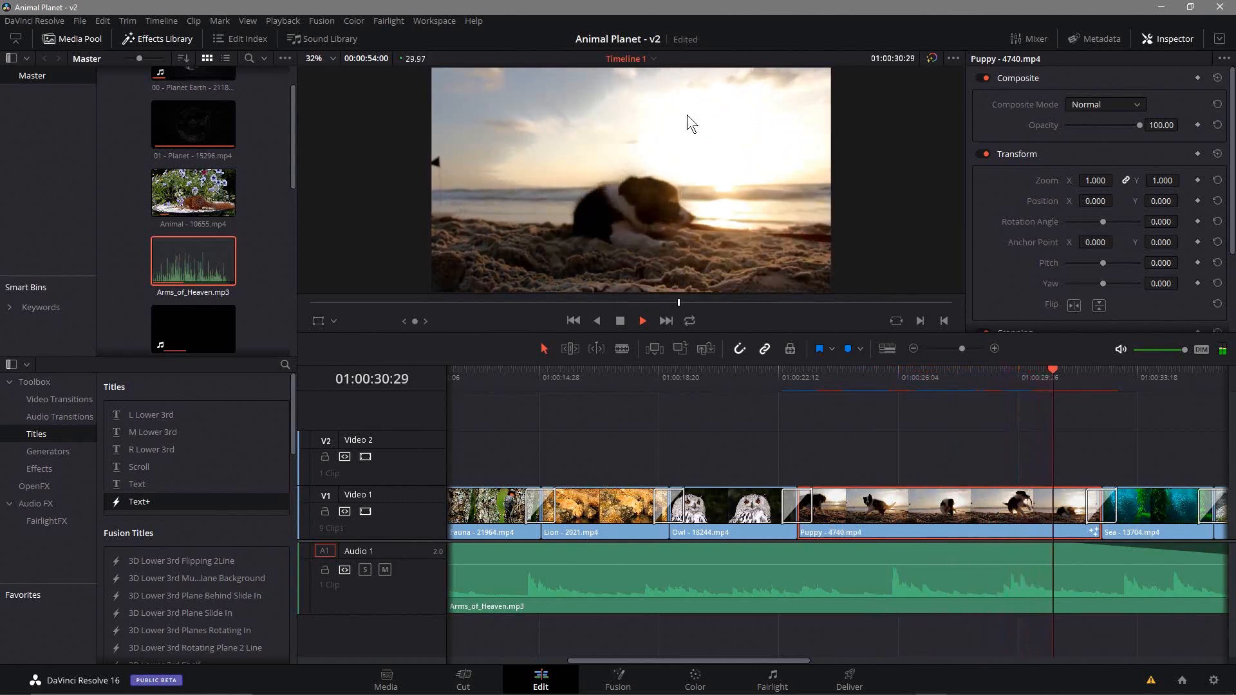
click(620, 320)
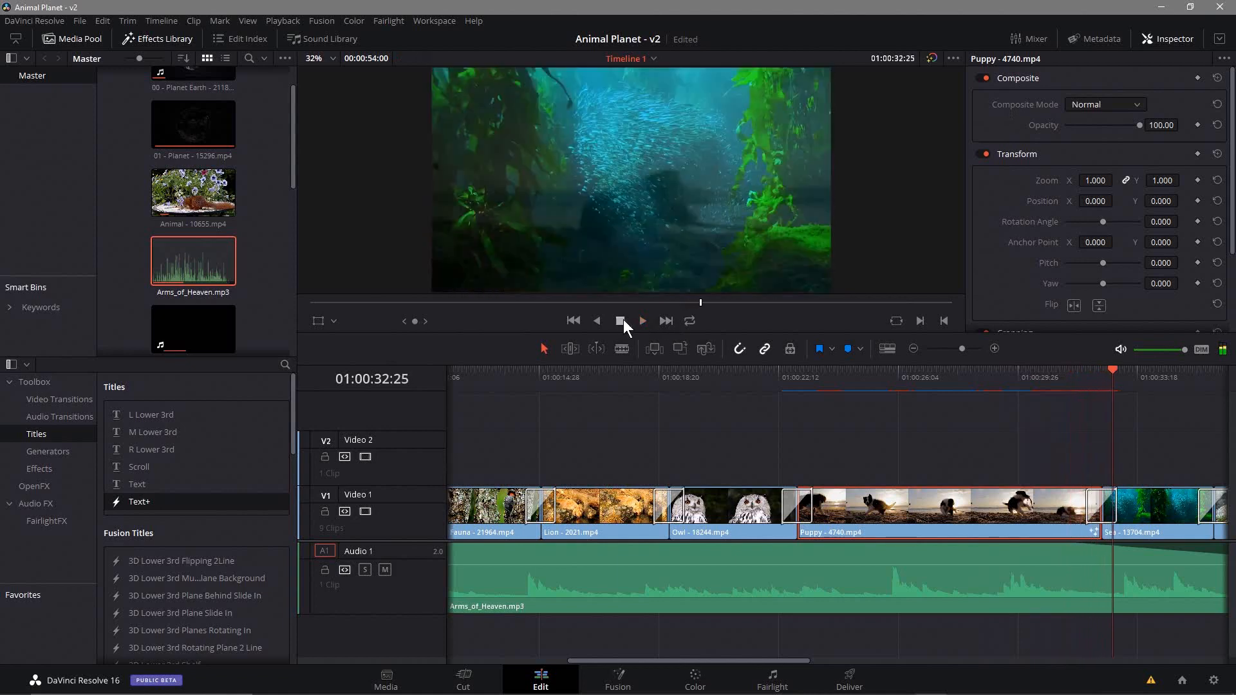
click(764, 377)
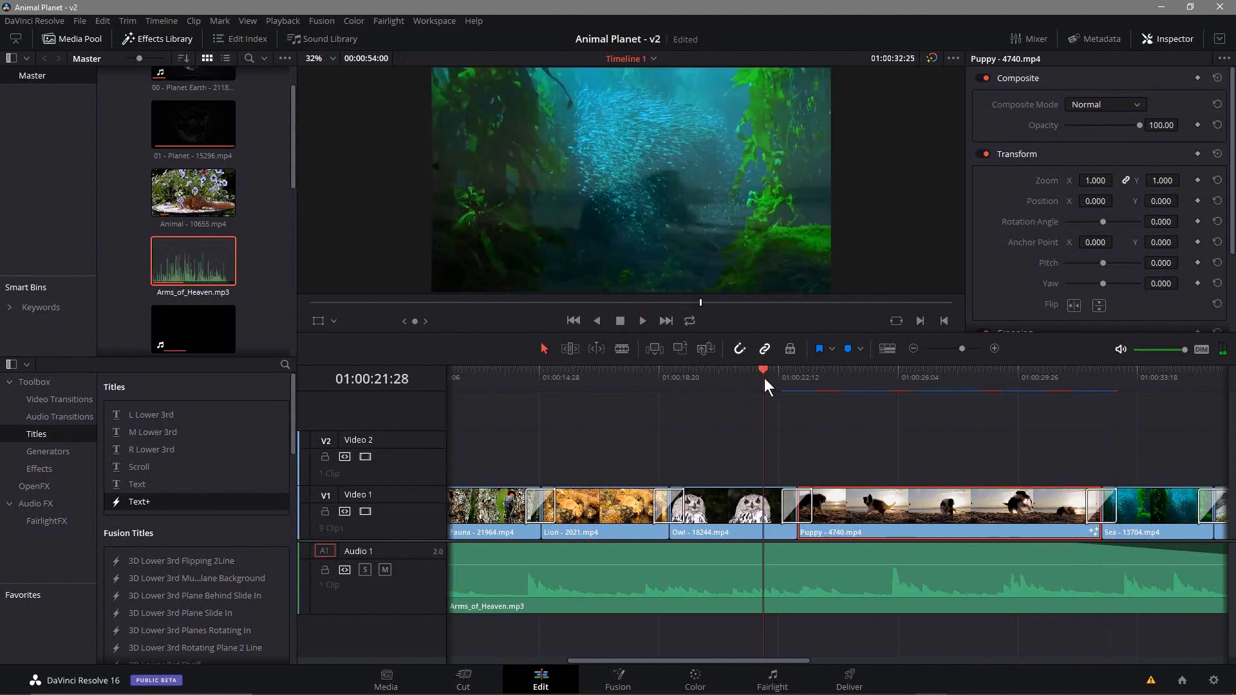
click(643, 320)
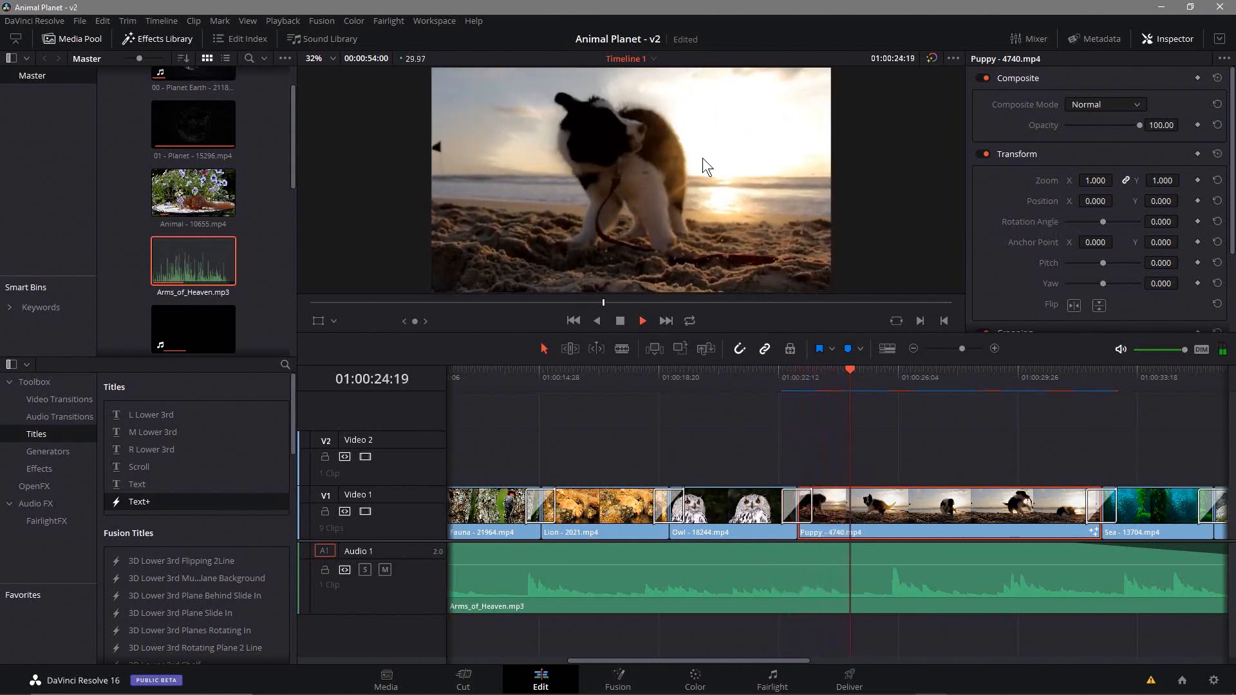
click(619, 321)
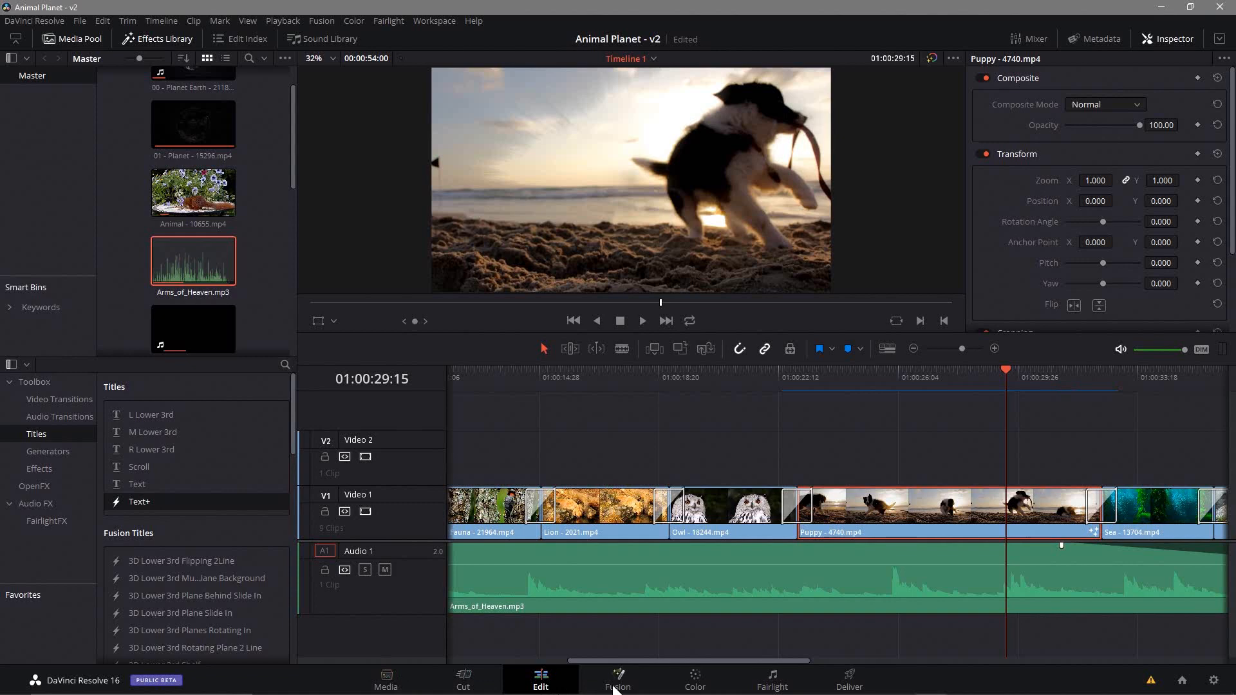
Switch to the Color page, select the squirrel clip and move the playhead to 01:00:08:23
click(695, 679)
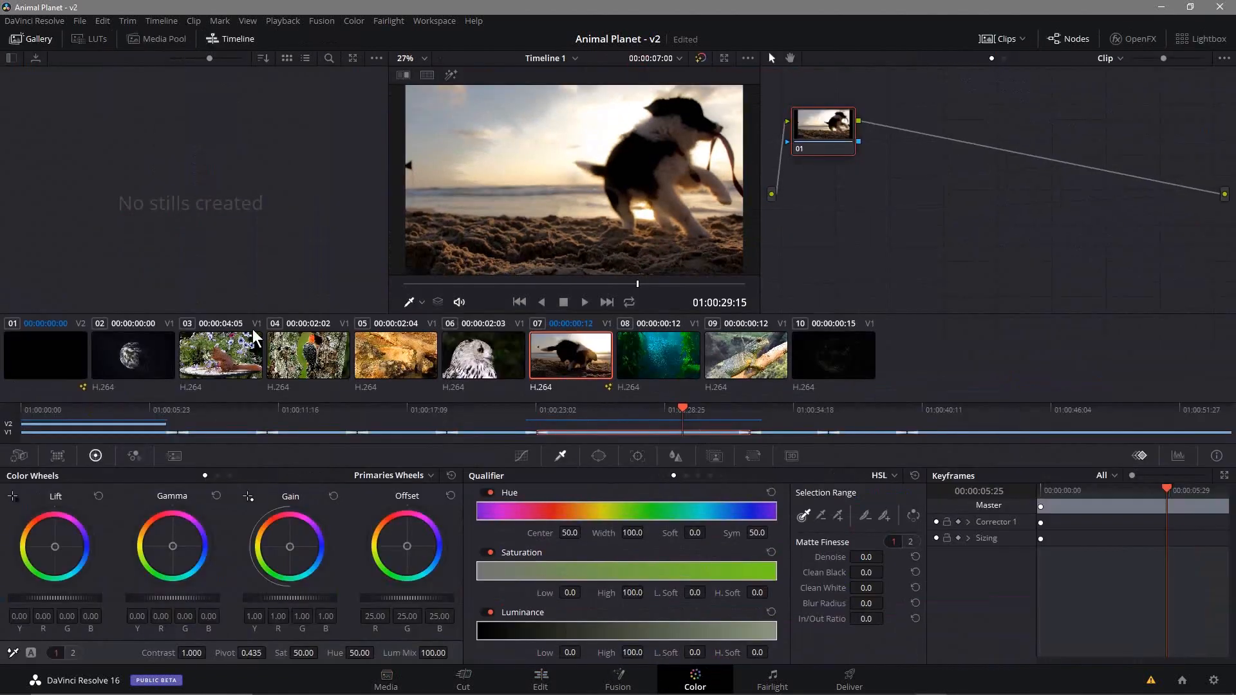
click(222, 363)
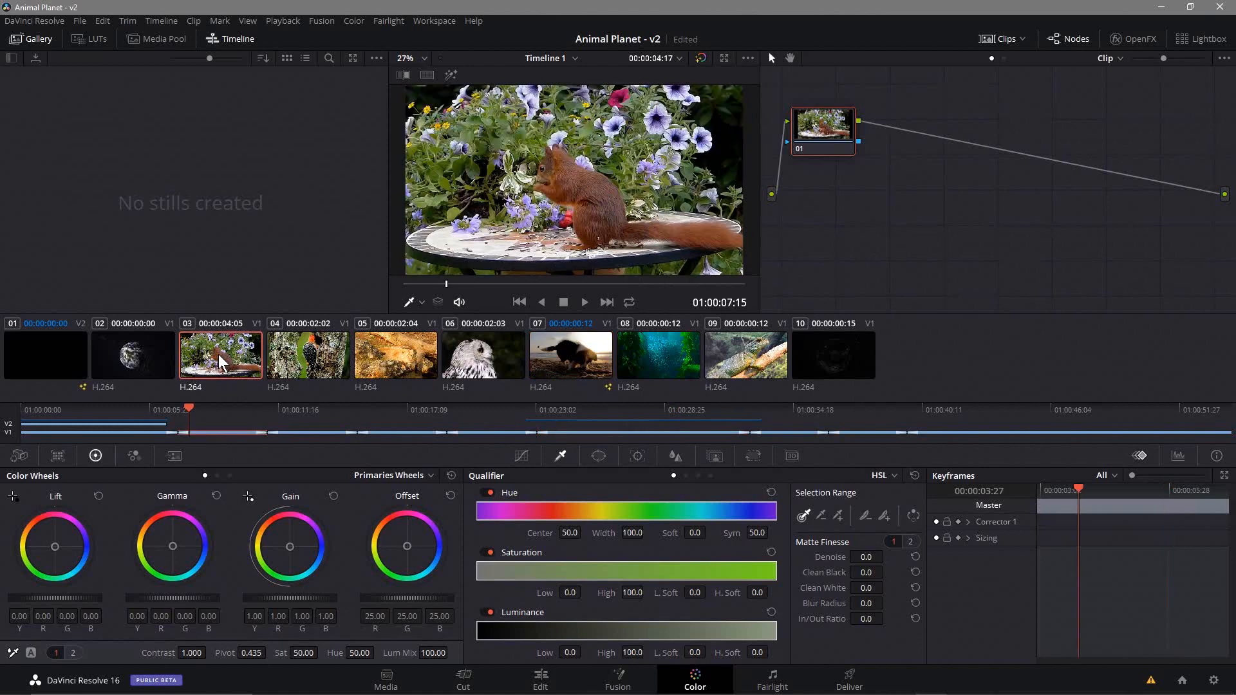
mouse_move(226, 416)
mouse_down()
mouse_move(201, 425)
mouse_move(217, 423)
mouse_up()
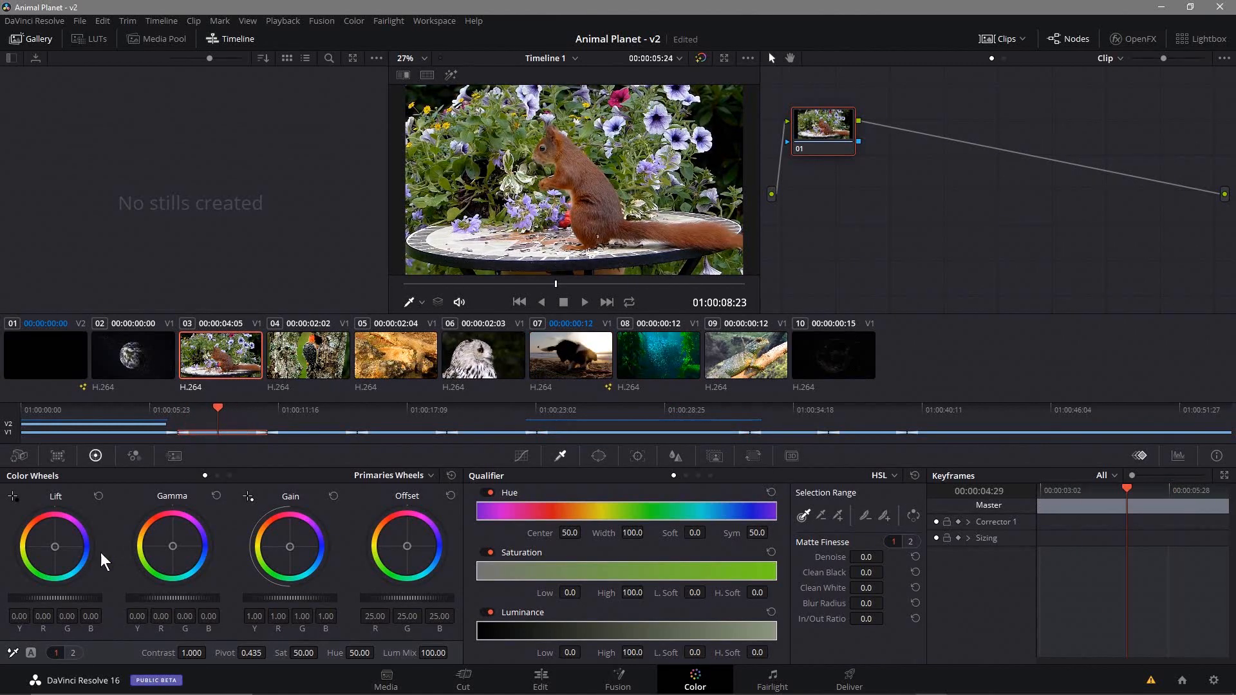
Try a subtle colour balance on the squirrel clip with the lift, gamma, gain and offset wheels, using offset 23.15, 25.30, 25.46
drag(58, 540, 58, 536)
scroll(597, 214, up, 4)
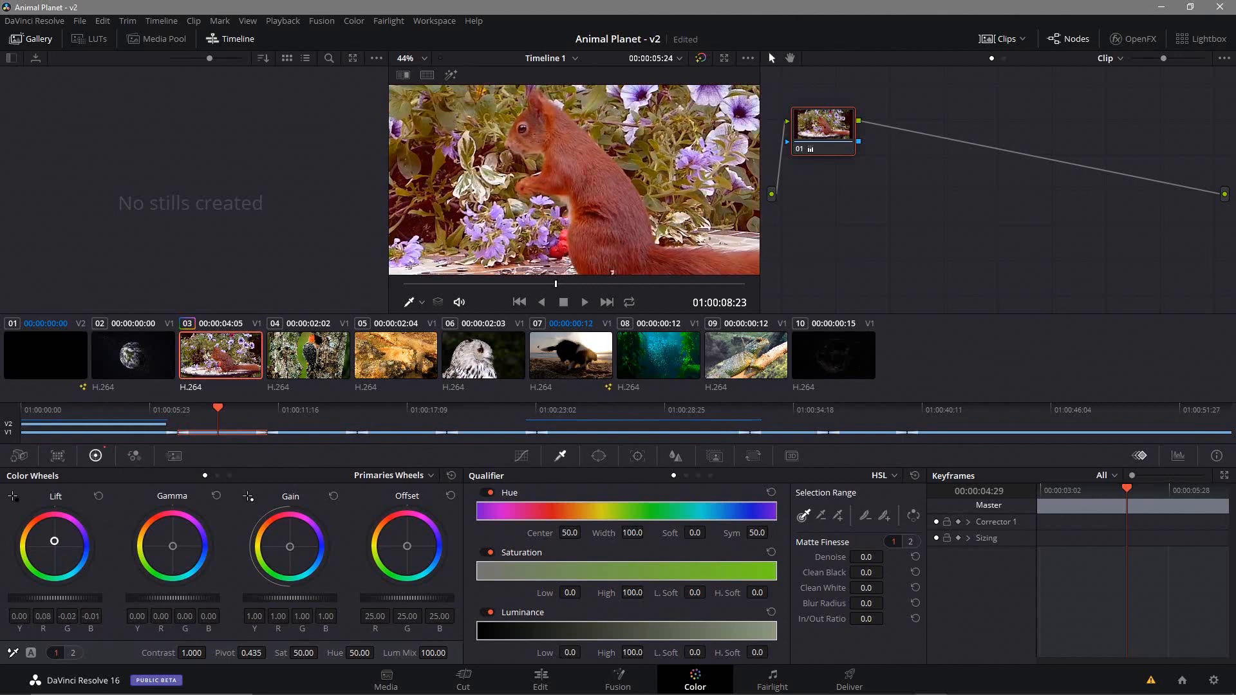
drag(54, 546, 55, 540)
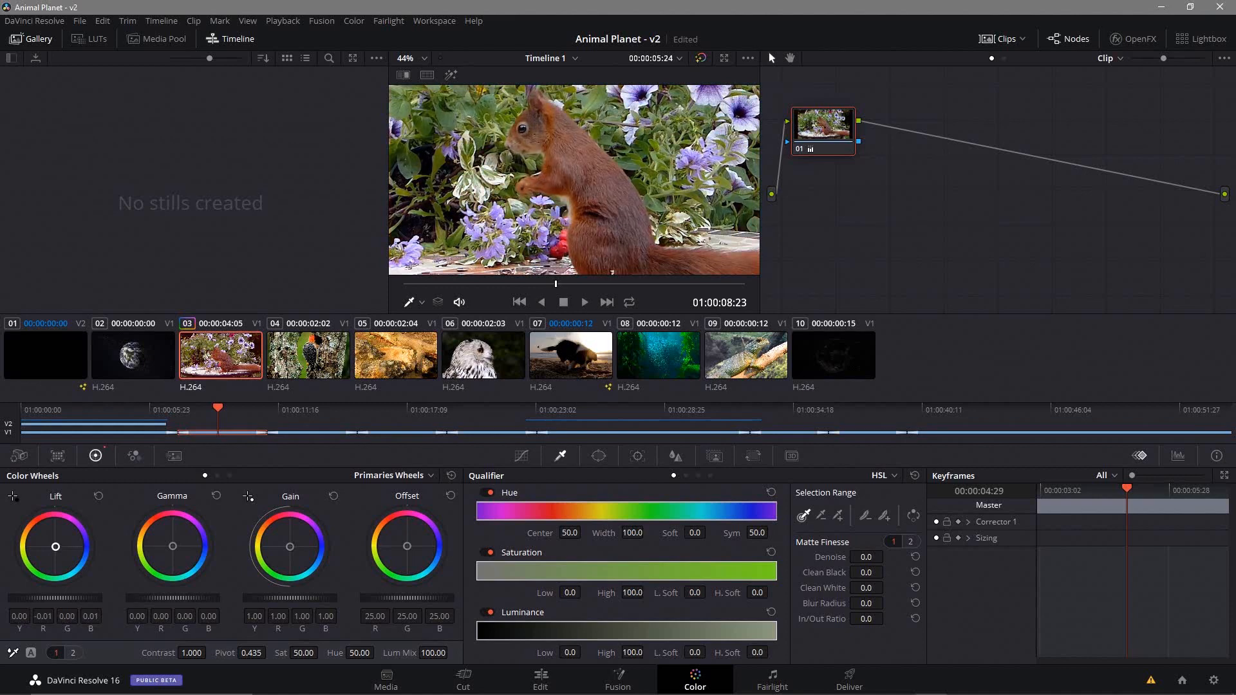
drag(178, 551, 178, 548)
drag(407, 546, 407, 543)
scroll(574, 241, down, 3)
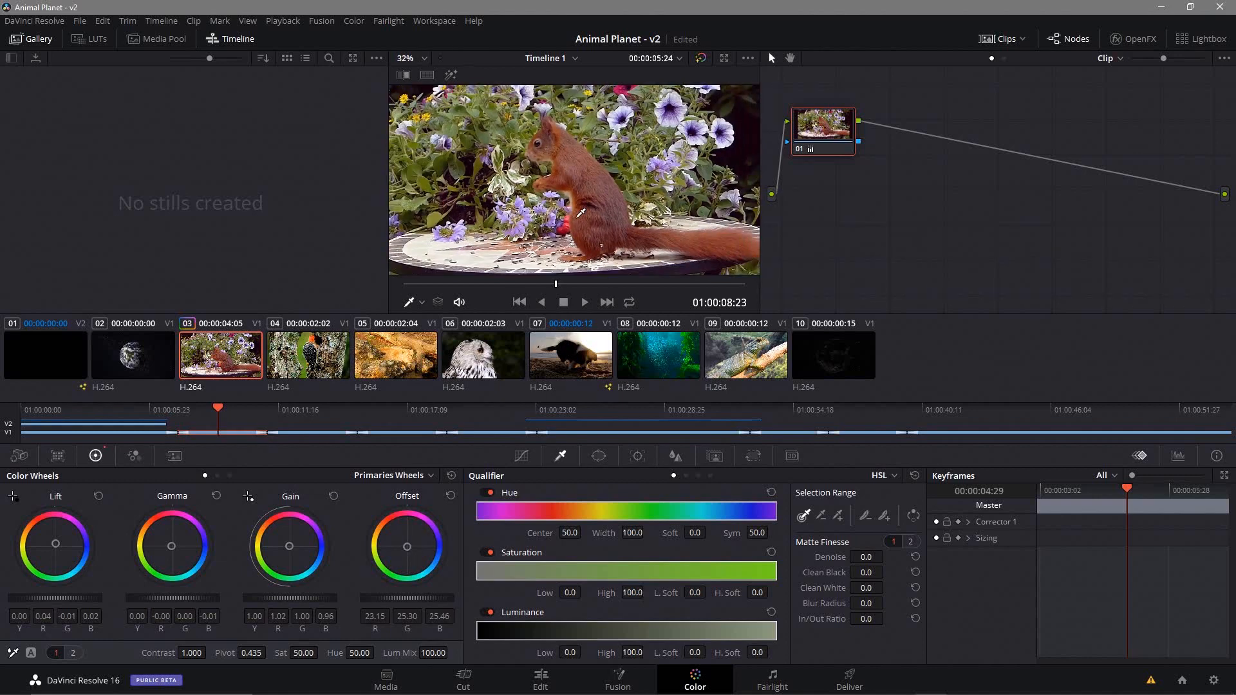
scroll(583, 218, up, 1)
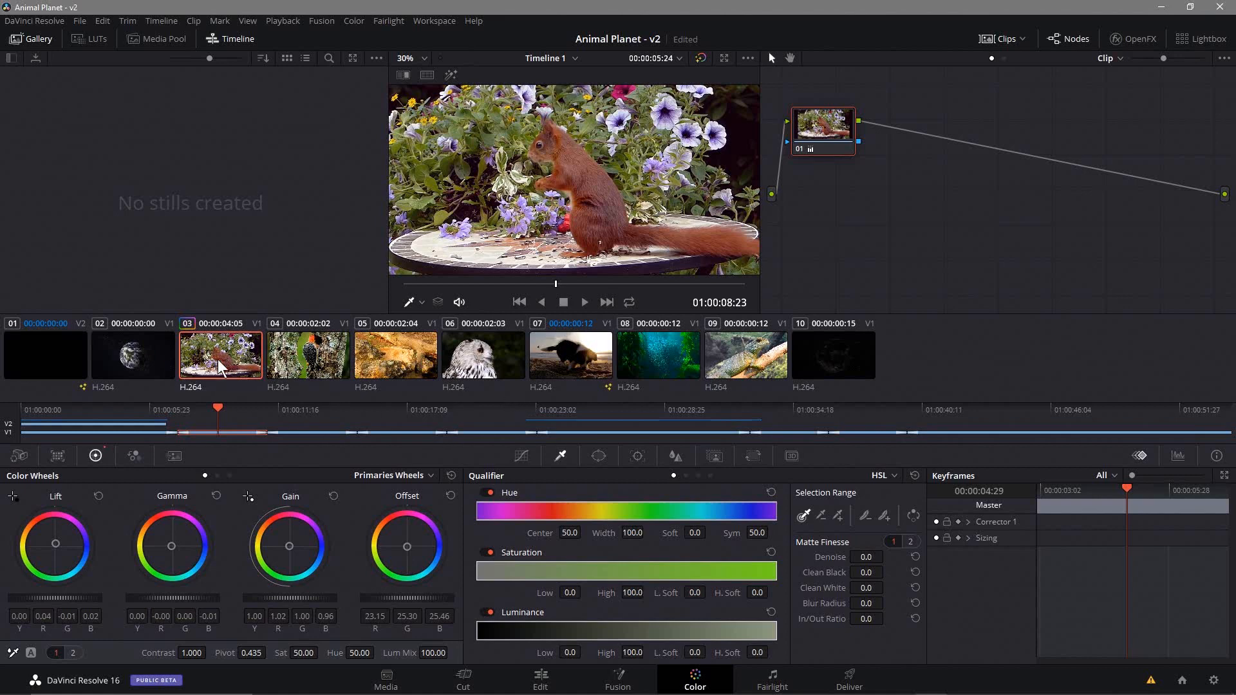
Push the squirrel clip towards magenta with gamma 0.11, -0.03, 0.03, gain 1.41, 0.84, 1.34 and offset 37.93, 19.37, 38.67
drag(169, 541, 173, 533)
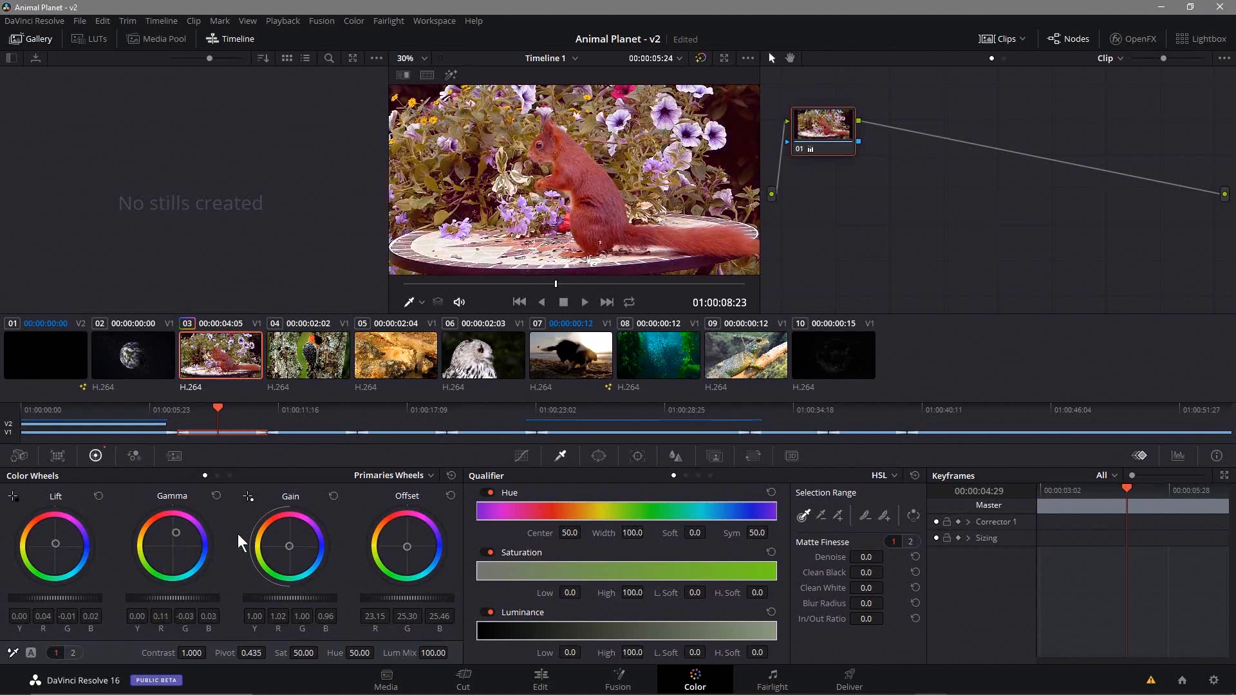
drag(293, 544, 300, 535)
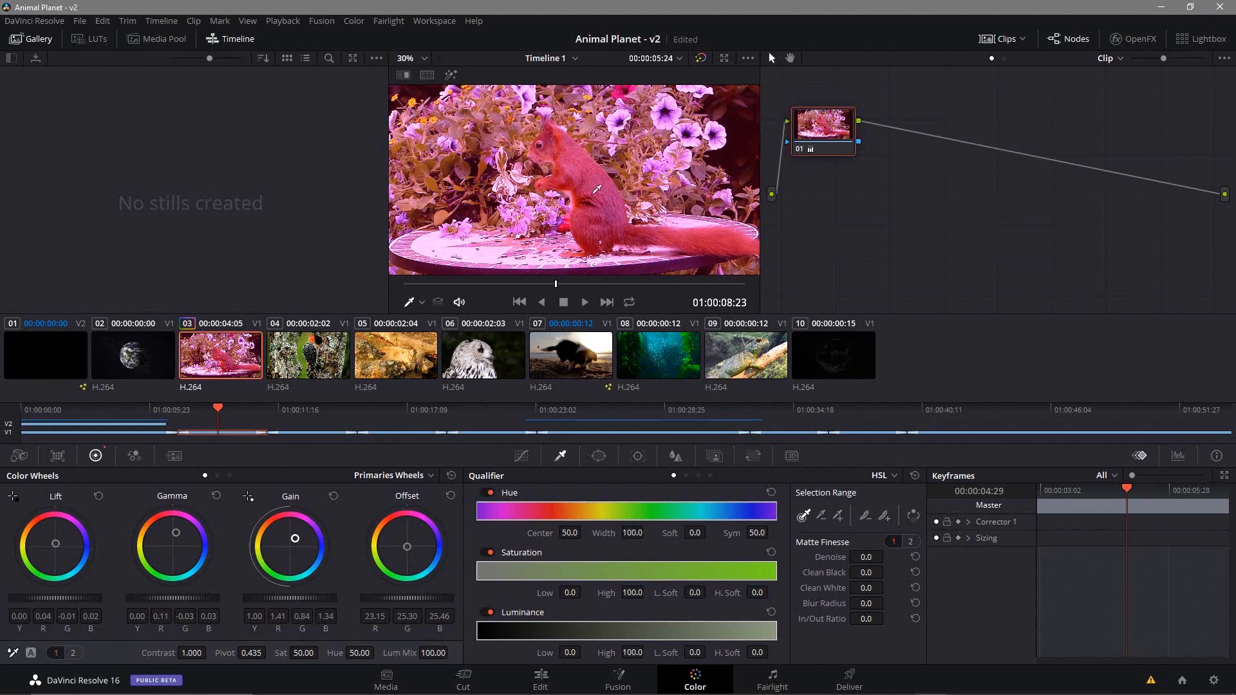
drag(406, 538, 417, 544)
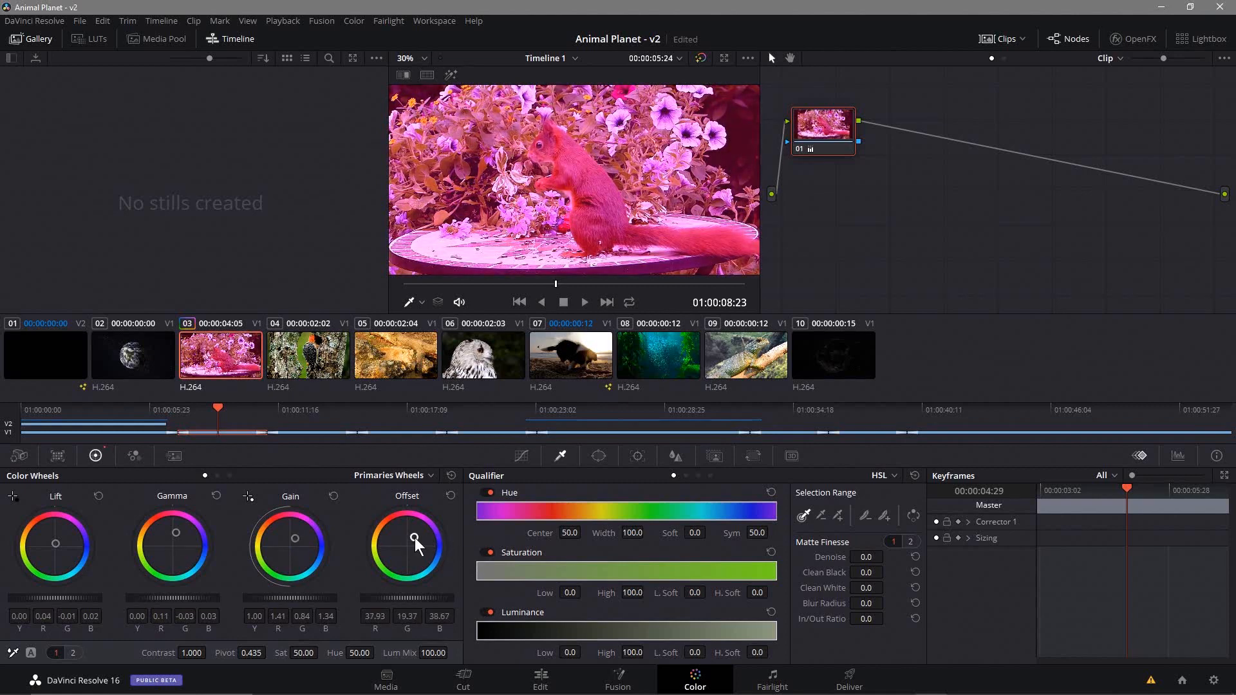
Reset the lift, gamma, gain and offset wheels of the squirrel clip
click(98, 497)
click(216, 495)
click(332, 496)
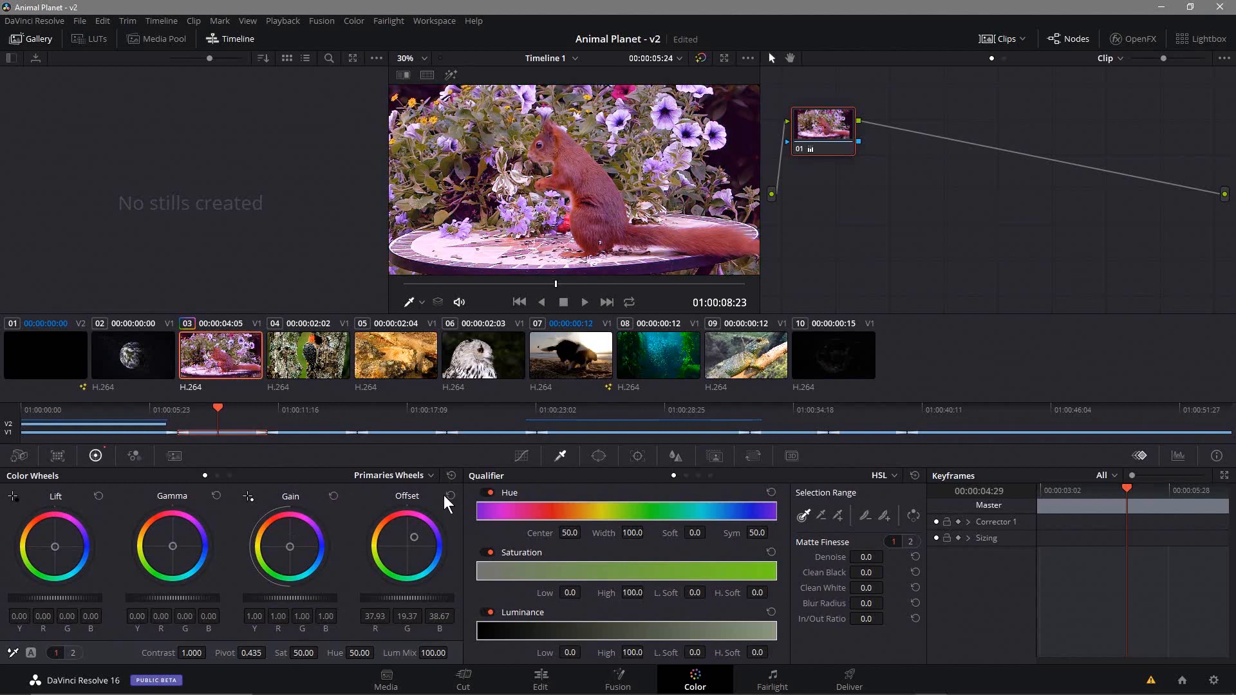
click(450, 495)
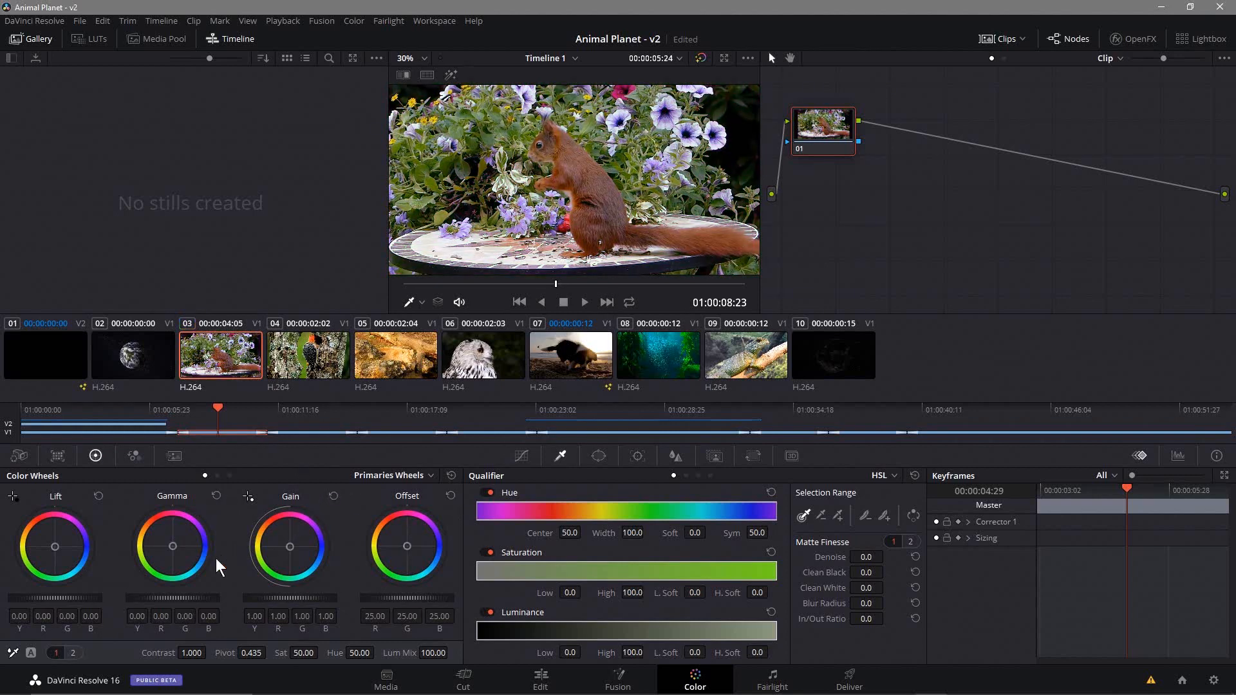
Warm the squirrel clip with red, green, blue lift 0.08, -0.03, 0.02, slight red gamma 0.01 and gain 1.07, 0.97, 1.05
drag(73, 553, 66, 542)
drag(175, 553, 173, 545)
drag(296, 552, 290, 547)
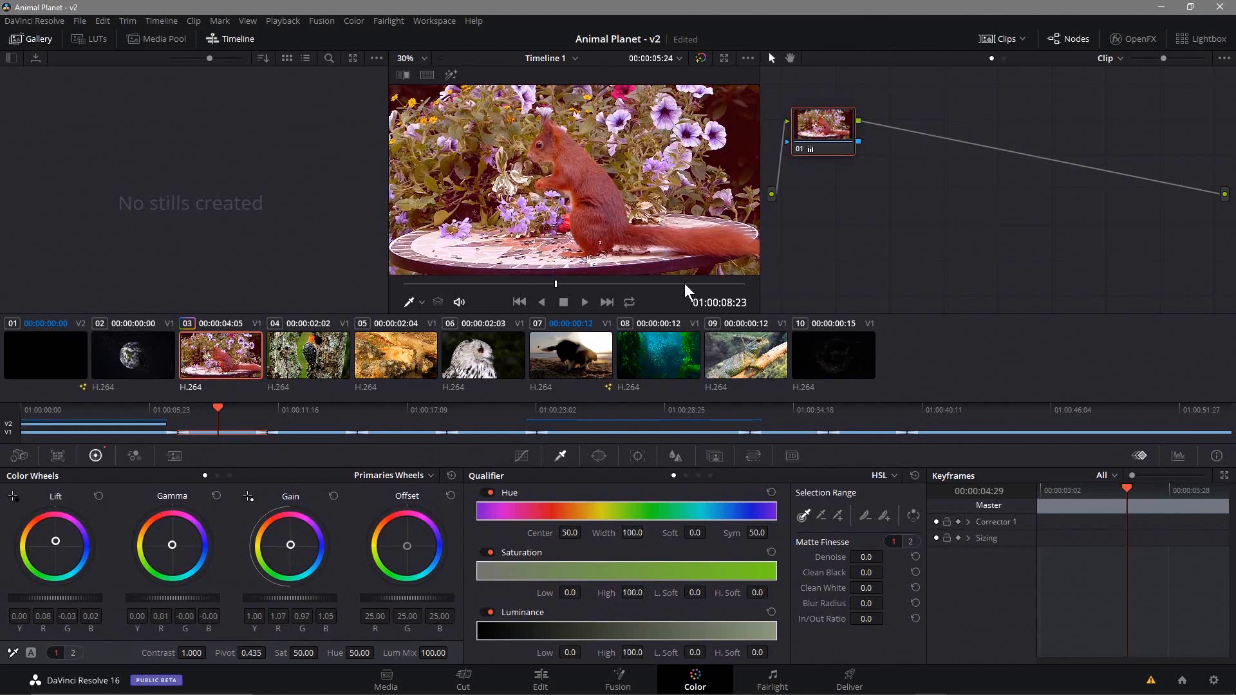
Select the lion clip and tint it blue-violet with offset 18.89, 21.53, 72.75 and gain 0.82, 1.01, 1.41, plus gamma and lift shifts
click(323, 359)
click(396, 356)
click(482, 355)
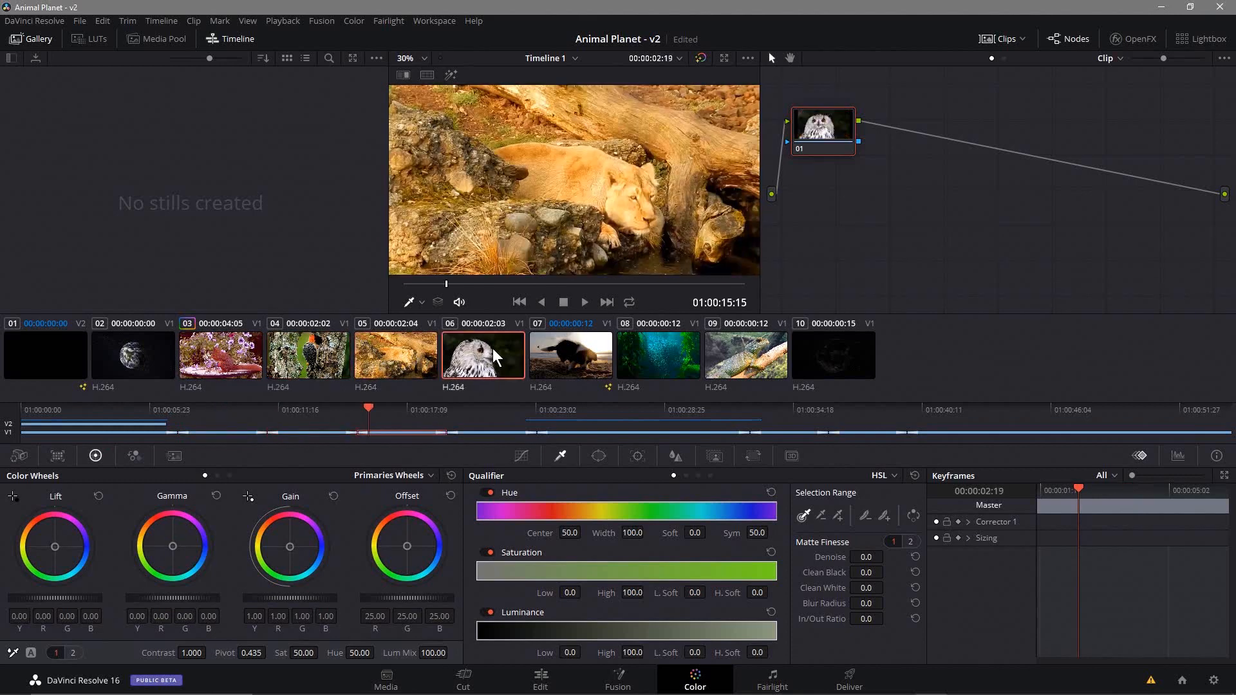
click(406, 361)
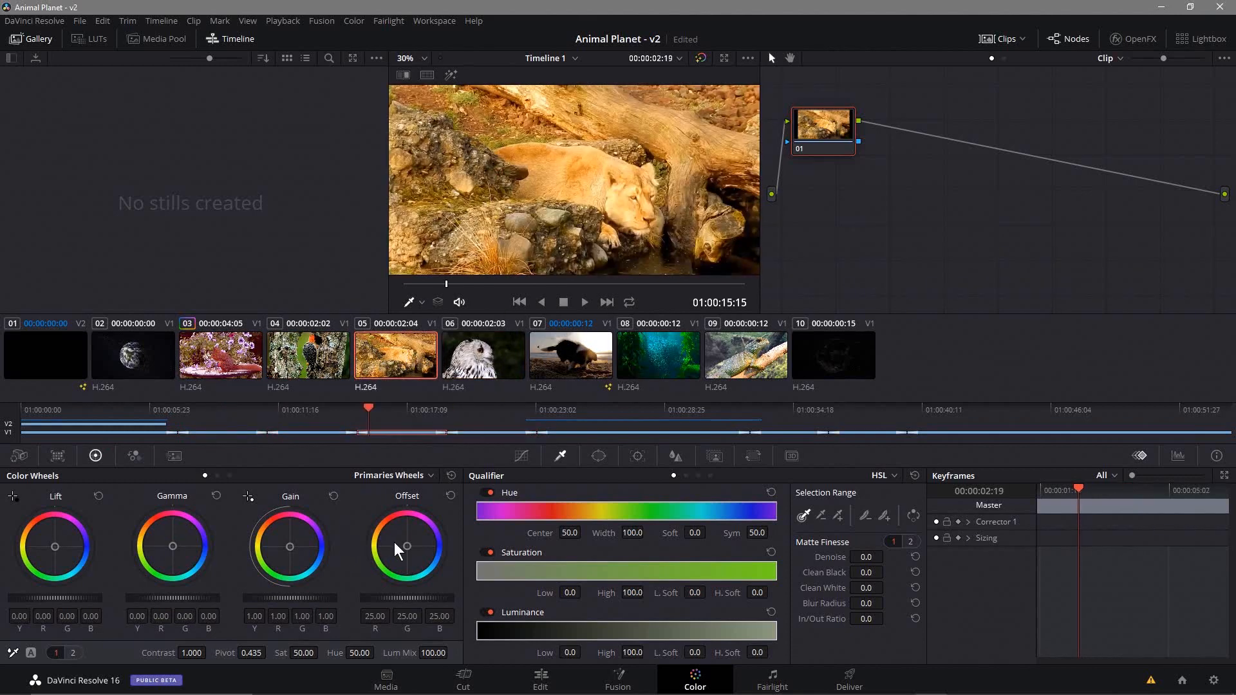
drag(407, 546, 432, 549)
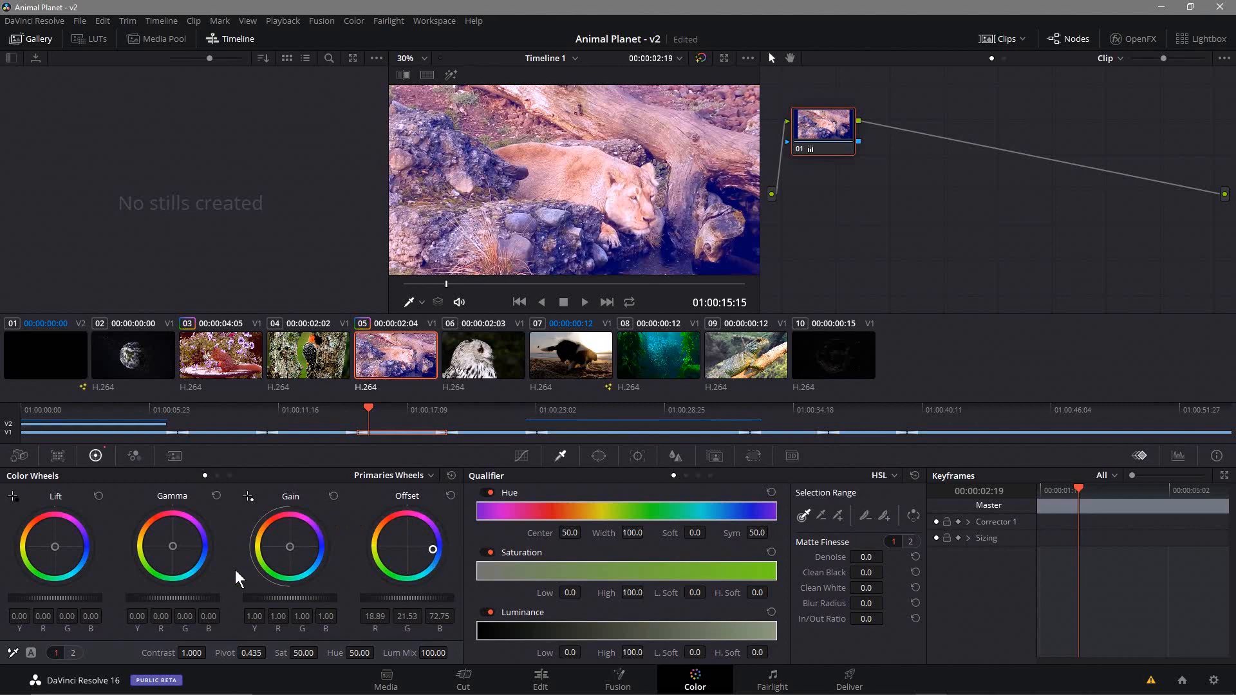
drag(290, 546, 287, 551)
drag(181, 548, 188, 549)
drag(58, 548, 56, 541)
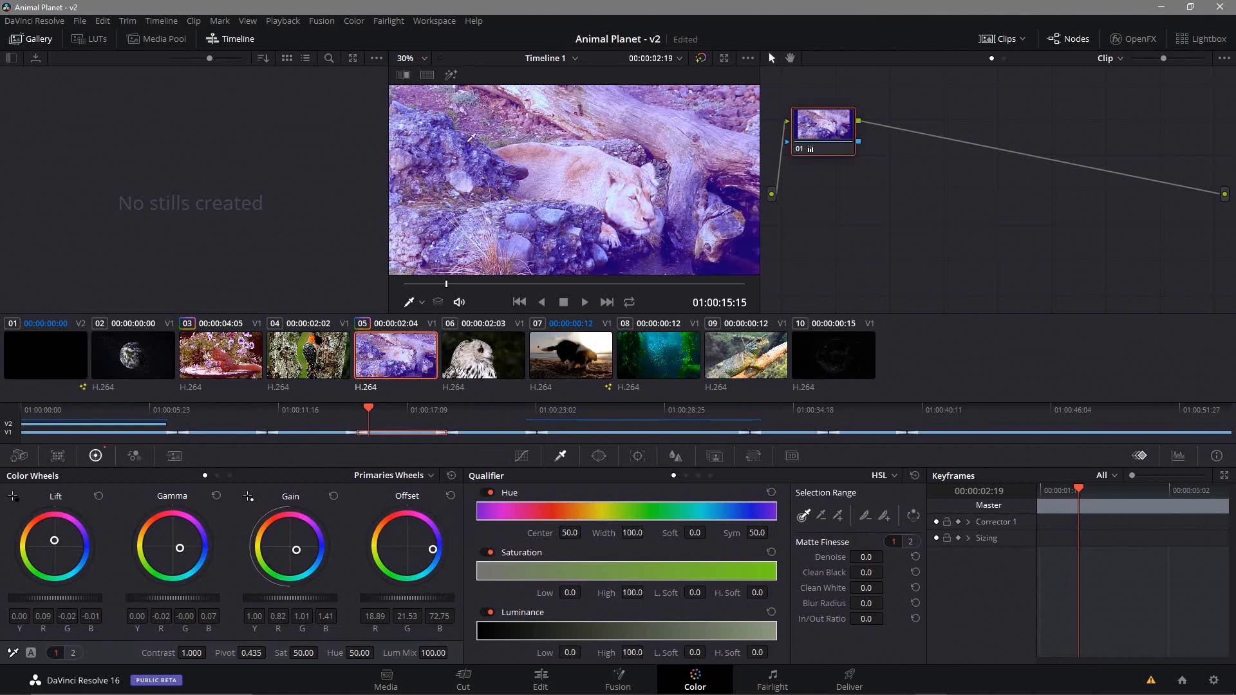
Reset all four colour wheels of the lion clip
click(450, 494)
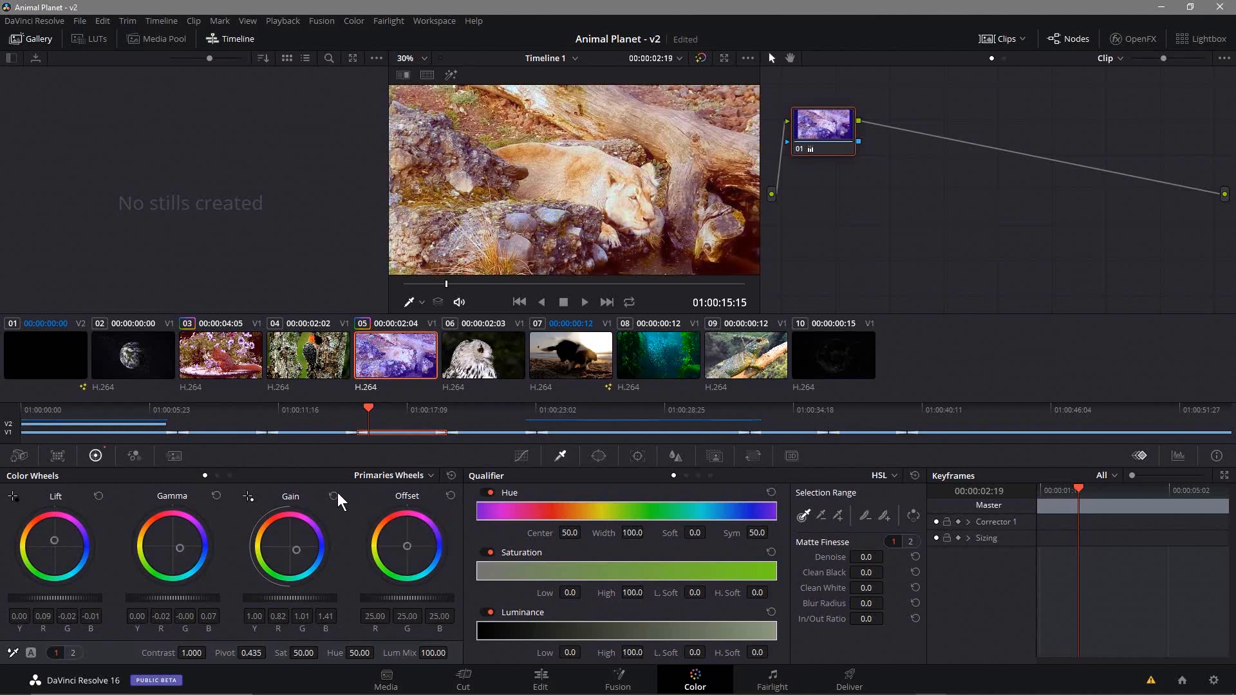
click(334, 496)
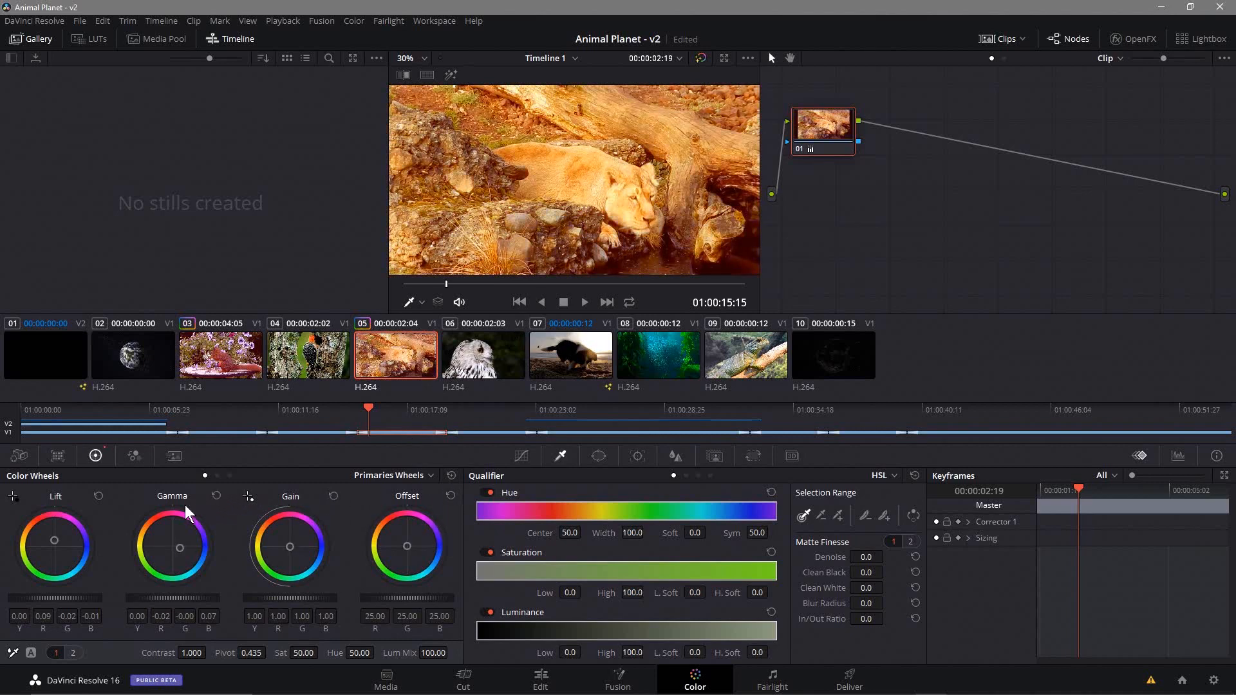
click(98, 496)
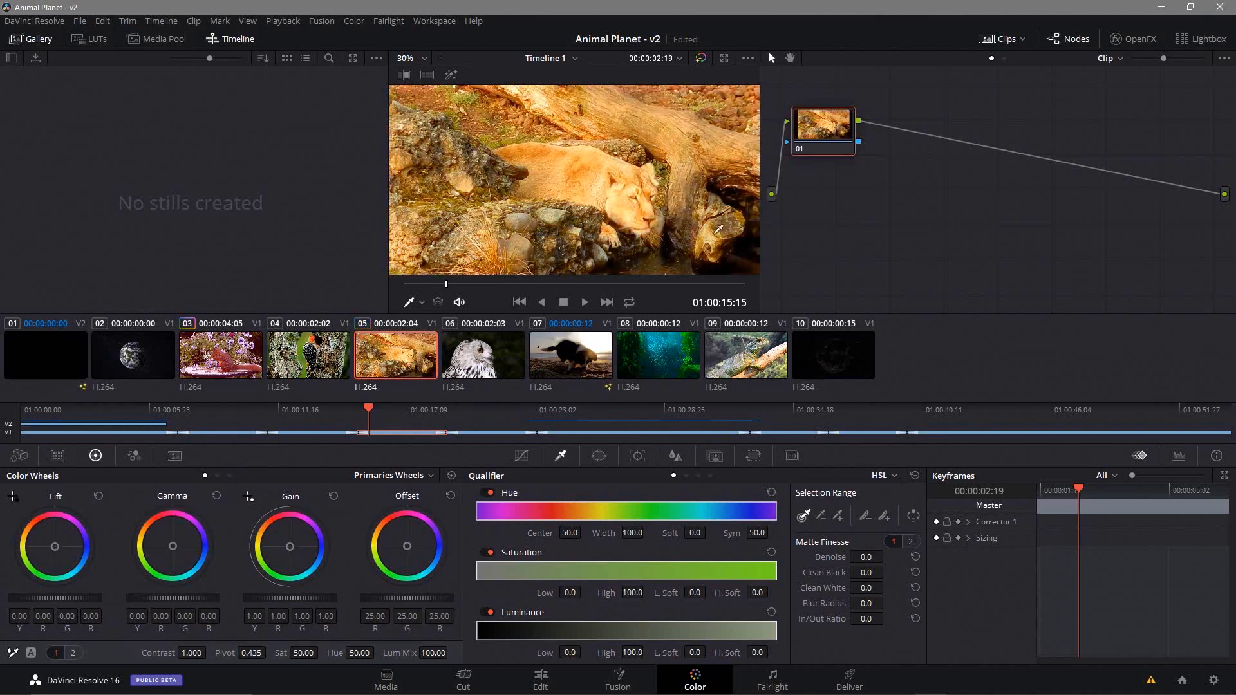
Look through the clips following the lion on the Color page, ending on the underwater sea clip
click(560, 363)
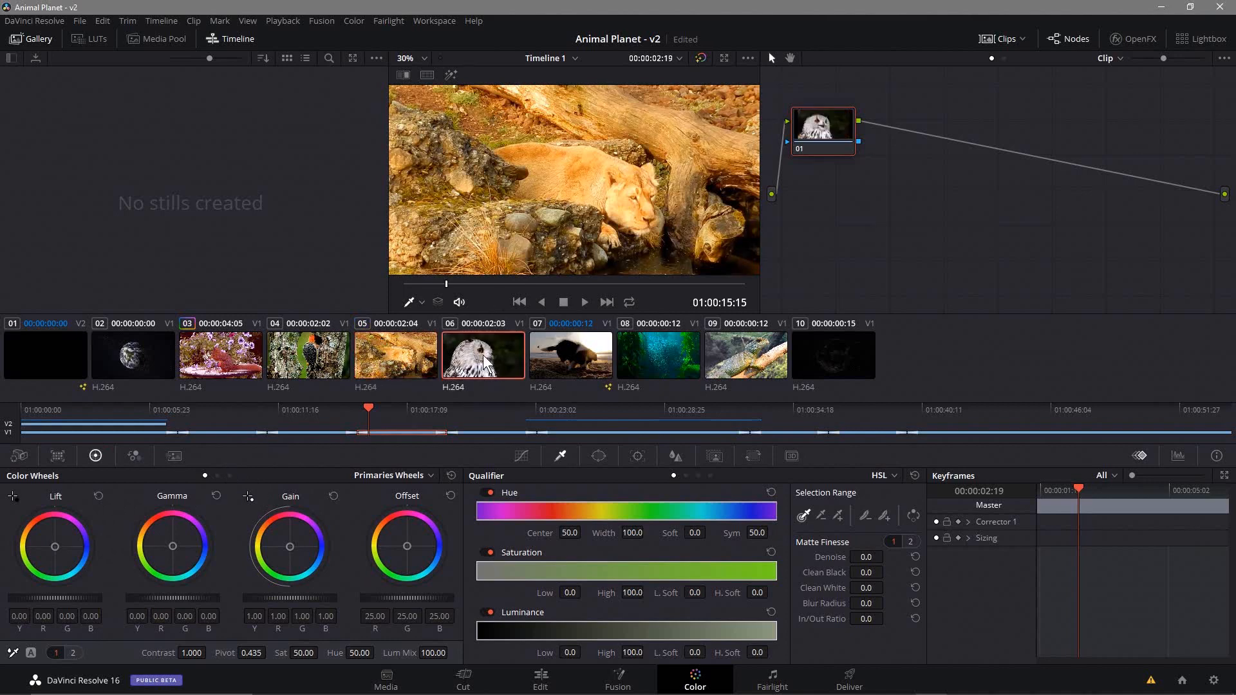
click(666, 357)
click(743, 352)
click(673, 359)
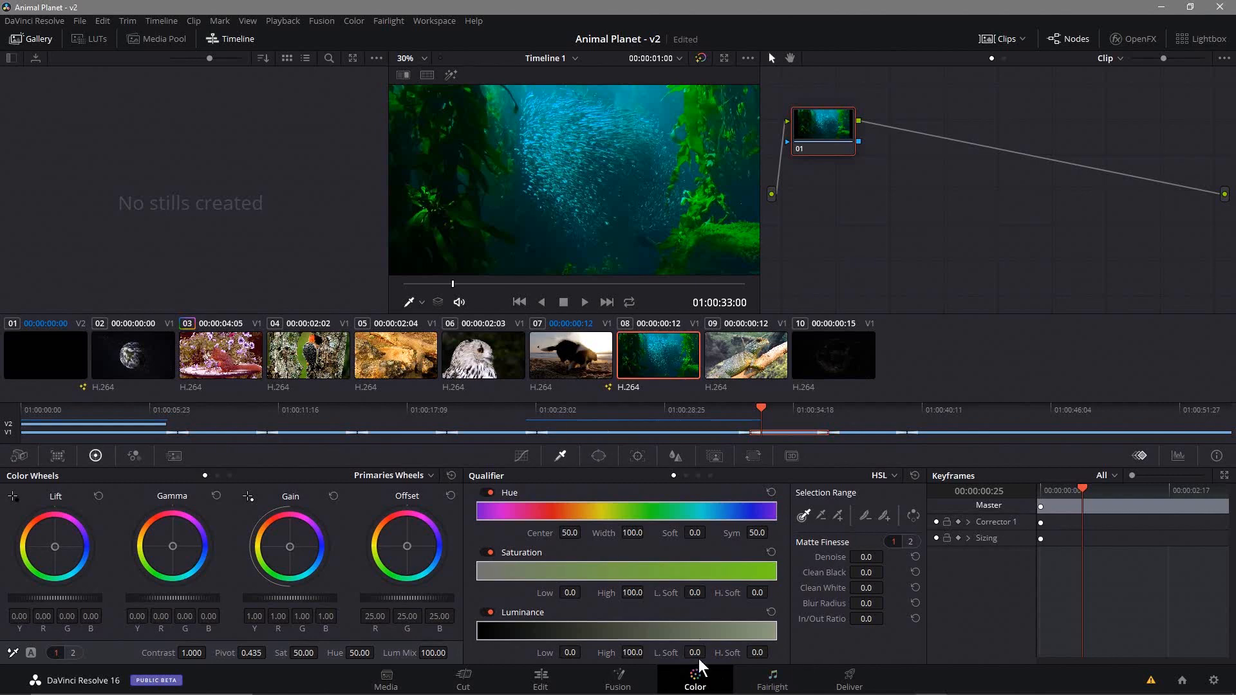
View the soundtrack on the Fairlight page, scrub to 01:00:27:04 and return to the Edit page
click(778, 683)
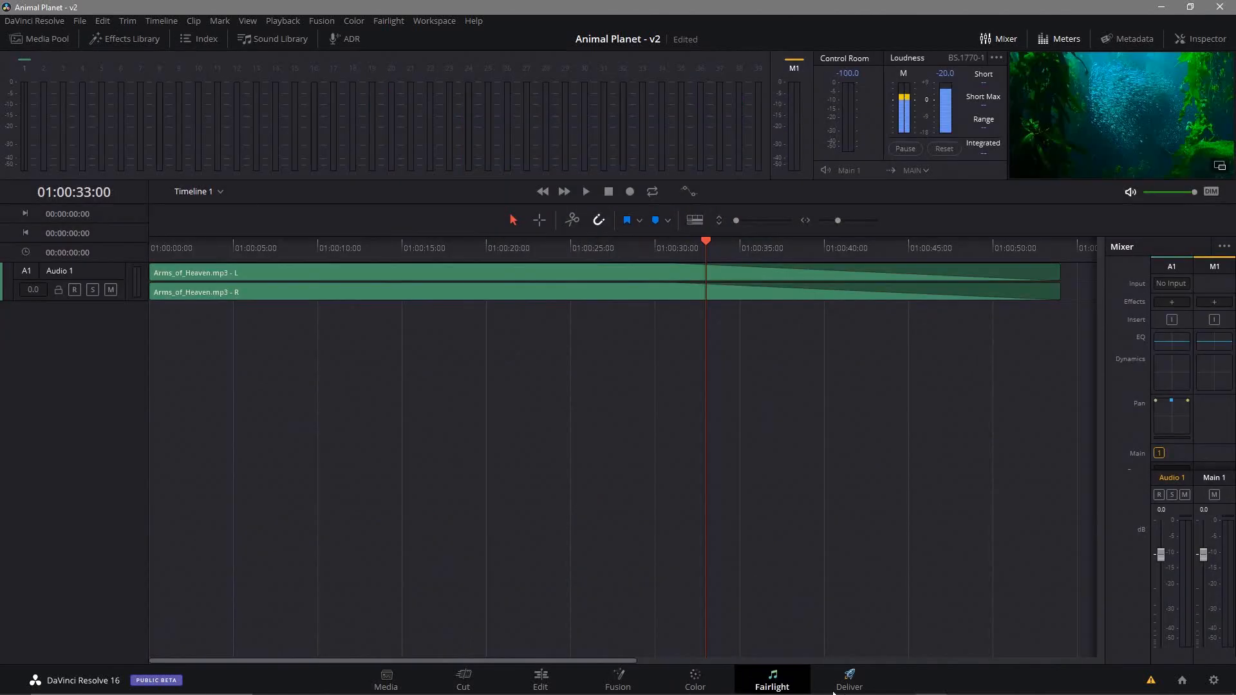
drag(708, 246, 608, 274)
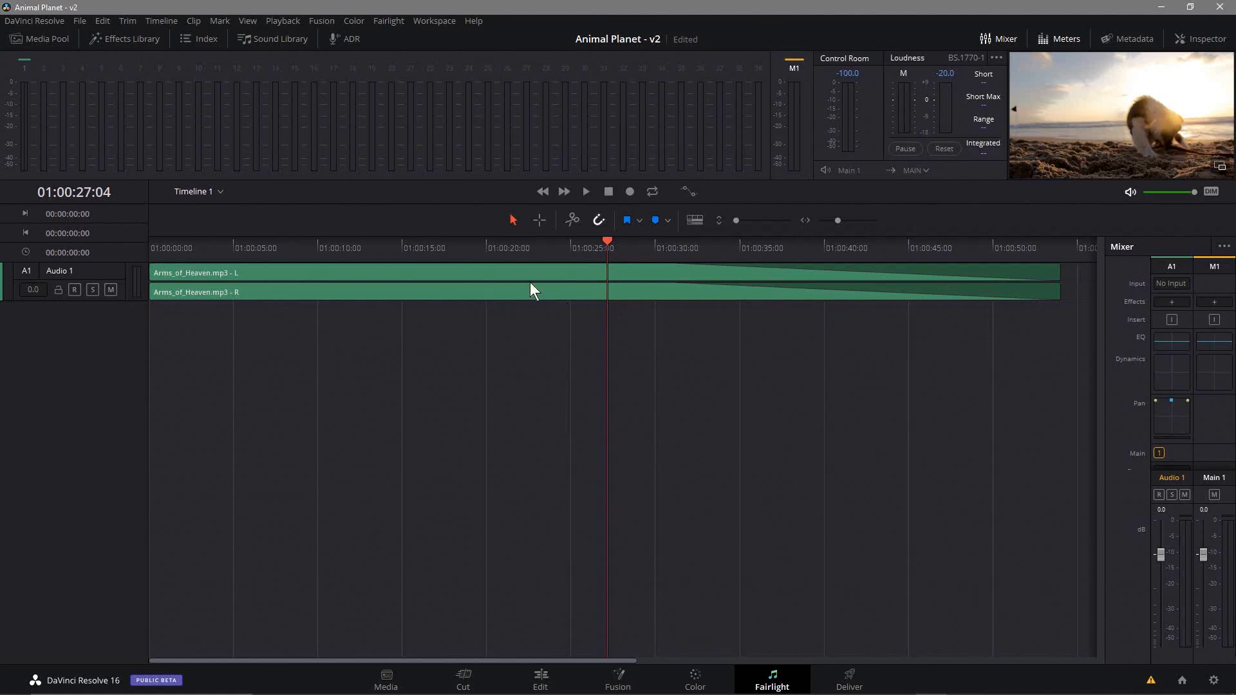
click(541, 679)
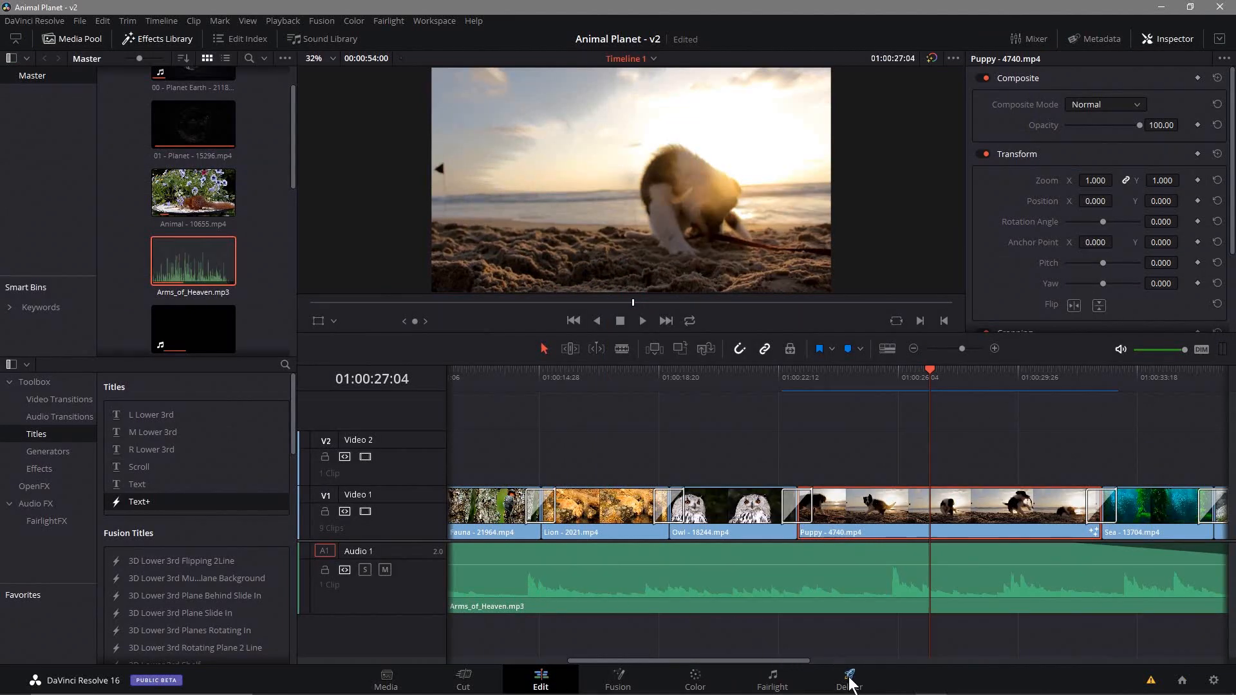
Switch to the Deliver page and save the project
click(849, 679)
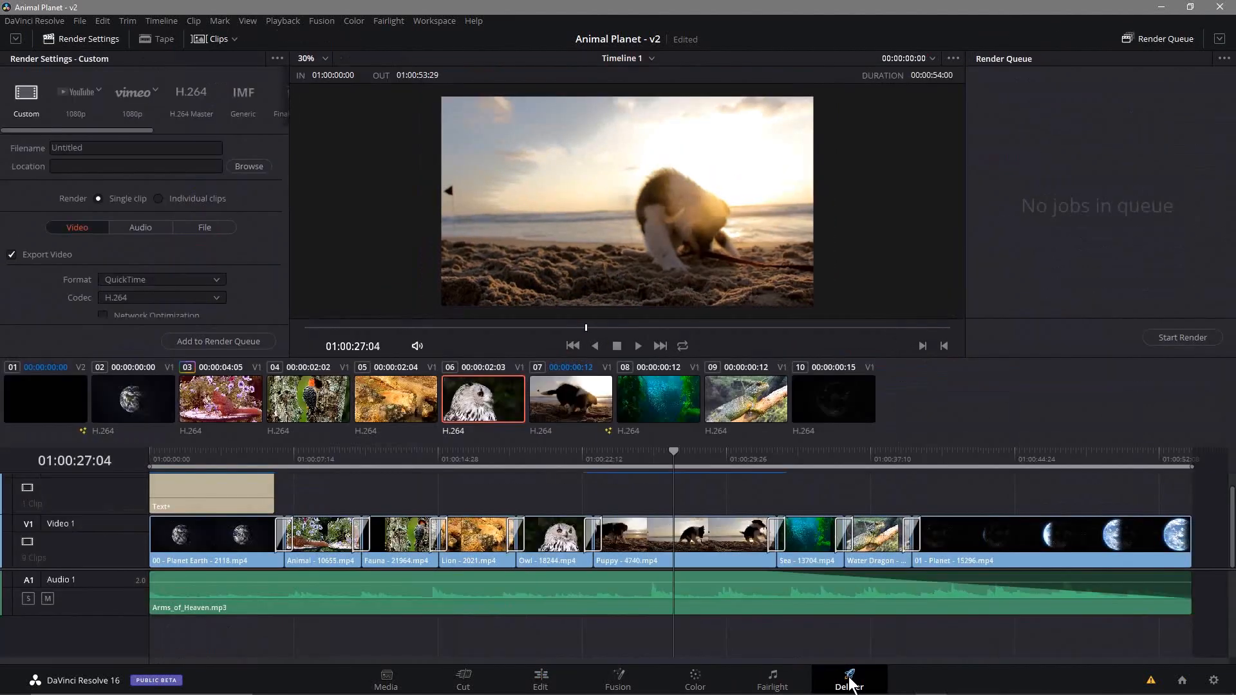
click(82, 20)
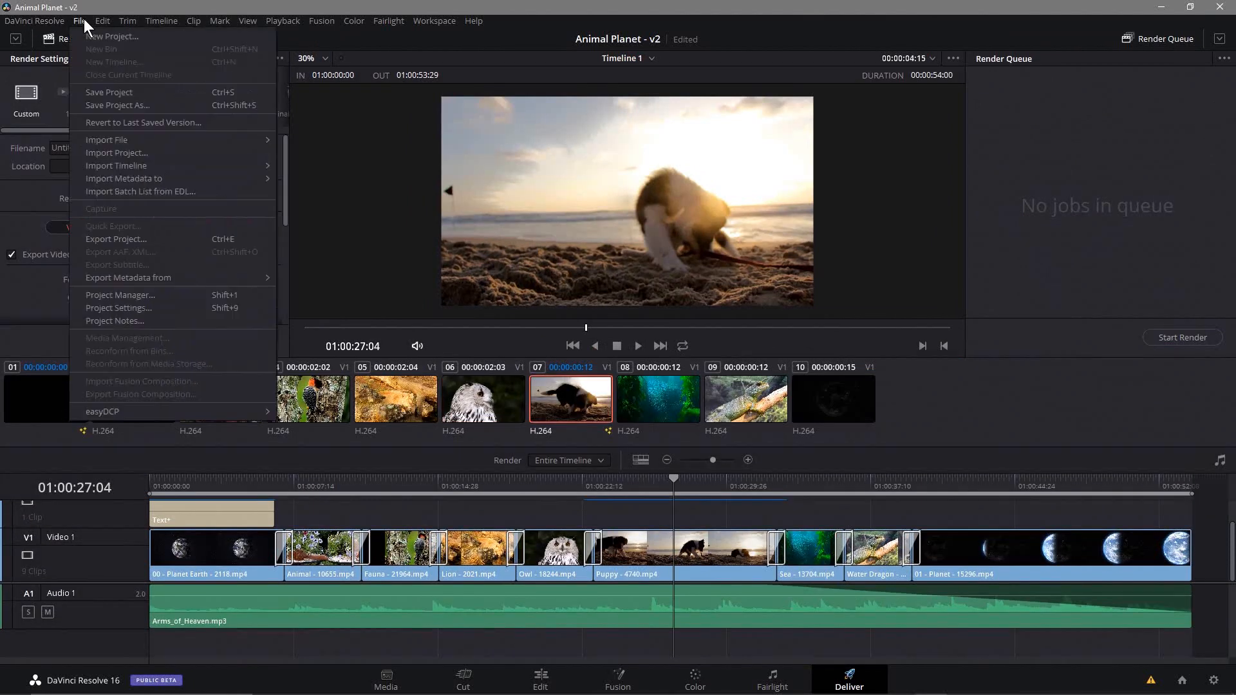
click(102, 91)
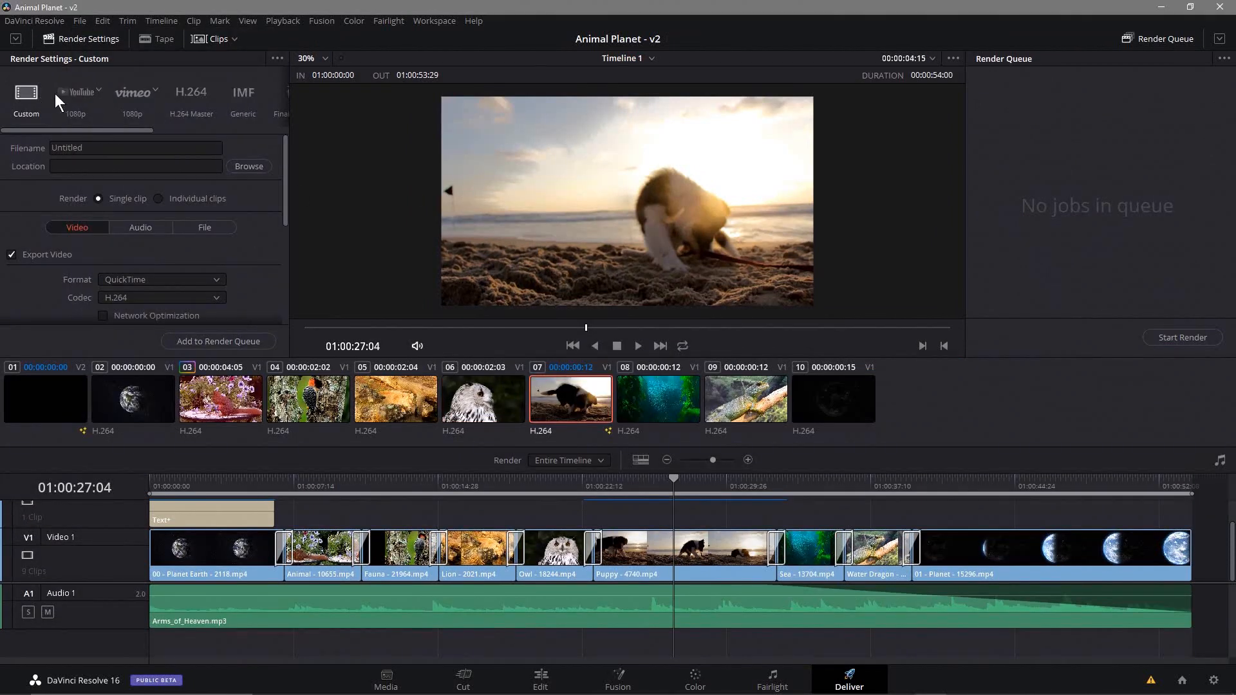
Review the render presets, choose H.264 Master and set the output filename to "animal planet v2"
drag(118, 130, 264, 133)
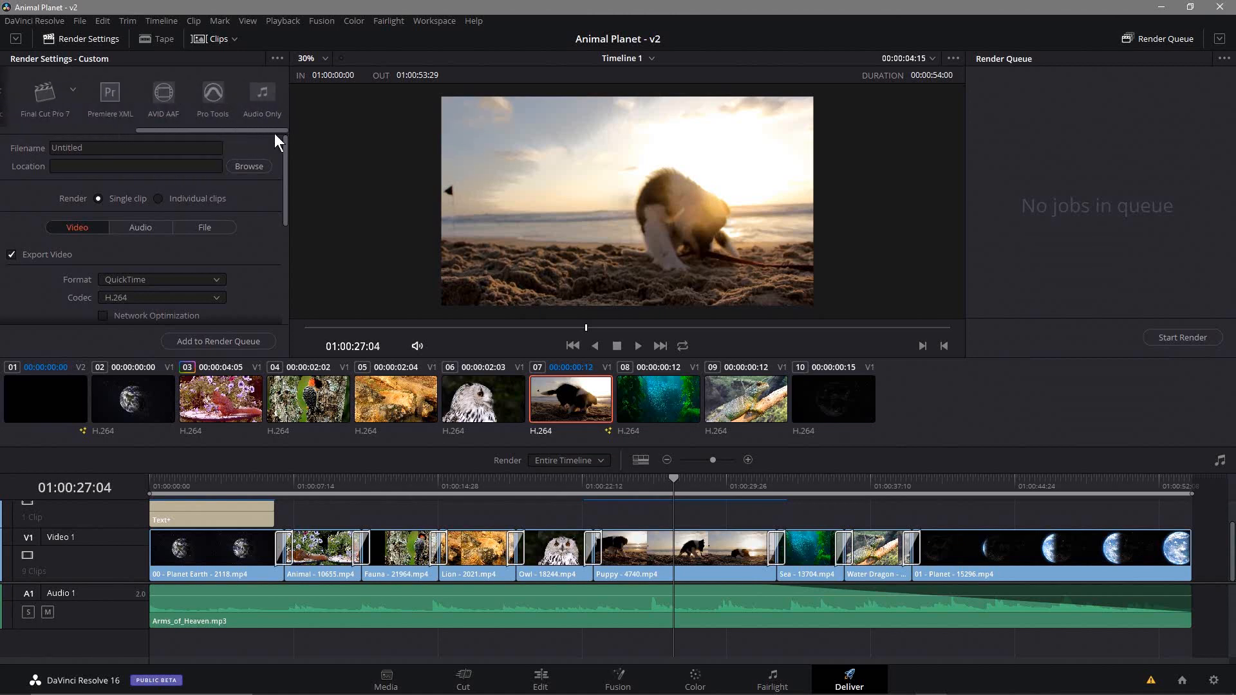
drag(274, 133, 239, 130)
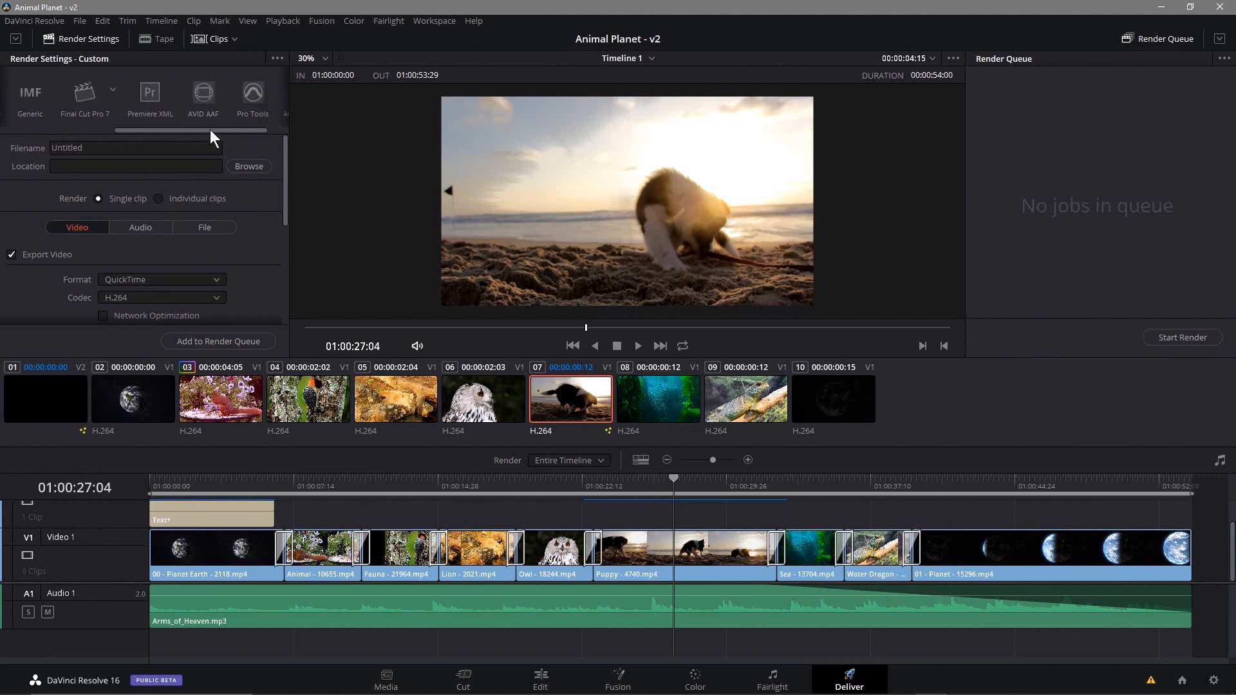
drag(209, 129, 246, 135)
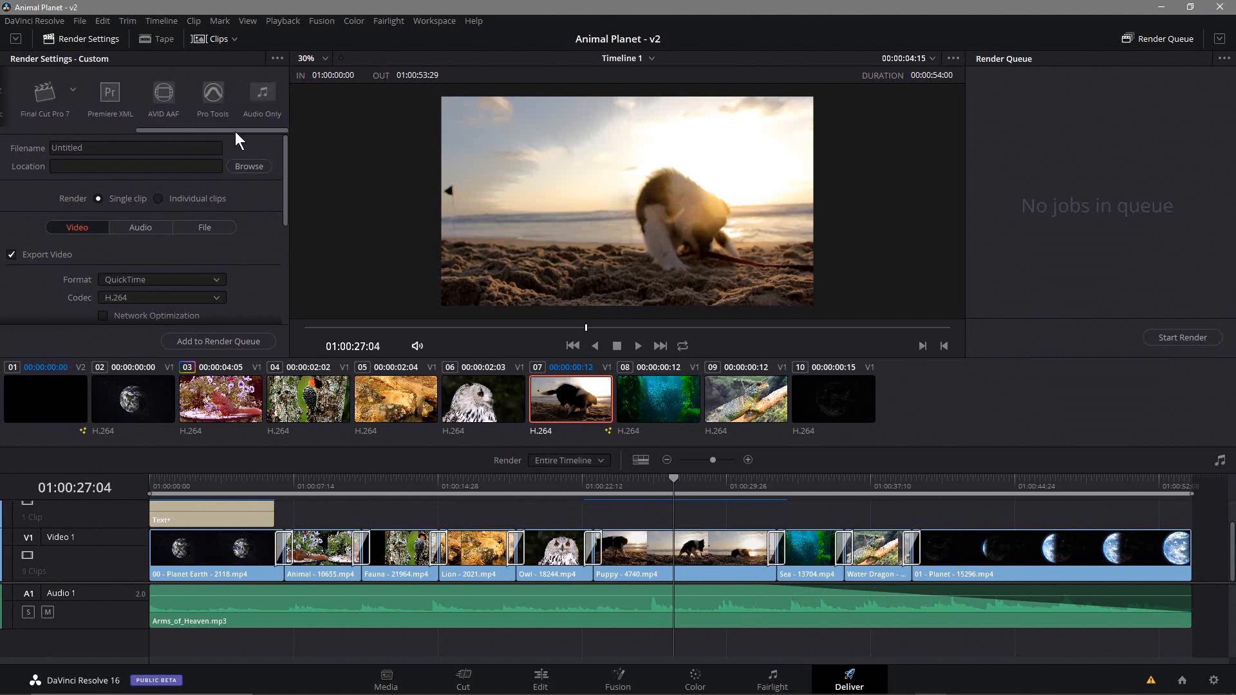
drag(237, 127, 81, 134)
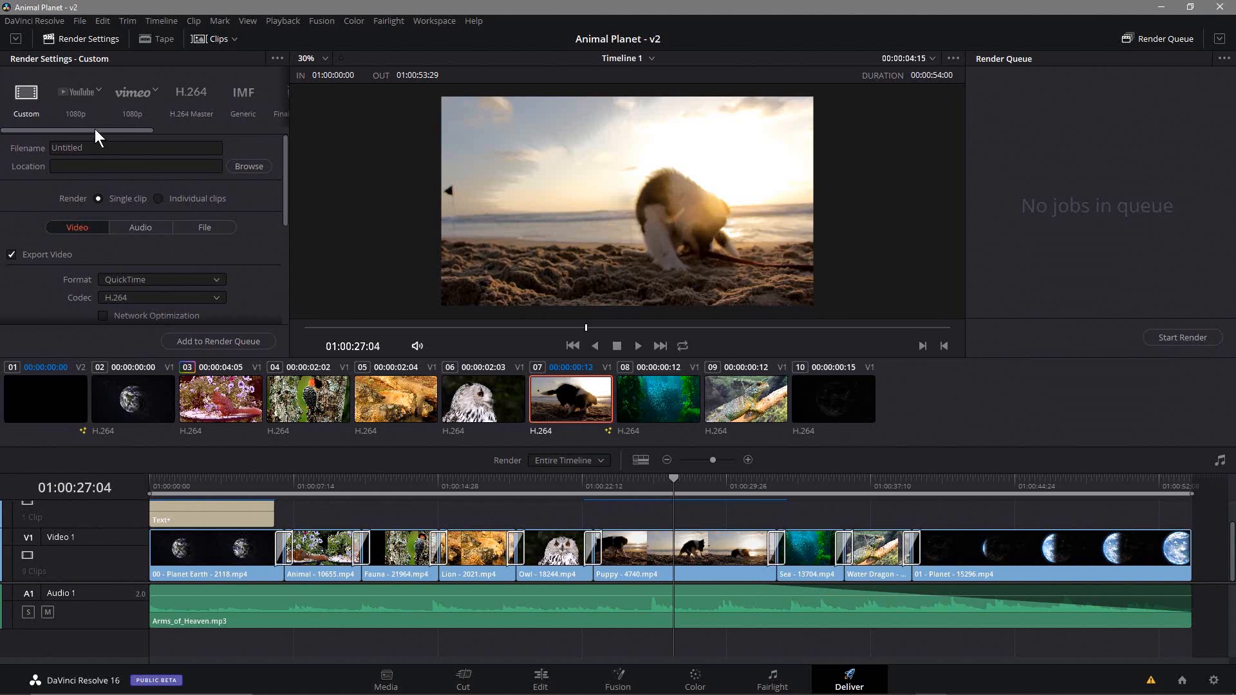
click(192, 94)
click(124, 147)
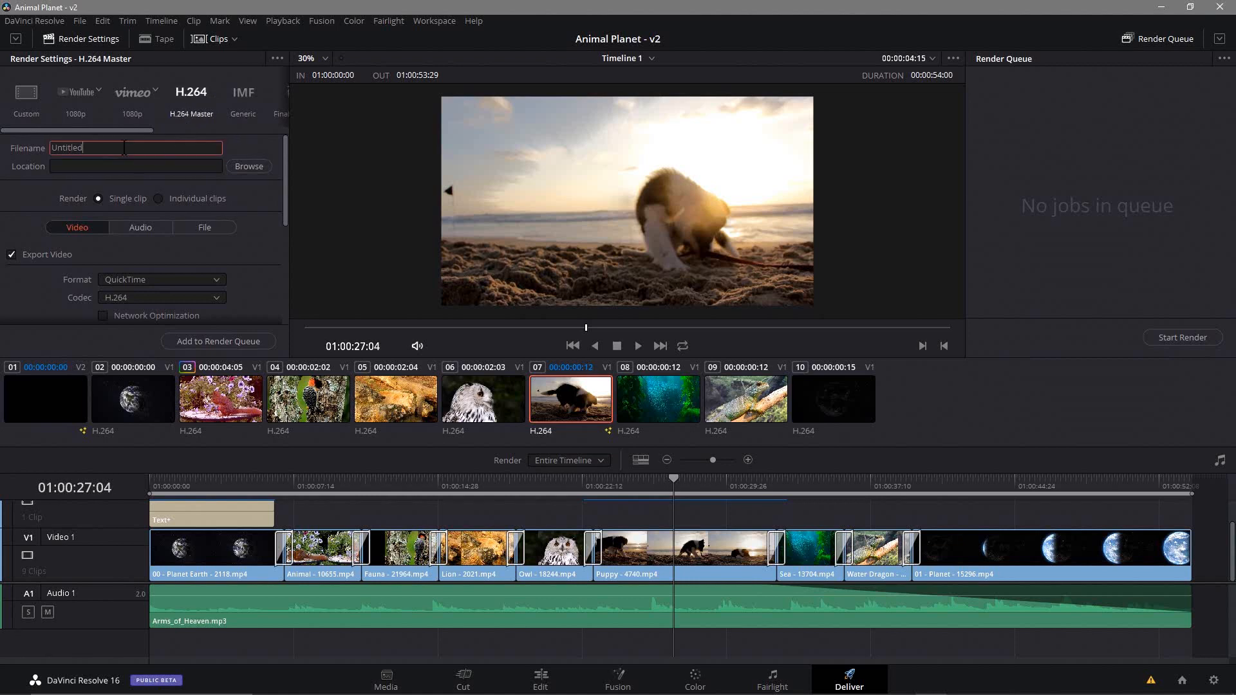
drag(118, 147, 29, 158)
Set the render location to the "Davinci Resolve 16 - Beginners Tutorial" folder on the desktop
click(264, 165)
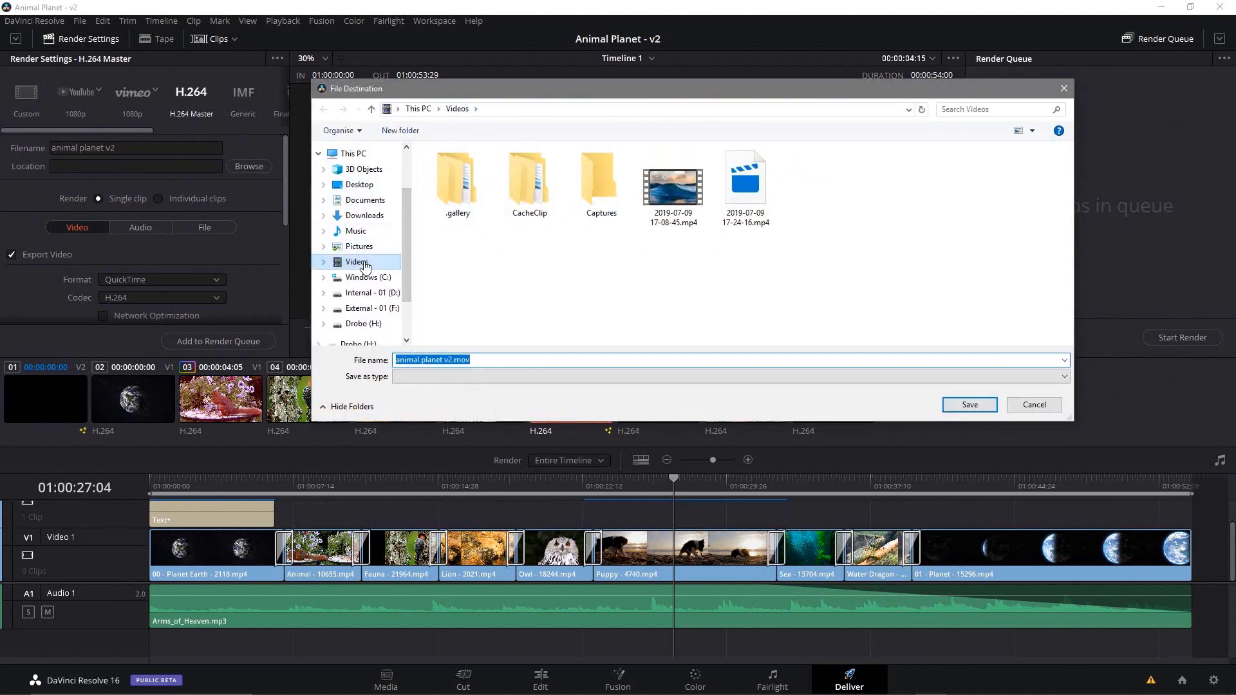
click(358, 184)
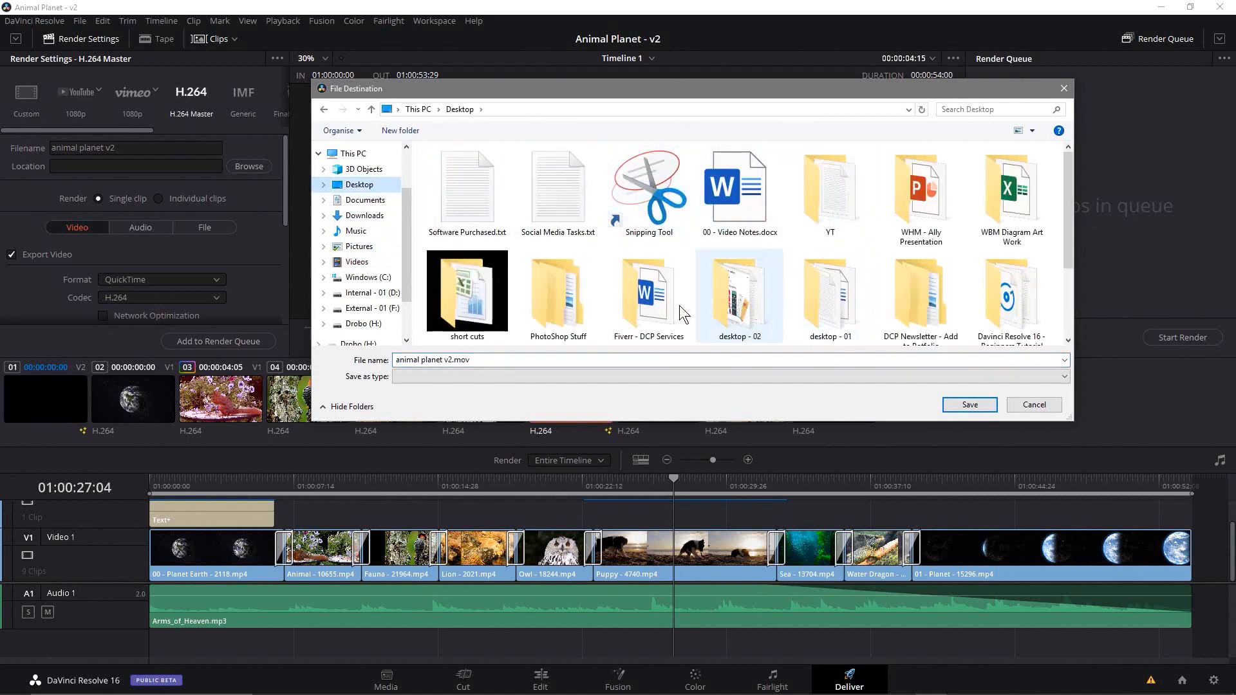
double_click(1007, 301)
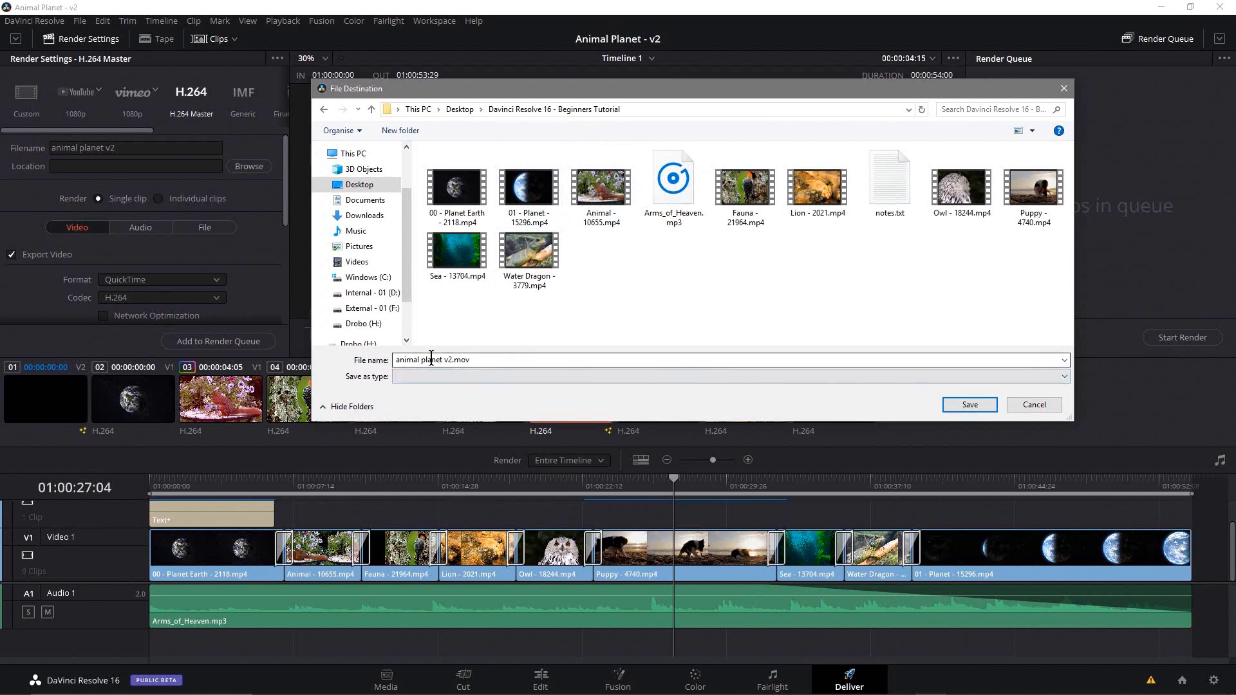
click(978, 403)
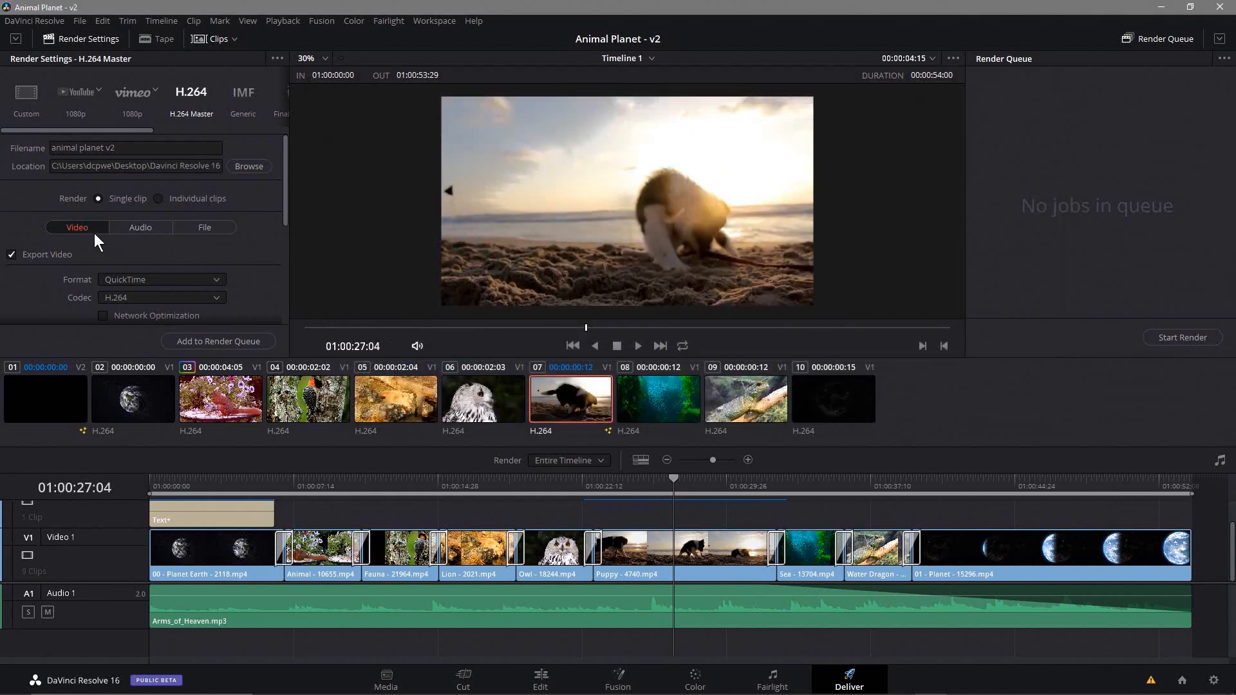
Check the audio export settings and set the video format to MP4
click(140, 228)
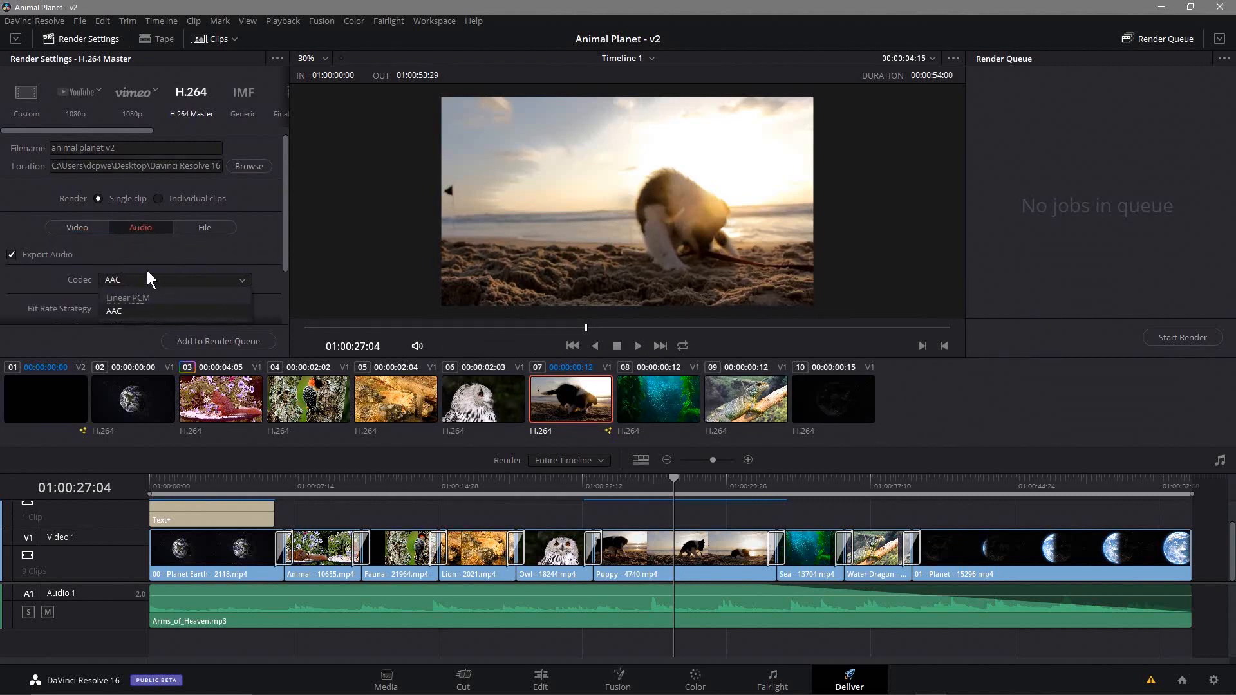
scroll(283, 254, down, 2)
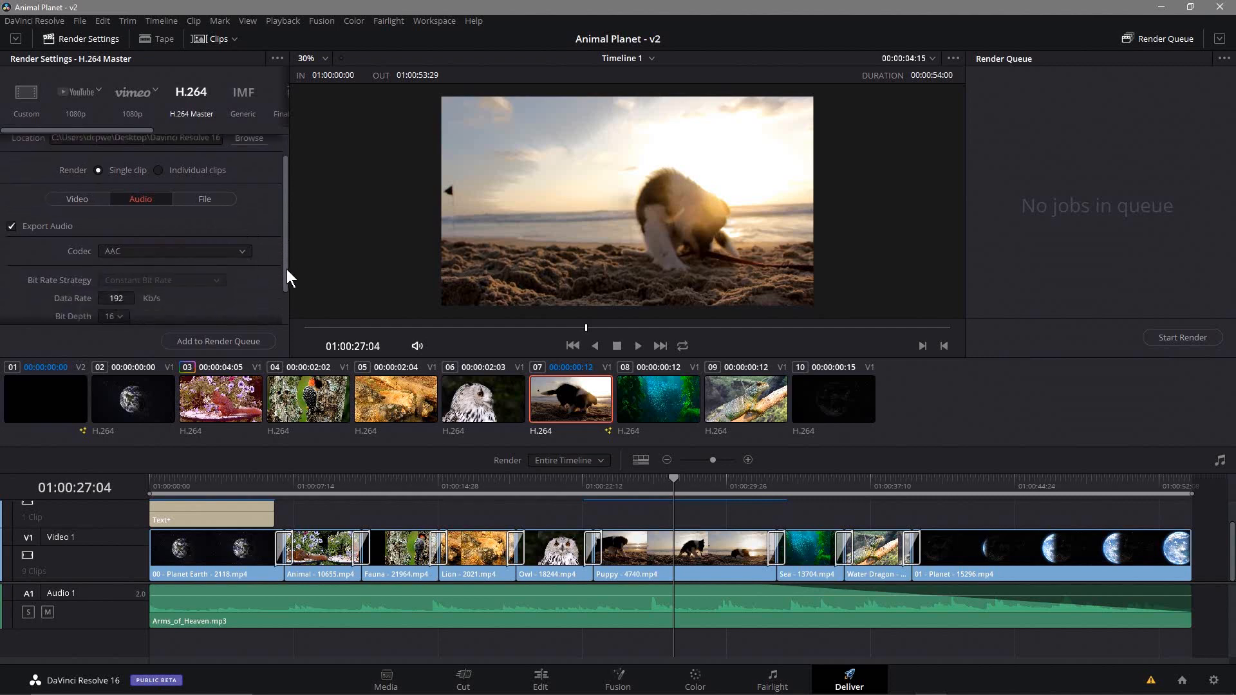
click(232, 192)
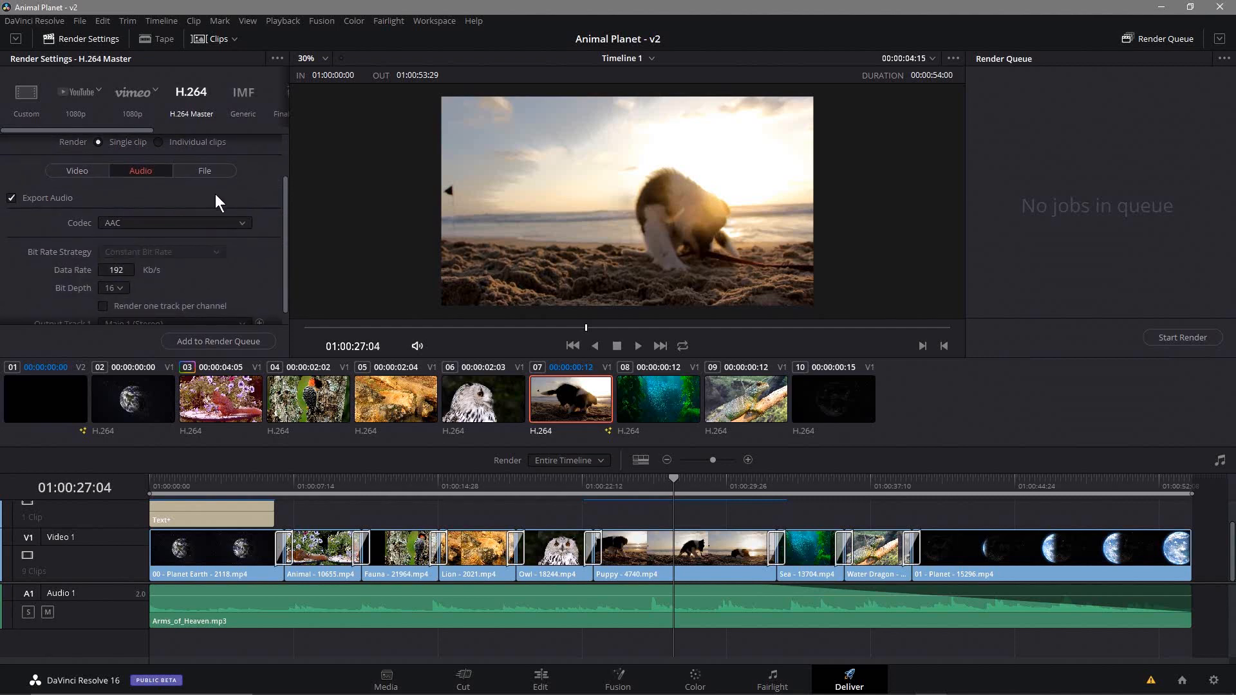
click(77, 176)
click(160, 224)
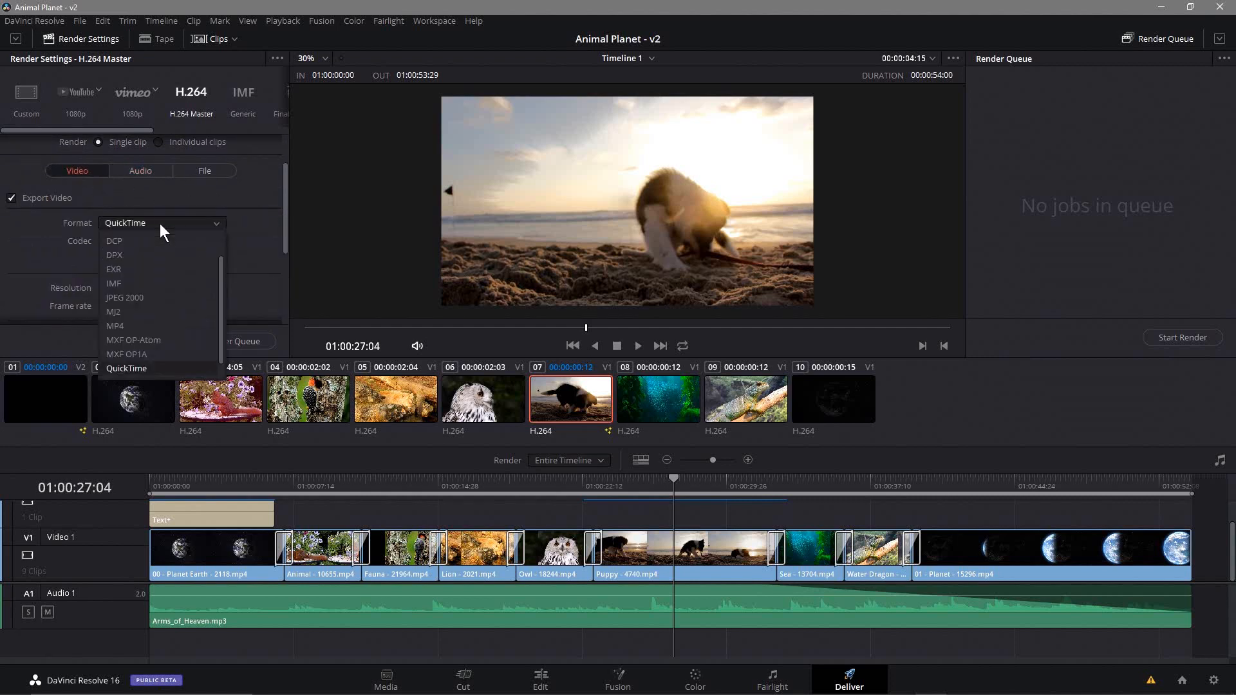
click(149, 324)
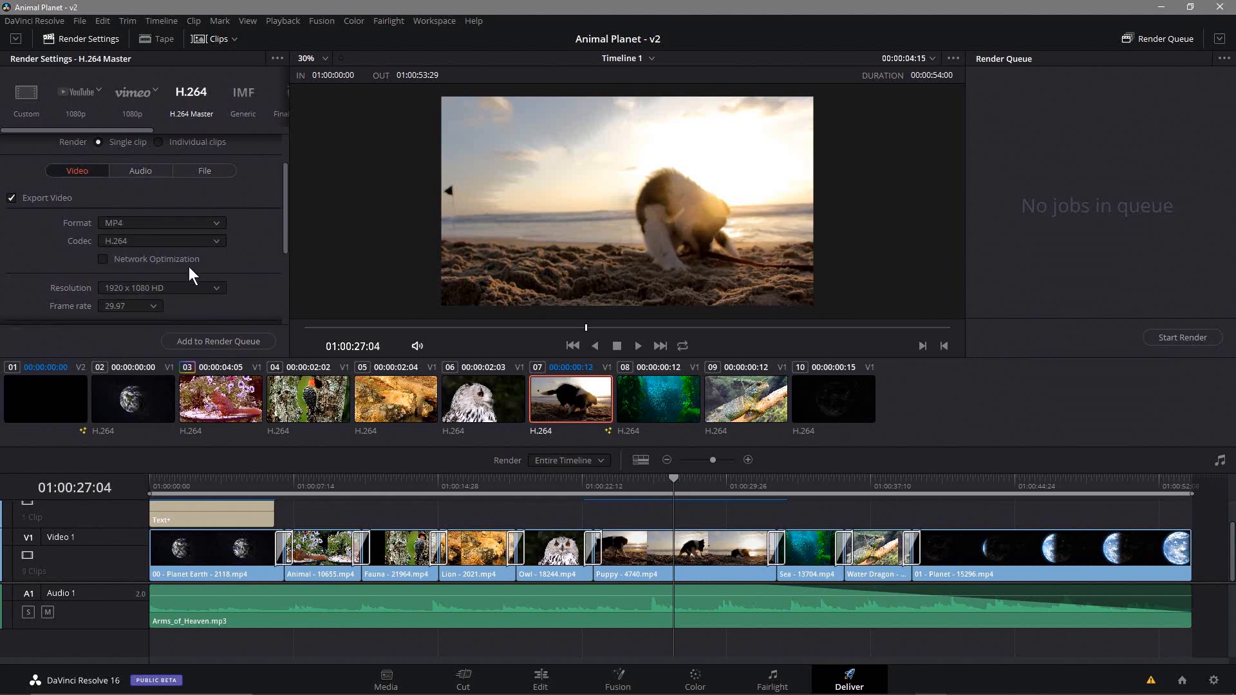
Examine the resolution, frame rate, quality, advanced and subtitle render settings
scroll(248, 258, down, 2)
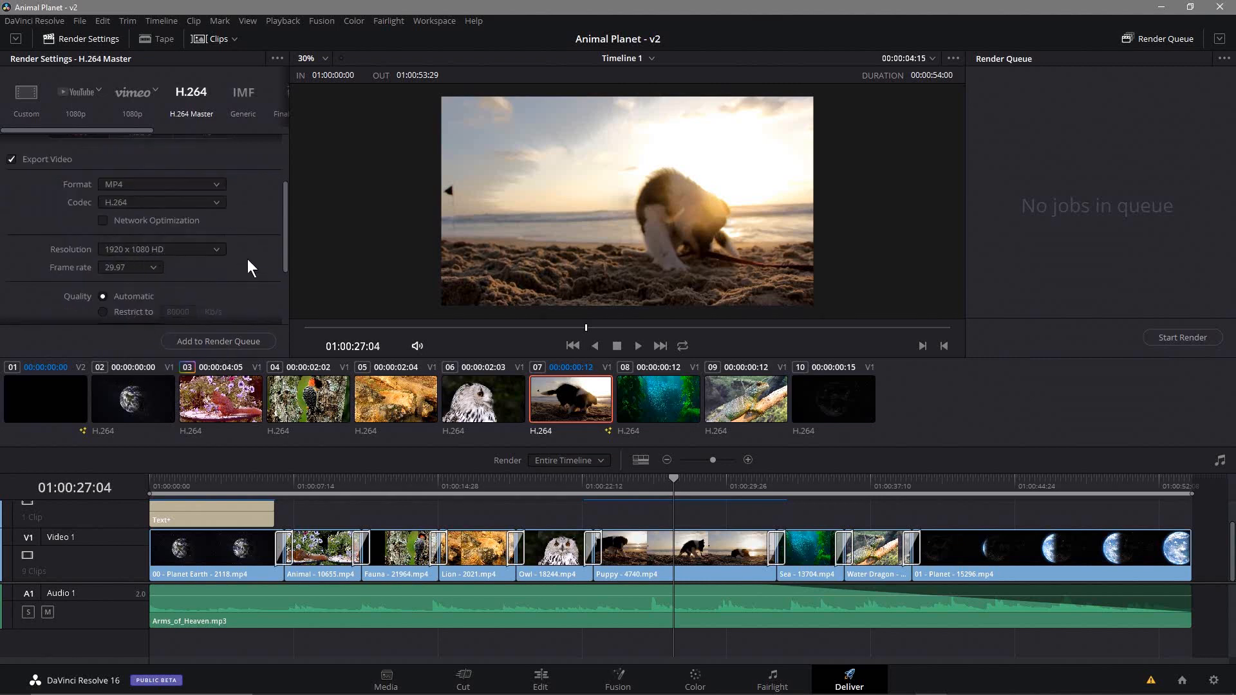
click(134, 248)
click(134, 248)
drag(282, 254, 280, 309)
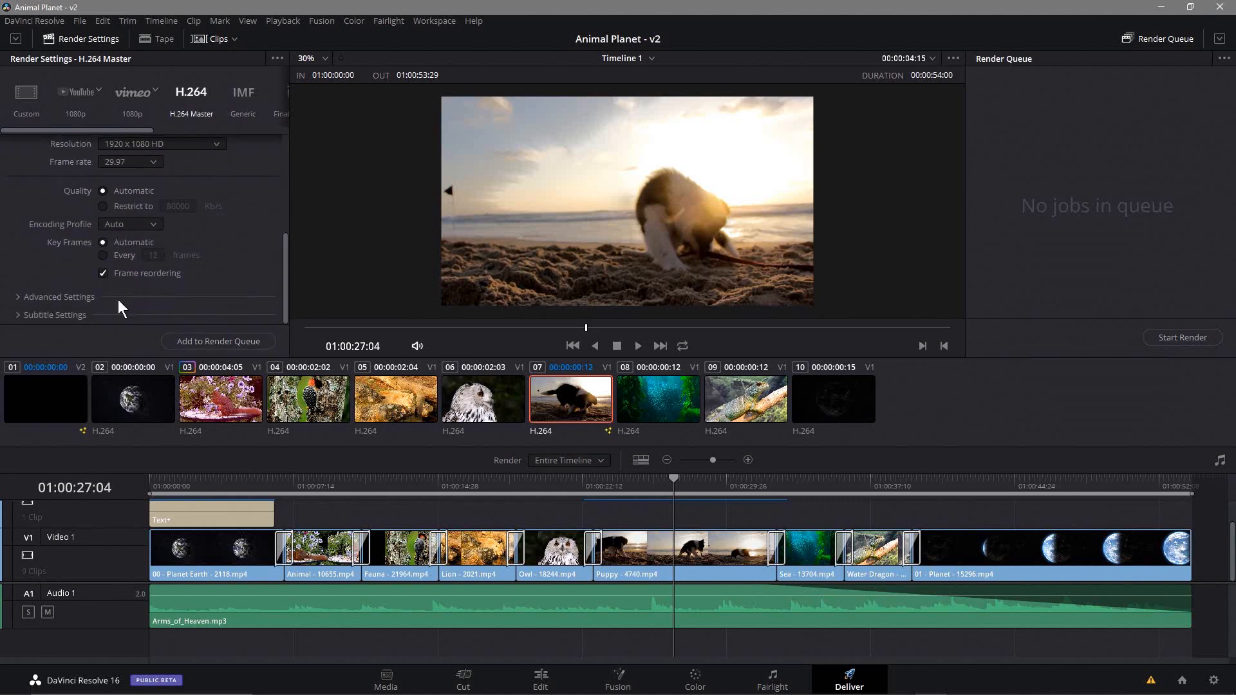
click(20, 299)
drag(281, 224, 287, 323)
click(63, 315)
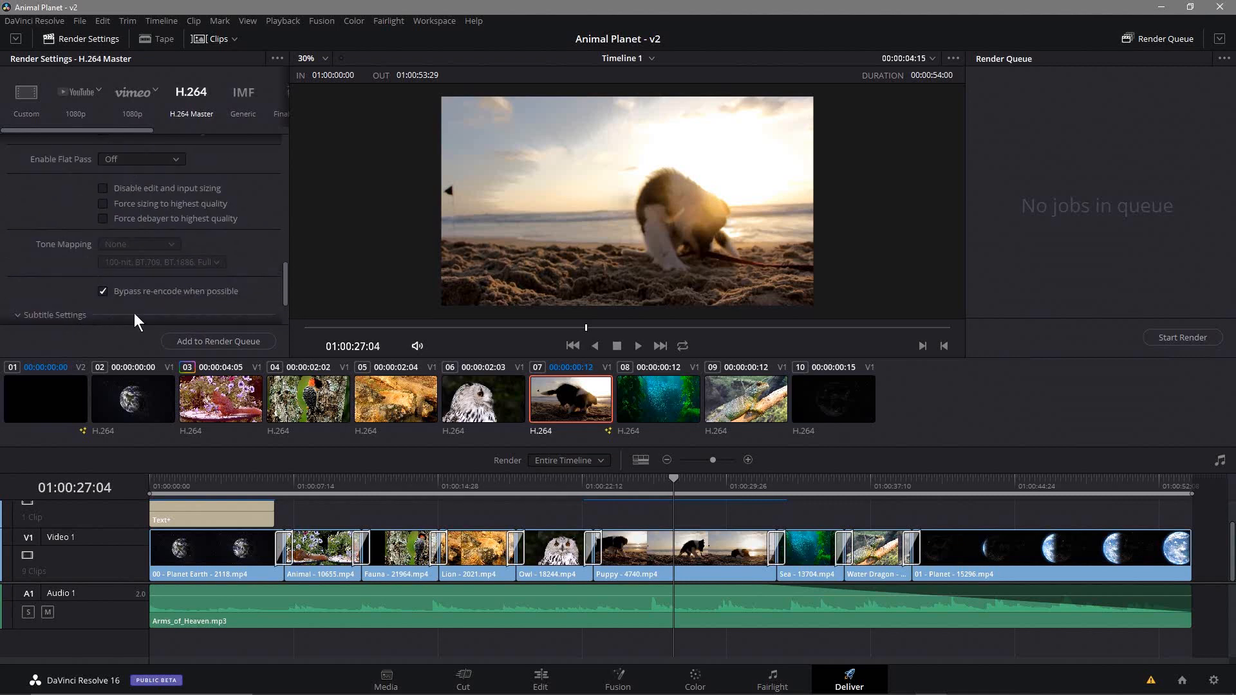
drag(280, 283, 293, 156)
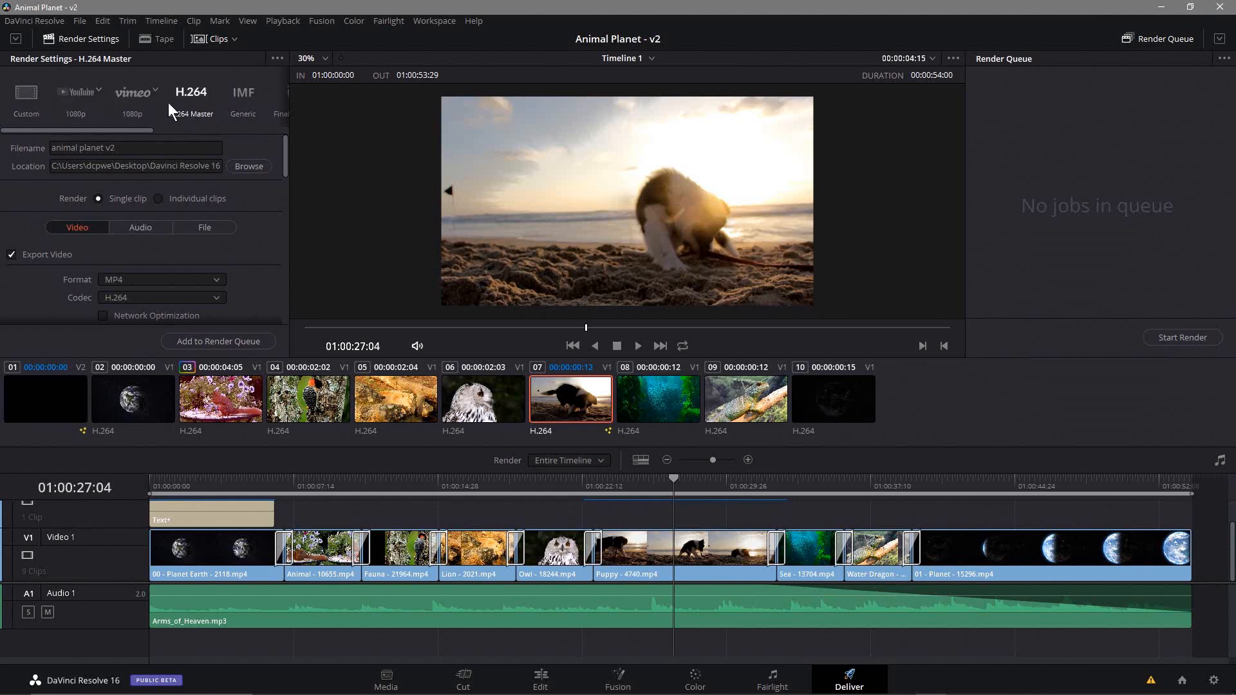
View the YouTube preset, return to the H.264 Master preset and set the output filename to "Animal Planet v2"
click(90, 98)
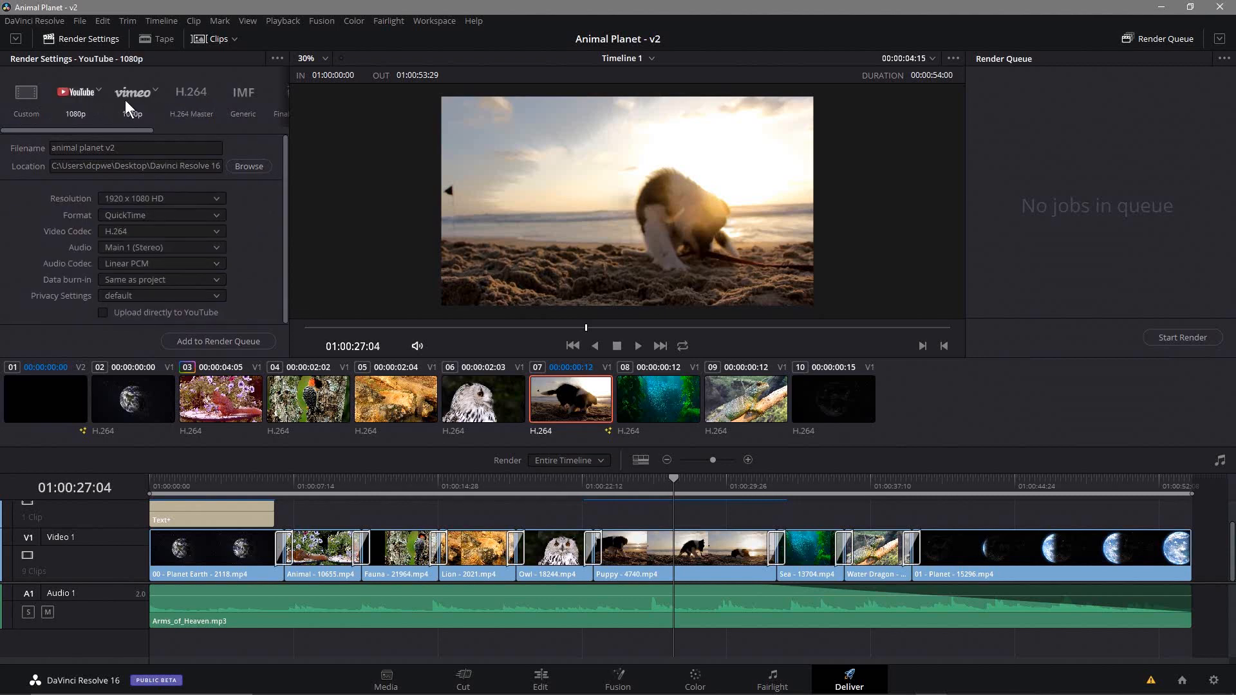
click(187, 101)
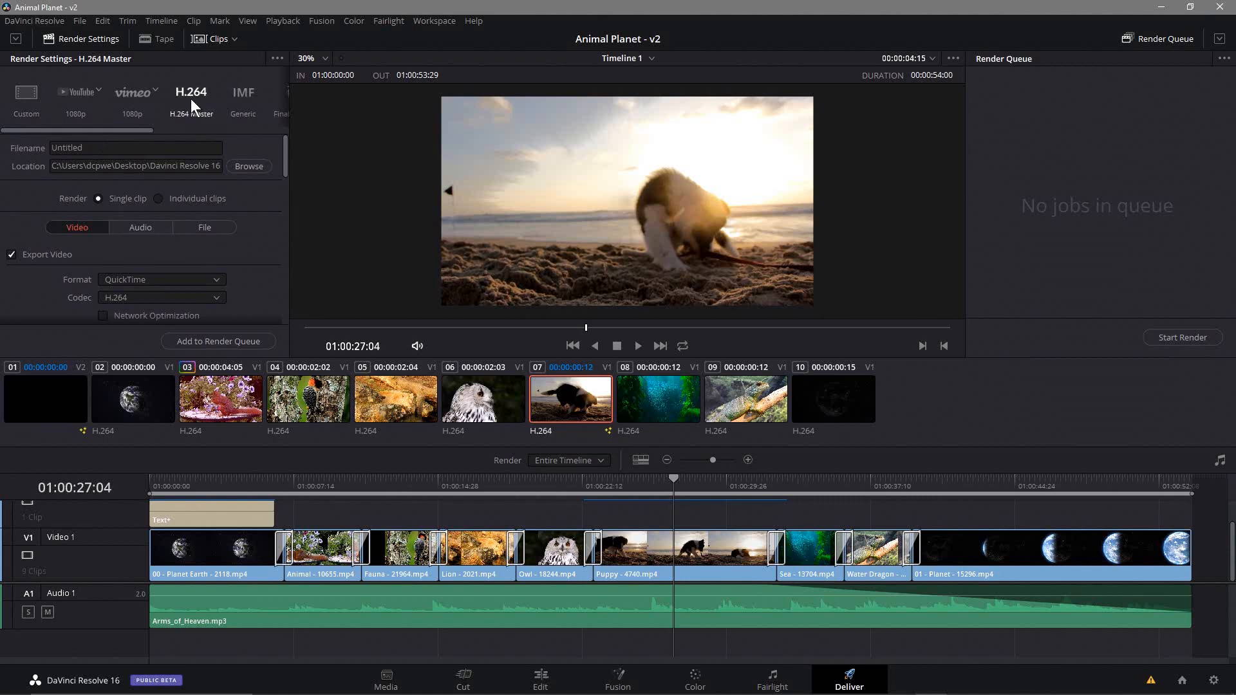
drag(190, 162, 256, 166)
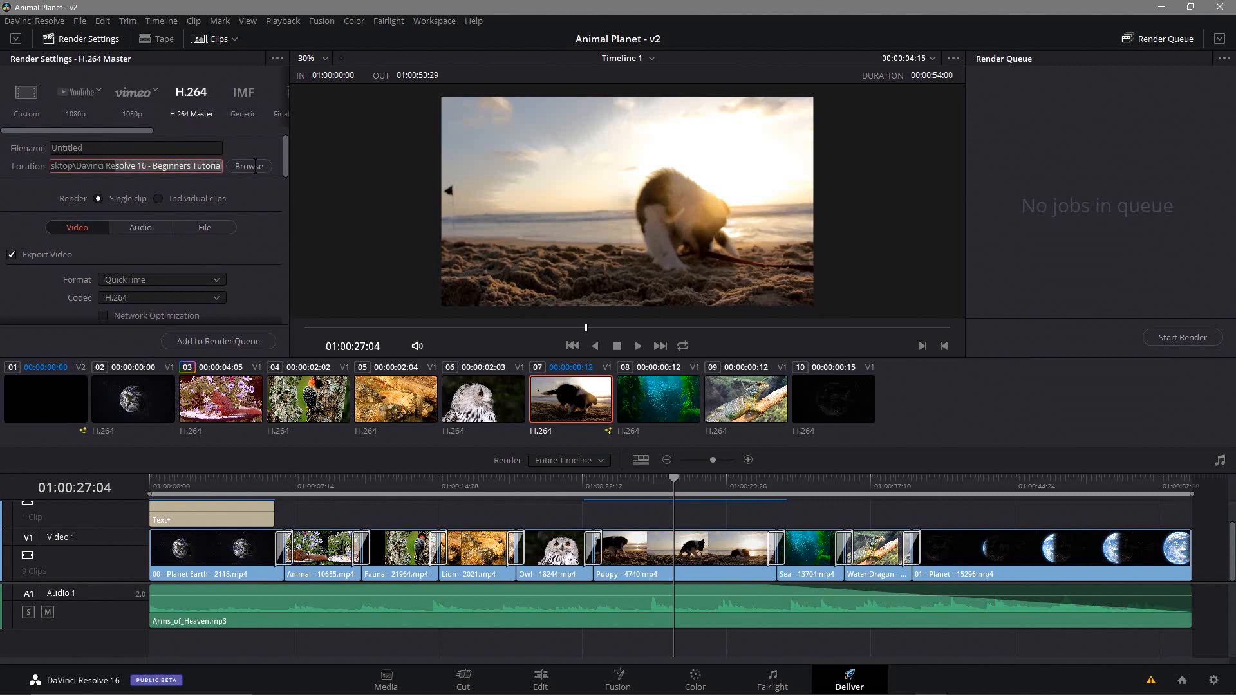
drag(97, 148, 17, 148)
text(Animal)
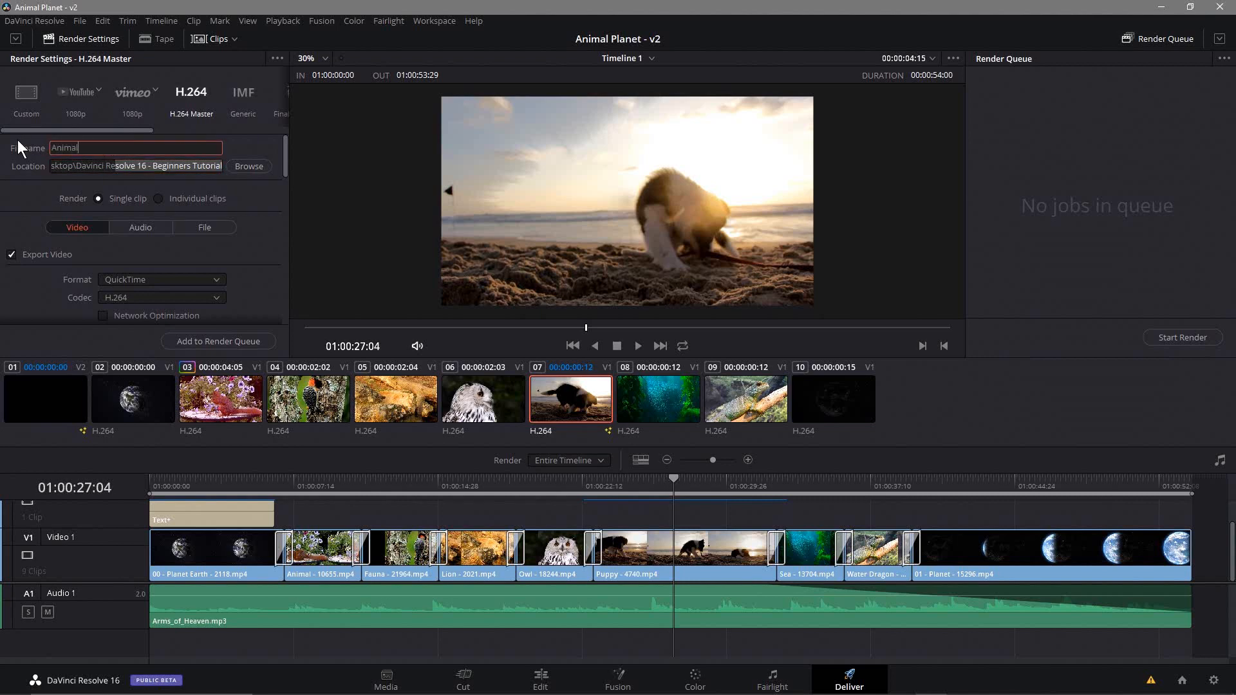
text( Planet v 2)
key(BackSpace)
key(BackSpace)
text(2)
Set the video export format of the H.264 Master render to MP4
scroll(96, 257, down, 2)
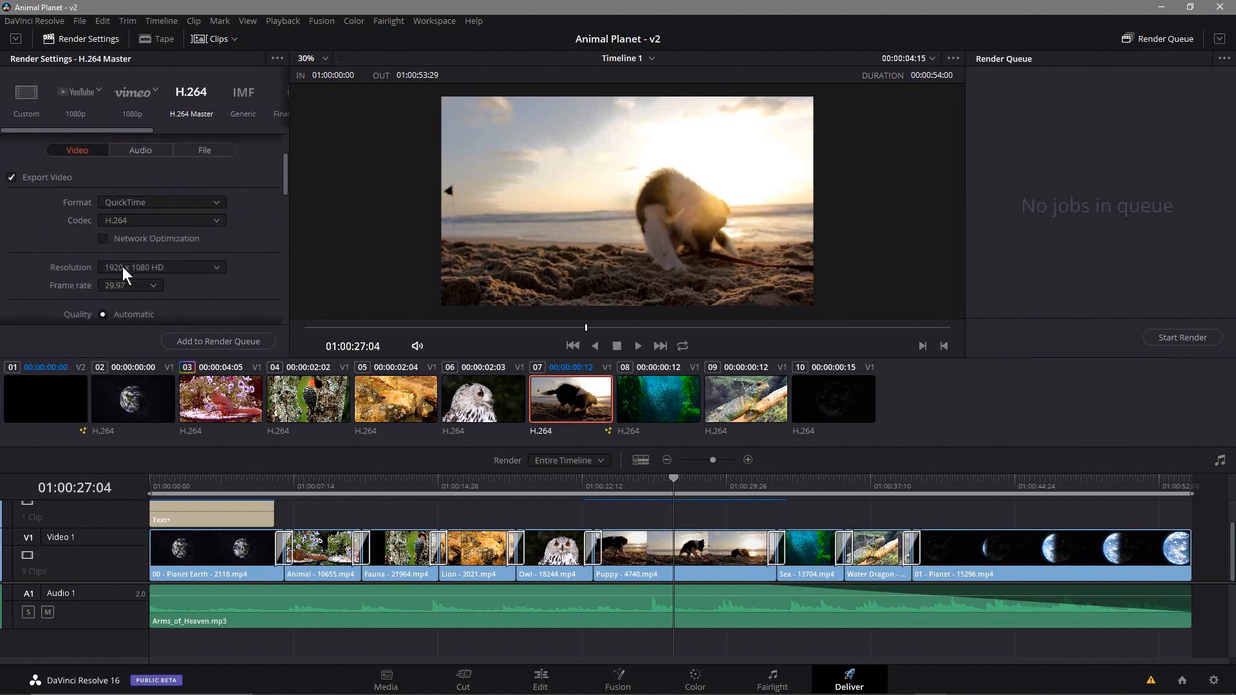
click(153, 203)
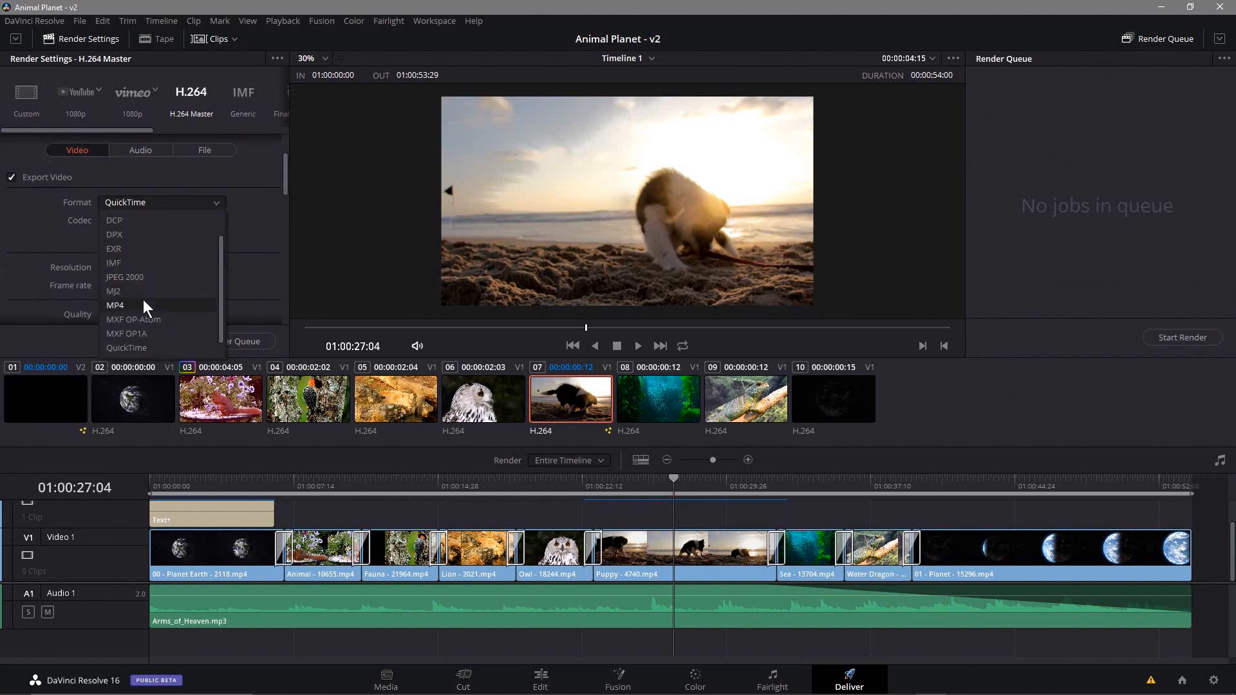
click(143, 300)
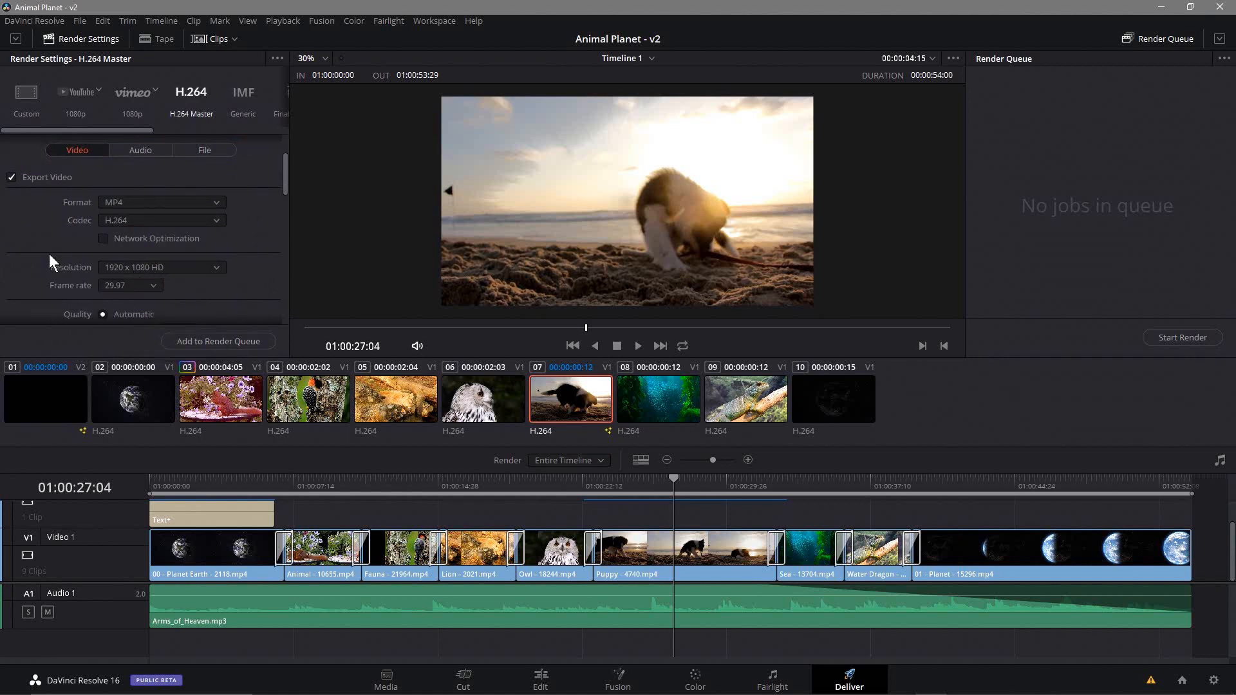
Confirm the "Davinci Resolve 16 - Beginners Tutorial" folder as the render location and add the job to the render queue
scroll(103, 217, up, 2)
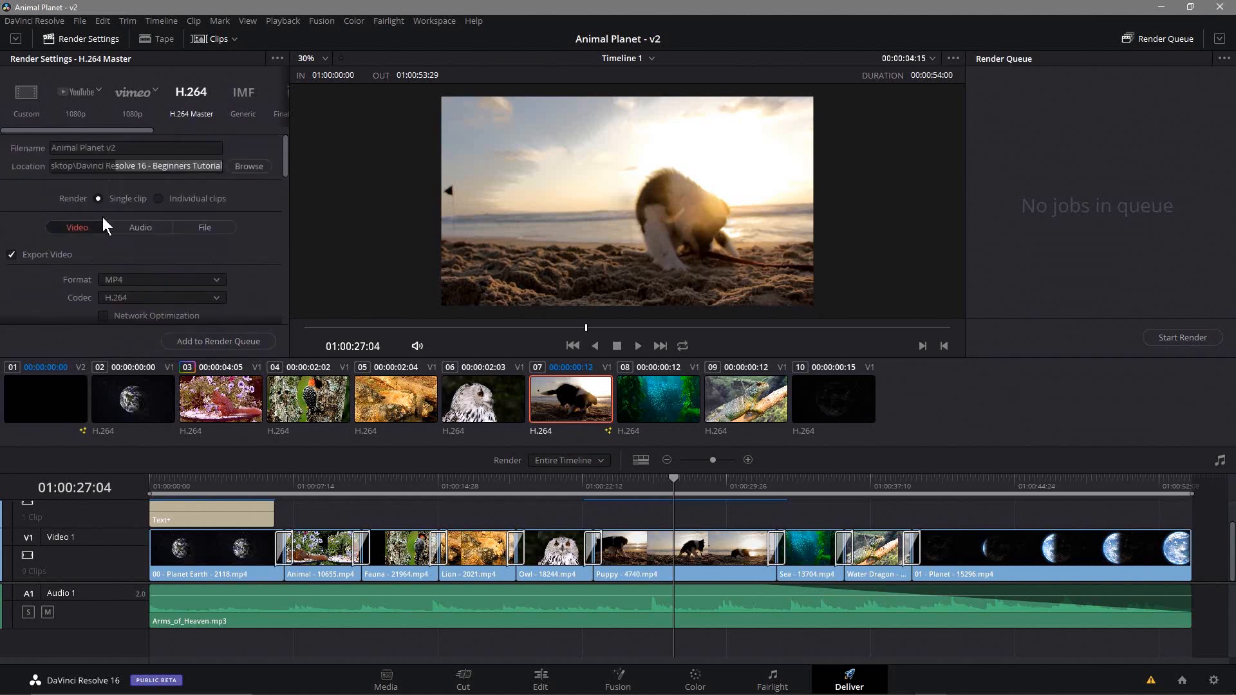
click(248, 166)
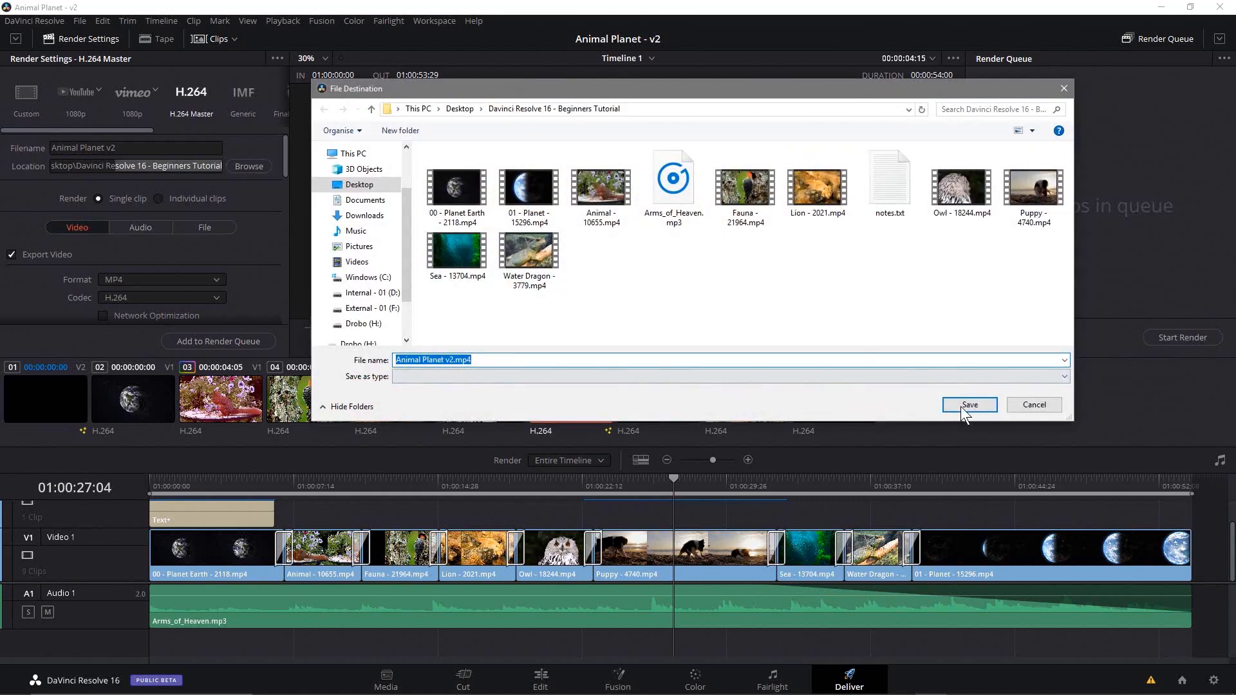
click(960, 406)
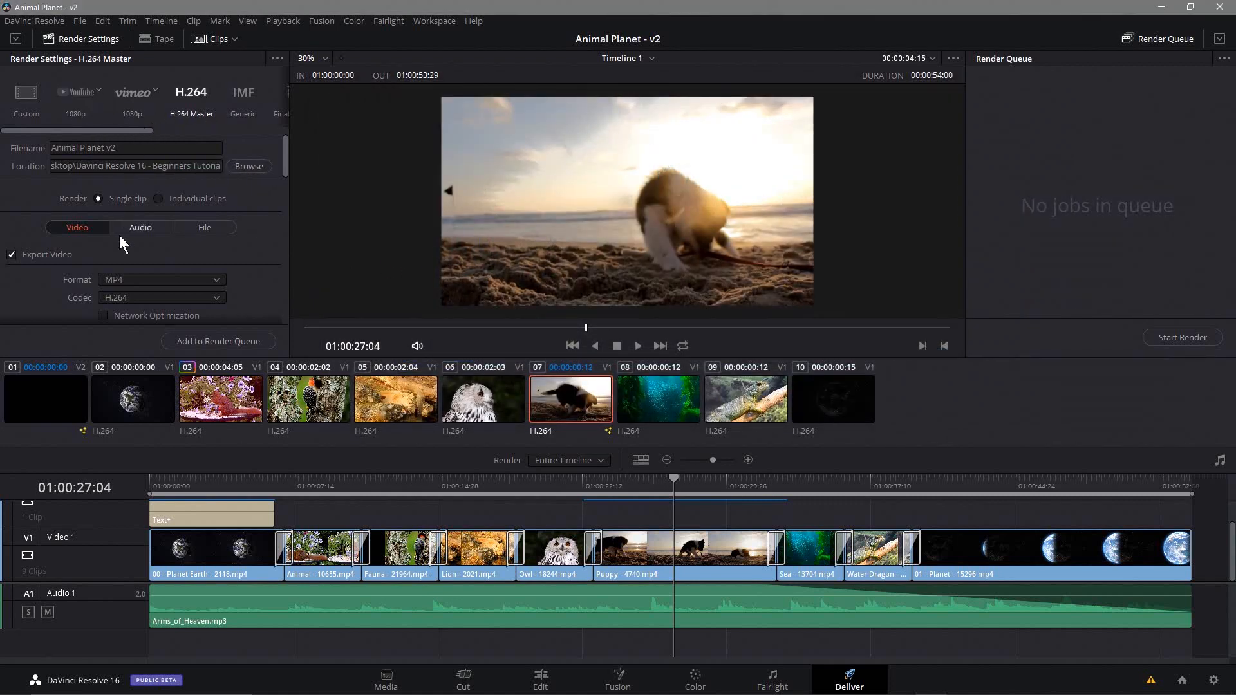
scroll(207, 289, down, 10)
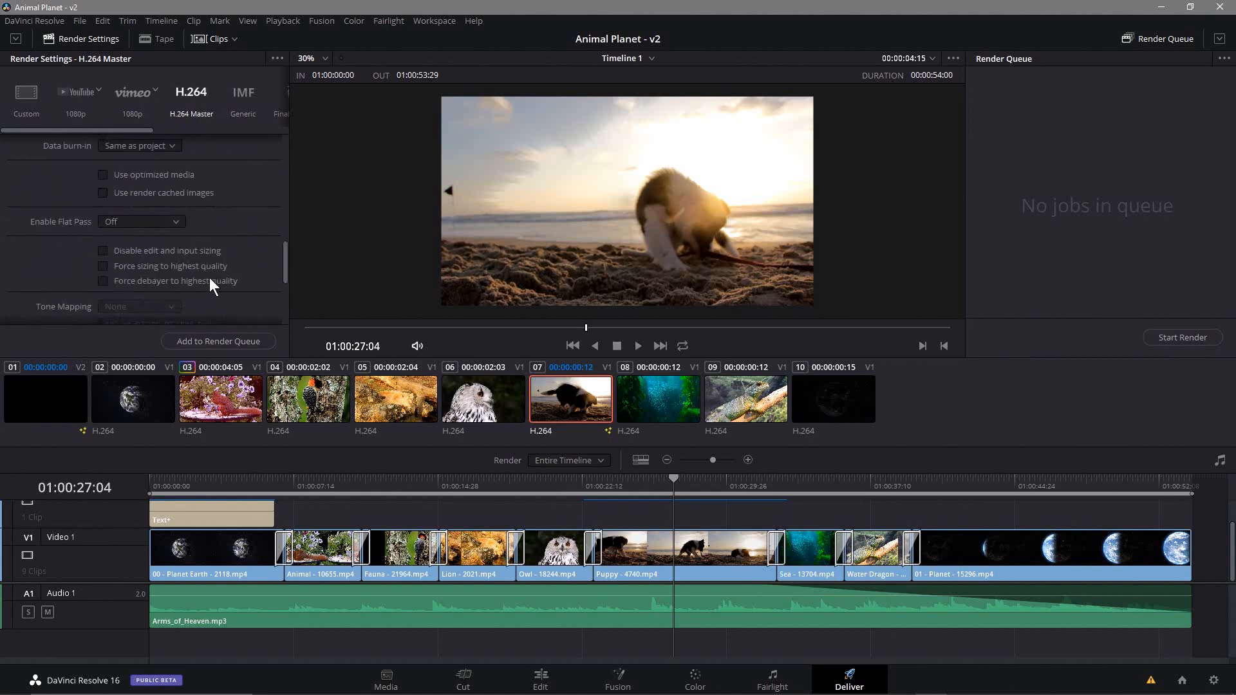
click(227, 341)
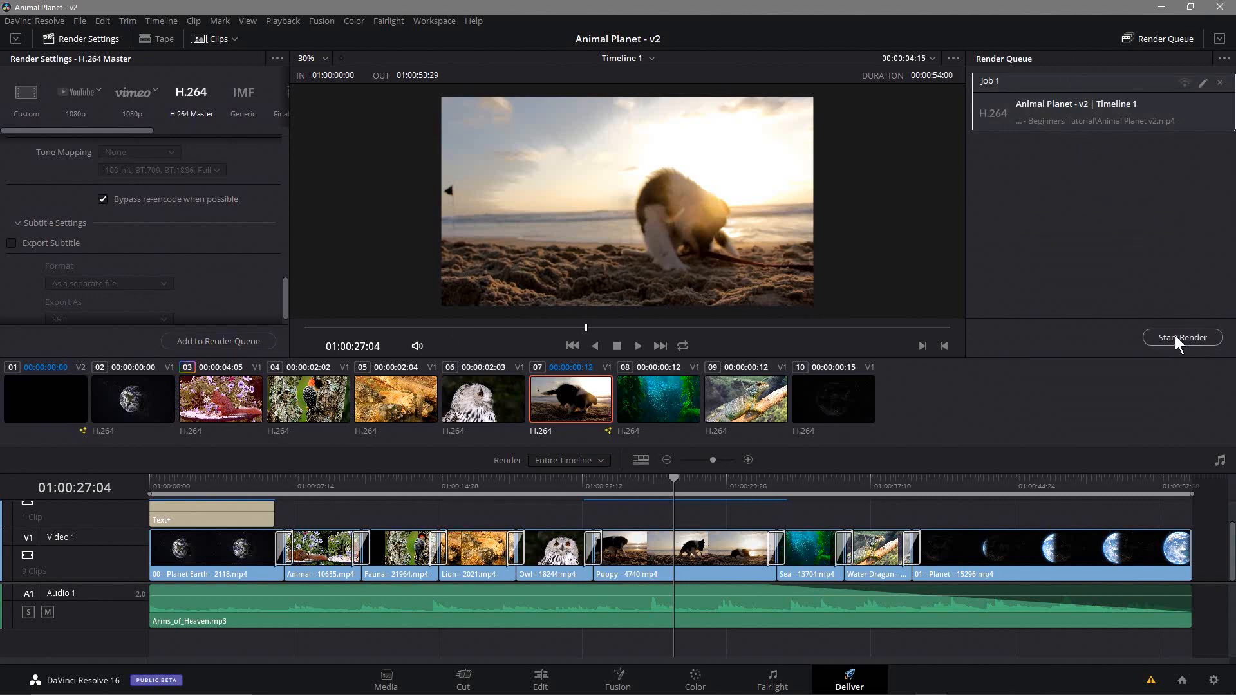
Save the project and start rendering the queued job
click(80, 20)
click(91, 92)
click(1169, 337)
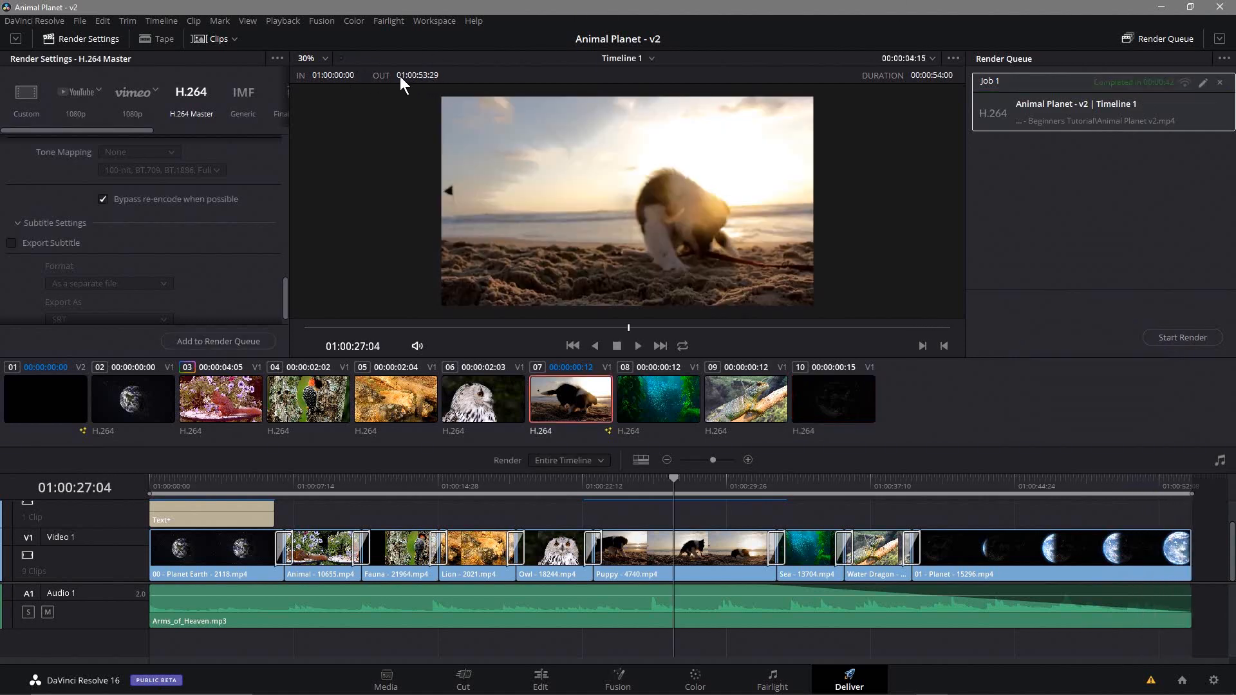
Leave DaVinci Resolve, open the "Davinci Resolve 16 - Beginners Tutorial" folder from the desktop and move its window towards the screen centre
click(80, 21)
click(242, 119)
click(1230, 7)
double_click(1198, 26)
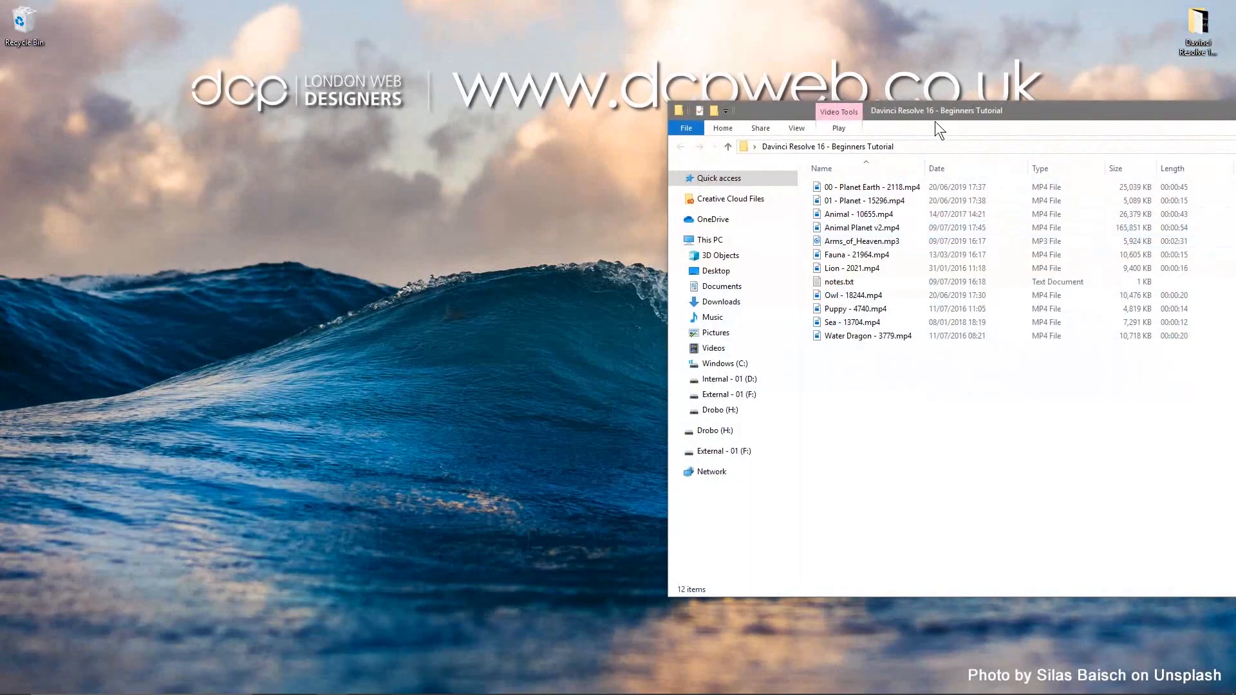
drag(930, 103, 536, 91)
drag(916, 106, 522, 86)
Open the rendered Animal Planet v2.mp4 in the video player and play it full screen from the beginning
click(502, 198)
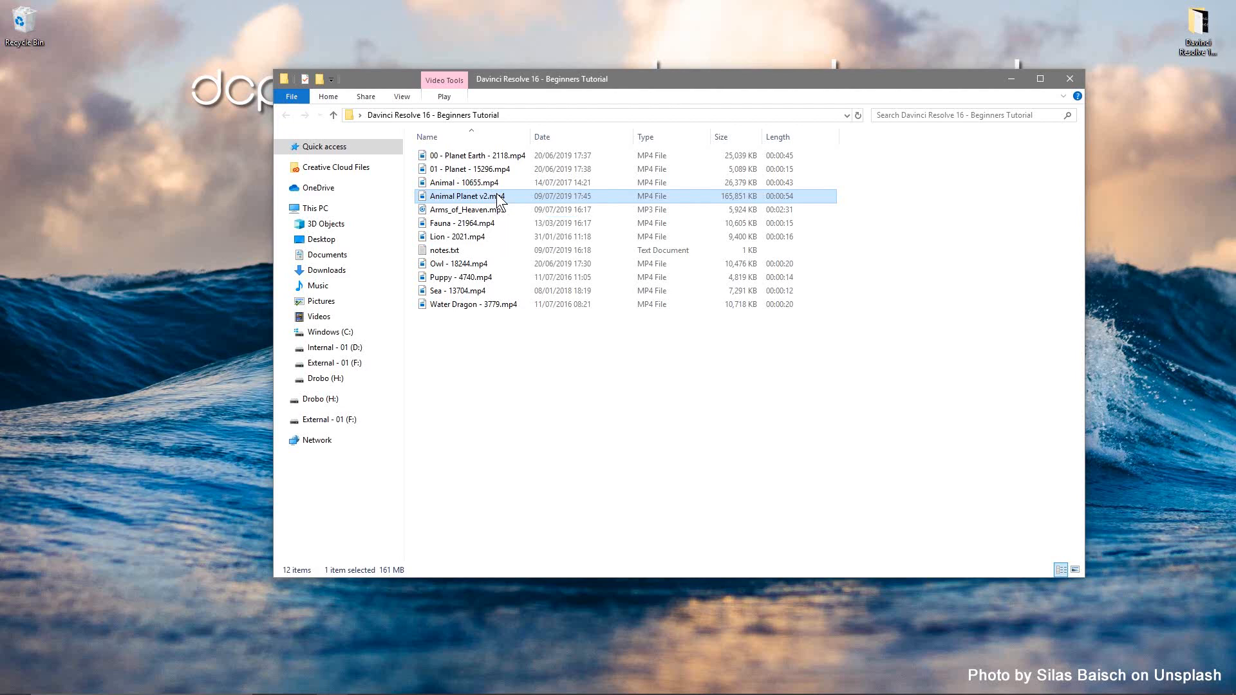
double_click(499, 199)
click(808, 540)
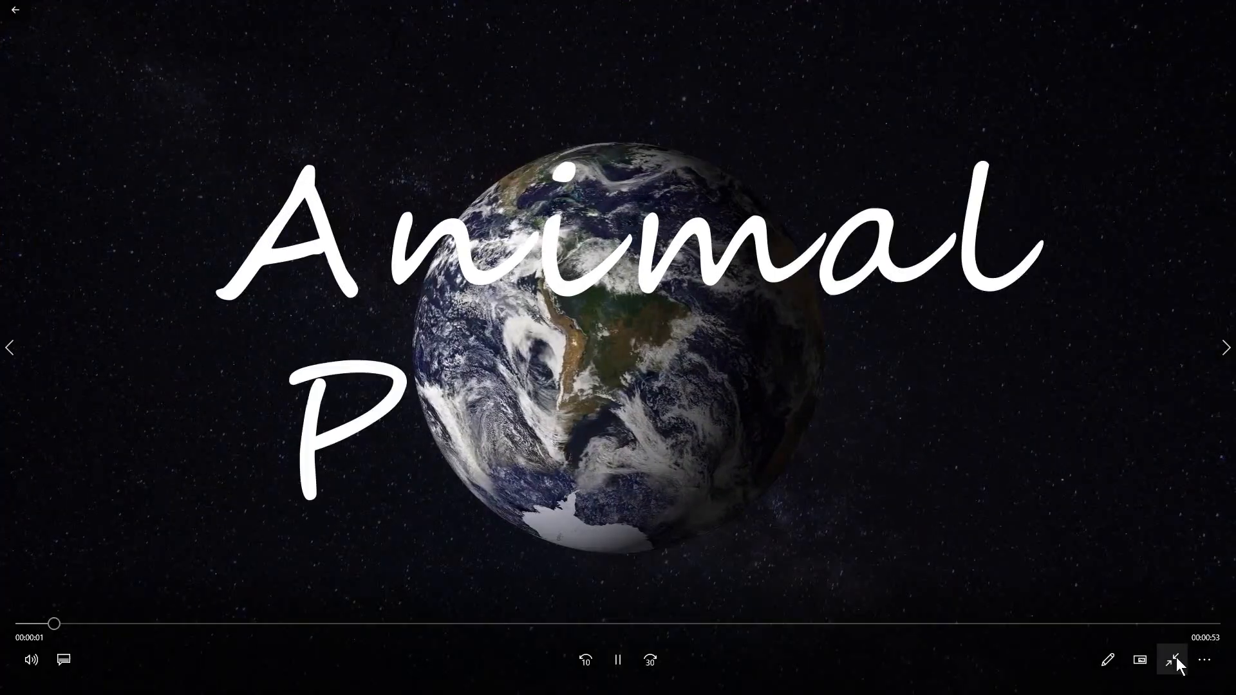
click(1203, 658)
click(1152, 587)
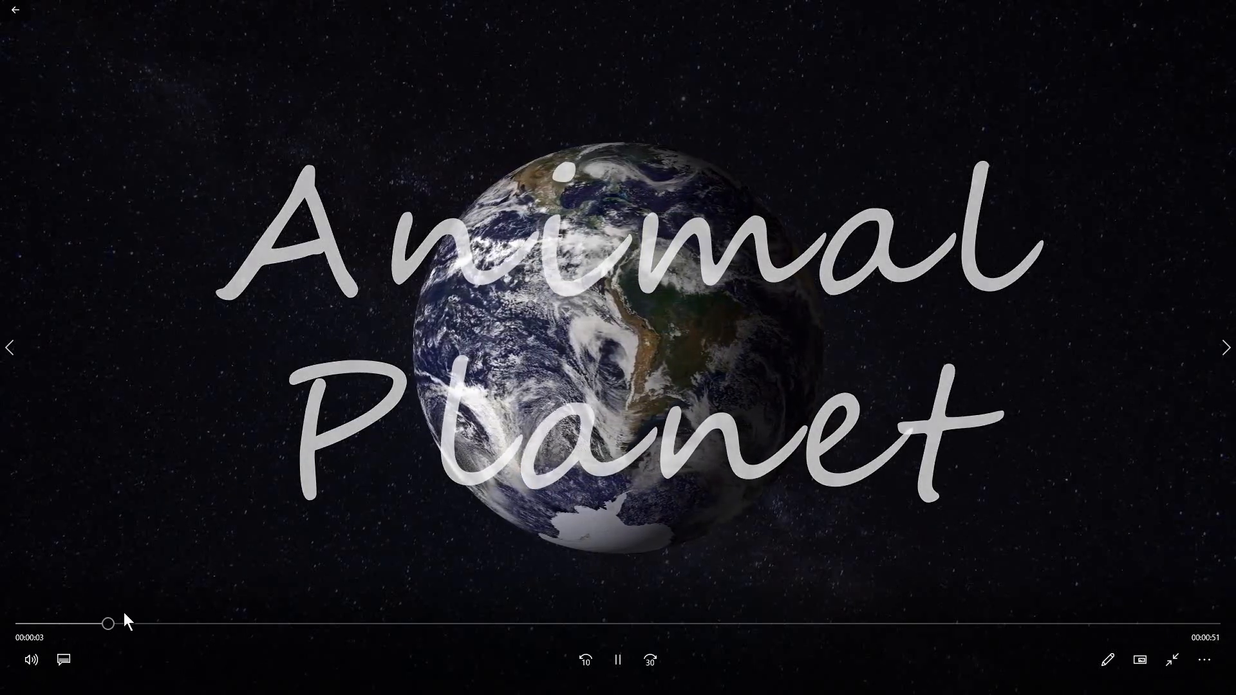
click(19, 623)
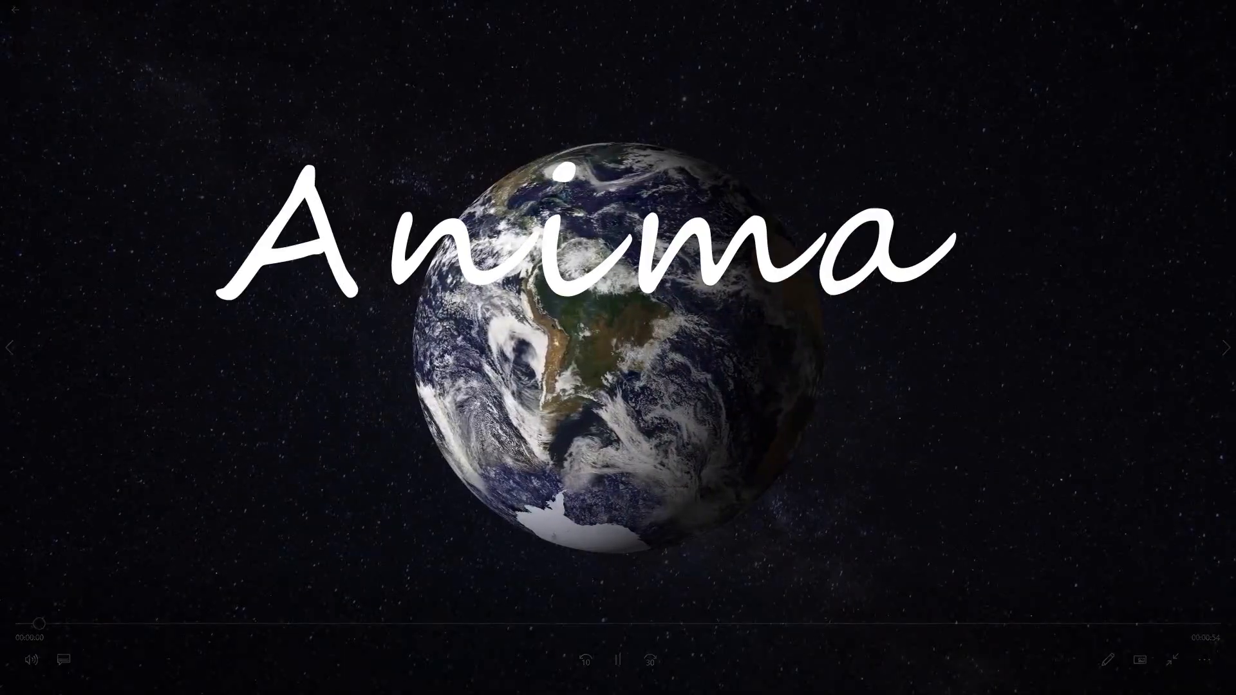